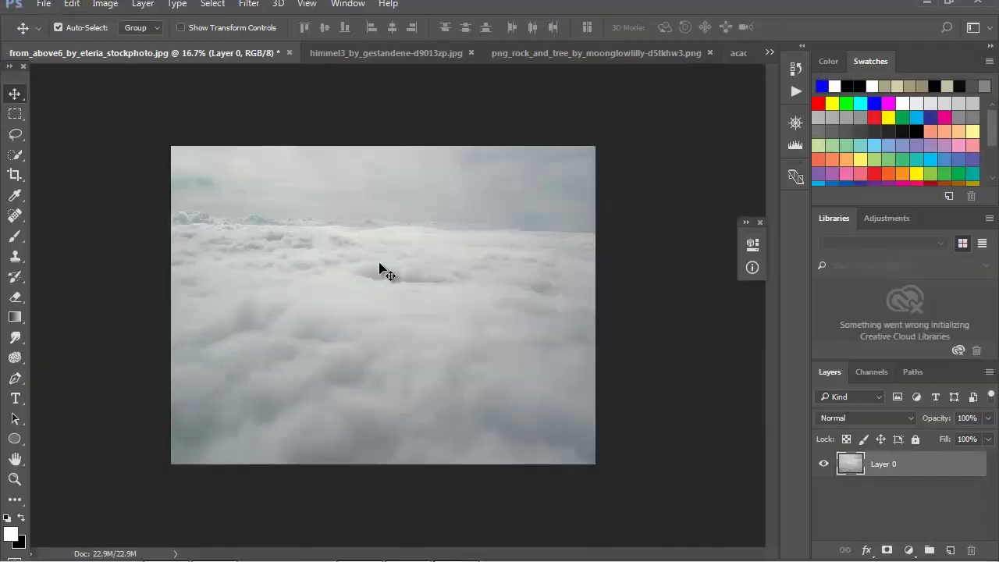
Squash the cloud sea layer down so its top edge sits lower on the canvas
{"action": "key", "text": "ctrl+t"}
{"action": "left_click_drag", "start_coordinate": [383, 147], "coordinate": [384, 268]}
{"action": "key", "text": "Return"}
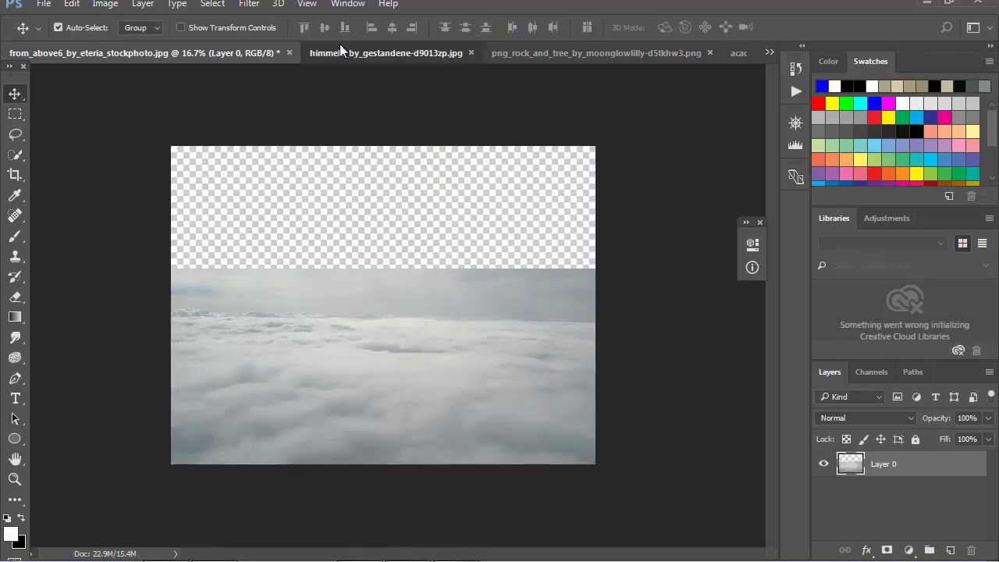
Unlock the himmel3 stormy sky, drag it into from_above6 and scale it across the canvas top
{"action": "left_click", "coordinate": [343, 52]}
{"action": "left_click", "coordinate": [970, 464]}
{"action": "mouse_move", "coordinate": [520, 359]}
{"action": "left_mouse_down"}
{"action": "mouse_move", "coordinate": [333, 212]}
{"action": "mouse_move", "coordinate": [475, 309]}
{"action": "left_mouse_up"}
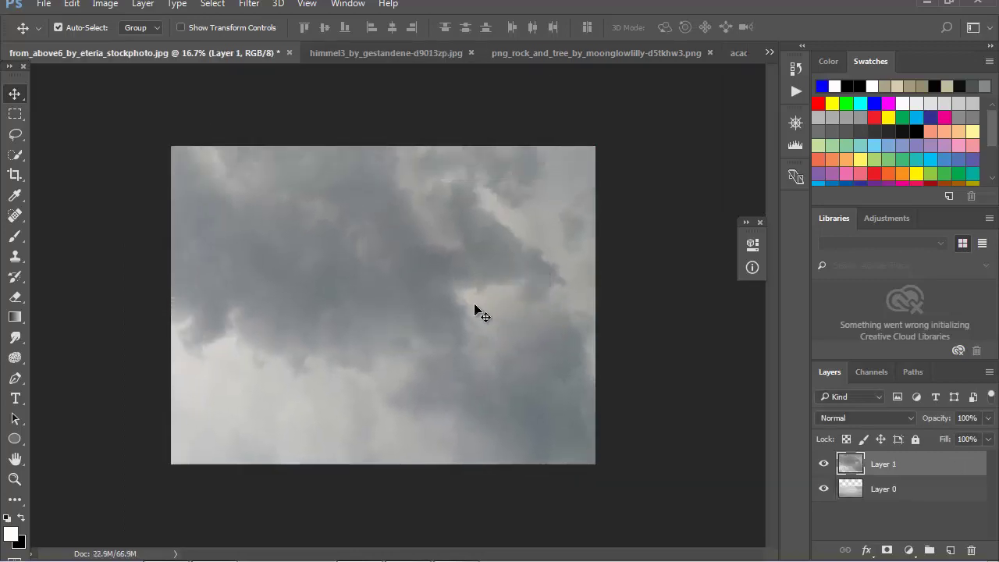
{"action": "key", "text": "ctrl+t"}
{"action": "left_click_drag", "start_coordinate": [613, 462], "coordinate": [520, 288]}
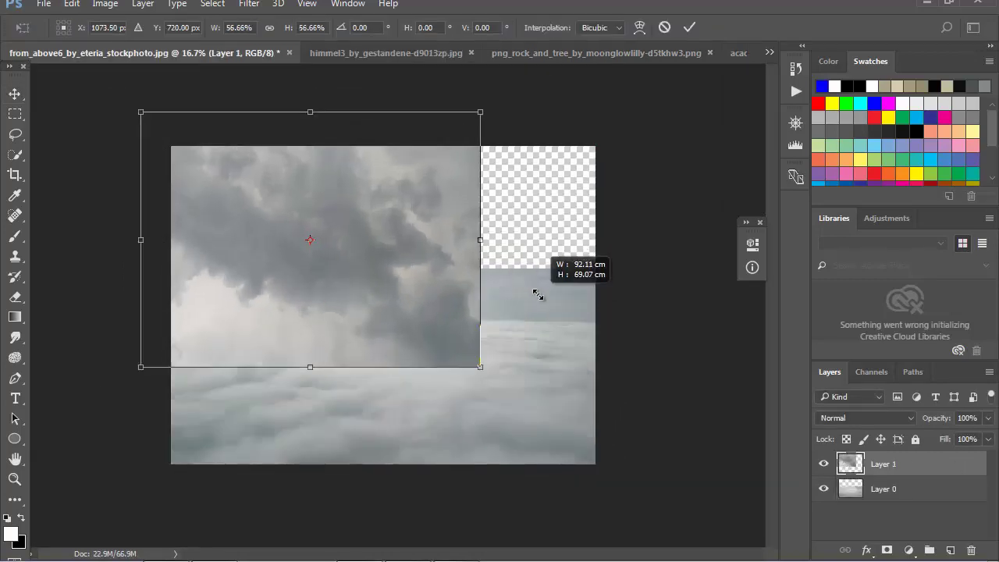
{"action": "mouse_move", "coordinate": [383, 284]}
{"action": "left_mouse_down"}
{"action": "mouse_move", "coordinate": [430, 315]}
{"action": "mouse_move", "coordinate": [475, 395]}
{"action": "left_mouse_up"}
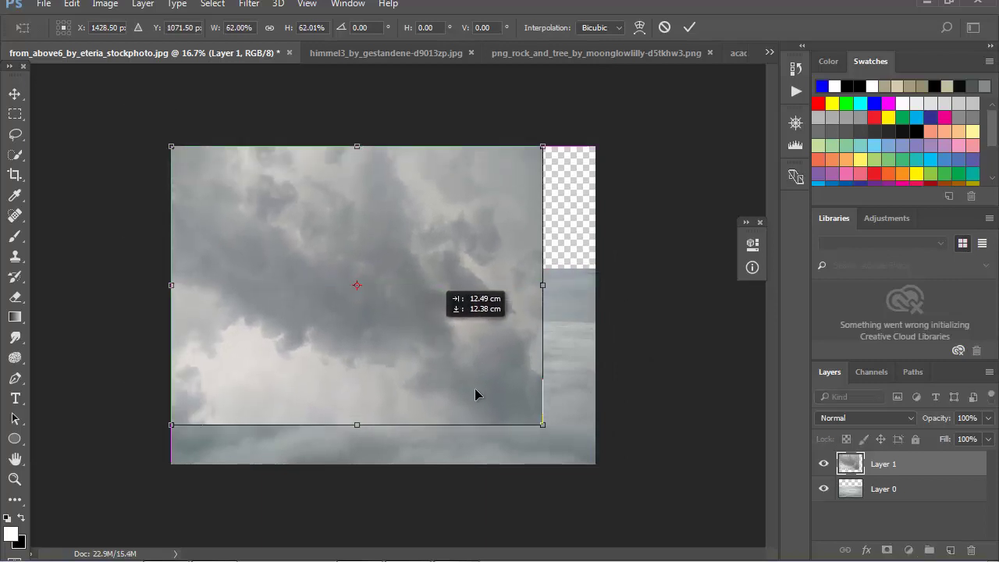
{"action": "left_click_drag", "start_coordinate": [547, 424], "coordinate": [596, 444]}
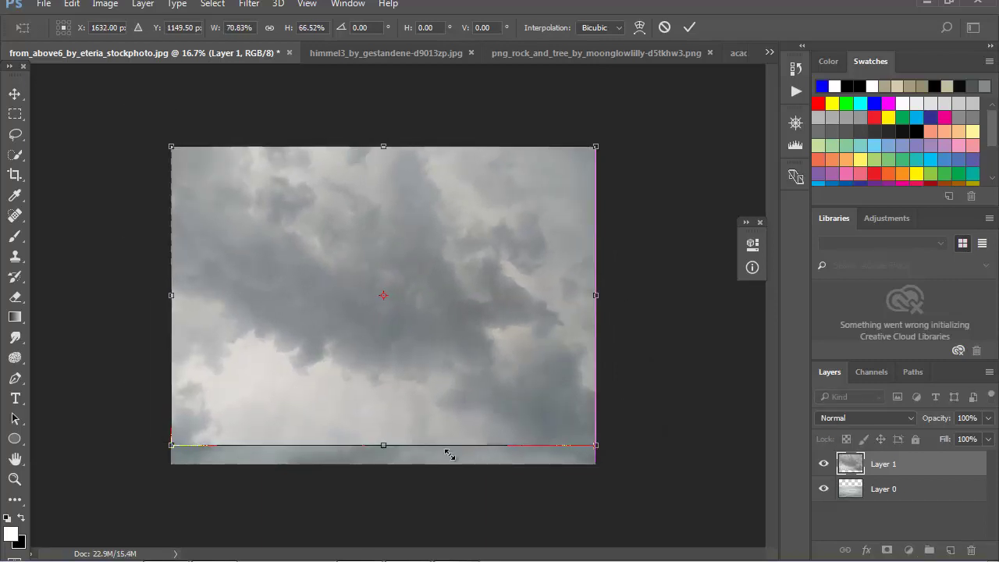
{"action": "left_click_drag", "start_coordinate": [393, 444], "coordinate": [424, 322]}
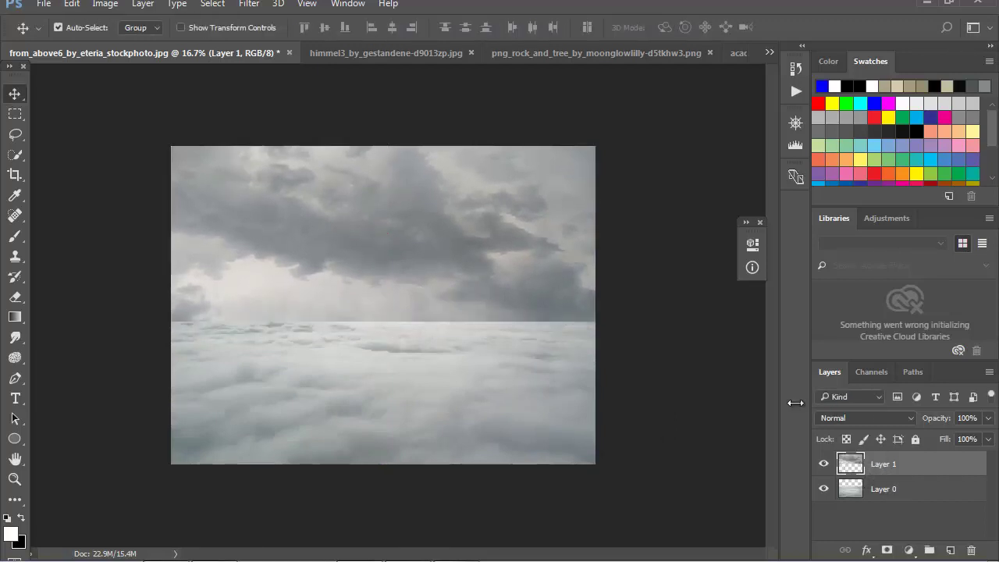
{"action": "left_click", "coordinate": [891, 499]}
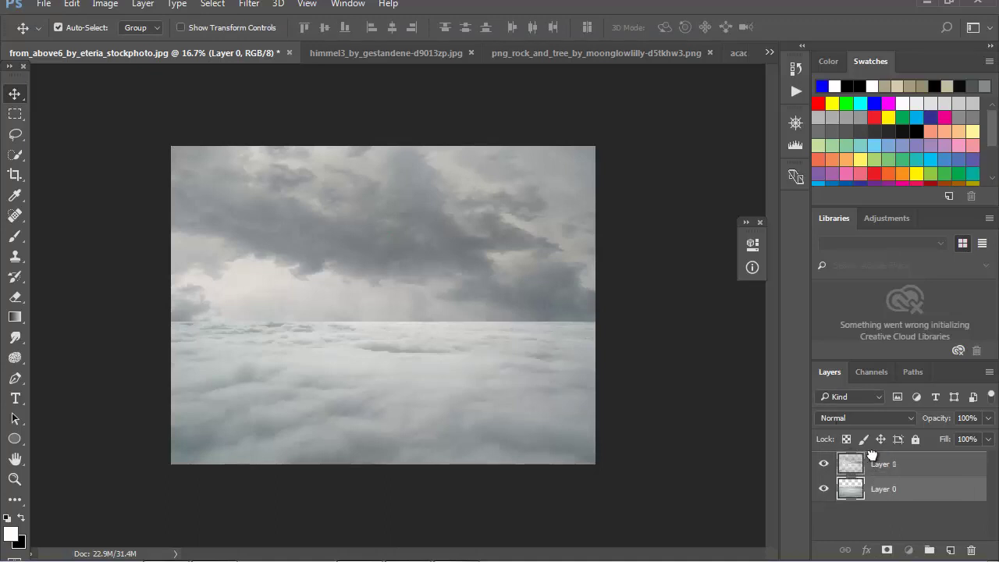
Stack the cloud sea layer above the sky layer and drag its top edge down
{"action": "left_click_drag", "start_coordinate": [885, 490], "coordinate": [875, 460]}
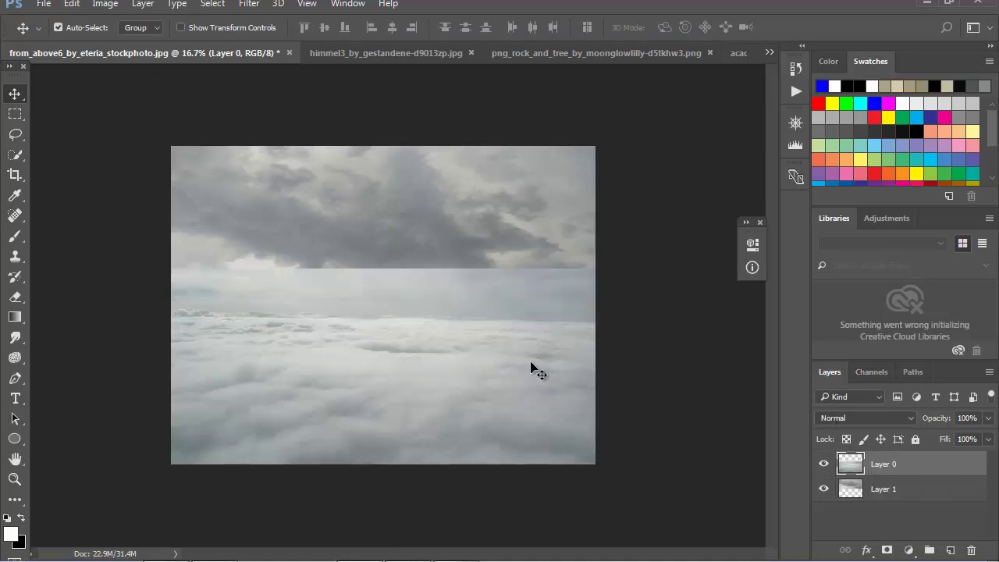
{"action": "key", "text": "ctrl+t"}
{"action": "left_click_drag", "start_coordinate": [383, 270], "coordinate": [390, 305]}
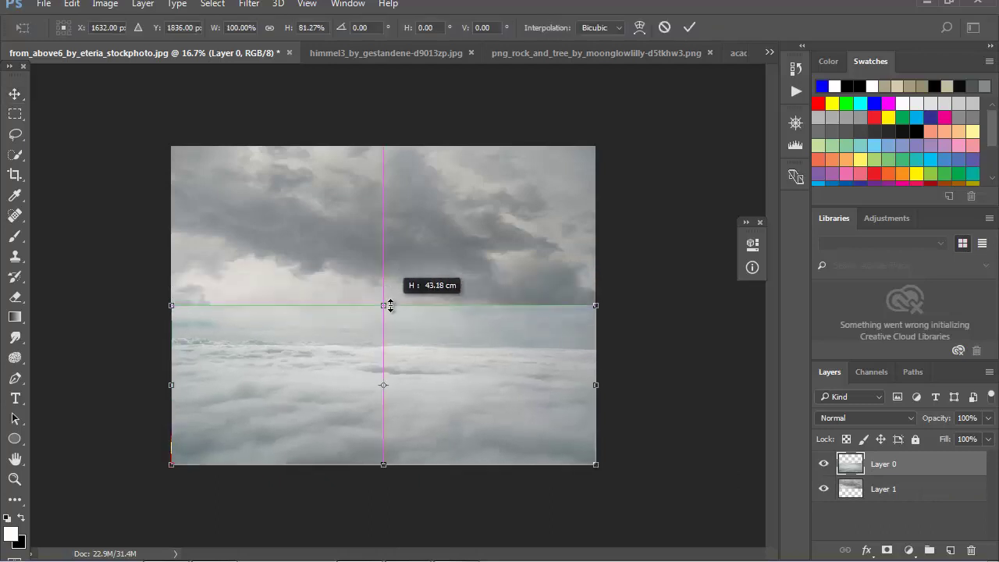
{"action": "key", "text": "Return"}
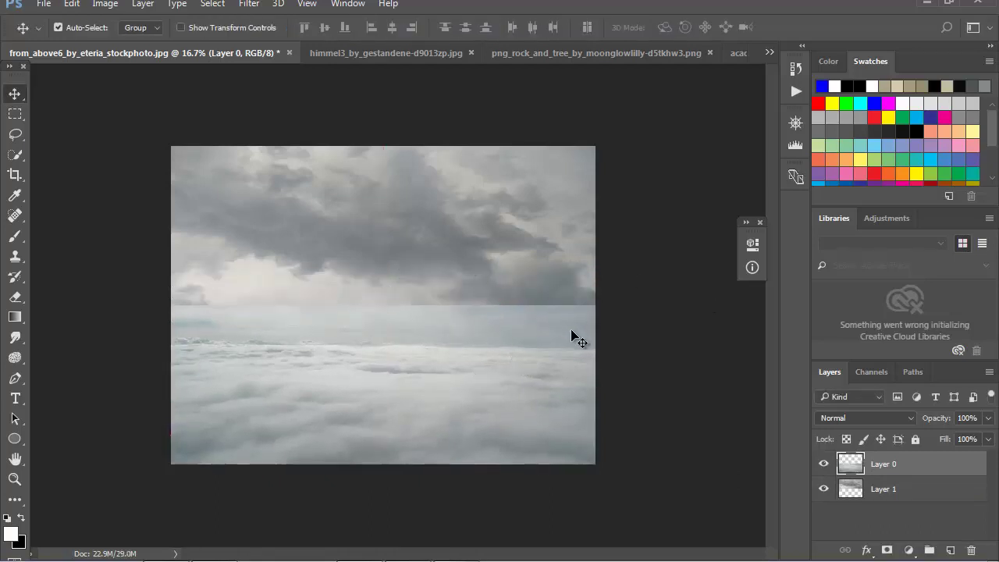
Close the himmel3 stormy sky document without saving
{"action": "left_click", "coordinate": [470, 53]}
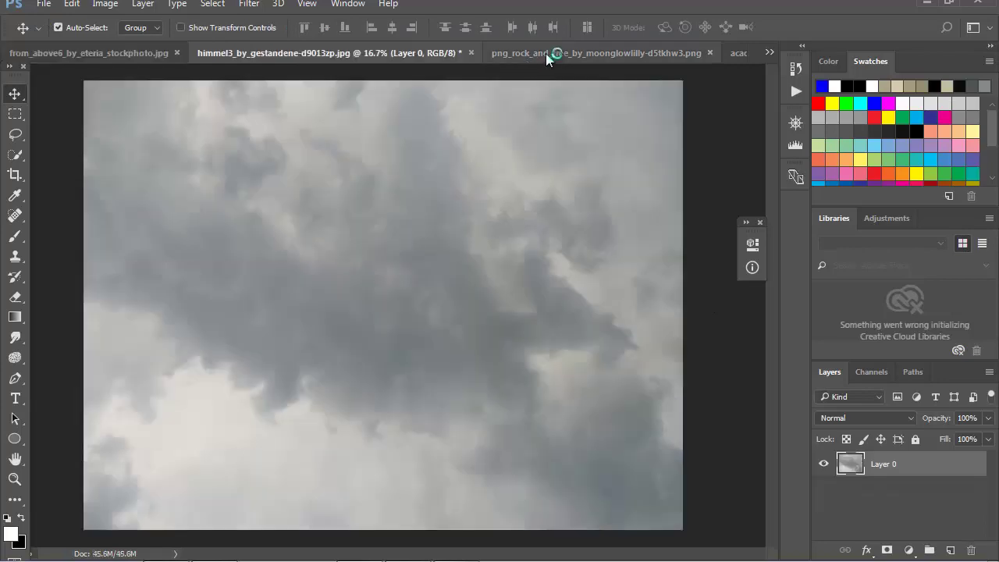
{"action": "left_click", "coordinate": [546, 53]}
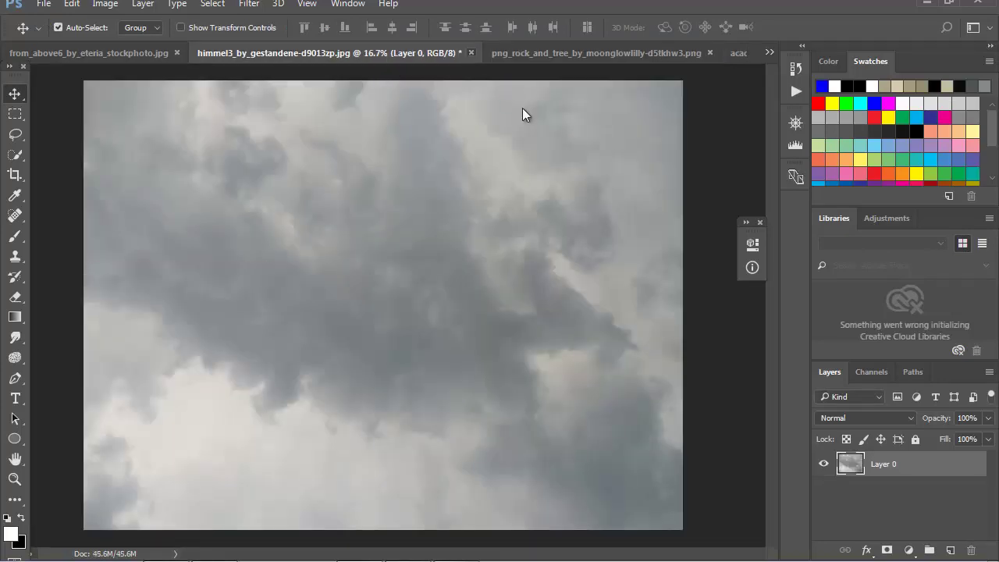
{"action": "left_click", "coordinate": [471, 52]}
Drag the png_rock_and_tree cutout into the composite and position it at the right edge
{"action": "left_click", "coordinate": [504, 229]}
{"action": "mouse_move", "coordinate": [349, 370]}
{"action": "left_mouse_down"}
{"action": "mouse_move", "coordinate": [577, 375]}
{"action": "mouse_move", "coordinate": [566, 378]}
{"action": "left_mouse_up"}
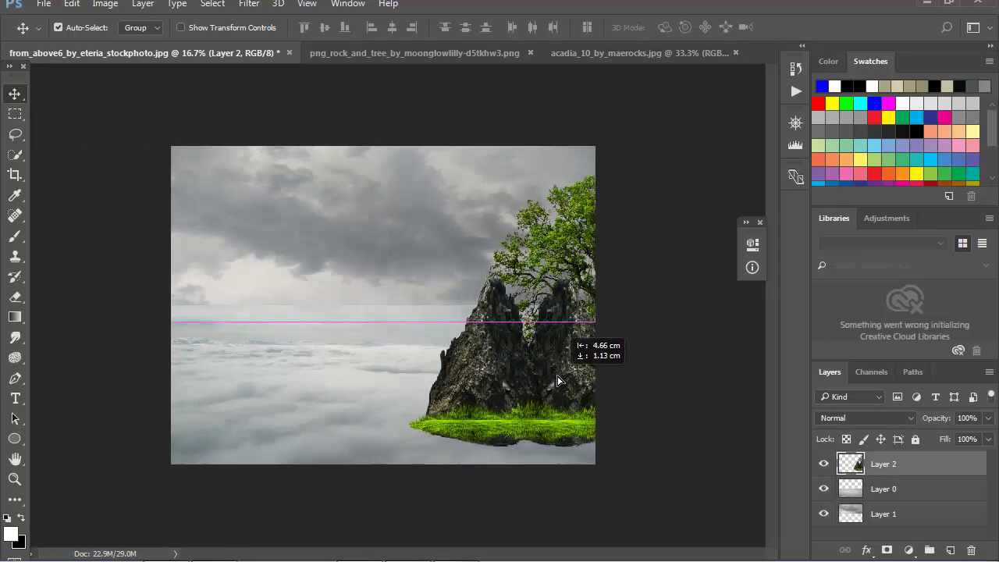
{"action": "left_click_drag", "start_coordinate": [565, 378], "coordinate": [563, 375]}
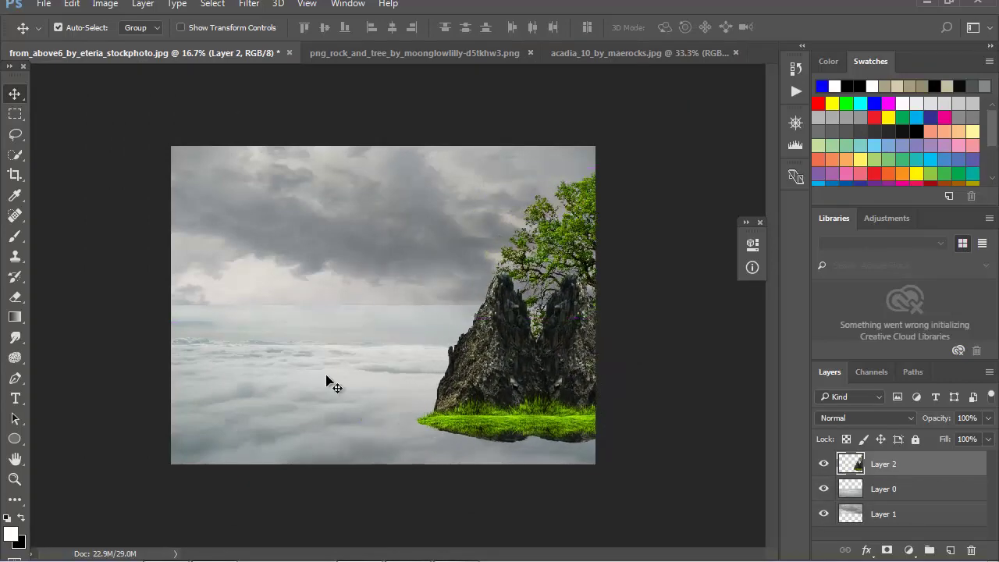
{"action": "left_click", "coordinate": [21, 479]}
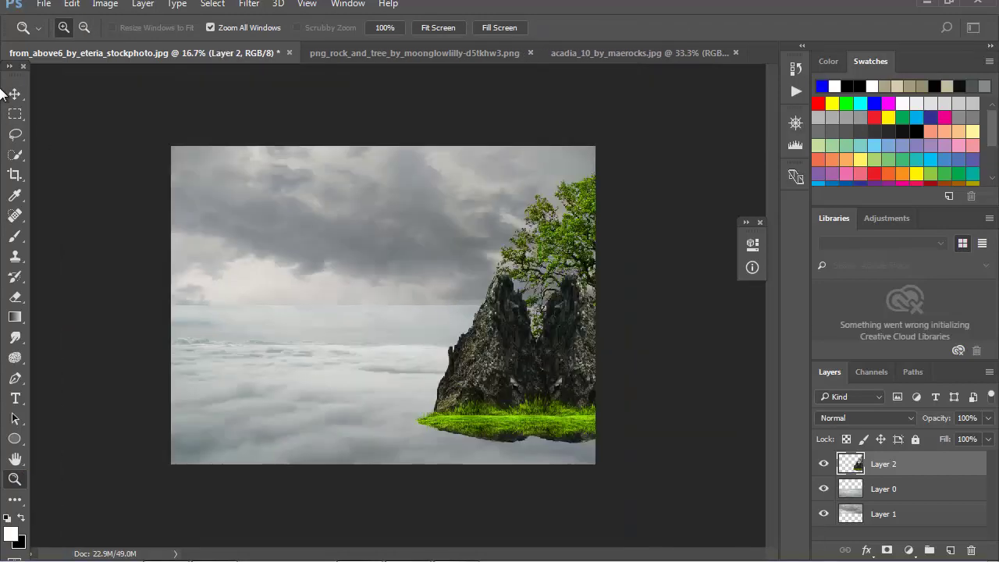
{"action": "left_click", "coordinate": [14, 93]}
{"action": "left_click_drag", "start_coordinate": [506, 344], "coordinate": [517, 347]}
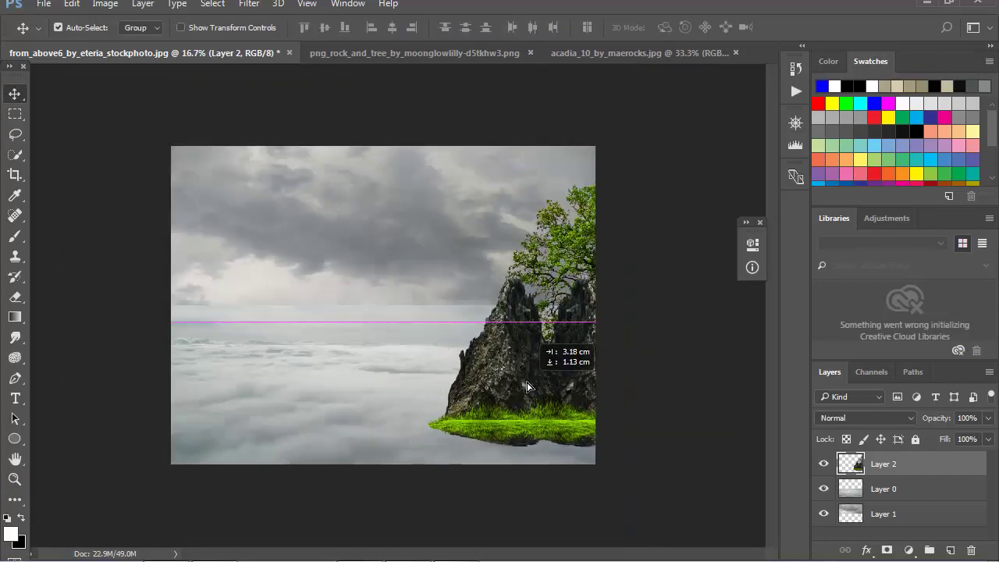
Close the png_rock_and_tree source document
{"action": "left_click", "coordinate": [44, 5]}
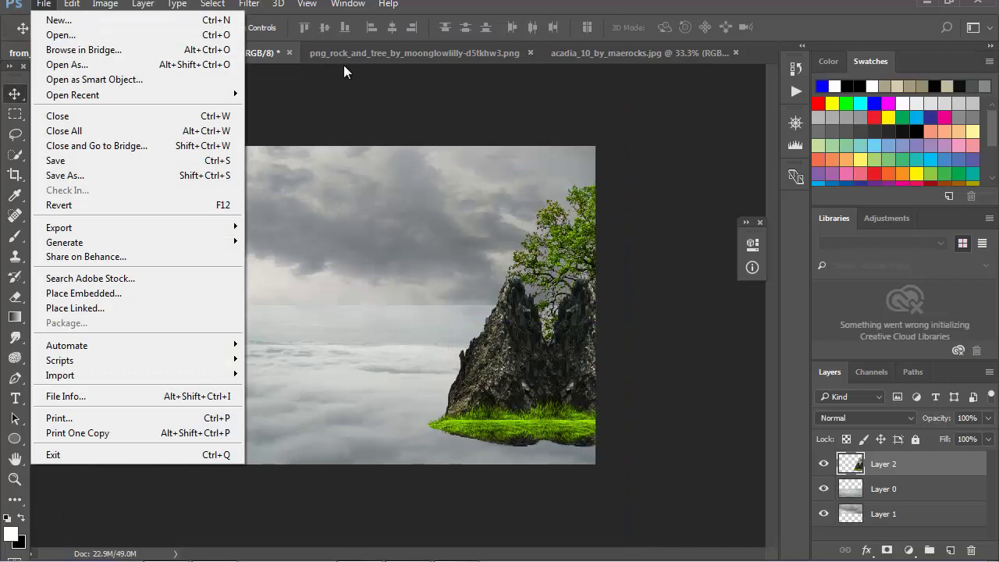
{"action": "left_click", "coordinate": [444, 52]}
{"action": "left_click", "coordinate": [530, 52]}
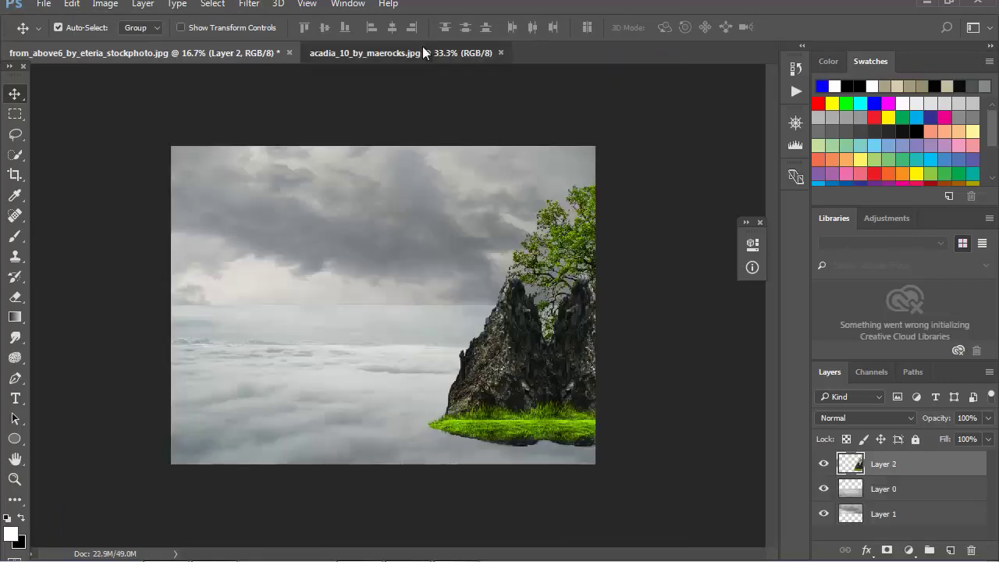
Quick-select the dark rocky foreground in the acadia_10 seascape photo
{"action": "left_click", "coordinate": [398, 53]}
{"action": "right_click", "coordinate": [21, 157]}
{"action": "left_click", "coordinate": [86, 154]}
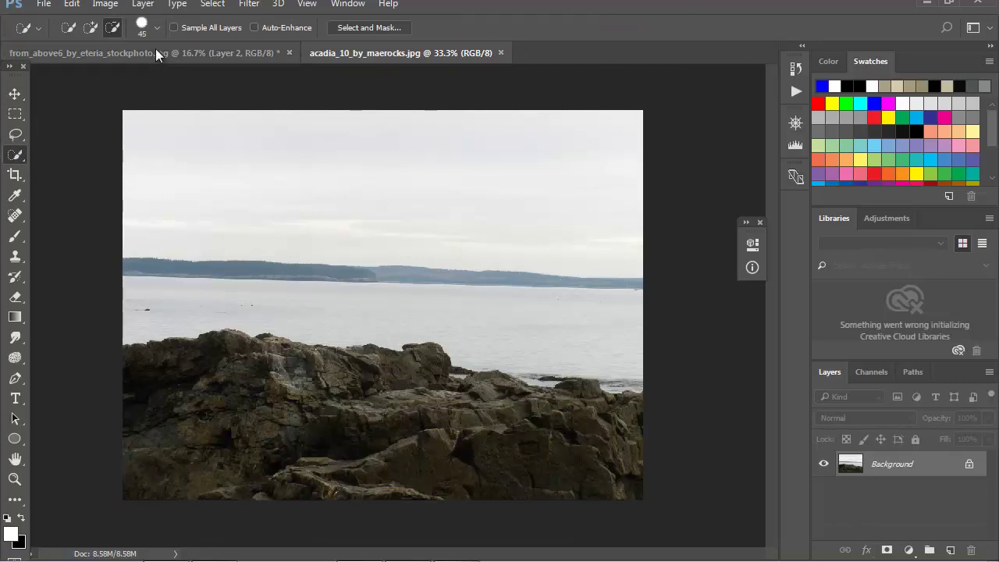
{"action": "left_click", "coordinate": [225, 349]}
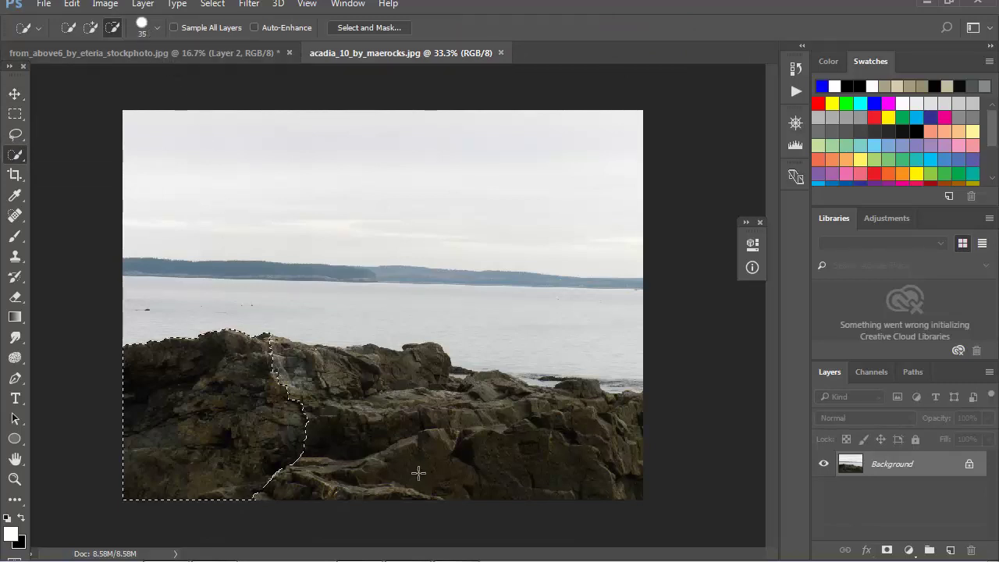
{"action": "left_click_drag", "start_coordinate": [509, 474], "coordinate": [547, 476]}
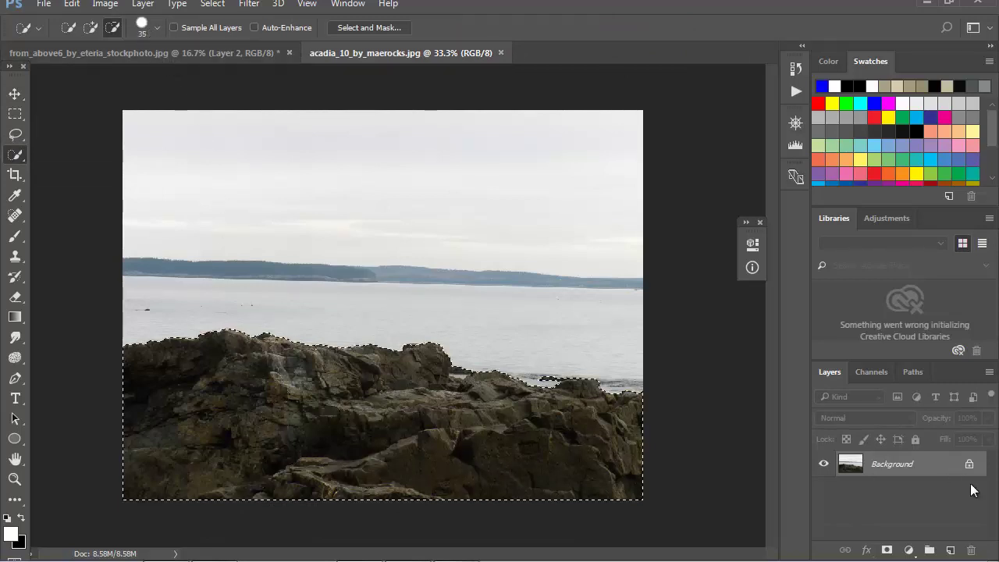
Unlock the seascape layer and move the selected rocks into the composite
{"action": "left_click", "coordinate": [970, 463]}
{"action": "left_click", "coordinate": [15, 93]}
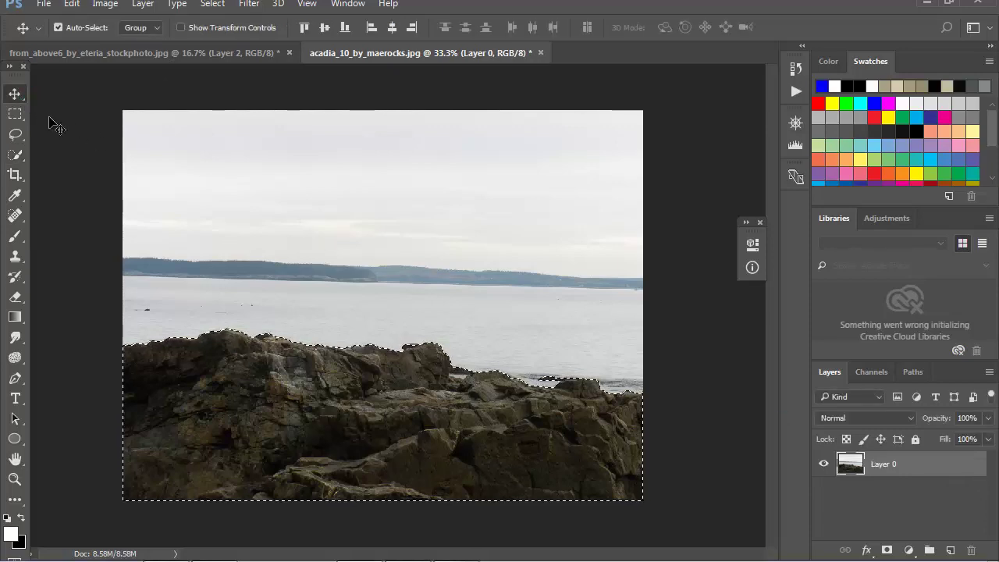
{"action": "mouse_move", "coordinate": [392, 399]}
{"action": "left_mouse_down"}
{"action": "mouse_move", "coordinate": [269, 39]}
{"action": "mouse_move", "coordinate": [442, 444]}
{"action": "mouse_move", "coordinate": [431, 437]}
{"action": "left_mouse_up"}
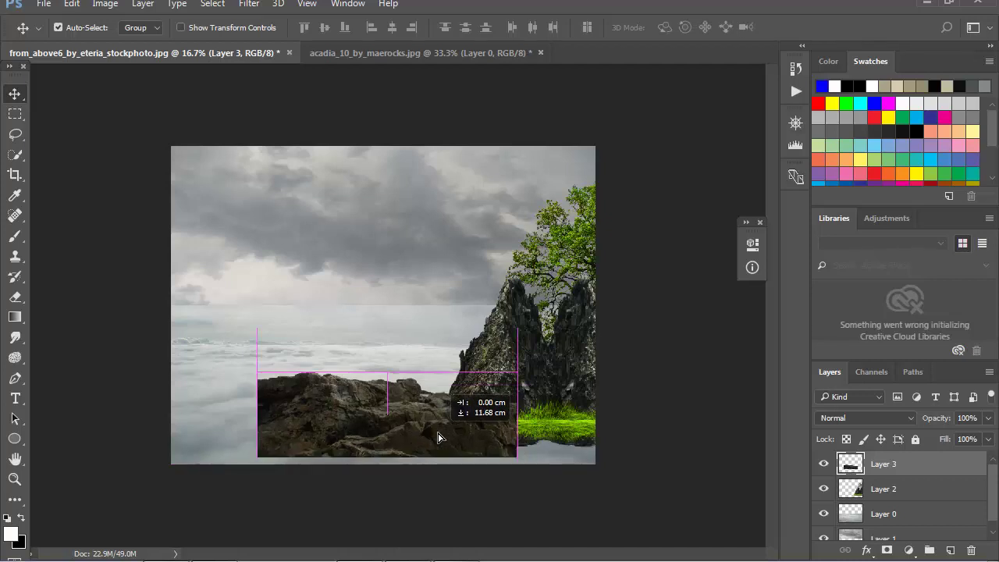
Enlarge the rock ledge to about 137% so it fills the lower composite
{"action": "key", "text": "ctrl+t"}
{"action": "left_click_drag", "start_coordinate": [518, 457], "coordinate": [565, 453]}
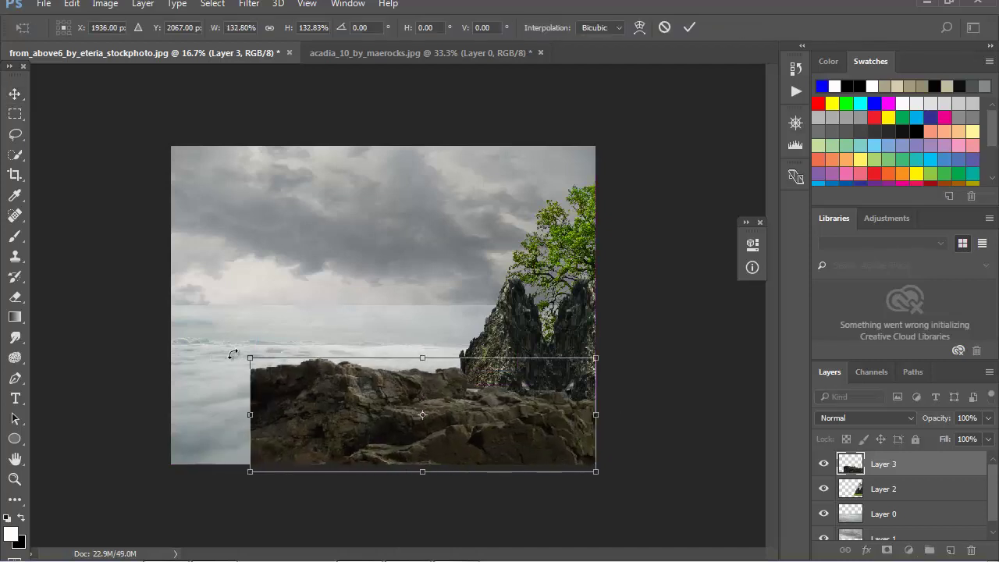
{"action": "left_click_drag", "start_coordinate": [251, 359], "coordinate": [260, 362]}
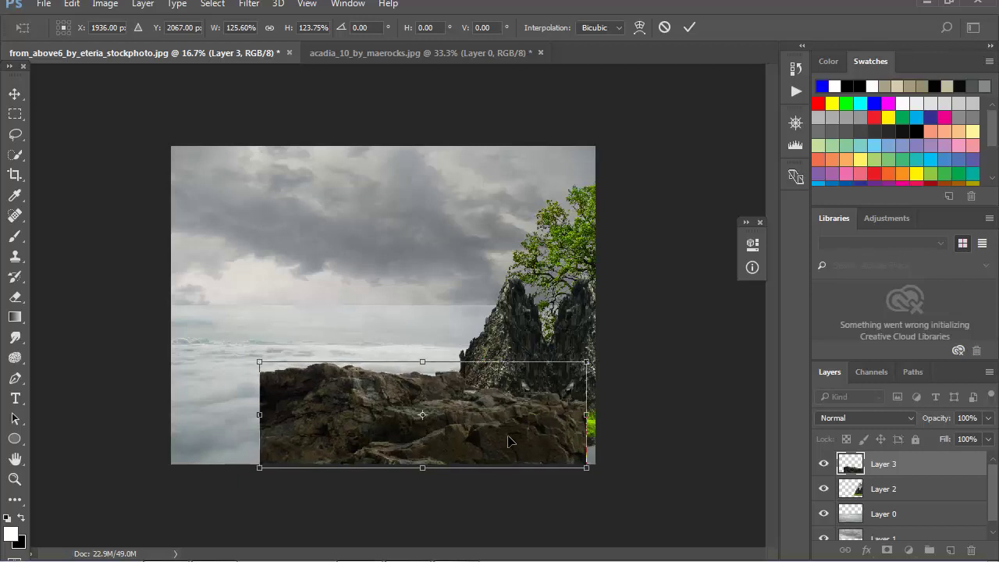
{"action": "left_click_drag", "start_coordinate": [585, 468], "coordinate": [598, 473]}
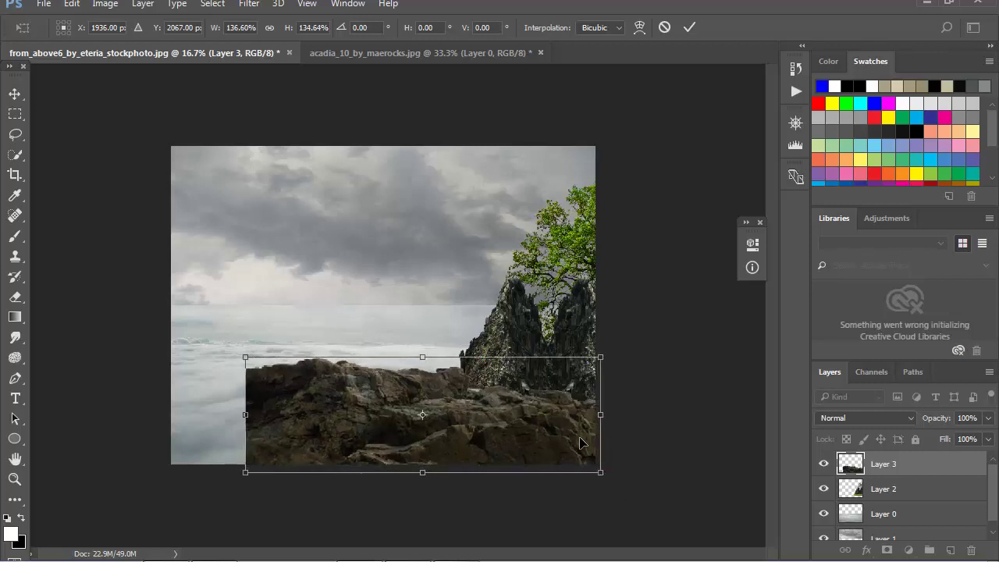
{"action": "key", "text": "Return"}
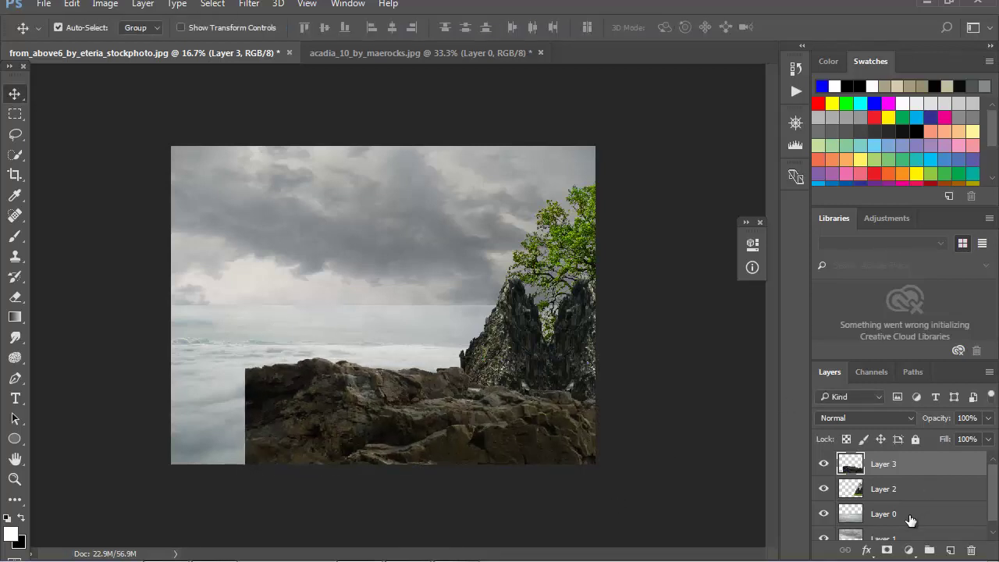
{"action": "left_click", "coordinate": [910, 515]}
{"action": "key", "text": "ctrl+t"}
Lower the cloud sea's top edge and stretch the sky down to 104% height, closing the gap
{"action": "left_click_drag", "start_coordinate": [384, 306], "coordinate": [383, 321]}
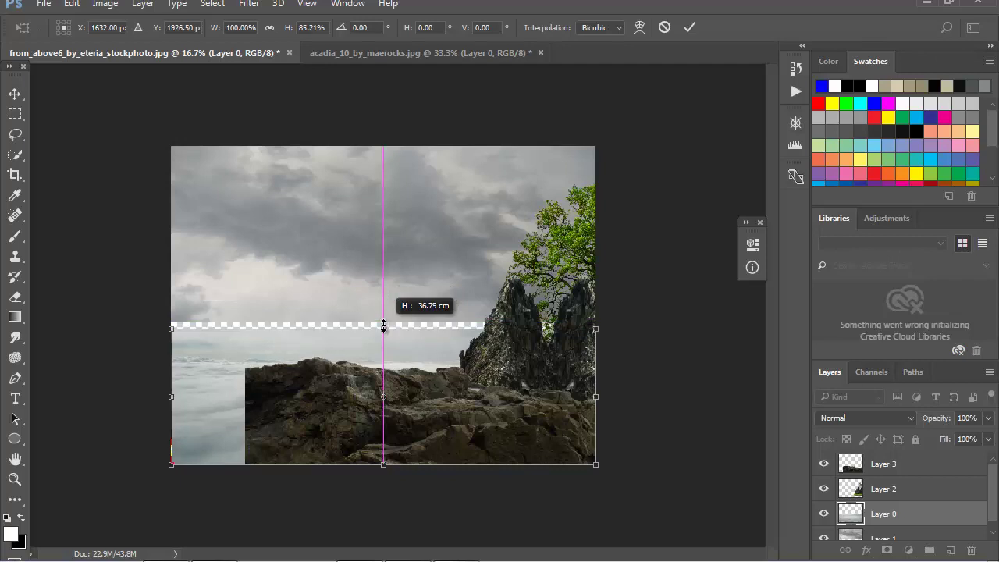
{"action": "key", "text": "Return"}
{"action": "left_click", "coordinate": [390, 295]}
{"action": "left_click_drag", "start_coordinate": [451, 350], "coordinate": [452, 355]}
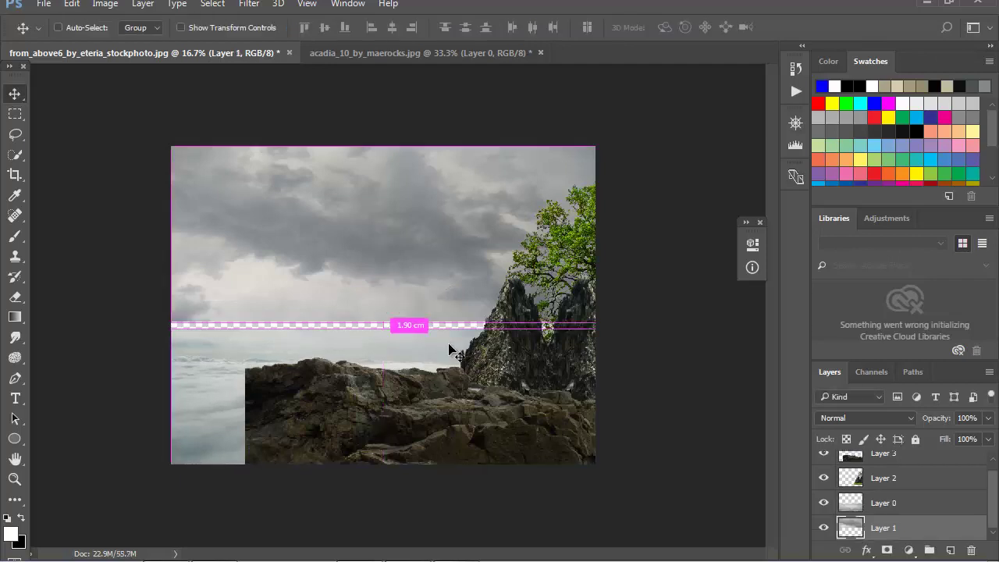
{"action": "key", "text": "ctrl+t"}
{"action": "left_click_drag", "start_coordinate": [383, 323], "coordinate": [383, 328]}
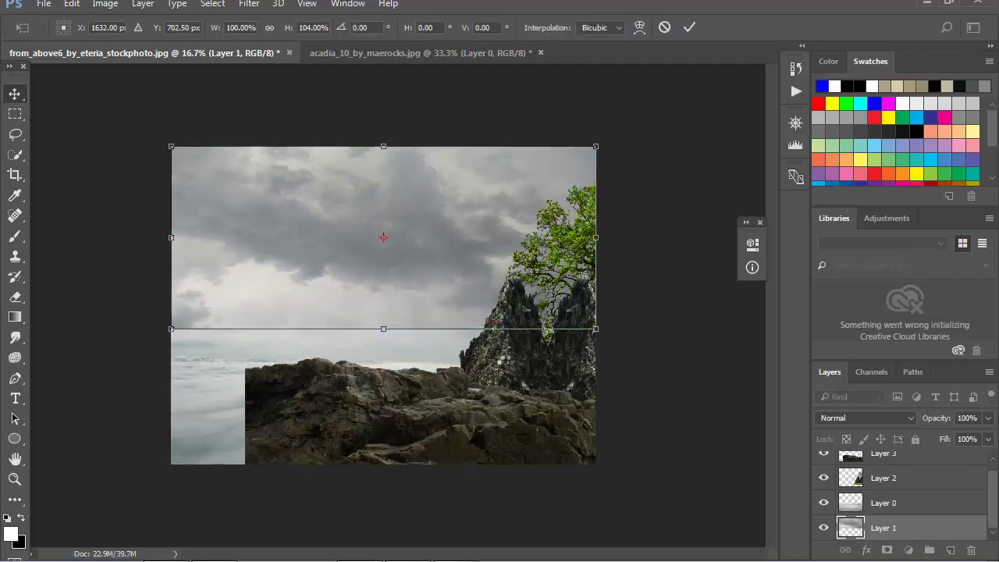
{"action": "key", "text": "Return"}
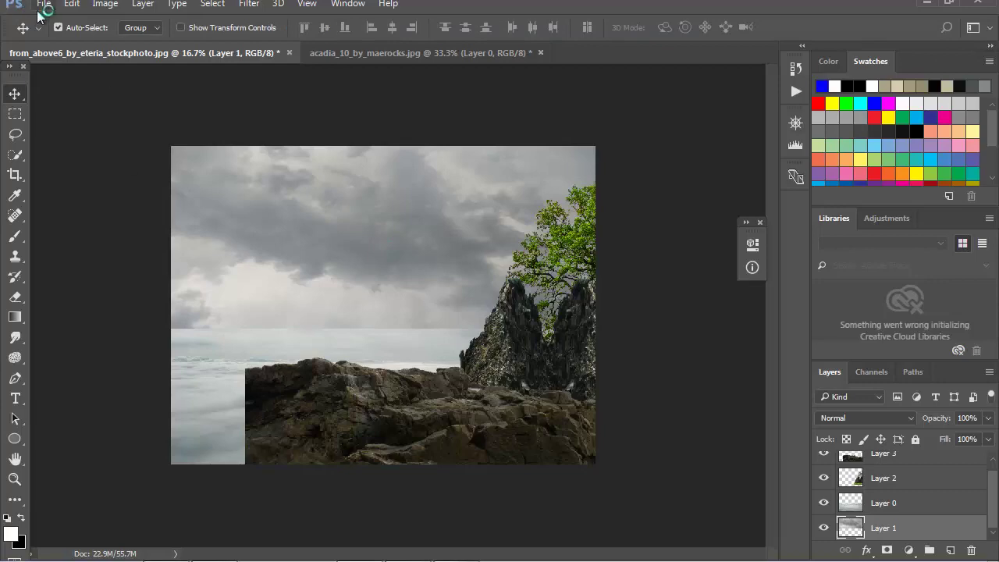
Open KingKong_Black_o_1000.jpg through File > Open
{"action": "left_click", "coordinate": [44, 6]}
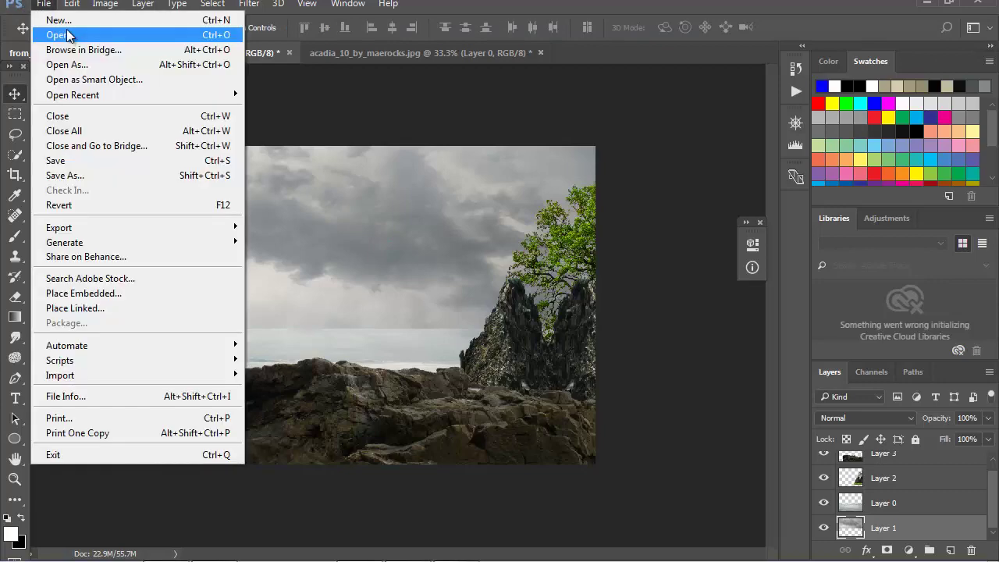
{"action": "left_click", "coordinate": [54, 33]}
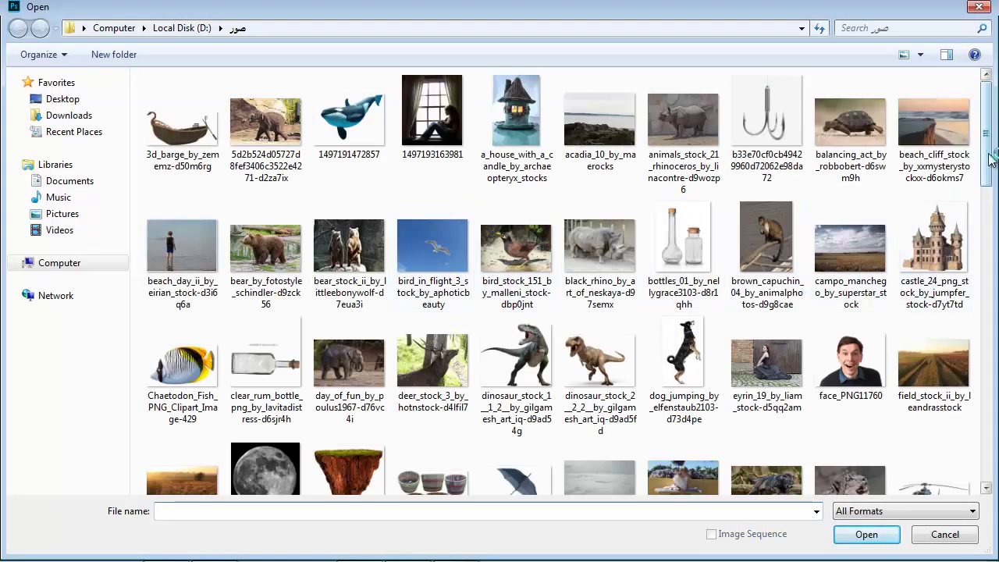
{"action": "mouse_move", "coordinate": [987, 159]}
{"action": "left_mouse_down"}
{"action": "mouse_move", "coordinate": [990, 439]}
{"action": "mouse_move", "coordinate": [988, 207]}
{"action": "left_mouse_up"}
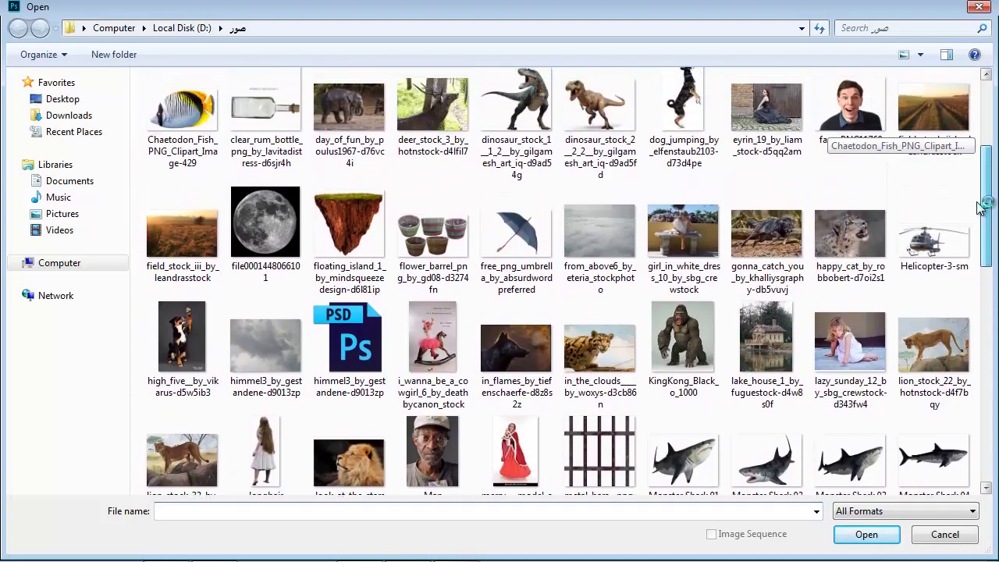
{"action": "left_click", "coordinate": [683, 328]}
{"action": "left_click", "coordinate": [867, 534]}
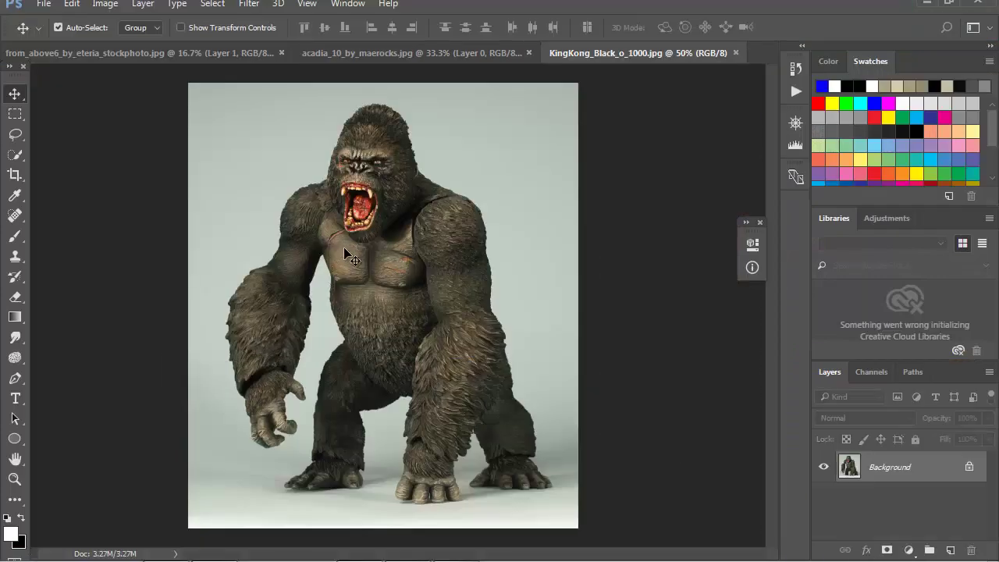
Zoom in on the gorilla photo and unlock its background as Layer 0
{"action": "left_click", "coordinate": [14, 478]}
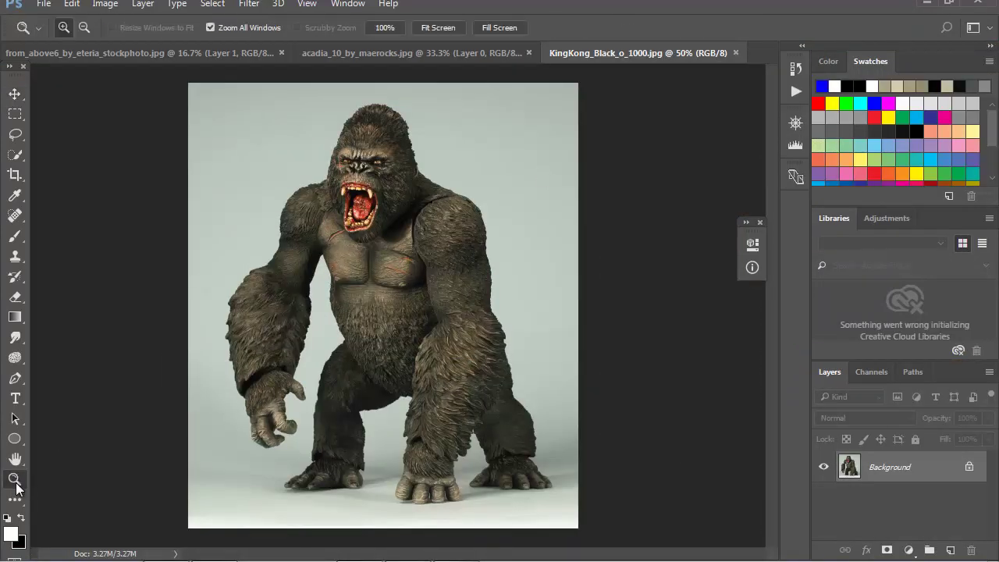
{"action": "left_click", "coordinate": [333, 341]}
{"action": "left_click", "coordinate": [499, 302]}
{"action": "left_click", "coordinate": [542, 311], "text": "alt"}
{"action": "left_click", "coordinate": [542, 311], "text": "alt"}
{"action": "left_click", "coordinate": [969, 467]}
{"action": "key", "text": "v"}
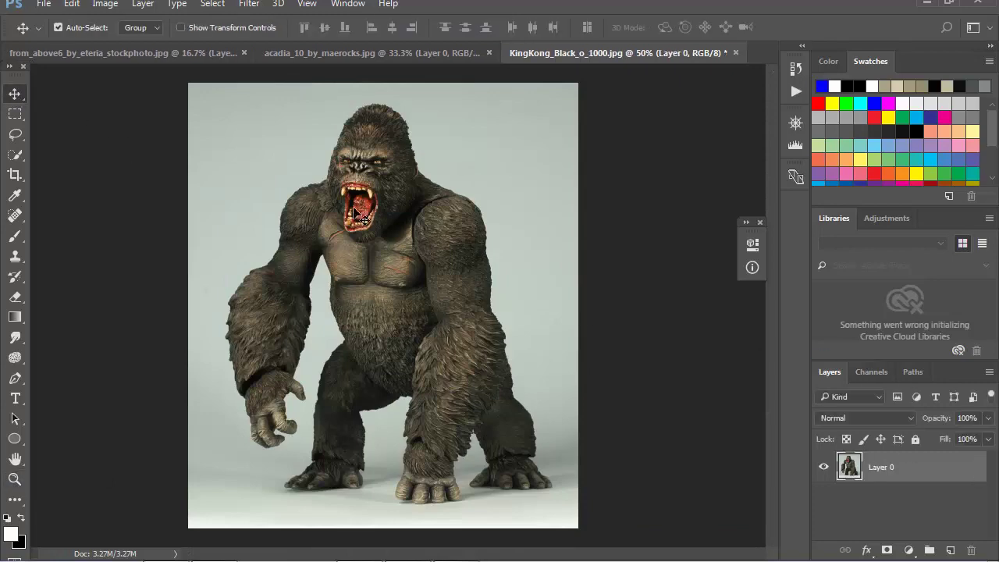
{"action": "mouse_move", "coordinate": [433, 253]}
{"action": "left_mouse_down"}
{"action": "mouse_move", "coordinate": [413, 259]}
{"action": "mouse_move", "coordinate": [434, 252]}
{"action": "left_mouse_up"}
{"action": "left_click", "coordinate": [177, 4]}
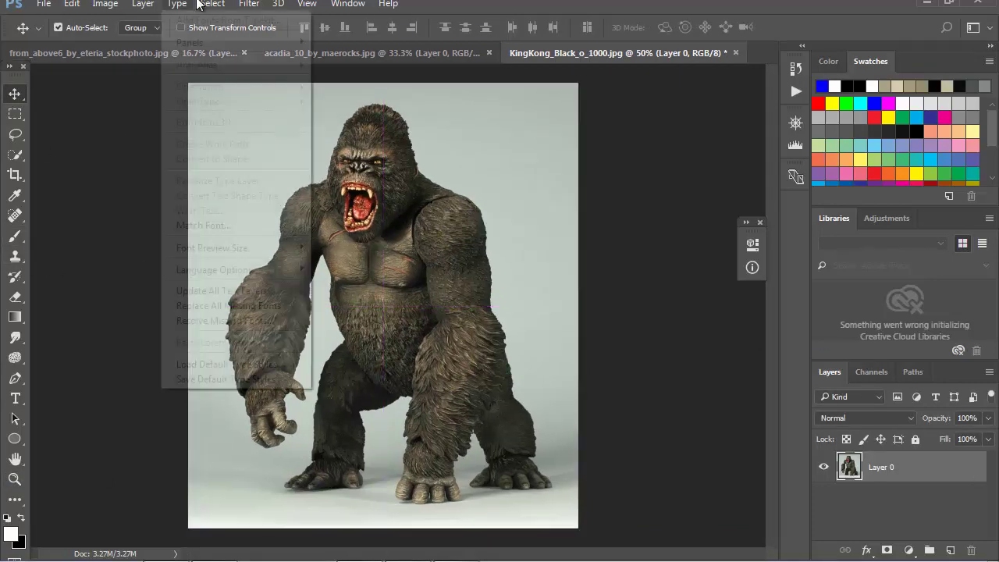
Select the Background Eraser Tool from the eraser variants
{"action": "left_click", "coordinate": [212, 4]}
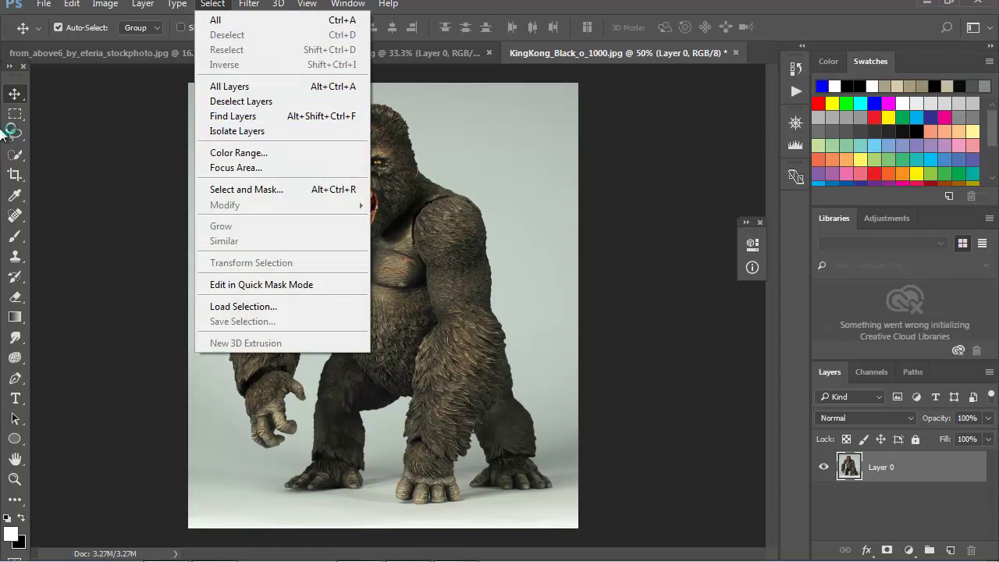
{"action": "left_click", "coordinate": [17, 94]}
{"action": "left_click", "coordinate": [9, 297]}
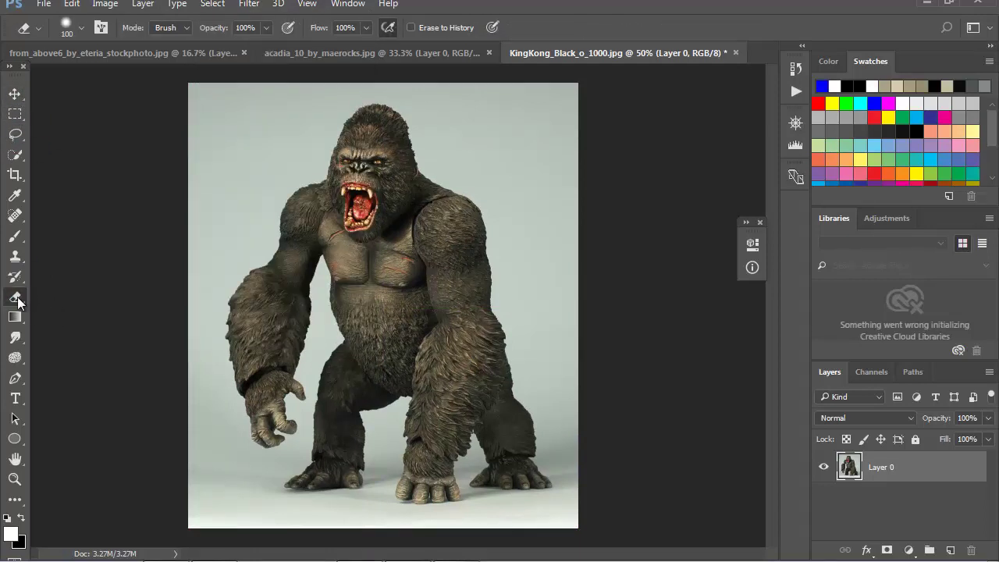
{"action": "right_click", "coordinate": [18, 302]}
{"action": "left_click", "coordinate": [78, 305]}
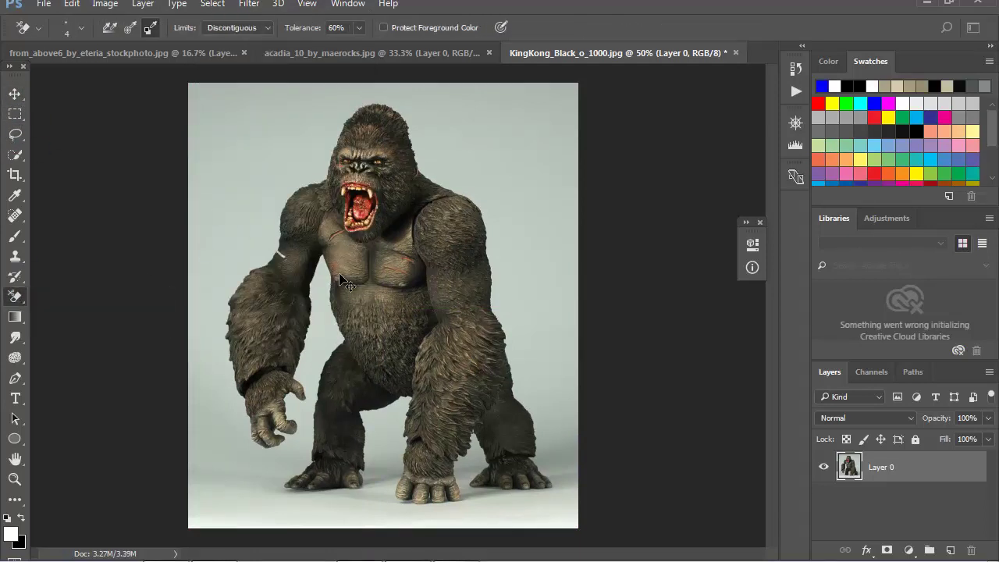
Sample dark brown foreground and light grey background colours, then erase the backdrop around the gorilla
{"action": "left_click", "coordinate": [11, 534]}
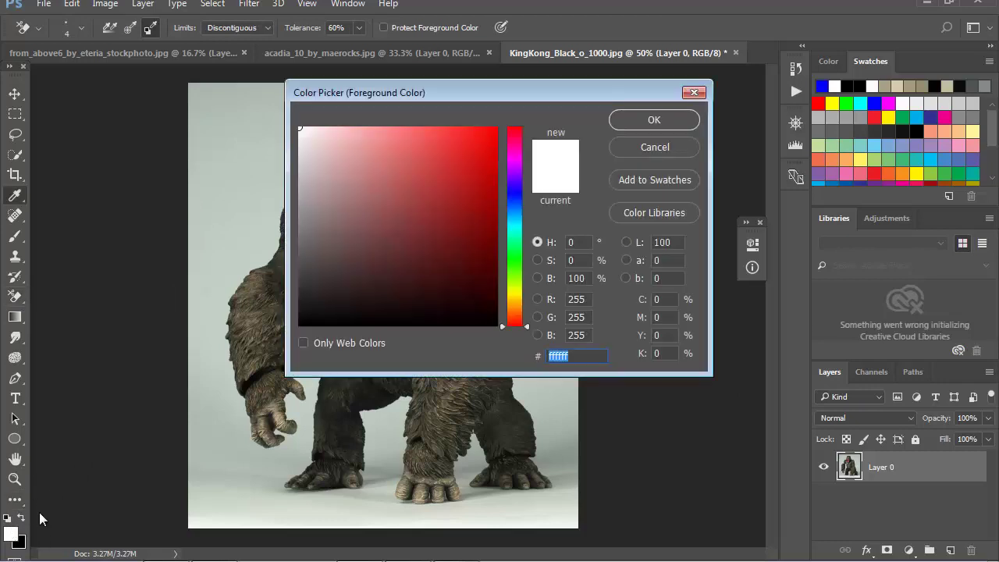
{"action": "left_click", "coordinate": [240, 186]}
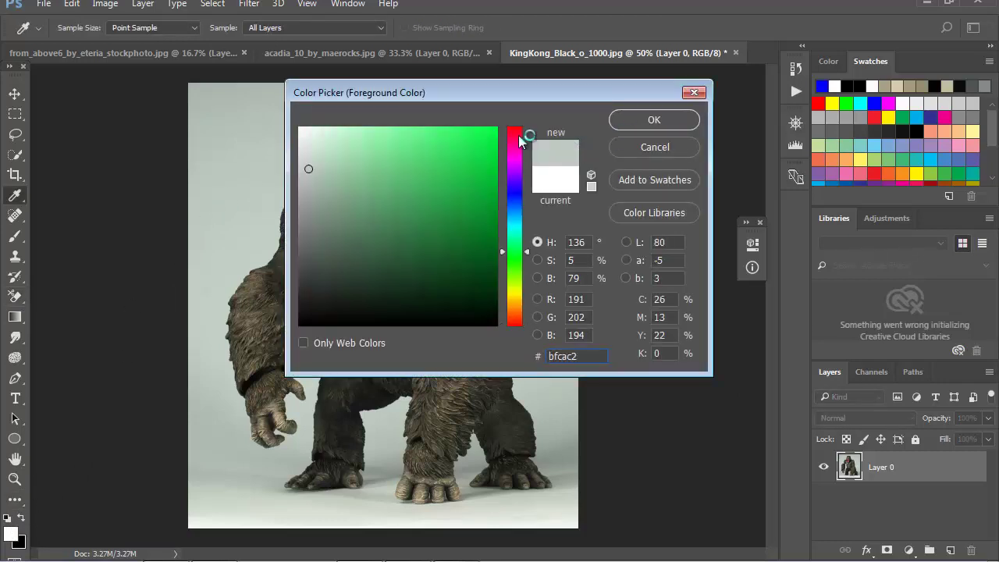
{"action": "left_click", "coordinate": [656, 121]}
{"action": "left_click", "coordinate": [11, 535]}
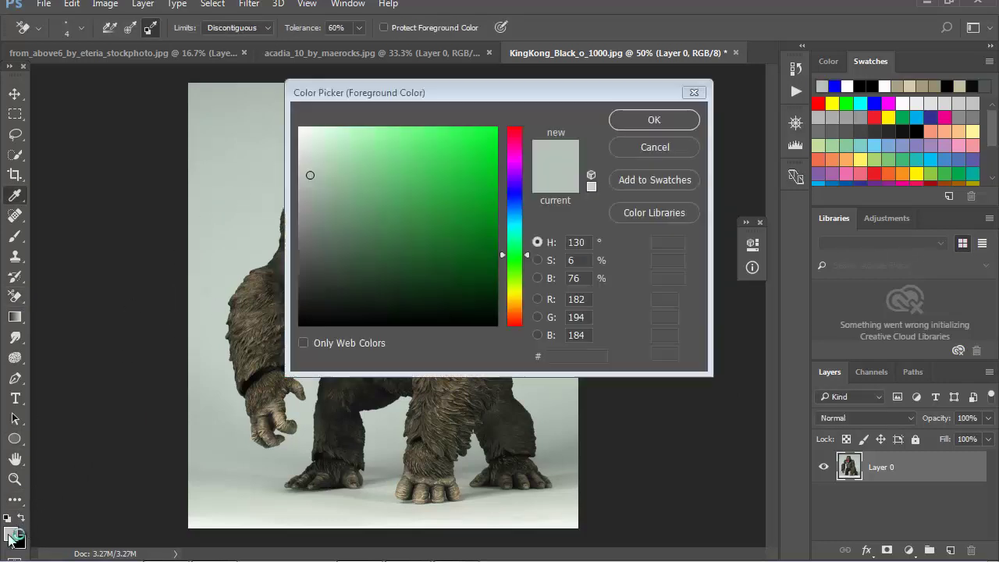
{"action": "left_click", "coordinate": [257, 319]}
{"action": "left_click", "coordinate": [652, 118]}
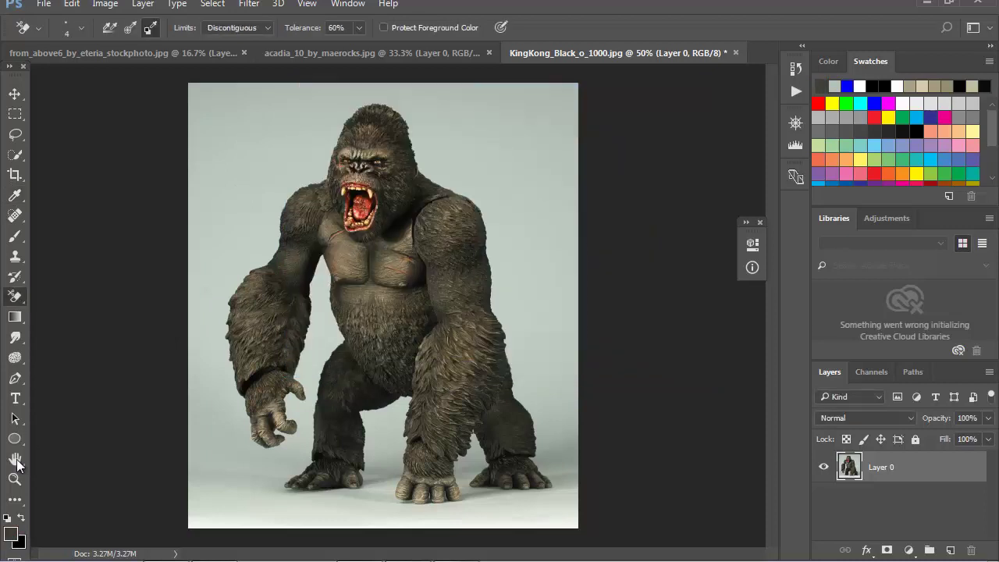
{"action": "left_click", "coordinate": [18, 543]}
{"action": "left_click", "coordinate": [257, 185]}
{"action": "left_click", "coordinate": [670, 118]}
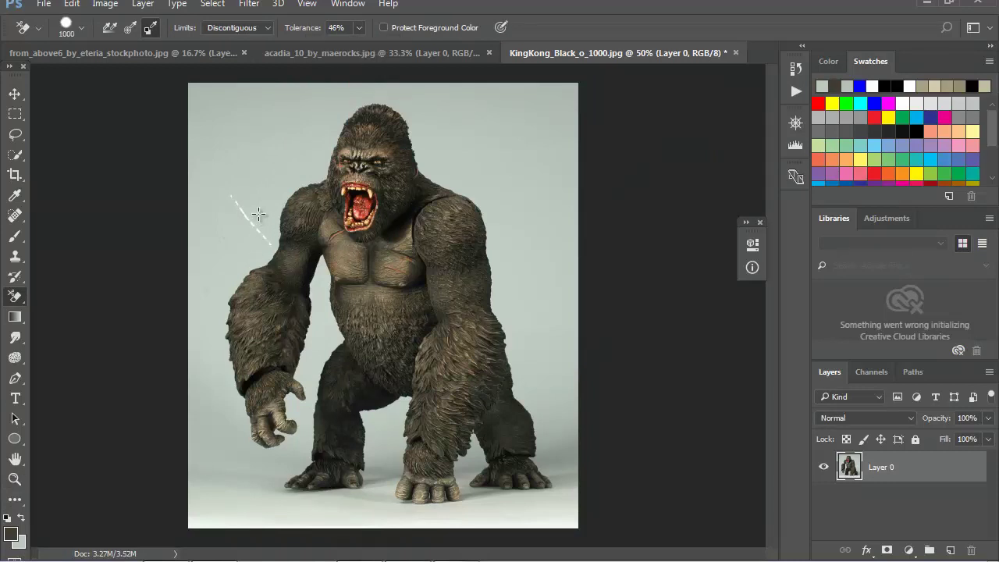
{"action": "key", "text": "bracketright"}
{"action": "key", "text": "bracketright"}
{"action": "mouse_move", "coordinate": [258, 214]}
{"action": "left_mouse_down"}
{"action": "mouse_move", "coordinate": [454, 509]}
{"action": "mouse_move", "coordinate": [418, 509]}
{"action": "left_mouse_up"}
Zoom to 300% on King Kong's feet, try selecting the toes, then deselect
{"action": "left_click", "coordinate": [17, 96]}
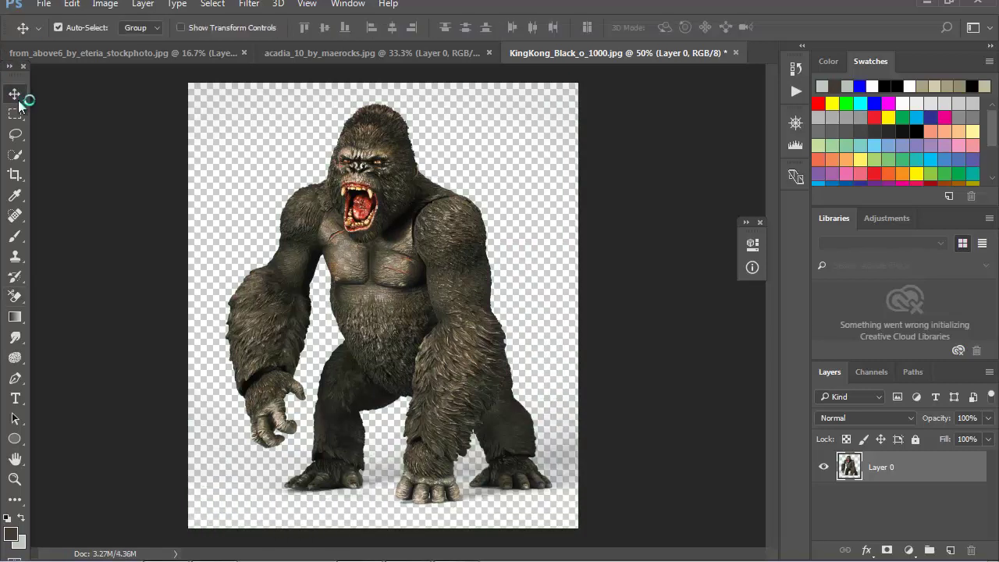
{"action": "left_click", "coordinate": [15, 479]}
{"action": "left_click", "coordinate": [367, 234]}
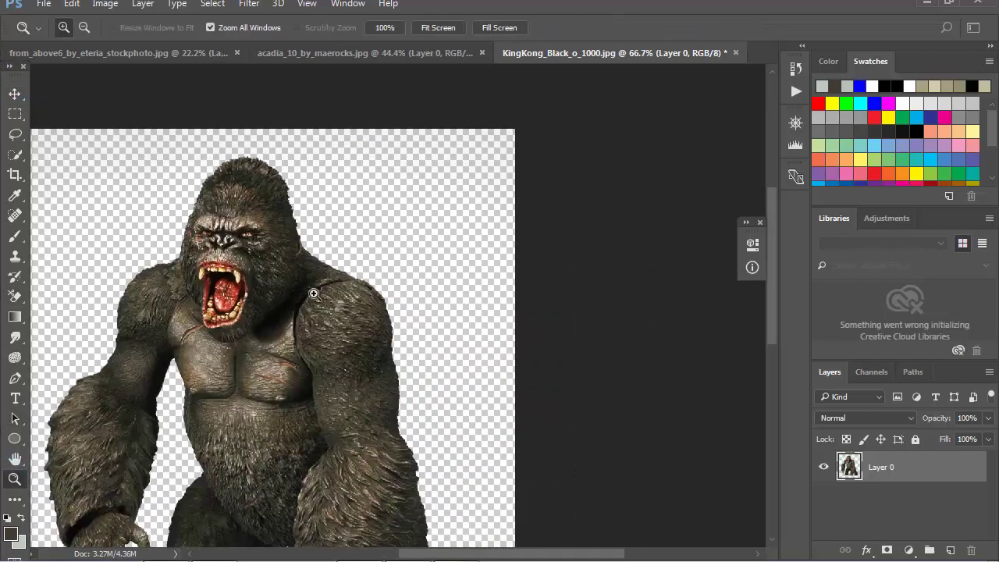
{"action": "left_click", "coordinate": [312, 286]}
{"action": "left_click", "coordinate": [458, 271]}
{"action": "scroll", "coordinate": [458, 271], "scroll_direction": "down", "scroll_amount": 5}
{"action": "scroll", "coordinate": [513, 208], "scroll_direction": "down", "scroll_amount": 5}
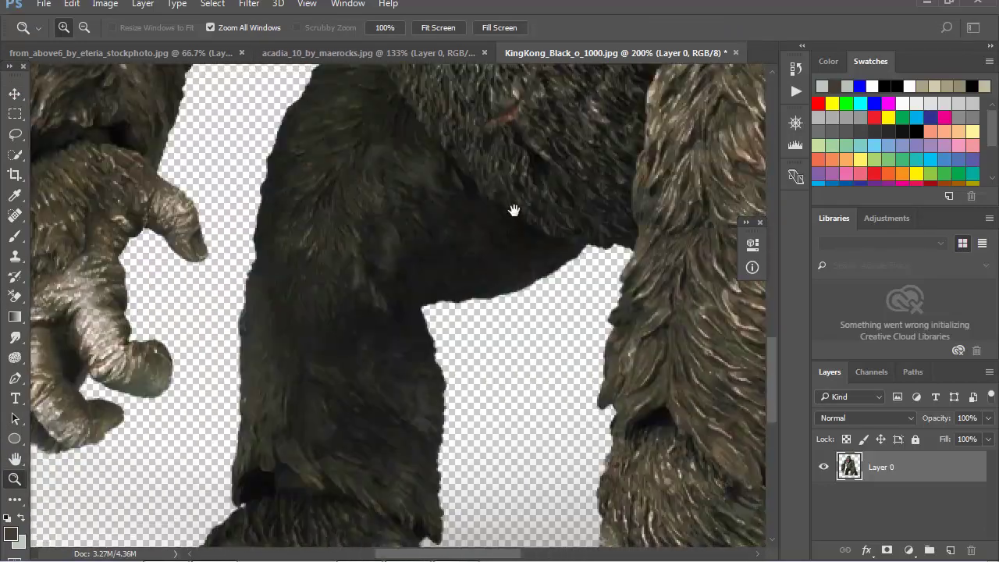
{"action": "scroll", "coordinate": [480, 252], "scroll_direction": "down", "scroll_amount": 5}
{"action": "scroll", "coordinate": [515, 365], "scroll_direction": "down", "scroll_amount": 5}
{"action": "scroll", "coordinate": [516, 364], "scroll_direction": "right", "scroll_amount": 5}
{"action": "scroll", "coordinate": [463, 419], "scroll_direction": "right", "scroll_amount": 5}
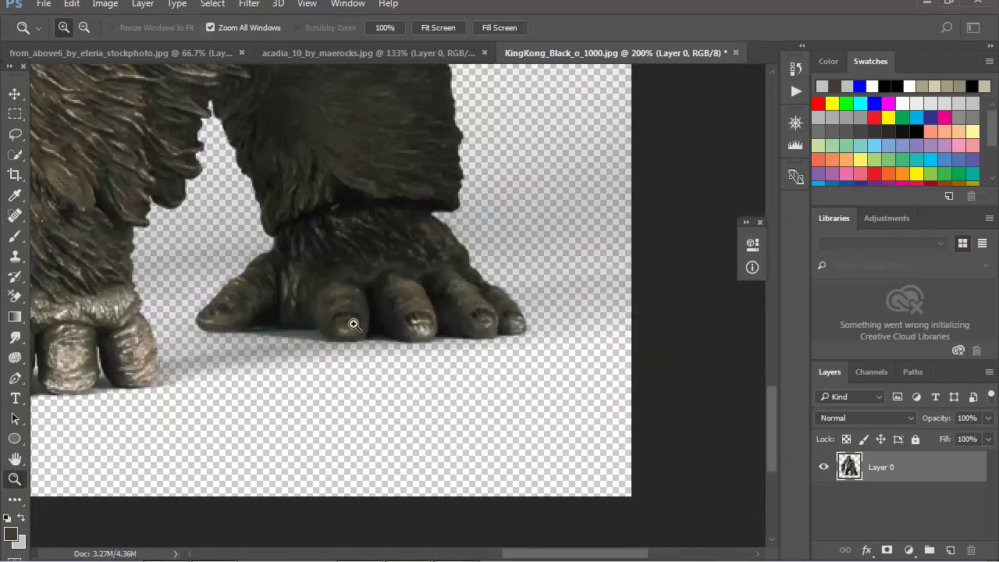
{"action": "left_click", "coordinate": [427, 388]}
{"action": "left_click", "coordinate": [16, 154]}
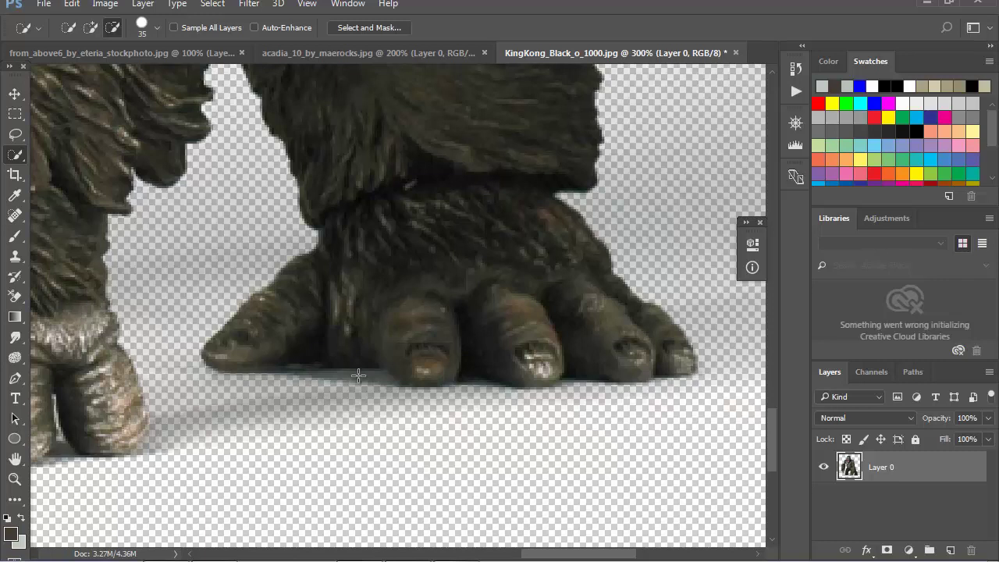
{"action": "left_click_drag", "start_coordinate": [358, 376], "coordinate": [437, 375]}
{"action": "key", "text": "ctrl+d"}
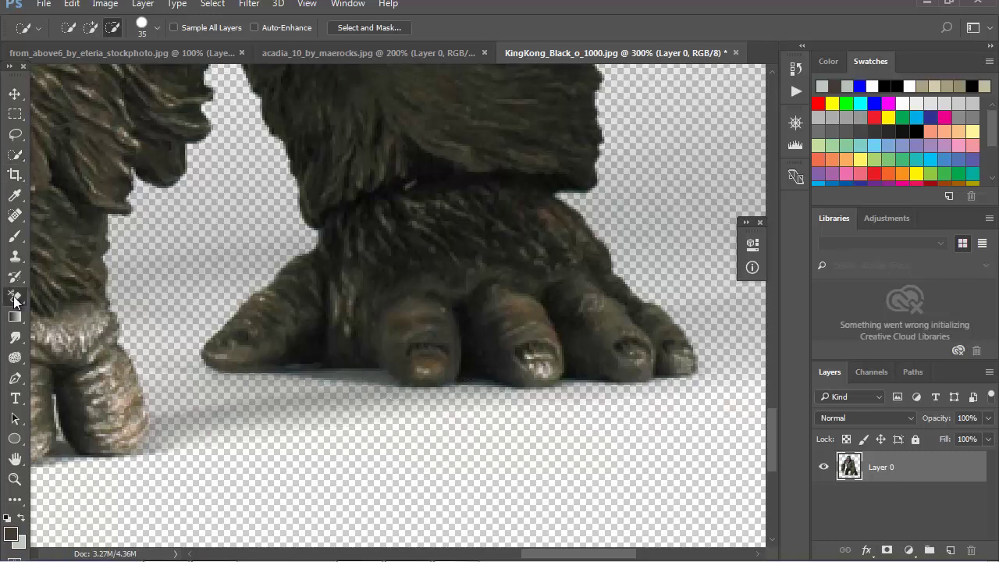
Erase the grey shadow left of and beneath the first foot
{"action": "left_click", "coordinate": [15, 298]}
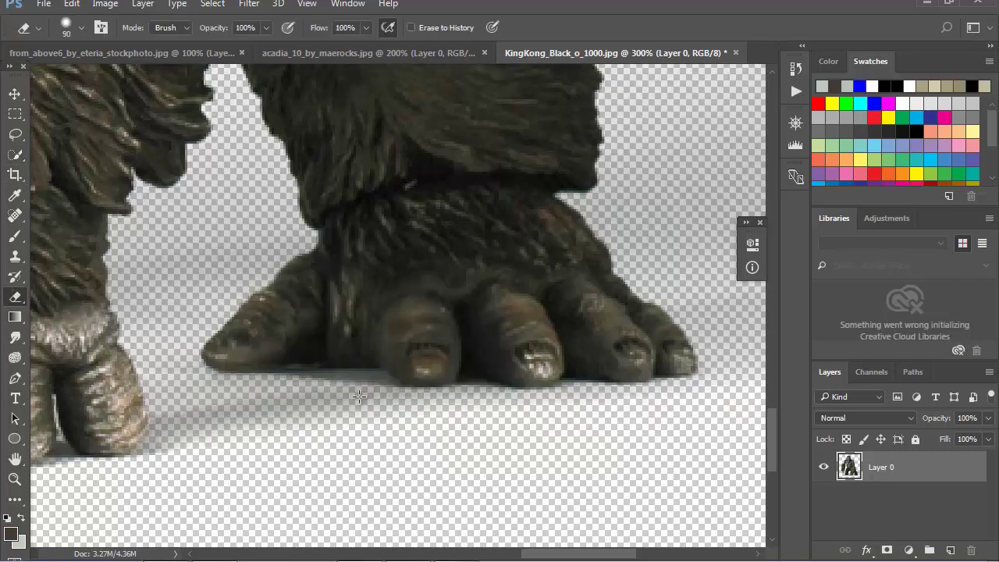
{"action": "mouse_move", "coordinate": [349, 377]}
{"action": "left_mouse_down"}
{"action": "mouse_move", "coordinate": [337, 416]}
{"action": "mouse_move", "coordinate": [222, 409]}
{"action": "mouse_move", "coordinate": [191, 396]}
{"action": "left_mouse_up"}
{"action": "key", "text": "ctrl+z"}
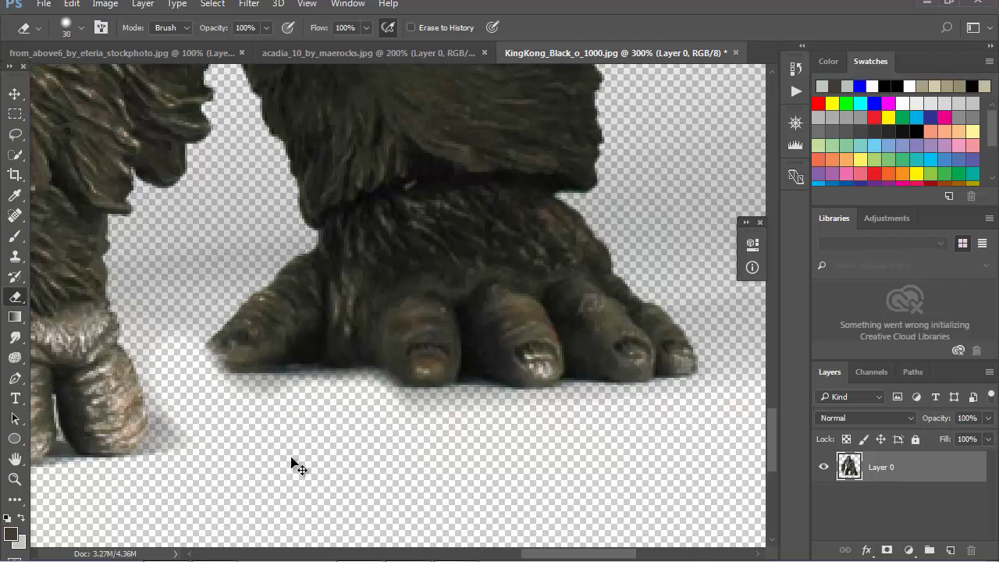
{"action": "key", "text": "ctrl+z"}
{"action": "mouse_move", "coordinate": [299, 467]}
{"action": "left_mouse_down"}
{"action": "mouse_move", "coordinate": [223, 424]}
{"action": "mouse_move", "coordinate": [168, 364]}
{"action": "mouse_move", "coordinate": [257, 406]}
{"action": "mouse_move", "coordinate": [277, 440]}
{"action": "mouse_move", "coordinate": [353, 408]}
{"action": "mouse_move", "coordinate": [414, 447]}
{"action": "left_mouse_up"}
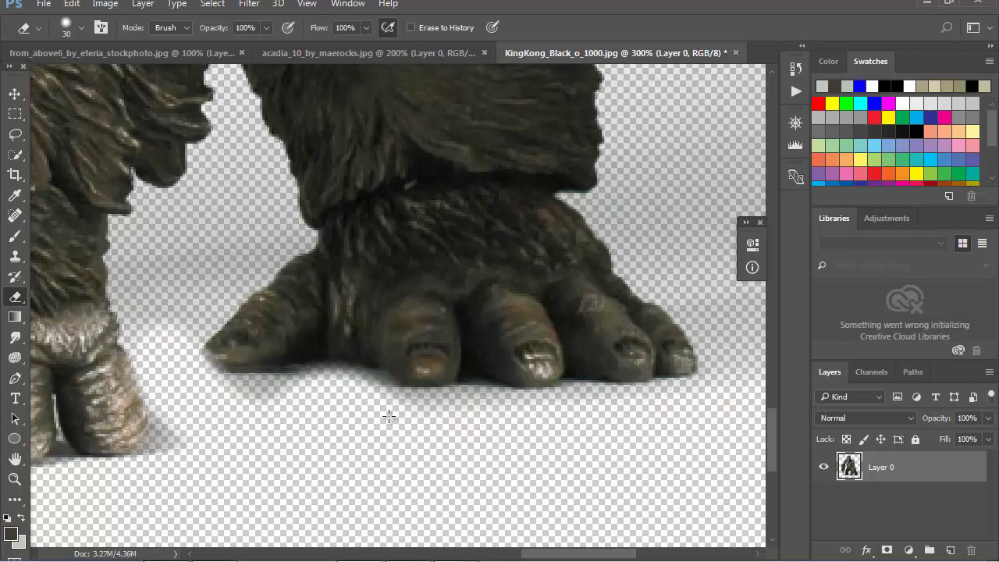
{"action": "left_click_drag", "start_coordinate": [355, 386], "coordinate": [215, 387]}
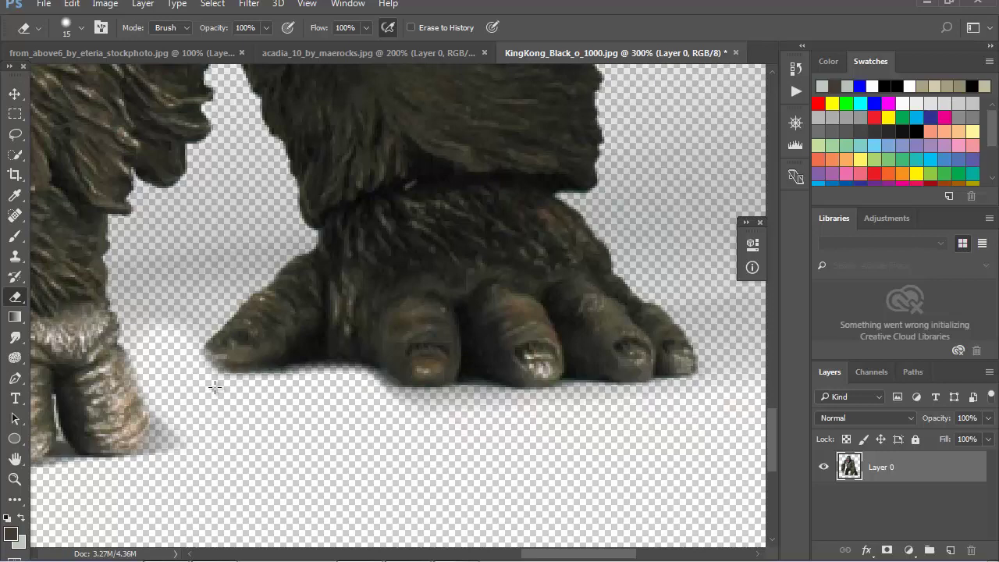
{"action": "left_click_drag", "start_coordinate": [463, 417], "coordinate": [468, 391]}
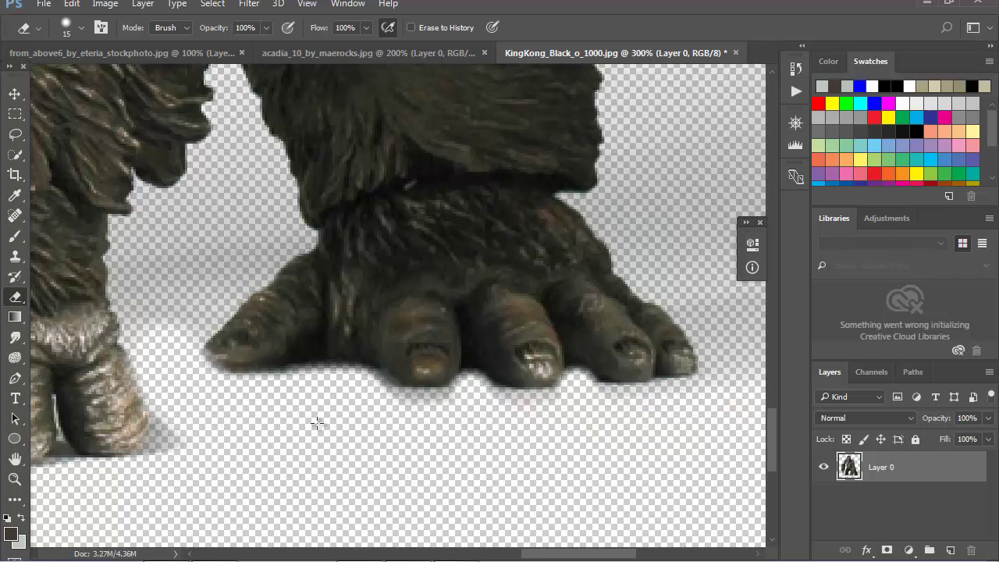
Erase the remaining shadow beside the toes and between both feet, then zoom out
{"action": "left_click_drag", "start_coordinate": [317, 423], "coordinate": [559, 240]}
{"action": "left_click_drag", "start_coordinate": [416, 225], "coordinate": [374, 318]}
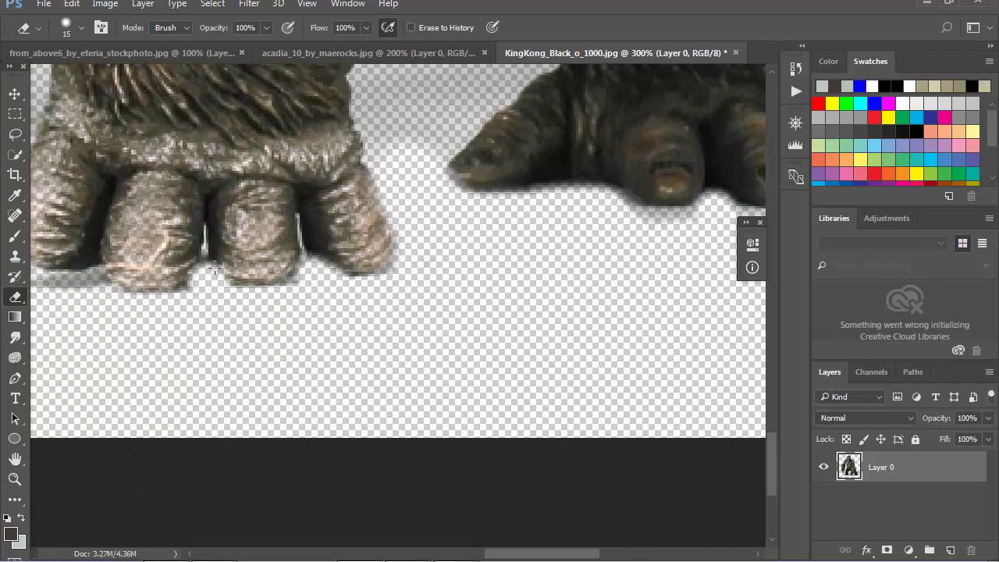
{"action": "mouse_move", "coordinate": [112, 328]}
{"action": "left_mouse_down"}
{"action": "mouse_move", "coordinate": [291, 336]}
{"action": "mouse_move", "coordinate": [588, 447]}
{"action": "left_mouse_up"}
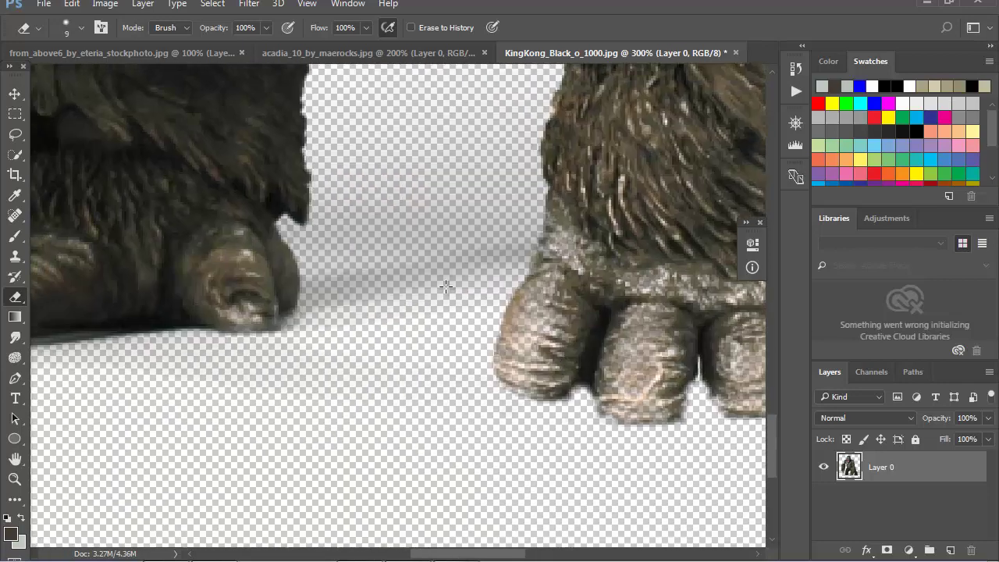
{"action": "mouse_move", "coordinate": [446, 293]}
{"action": "left_mouse_down"}
{"action": "mouse_move", "coordinate": [468, 205]}
{"action": "mouse_move", "coordinate": [475, 238]}
{"action": "left_mouse_up"}
{"action": "key", "text": "bracketright"}
{"action": "mouse_move", "coordinate": [508, 210]}
{"action": "left_mouse_down"}
{"action": "mouse_move", "coordinate": [437, 266]}
{"action": "mouse_move", "coordinate": [359, 296]}
{"action": "mouse_move", "coordinate": [344, 281]}
{"action": "mouse_move", "coordinate": [365, 204]}
{"action": "mouse_move", "coordinate": [328, 265]}
{"action": "mouse_move", "coordinate": [500, 274]}
{"action": "mouse_move", "coordinate": [534, 223]}
{"action": "left_mouse_up"}
{"action": "mouse_move", "coordinate": [177, 369]}
{"action": "left_mouse_down"}
{"action": "mouse_move", "coordinate": [520, 239]}
{"action": "mouse_move", "coordinate": [420, 217]}
{"action": "mouse_move", "coordinate": [173, 238]}
{"action": "left_mouse_up"}
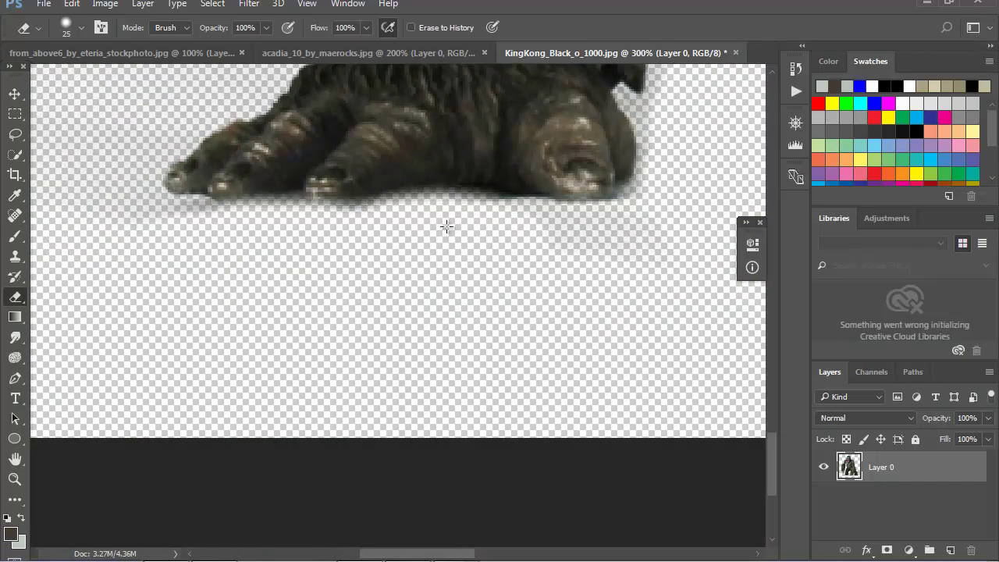
{"action": "scroll", "coordinate": [516, 235], "scroll_direction": "right", "scroll_amount": 3}
{"action": "scroll", "coordinate": [398, 216], "scroll_direction": "up", "scroll_amount": 5}
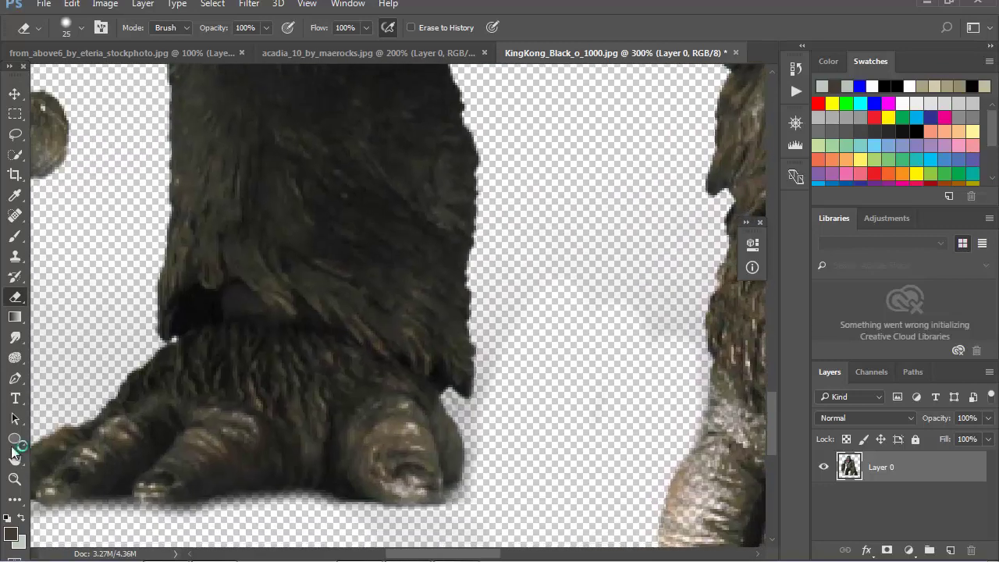
{"action": "left_click", "coordinate": [14, 480]}
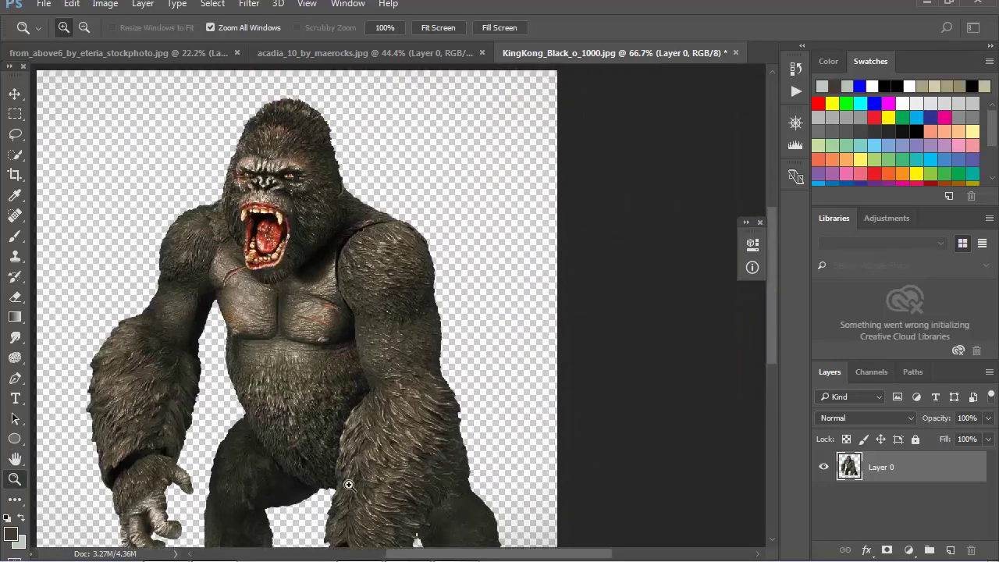
{"action": "left_click", "coordinate": [49, 152]}
Bring King Kong into the composite, enlarge him onto the rocks and move his layer above Layer 0
{"action": "key", "text": "v"}
{"action": "mouse_move", "coordinate": [414, 313]}
{"action": "left_mouse_down"}
{"action": "mouse_move", "coordinate": [233, 60]}
{"action": "mouse_move", "coordinate": [428, 331]}
{"action": "mouse_move", "coordinate": [407, 217]}
{"action": "left_mouse_up"}
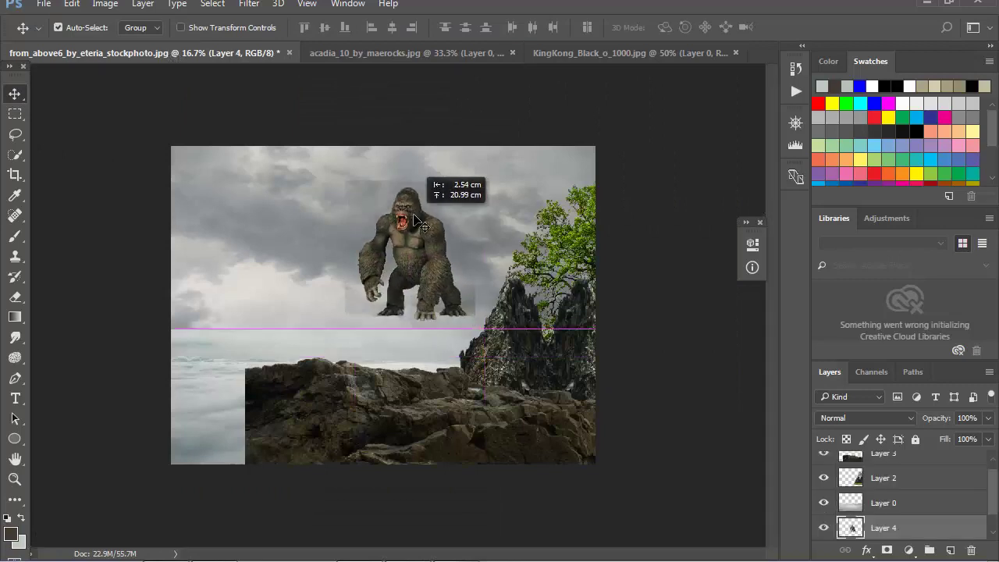
{"action": "key", "text": "ctrl+t"}
{"action": "left_click_drag", "start_coordinate": [505, 163], "coordinate": [526, 131]}
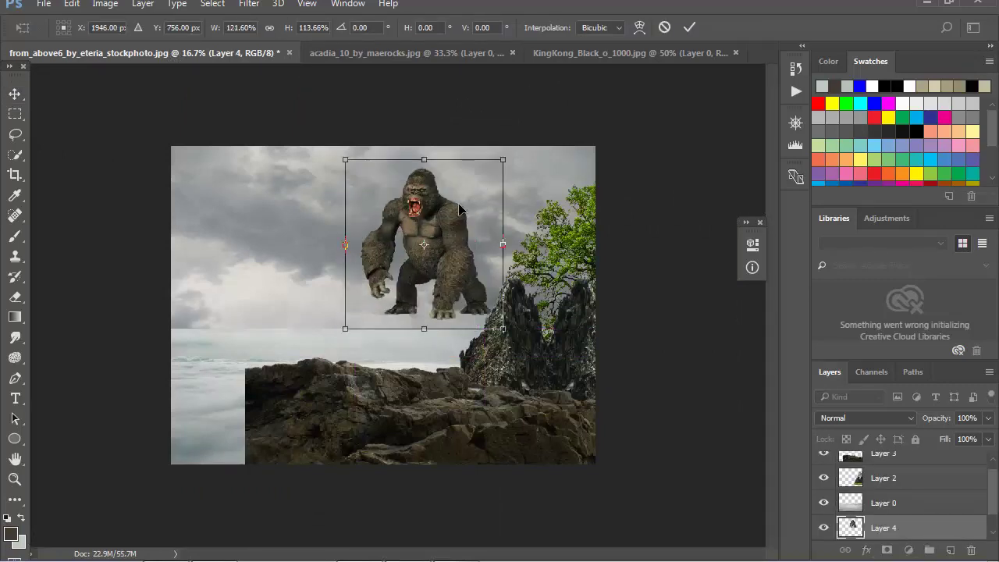
{"action": "mouse_move", "coordinate": [451, 197]}
{"action": "left_mouse_down"}
{"action": "mouse_move", "coordinate": [434, 304]}
{"action": "mouse_move", "coordinate": [429, 275]}
{"action": "left_mouse_up"}
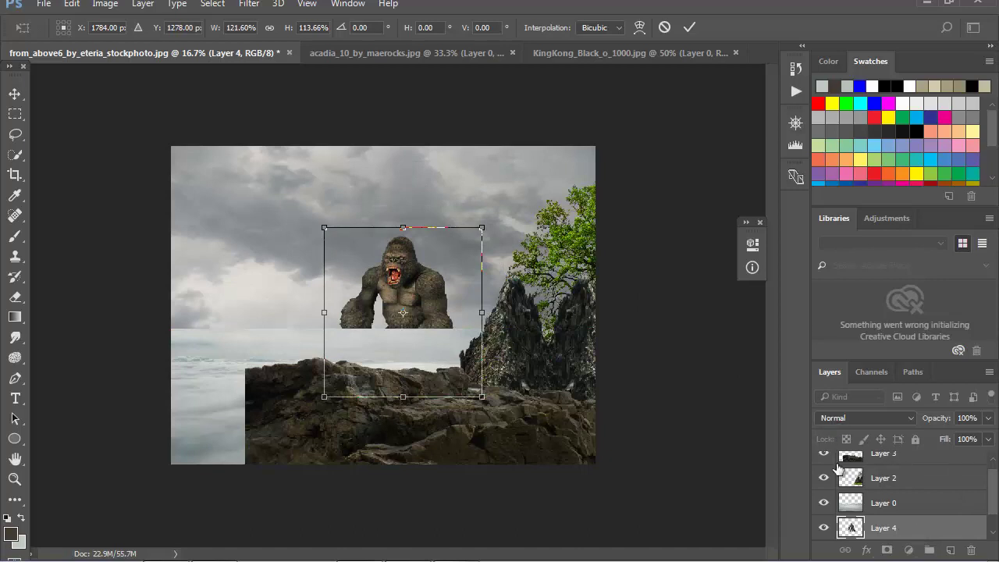
{"action": "key", "text": "Return"}
{"action": "left_click_drag", "start_coordinate": [906, 527], "coordinate": [902, 502]}
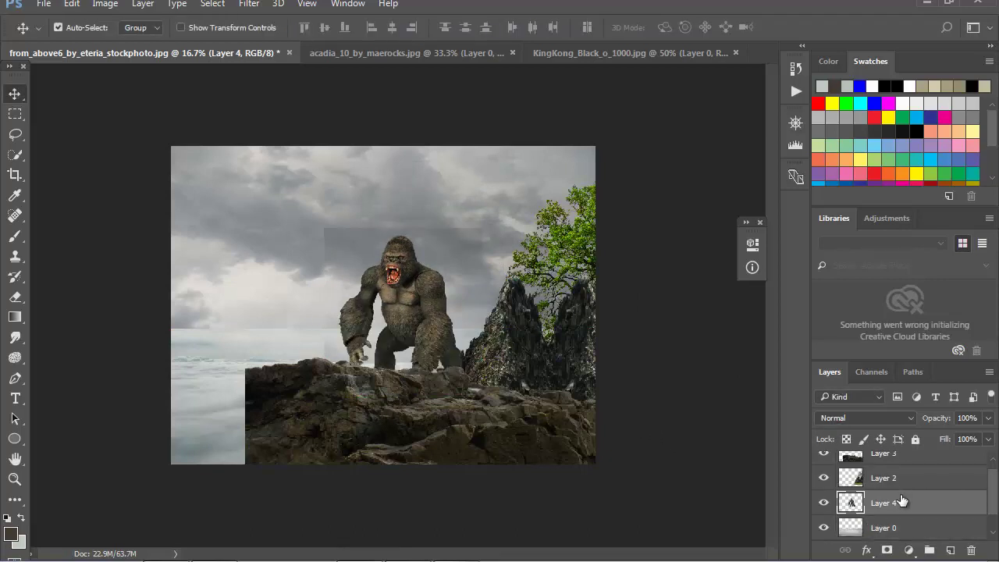
Enlarge Kong further to about 129% and stack his layer above the rock layers
{"action": "key", "text": "ctrl+t"}
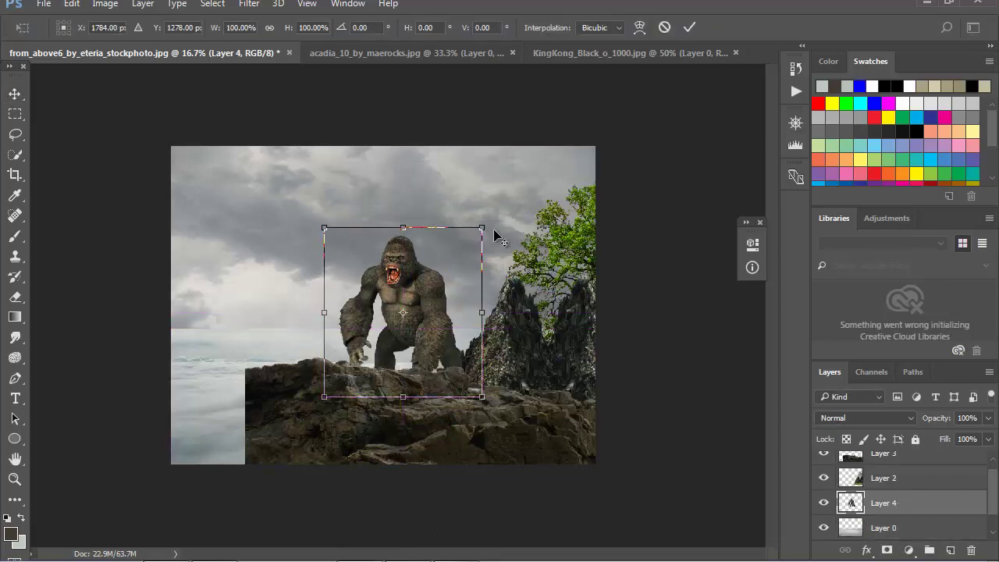
{"action": "left_click_drag", "start_coordinate": [494, 229], "coordinate": [506, 202]}
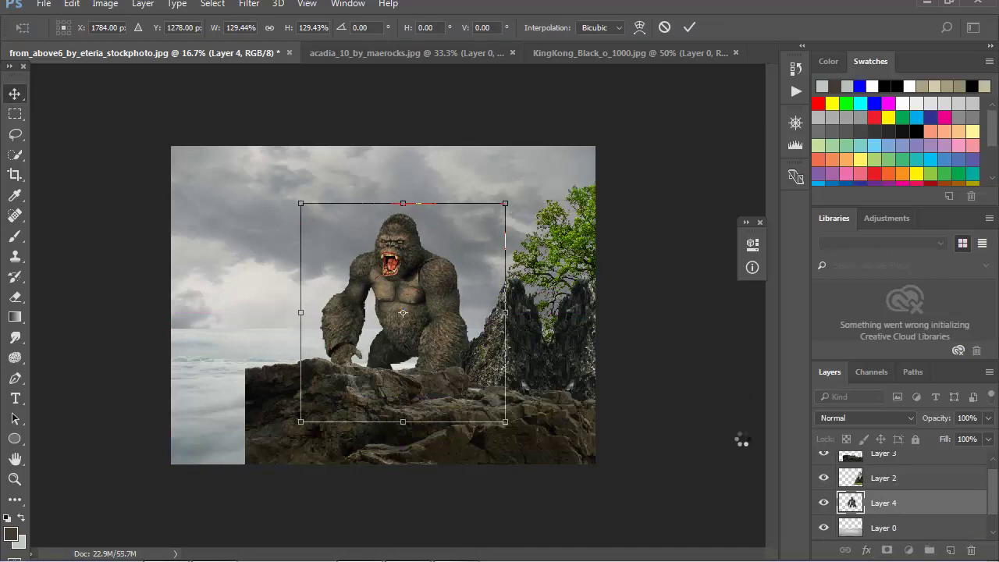
{"action": "key", "text": "Return"}
{"action": "left_click_drag", "start_coordinate": [906, 504], "coordinate": [912, 456]}
{"action": "left_click", "coordinate": [14, 479]}
Add a layer mask to Kong's layer and paint out the leftover background patch
{"action": "left_click", "coordinate": [447, 336]}
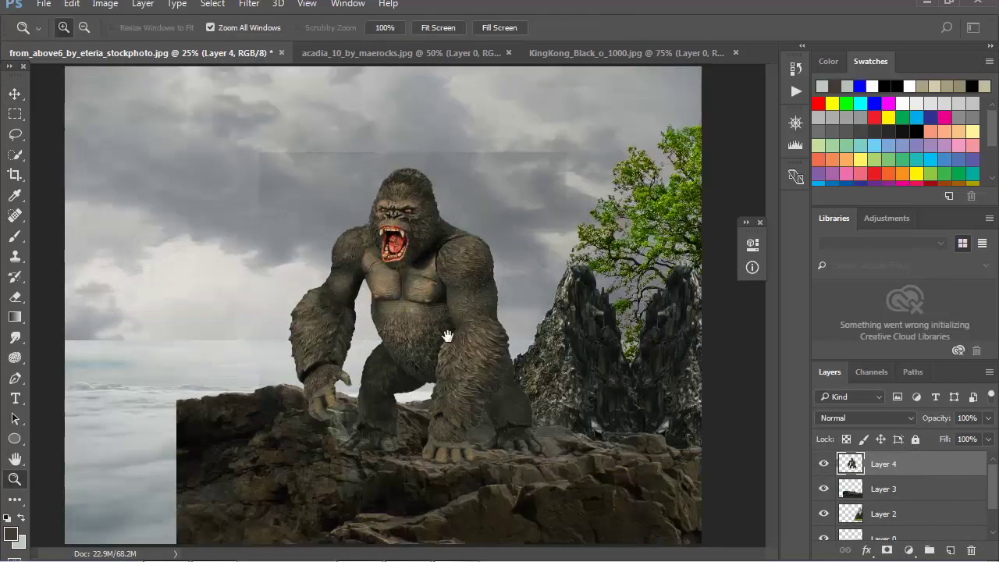
{"action": "left_click", "coordinate": [888, 550]}
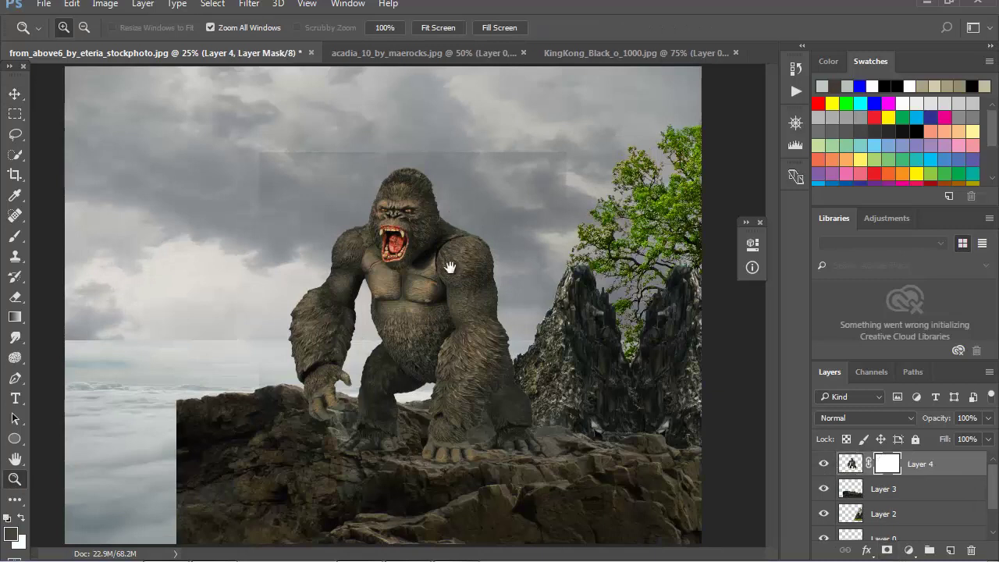
{"action": "left_click", "coordinate": [14, 236]}
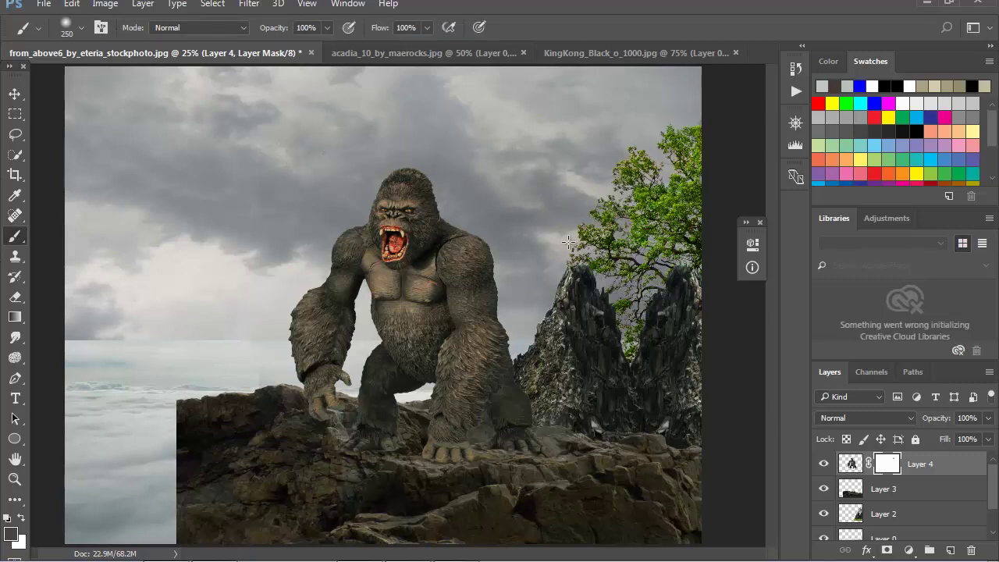
{"action": "left_click_drag", "start_coordinate": [296, 204], "coordinate": [270, 262]}
{"action": "left_click_drag", "start_coordinate": [281, 444], "coordinate": [225, 384]}
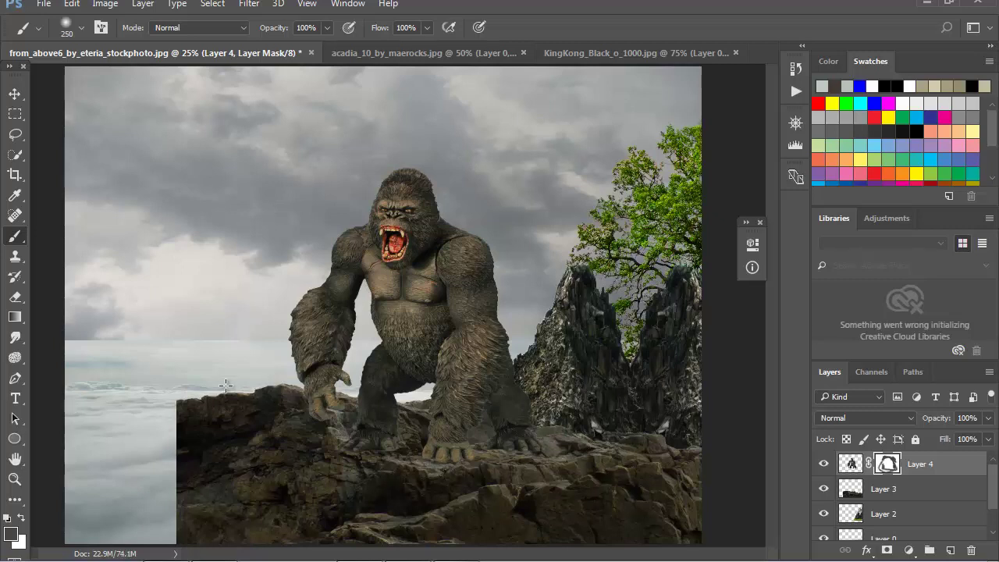
Shift King Kong up and left so his feet rest on the ledge top
{"action": "left_click", "coordinate": [824, 464]}
{"action": "left_click", "coordinate": [16, 105]}
{"action": "left_click_drag", "start_coordinate": [447, 360], "coordinate": [397, 330]}
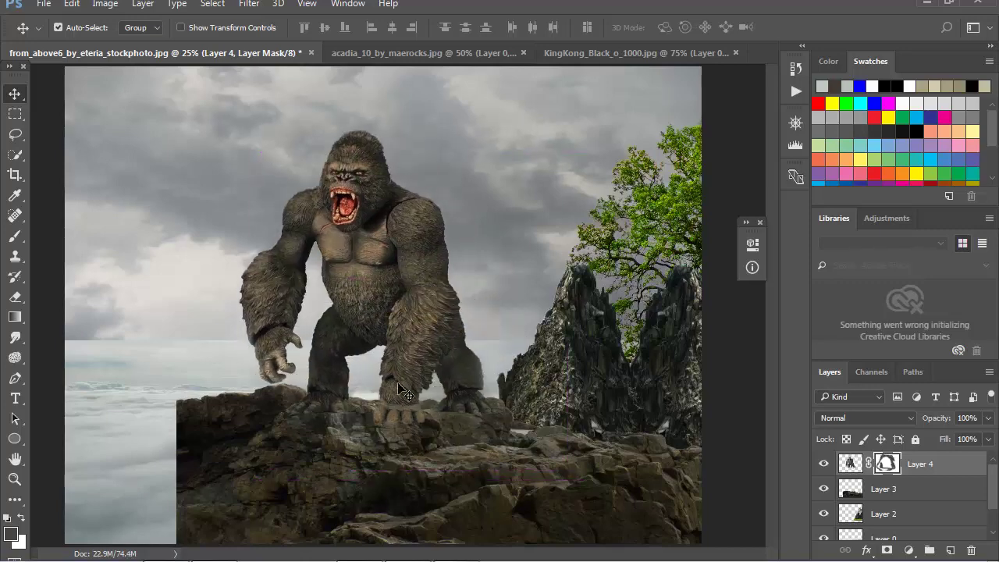
{"action": "left_click", "coordinate": [15, 479]}
{"action": "left_click", "coordinate": [140, 245], "text": "alt"}
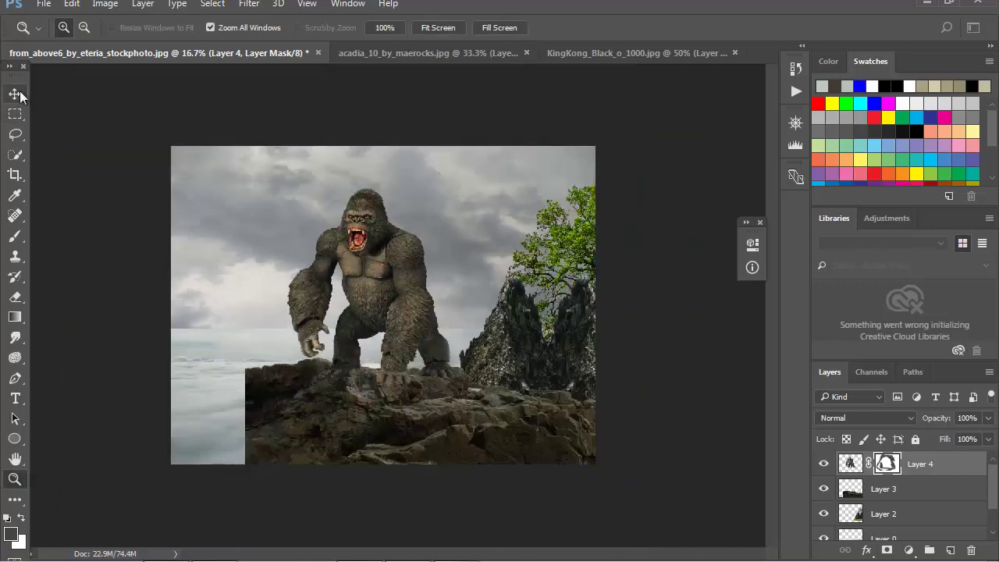
Widen the Layer 3 rocky ledge's base with a perspective transform and nudge King Kong right
{"action": "left_click", "coordinate": [15, 95]}
{"action": "left_click", "coordinate": [851, 496]}
{"action": "left_click", "coordinate": [824, 488]}
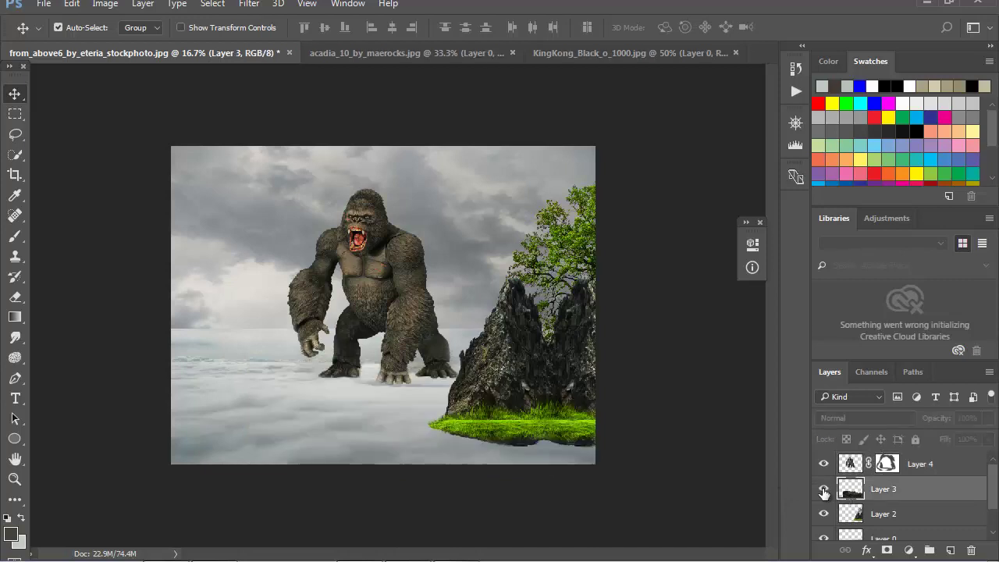
{"action": "key", "text": "ctrl+t"}
{"action": "right_click", "coordinate": [511, 422]}
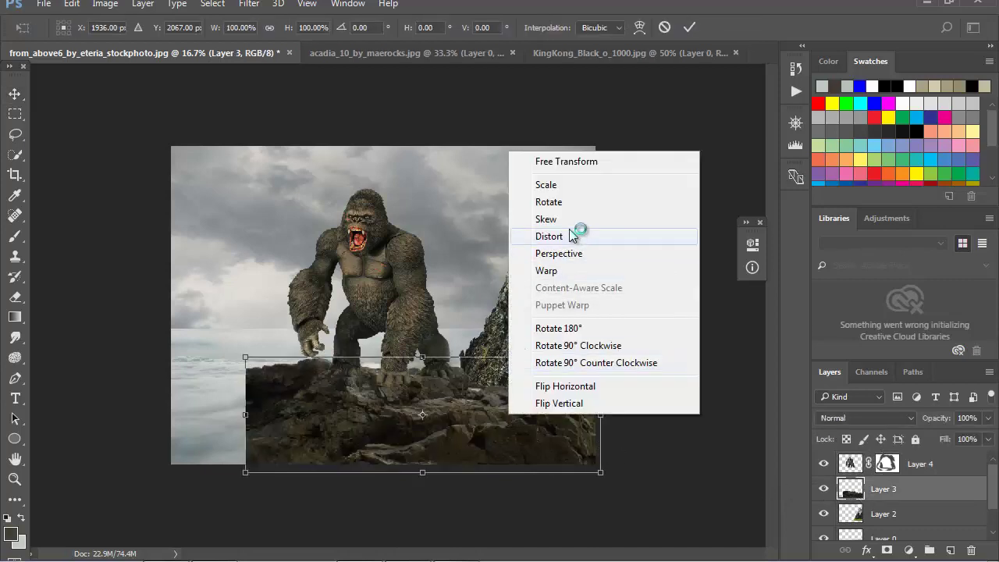
{"action": "left_click", "coordinate": [584, 254]}
{"action": "left_click_drag", "start_coordinate": [600, 473], "coordinate": [661, 472]}
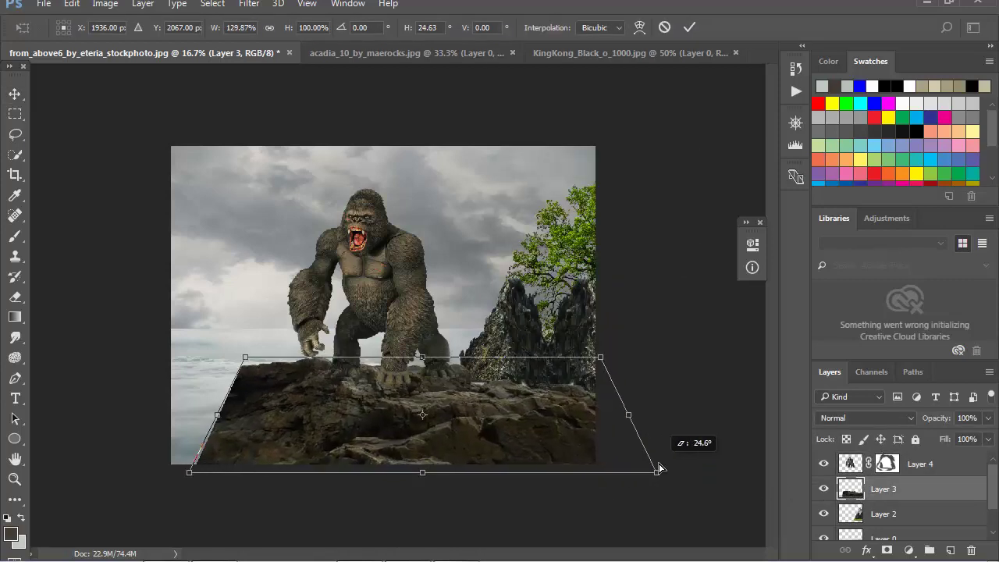
{"action": "left_click_drag", "start_coordinate": [516, 421], "coordinate": [521, 423]}
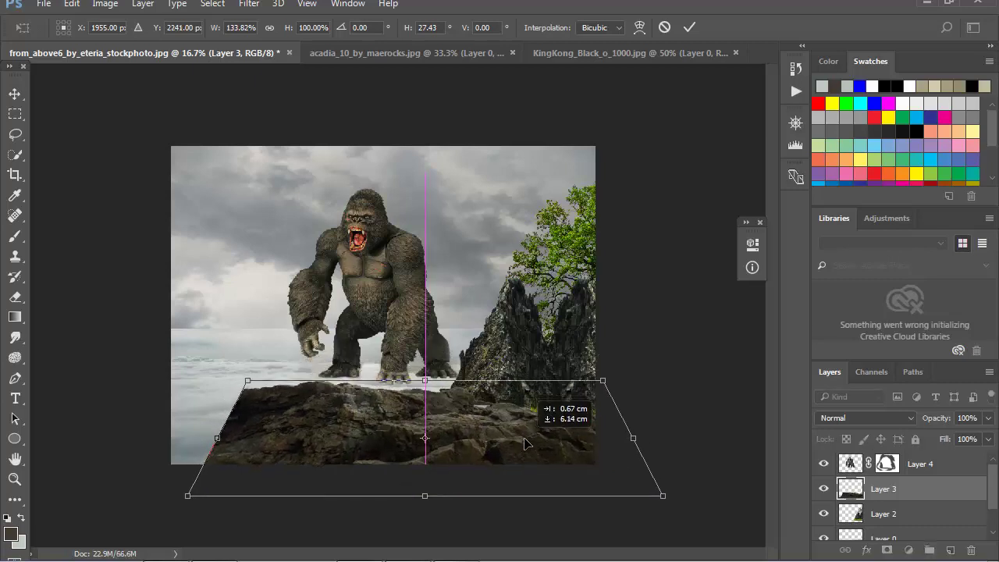
{"action": "key", "text": "Return"}
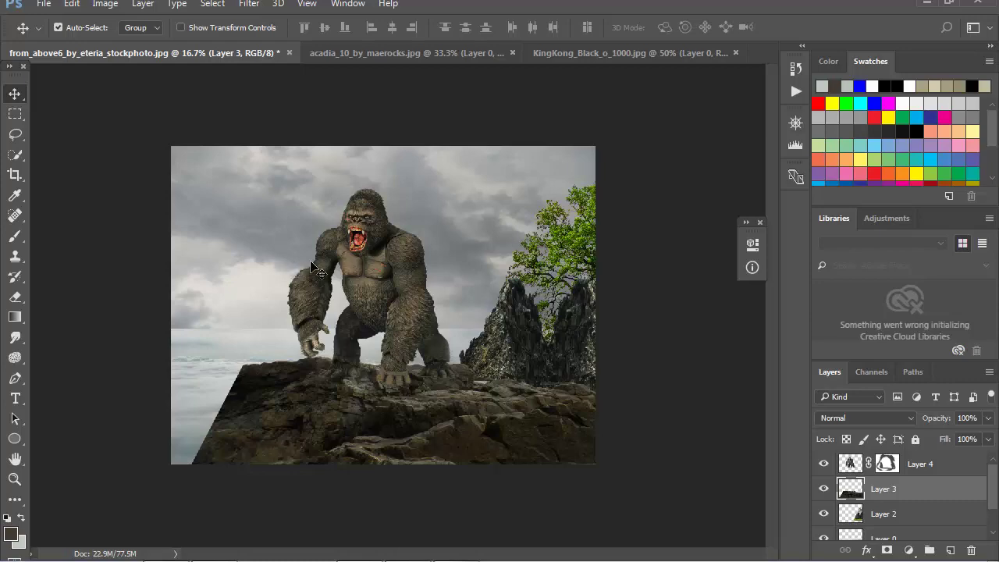
{"action": "left_click_drag", "start_coordinate": [381, 295], "coordinate": [398, 294]}
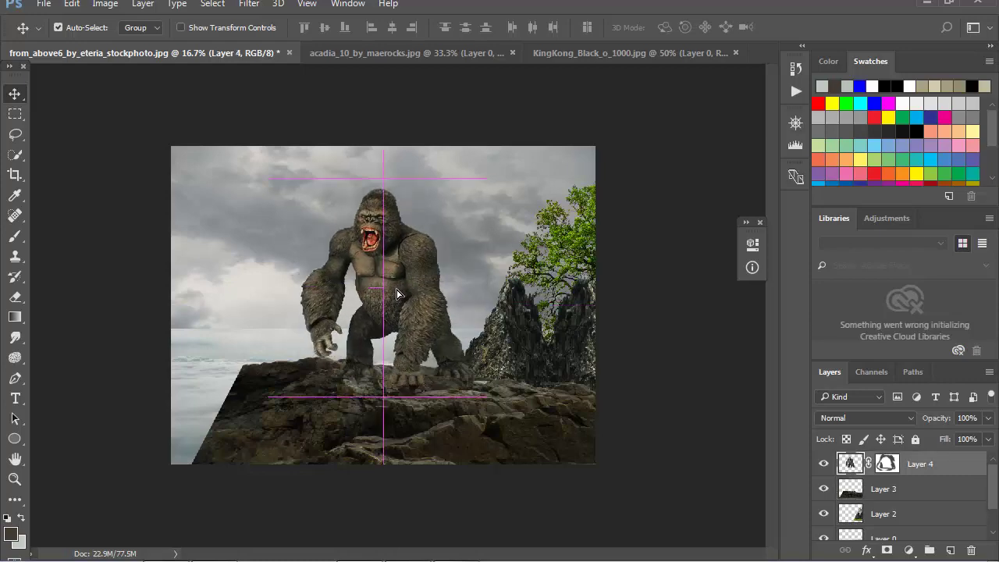
Open the beach cliff photo
{"action": "left_click", "coordinate": [44, 5]}
{"action": "left_click", "coordinate": [48, 36]}
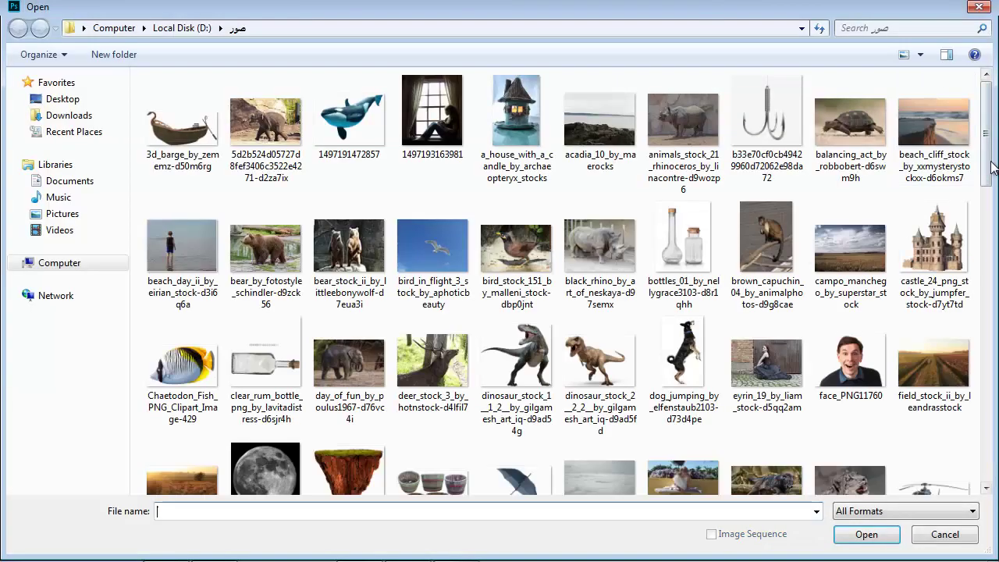
{"action": "left_click", "coordinate": [933, 125]}
{"action": "left_click", "coordinate": [867, 535]}
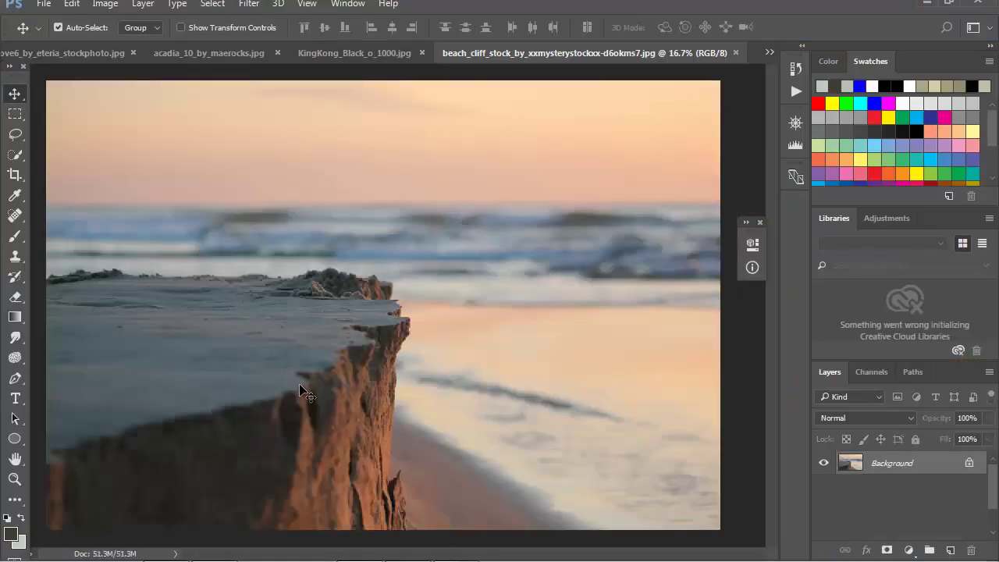
Trace a pen path up the cliff face and curve it along the cliff's top edge
{"action": "left_click", "coordinate": [15, 136]}
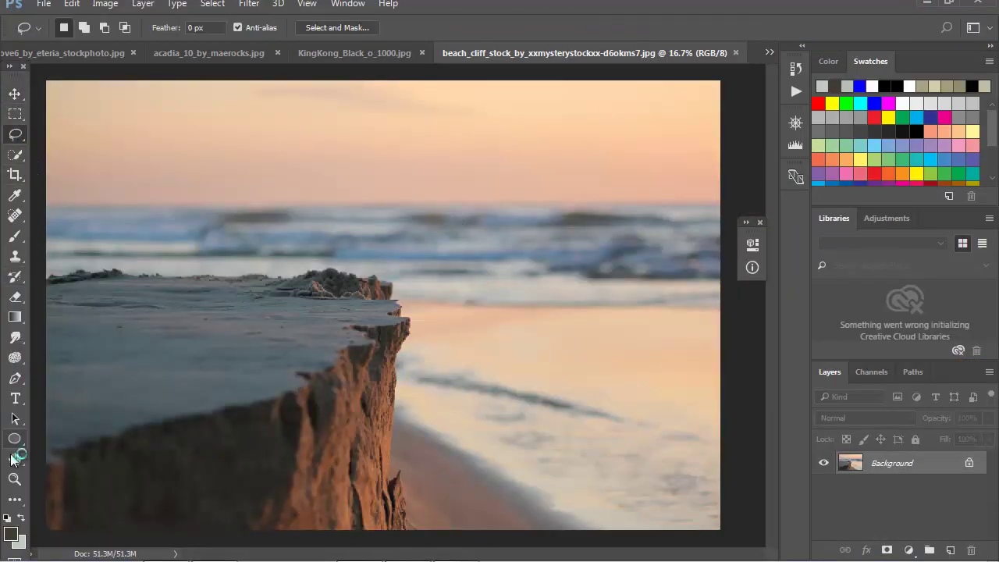
{"action": "left_click", "coordinate": [407, 529]}
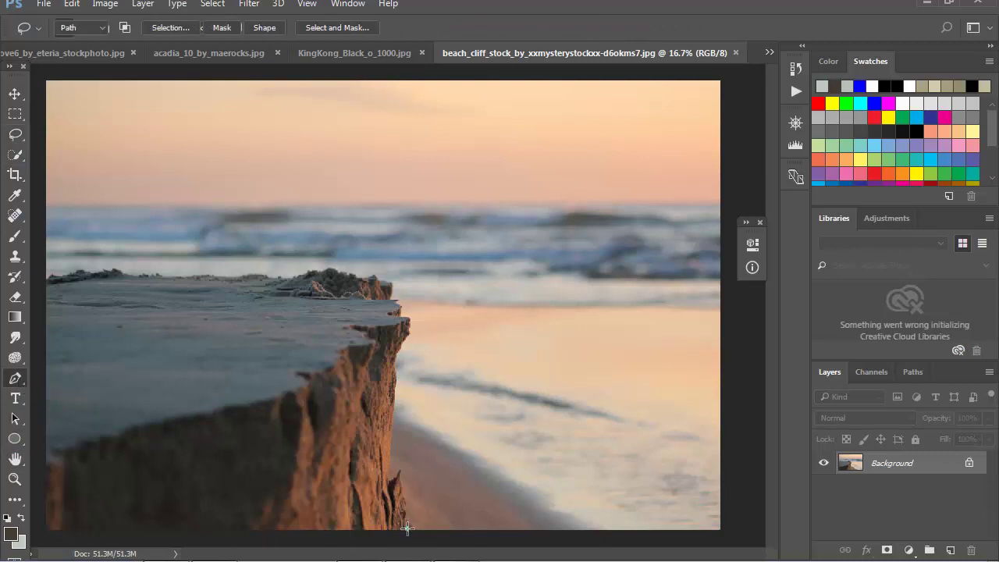
{"action": "left_click", "coordinate": [399, 472]}
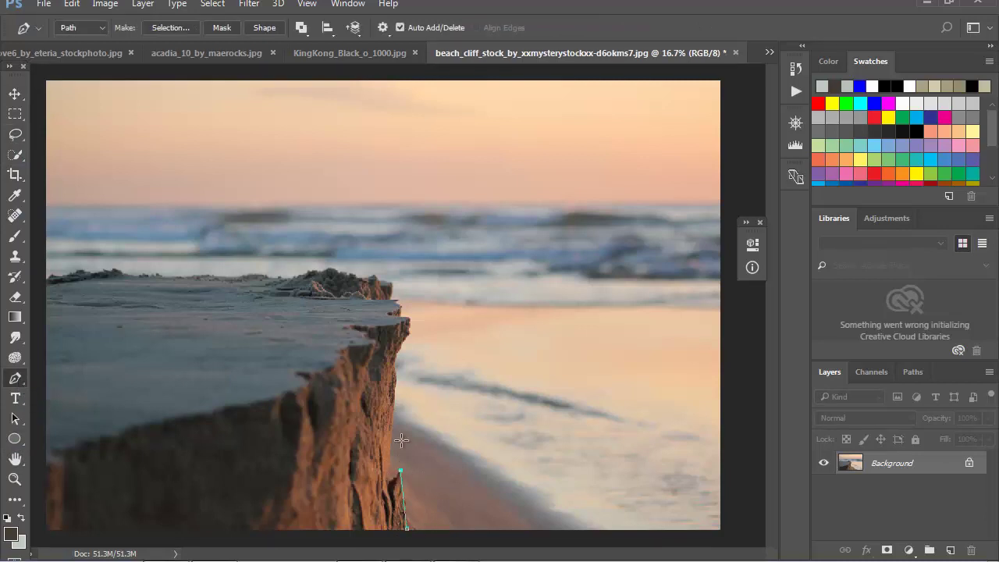
{"action": "left_click", "coordinate": [394, 372]}
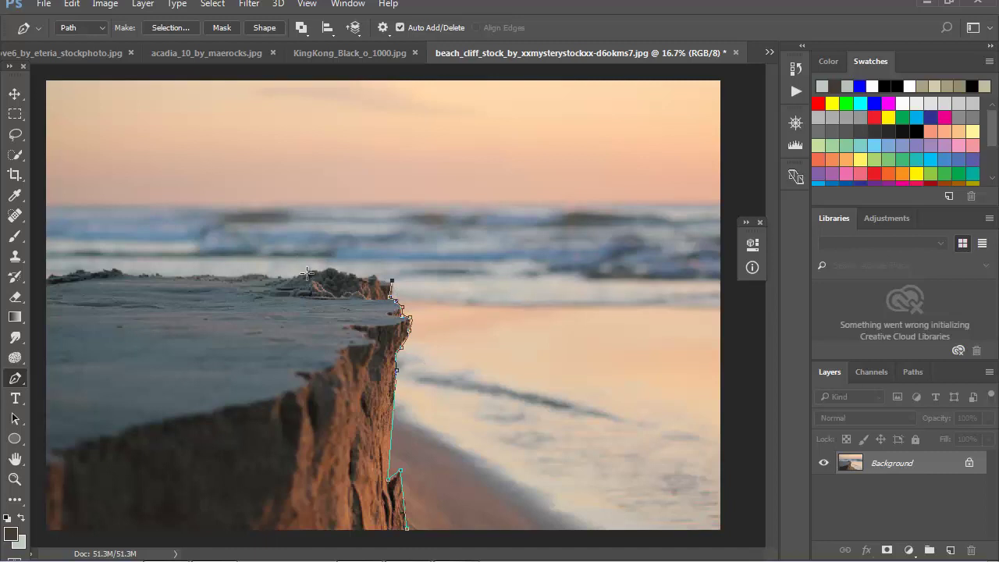
{"action": "left_click_drag", "start_coordinate": [304, 270], "coordinate": [282, 275]}
{"action": "key", "text": "ctrl+z"}
{"action": "key", "text": "ctrl+z"}
{"action": "left_click_drag", "start_coordinate": [305, 275], "coordinate": [283, 283]}
Extend the path past the left edge and close the outline below the cliff
{"action": "left_click", "coordinate": [33, 282]}
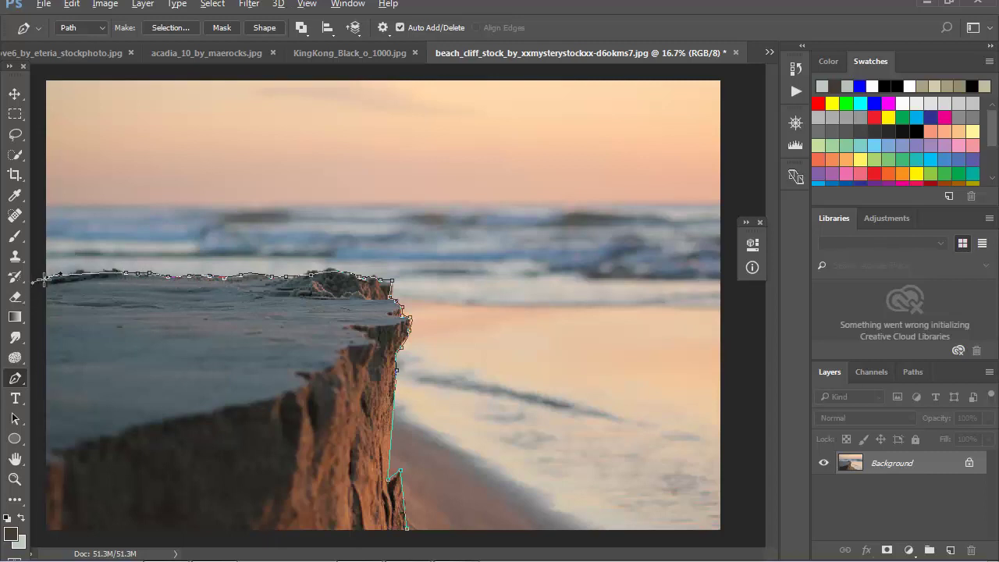
{"action": "left_click", "coordinate": [36, 326]}
{"action": "left_click", "coordinate": [15, 479]}
{"action": "left_click", "coordinate": [81, 406]}
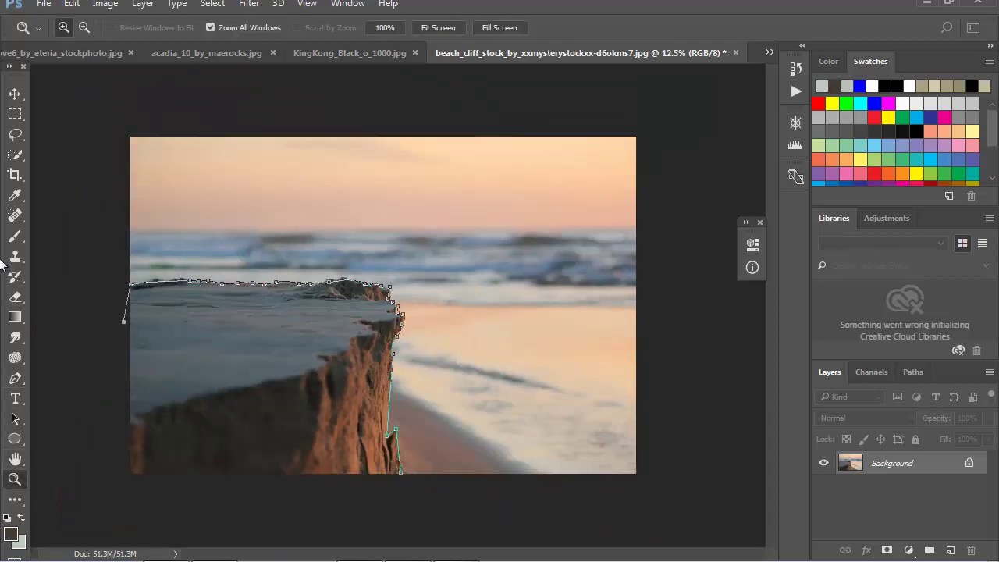
{"action": "left_click", "coordinate": [14, 378]}
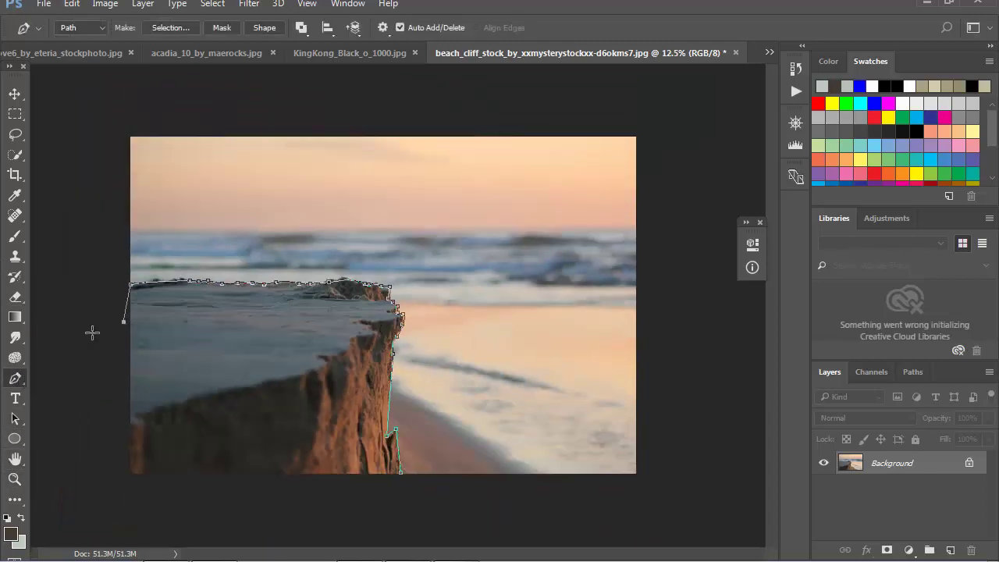
{"action": "left_click", "coordinate": [86, 467]}
{"action": "left_click", "coordinate": [246, 518]}
Convert the closed cliff path into an active selection with Make Selection
{"action": "right_click", "coordinate": [277, 365]}
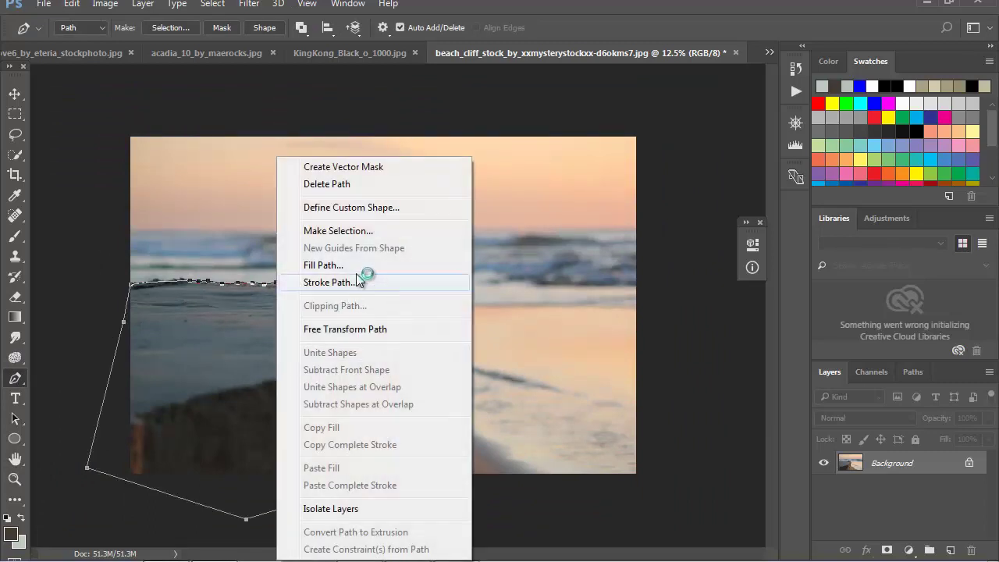
{"action": "left_click", "coordinate": [338, 231]}
{"action": "left_click", "coordinate": [587, 153]}
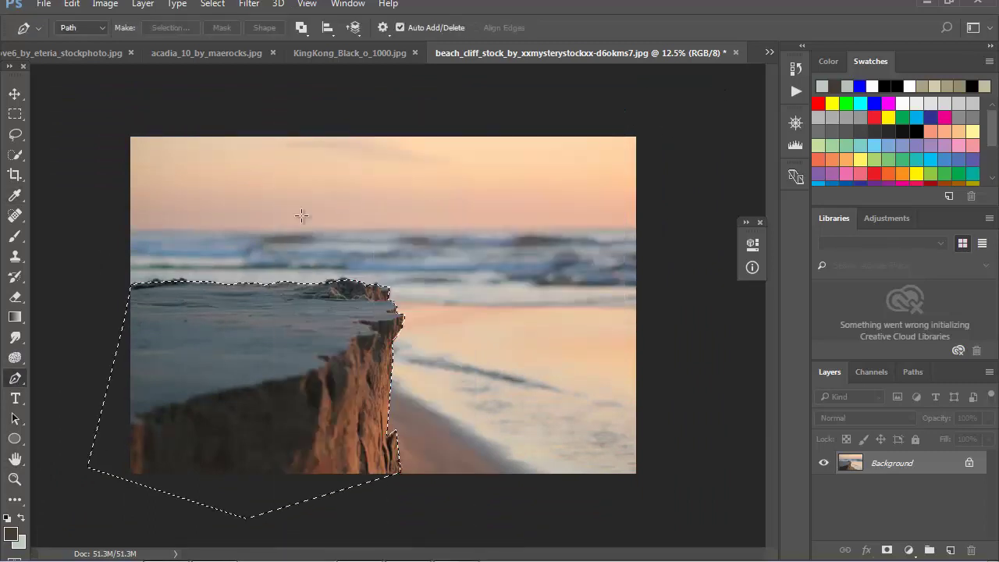
{"action": "left_click", "coordinate": [15, 93]}
Drag the cliff selection into the Kong composite, shrink it to about 59%, and widen its bottom in perspective
{"action": "mouse_move", "coordinate": [280, 318]}
{"action": "left_mouse_down"}
{"action": "mouse_move", "coordinate": [300, 199]}
{"action": "mouse_move", "coordinate": [78, 47]}
{"action": "mouse_move", "coordinate": [273, 323]}
{"action": "mouse_move", "coordinate": [275, 357]}
{"action": "mouse_move", "coordinate": [351, 324]}
{"action": "left_mouse_up"}
{"action": "key", "text": "ctrl+t"}
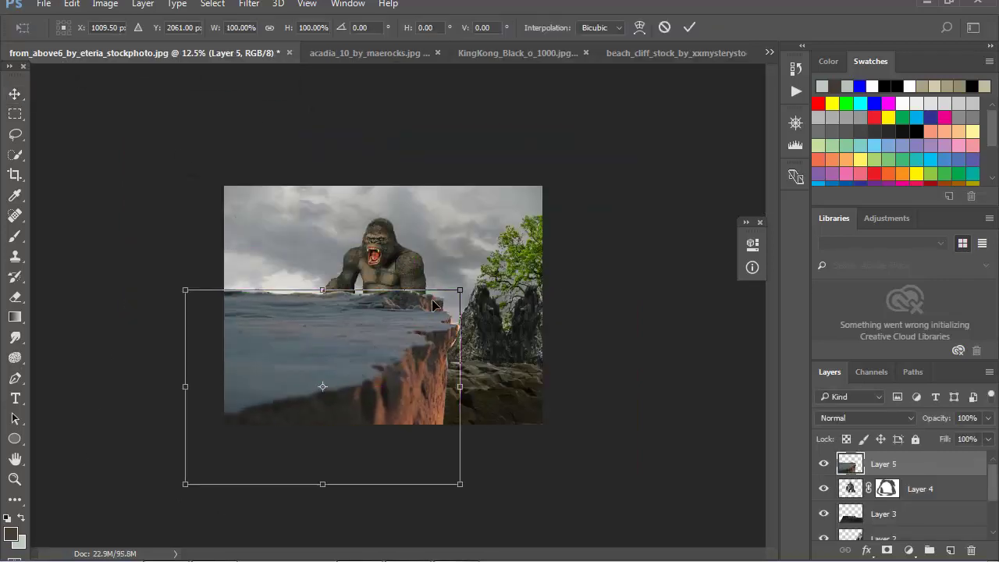
{"action": "mouse_move", "coordinate": [460, 387]}
{"action": "left_mouse_down"}
{"action": "mouse_move", "coordinate": [325, 377]}
{"action": "mouse_move", "coordinate": [347, 381]}
{"action": "left_mouse_up"}
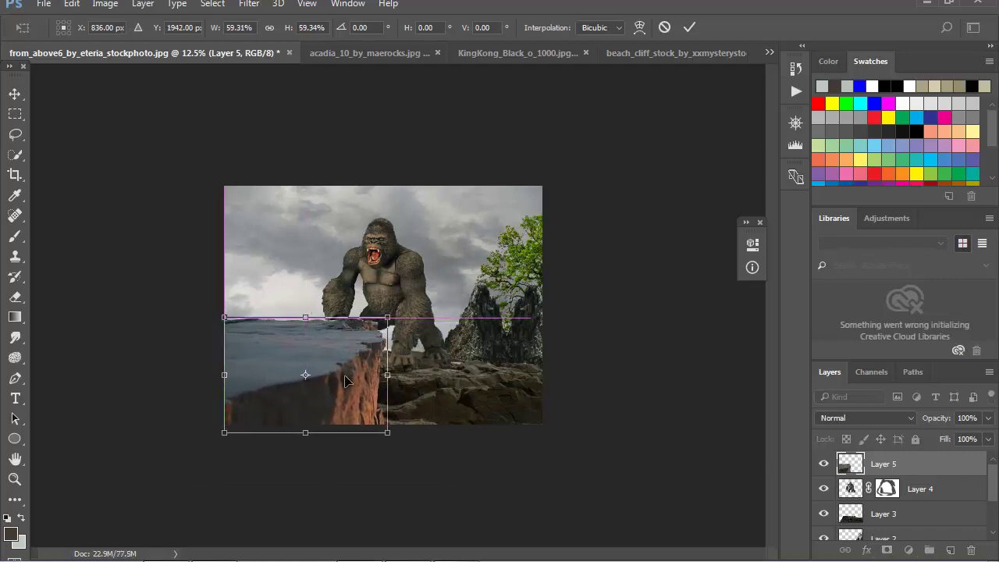
{"action": "right_click", "coordinate": [337, 372]}
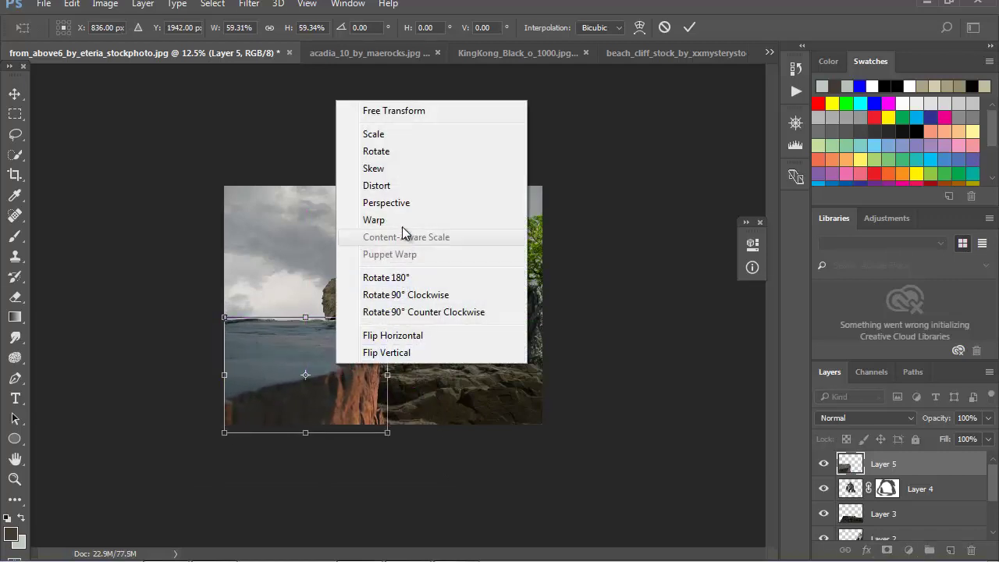
{"action": "left_click", "coordinate": [416, 208]}
{"action": "left_click_drag", "start_coordinate": [388, 434], "coordinate": [420, 417]}
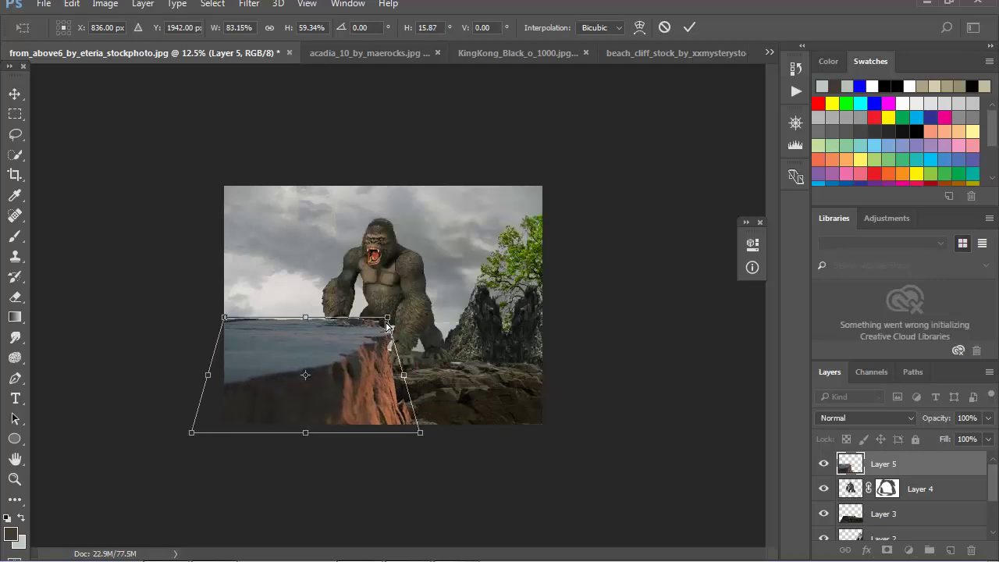
{"action": "key", "text": "ctrl"}
{"action": "key", "text": "Return"}
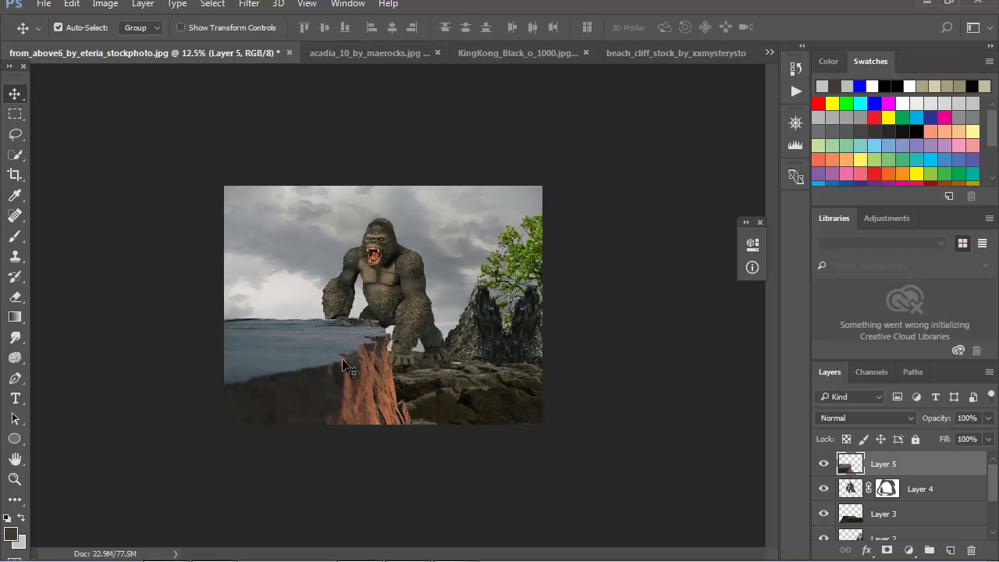
Rescale the cliff to about 67% and place it beside Kong's hand
{"action": "key", "text": "ctrl+t"}
{"action": "left_click_drag", "start_coordinate": [420, 317], "coordinate": [378, 336]}
{"action": "left_click_drag", "start_coordinate": [352, 362], "coordinate": [314, 343]}
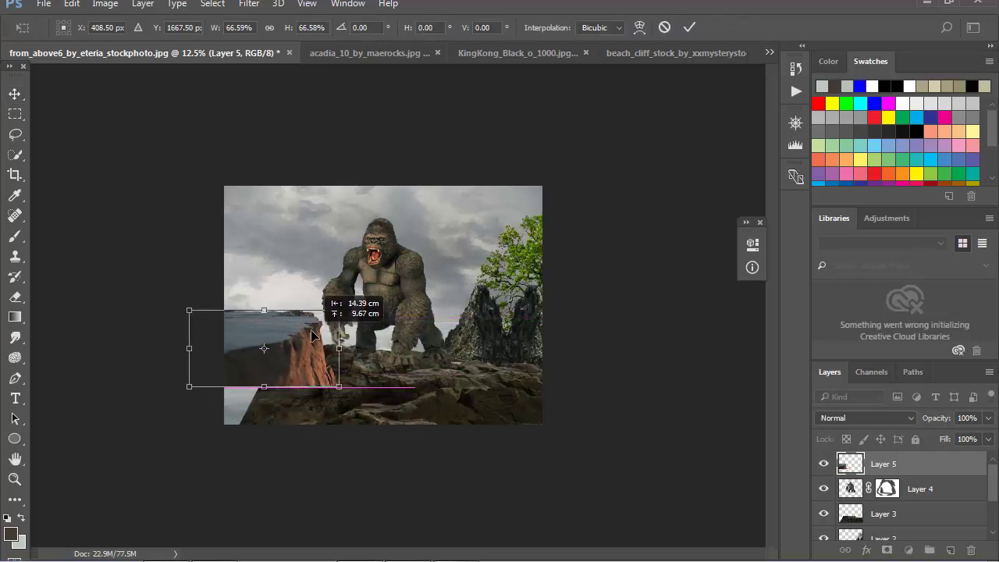
{"action": "left_click_drag", "start_coordinate": [314, 344], "coordinate": [321, 331]}
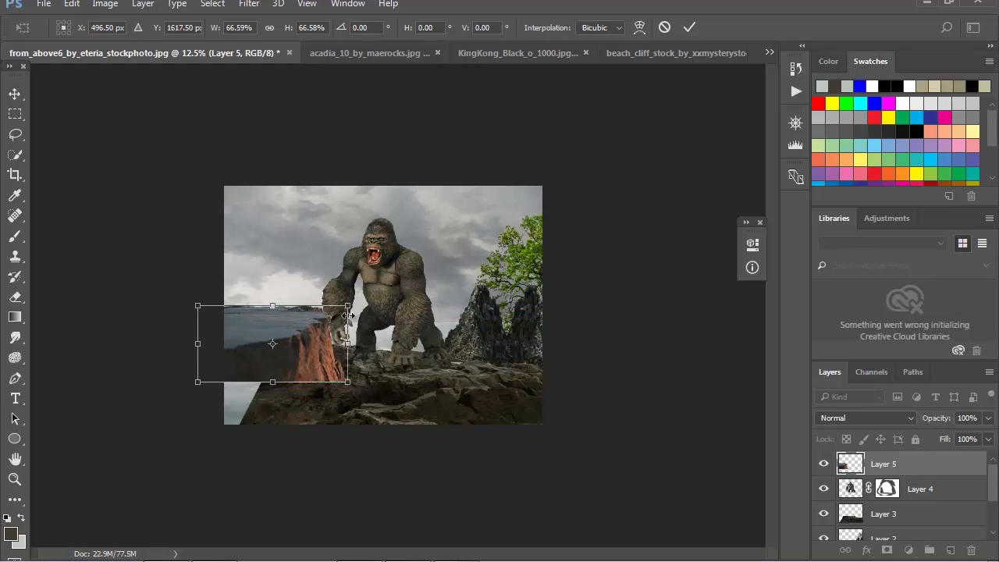
{"action": "left_click", "coordinate": [14, 479]}
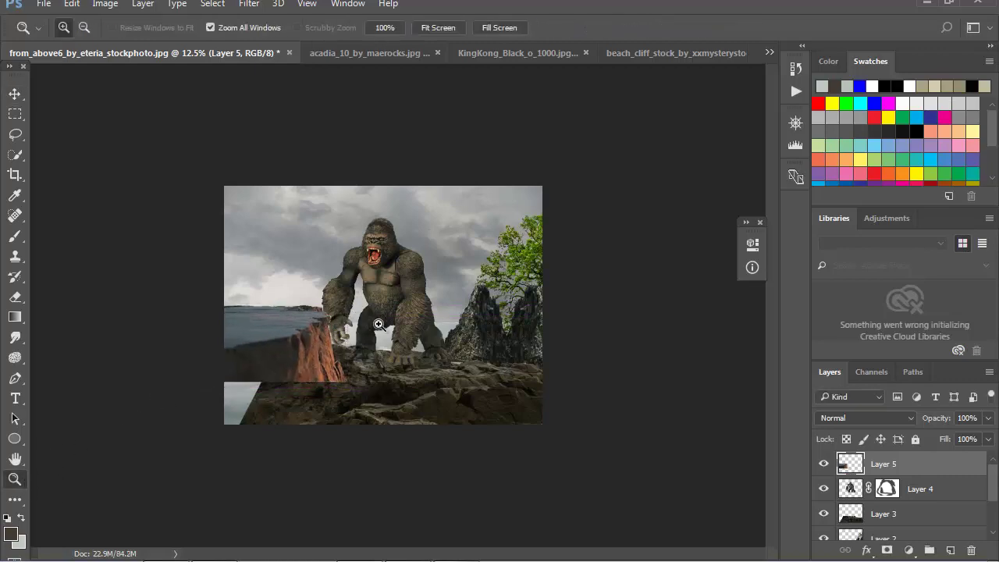
Zoom in on Kong and toggle Layer 5's visibility to compare
{"action": "left_click", "coordinate": [384, 306]}
{"action": "left_click", "coordinate": [14, 93]}
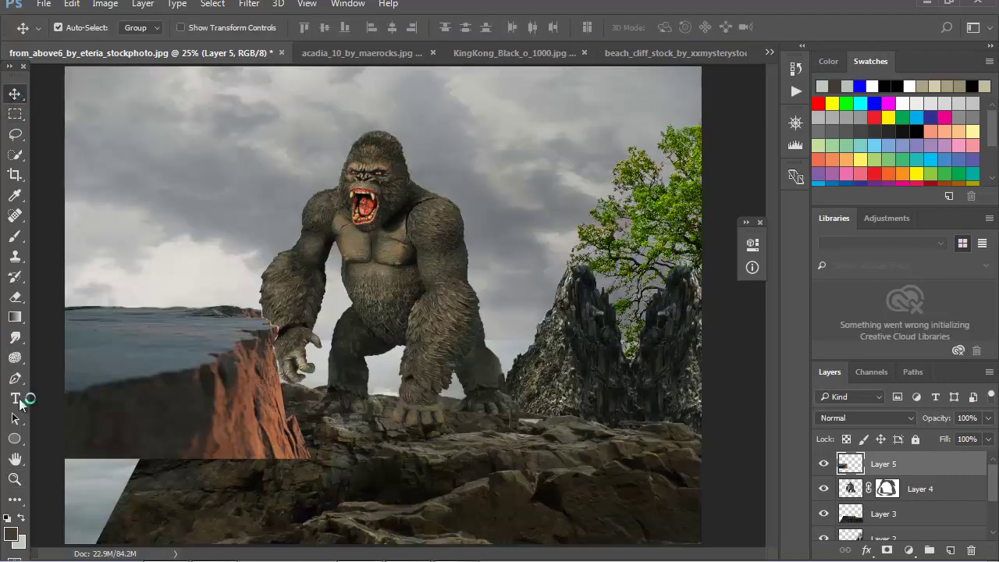
{"action": "left_click", "coordinate": [823, 464]}
{"action": "left_click", "coordinate": [16, 136]}
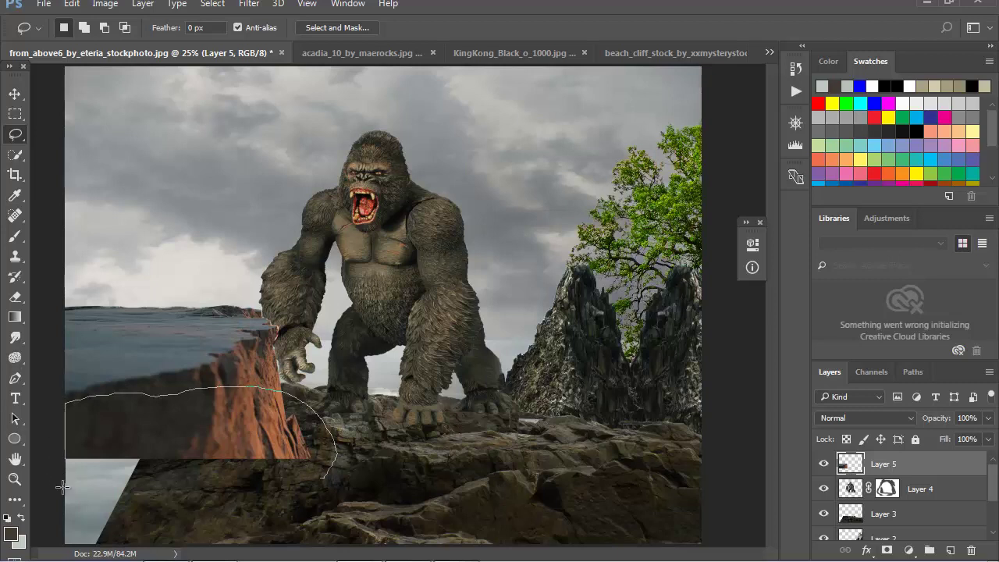
Lasso the cliff's lower part, move it down, and enlarge it upward
{"action": "left_click_drag", "start_coordinate": [63, 487], "coordinate": [334, 478]}
{"action": "key", "text": "v"}
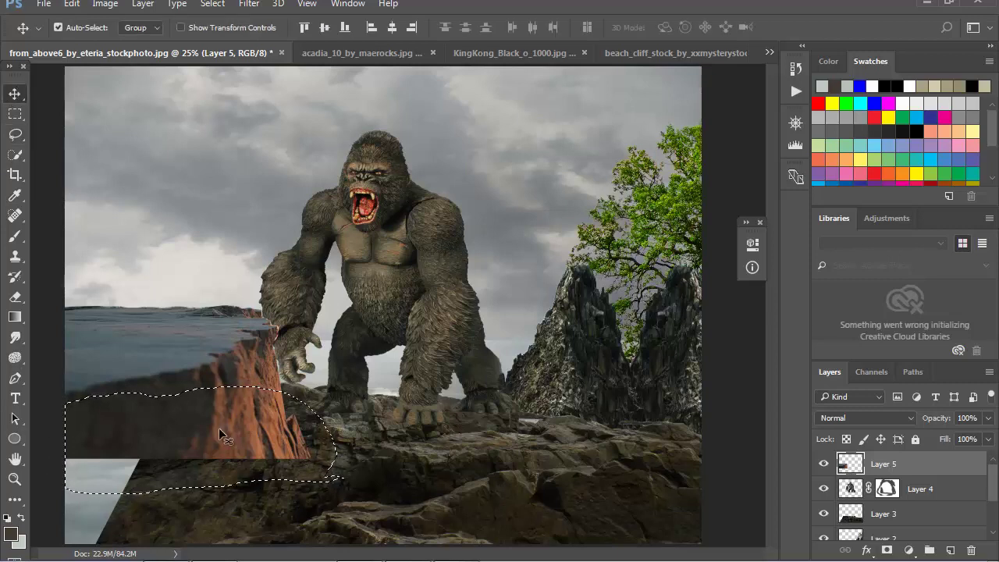
{"action": "mouse_move", "coordinate": [214, 445]}
{"action": "left_mouse_down"}
{"action": "mouse_move", "coordinate": [228, 495]}
{"action": "mouse_move", "coordinate": [208, 496]}
{"action": "left_mouse_up"}
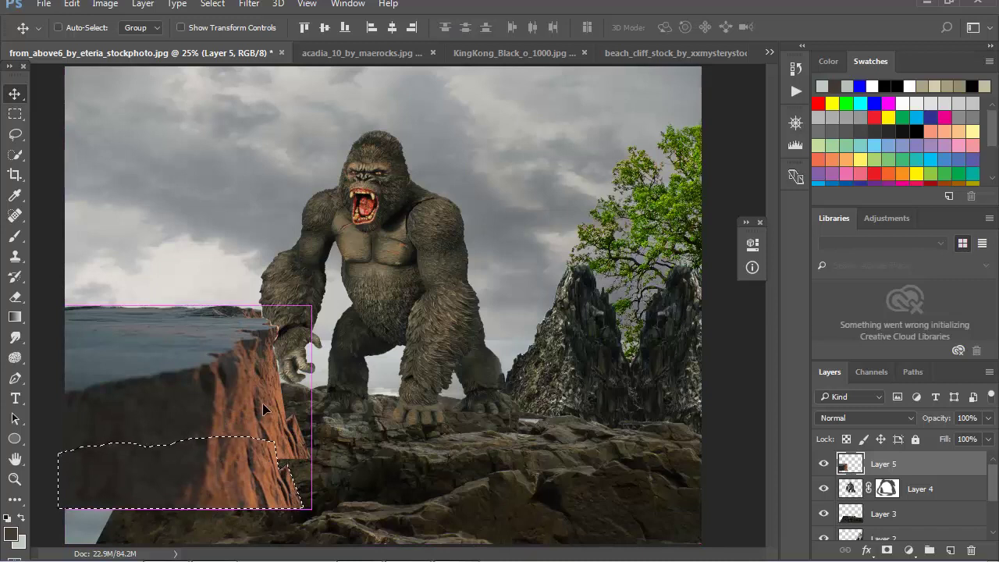
{"action": "key", "text": "ctrl+t"}
{"action": "mouse_move", "coordinate": [306, 440]}
{"action": "left_mouse_down"}
{"action": "mouse_move", "coordinate": [330, 432]}
{"action": "mouse_move", "coordinate": [321, 394]}
{"action": "mouse_move", "coordinate": [307, 397]}
{"action": "left_mouse_up"}
Warp the cliff piece's lower edge downward and apply the warp
{"action": "right_click", "coordinate": [306, 397]}
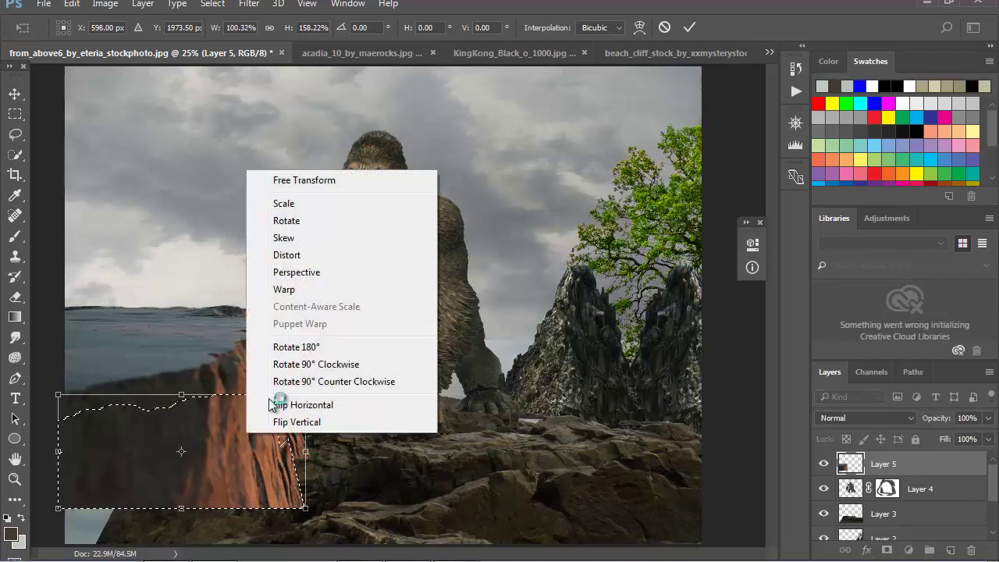
{"action": "left_click", "coordinate": [281, 286]}
{"action": "left_click_drag", "start_coordinate": [223, 515], "coordinate": [243, 543]}
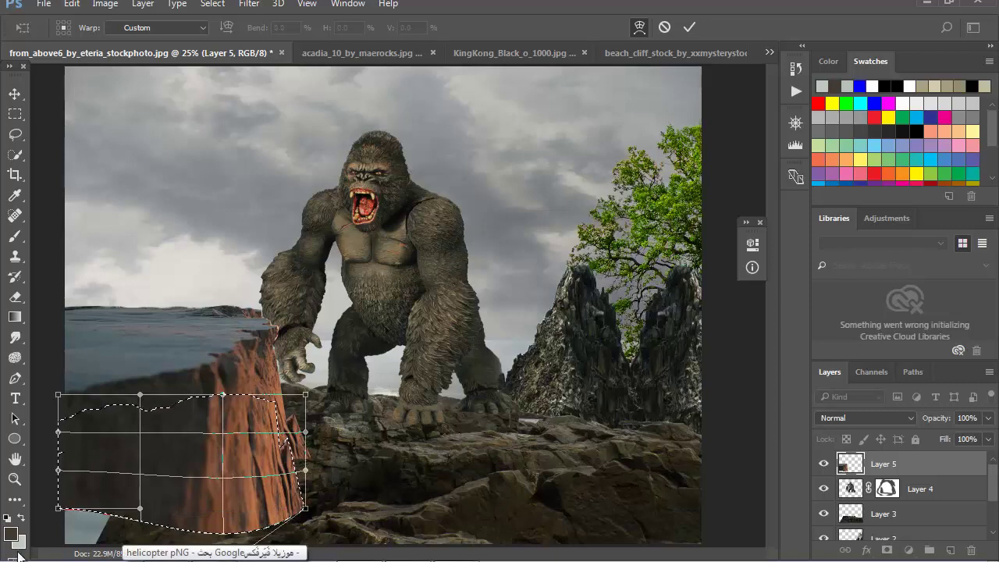
{"action": "left_click", "coordinate": [14, 480]}
{"action": "left_click", "coordinate": [443, 227]}
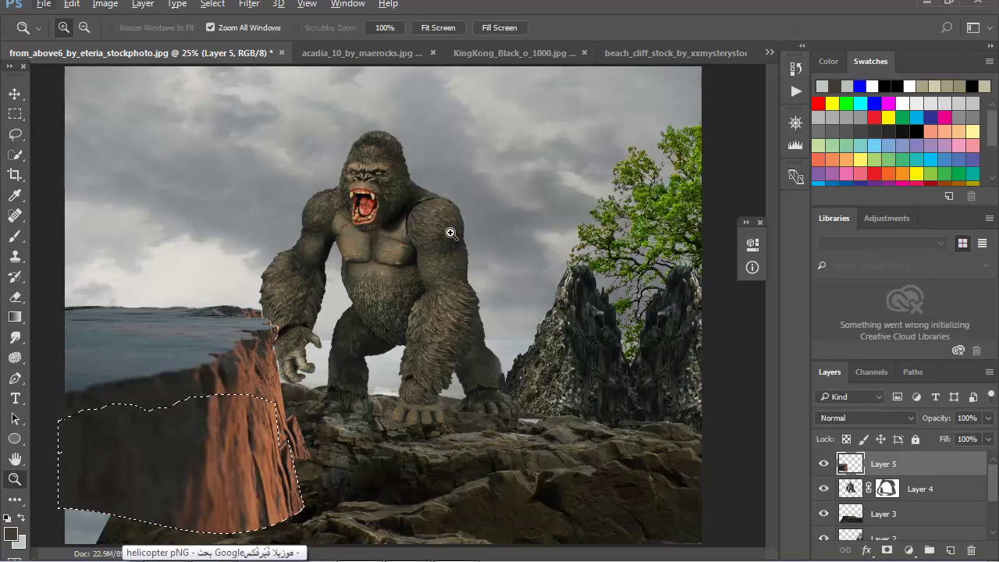
{"action": "left_click", "coordinate": [315, 411], "text": "alt"}
Warp the cliff again: pull the bottom-left down, extend the bottom edge, bulge the right side
{"action": "key", "text": "ctrl+t"}
{"action": "right_click", "coordinate": [268, 412]}
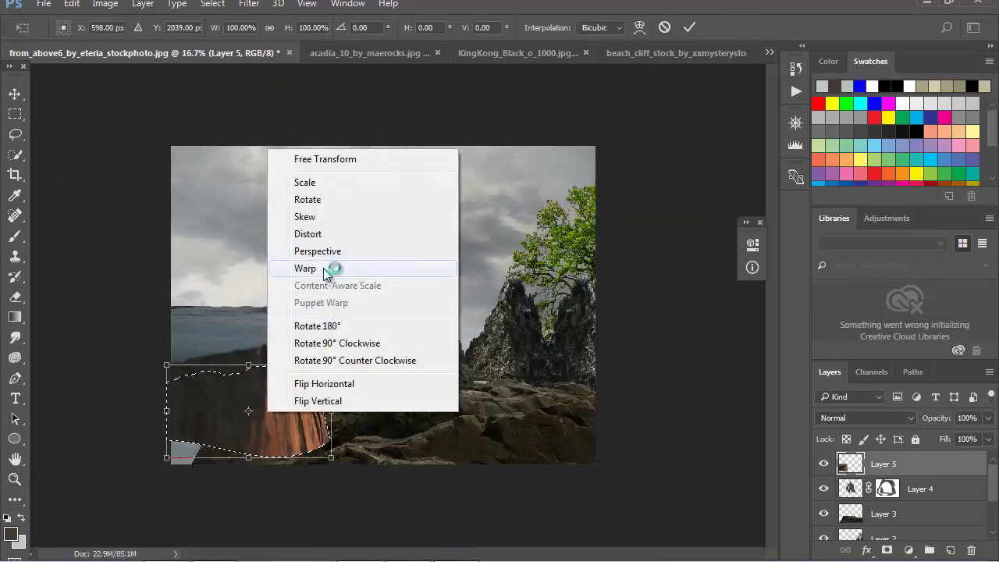
{"action": "left_click", "coordinate": [288, 271]}
{"action": "left_click_drag", "start_coordinate": [168, 459], "coordinate": [158, 530]}
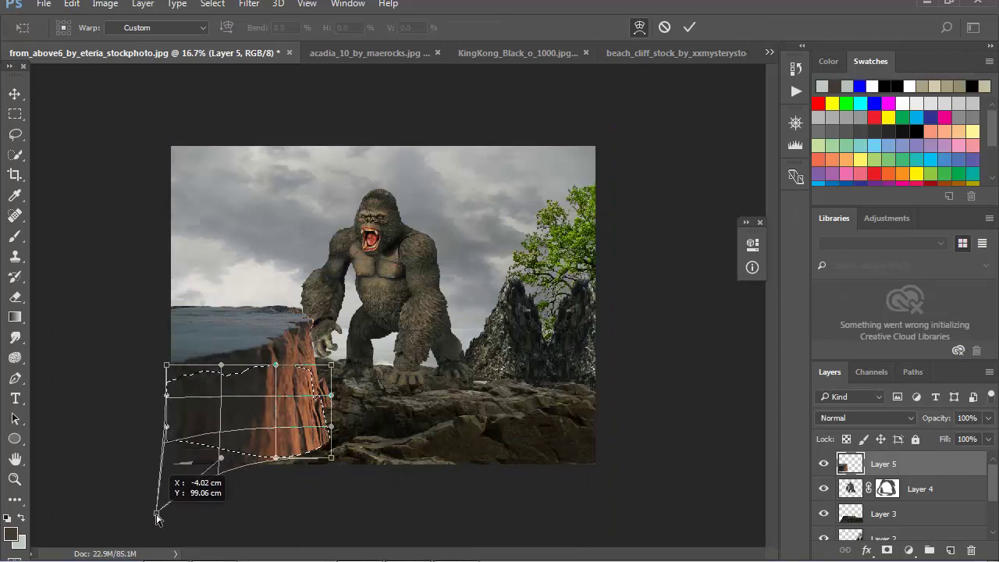
{"action": "mouse_move", "coordinate": [285, 467]}
{"action": "left_mouse_down"}
{"action": "mouse_move", "coordinate": [279, 474]}
{"action": "mouse_move", "coordinate": [336, 479]}
{"action": "left_mouse_up"}
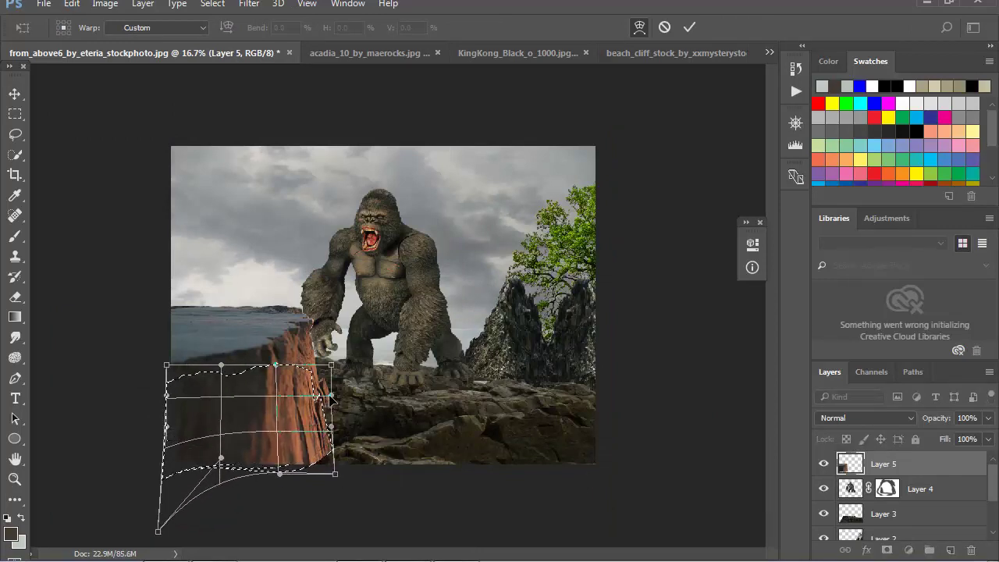
{"action": "mouse_move", "coordinate": [332, 400]}
{"action": "left_mouse_down"}
{"action": "mouse_move", "coordinate": [357, 400]}
{"action": "mouse_move", "coordinate": [342, 355]}
{"action": "left_mouse_up"}
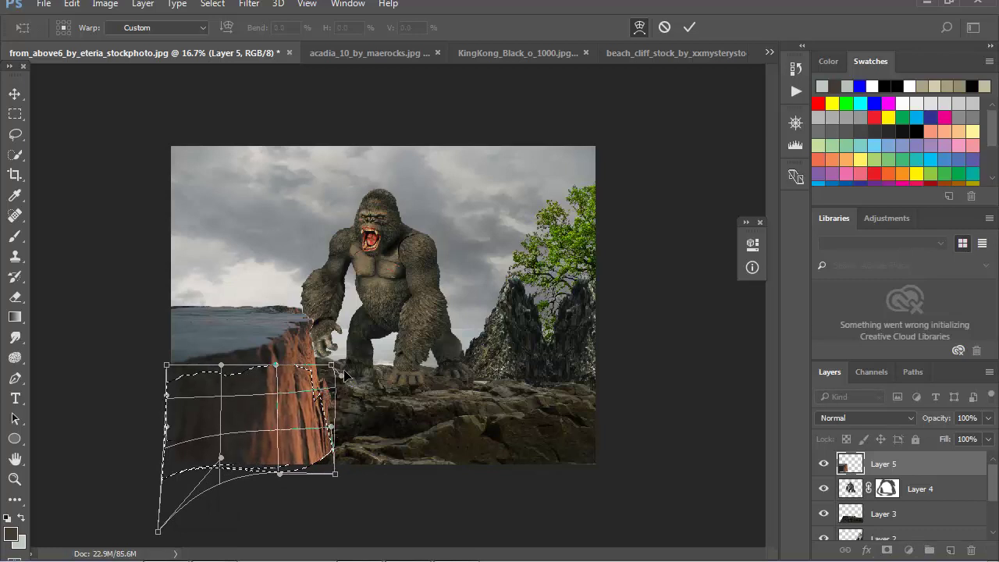
{"action": "key", "text": "ctrl+space"}
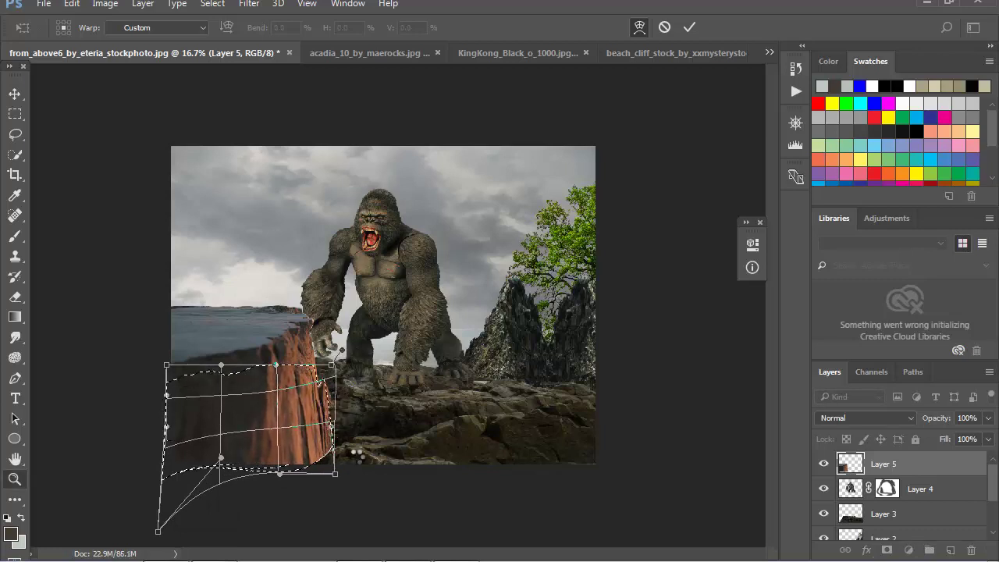
{"action": "key", "text": "Return"}
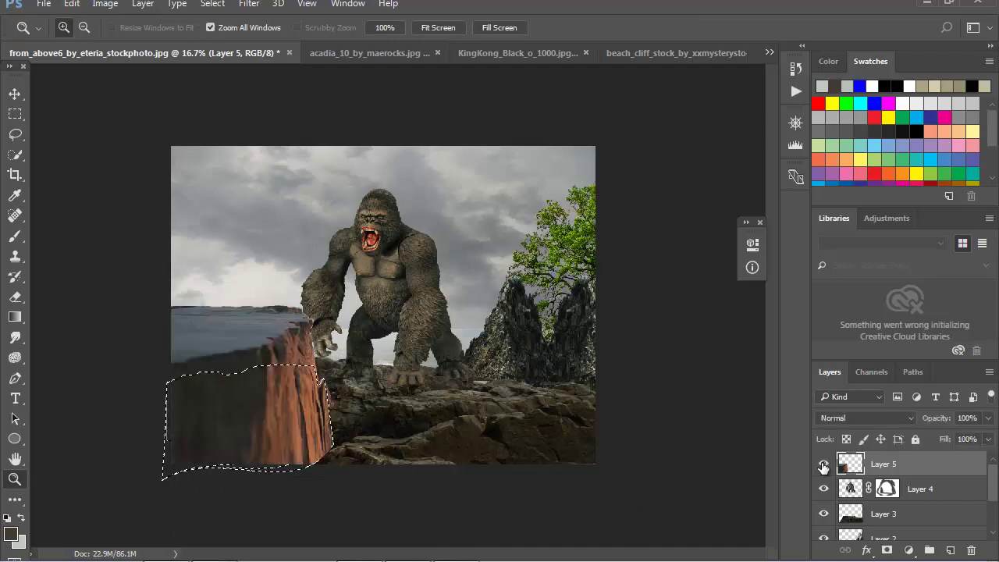
Deselect and zoom in and out to inspect the cliff
{"action": "left_click", "coordinate": [213, 4]}
{"action": "left_click", "coordinate": [295, 362]}
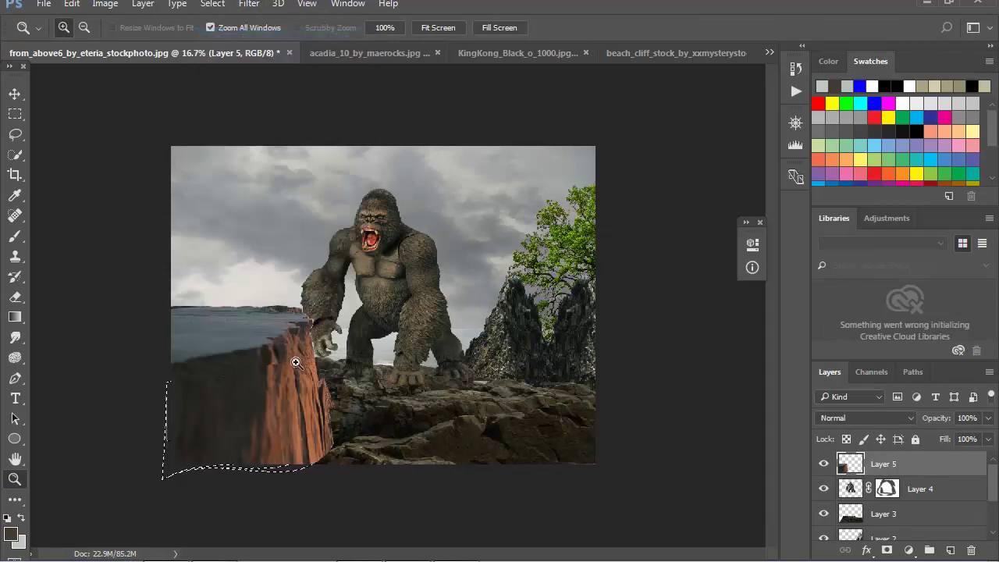
{"action": "left_click", "coordinate": [307, 334]}
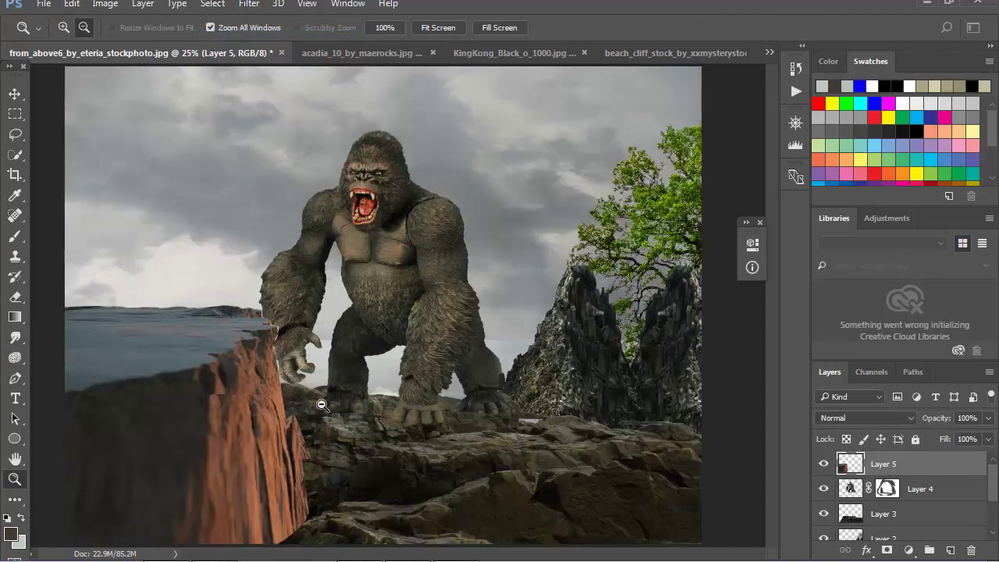
{"action": "left_click", "coordinate": [321, 405], "text": "alt"}
Stretch the cliff layer to about 122.55% height so it reaches the canvas bottom
{"action": "left_click", "coordinate": [14, 93]}
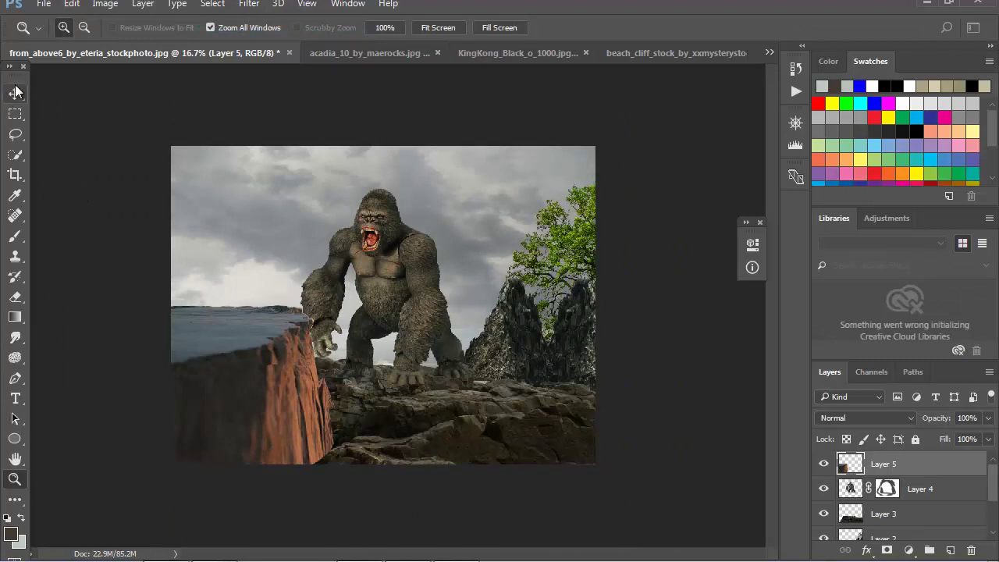
{"action": "key", "text": "ctrl+t"}
{"action": "left_click_drag", "start_coordinate": [235, 465], "coordinate": [231, 508]}
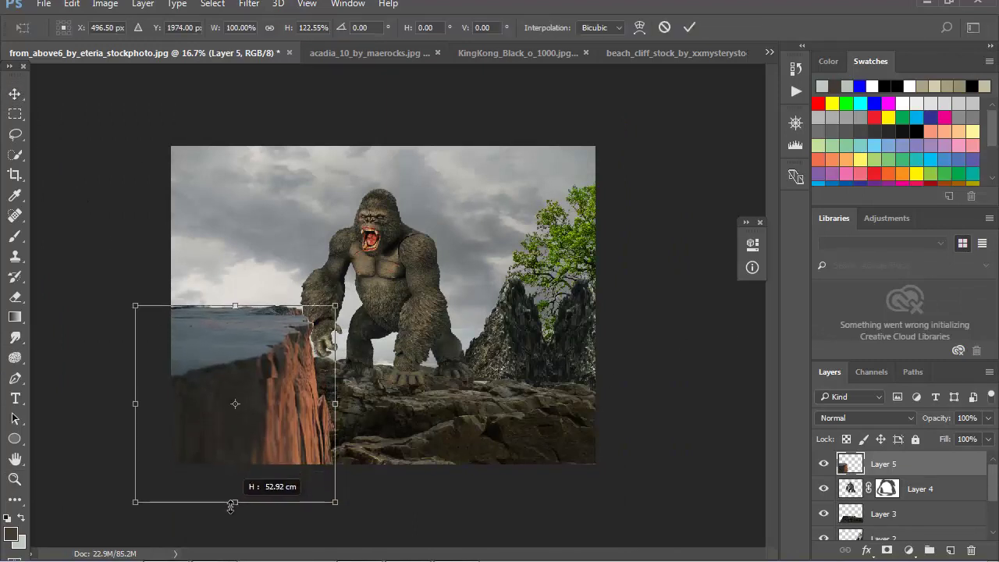
{"action": "key", "text": "Return"}
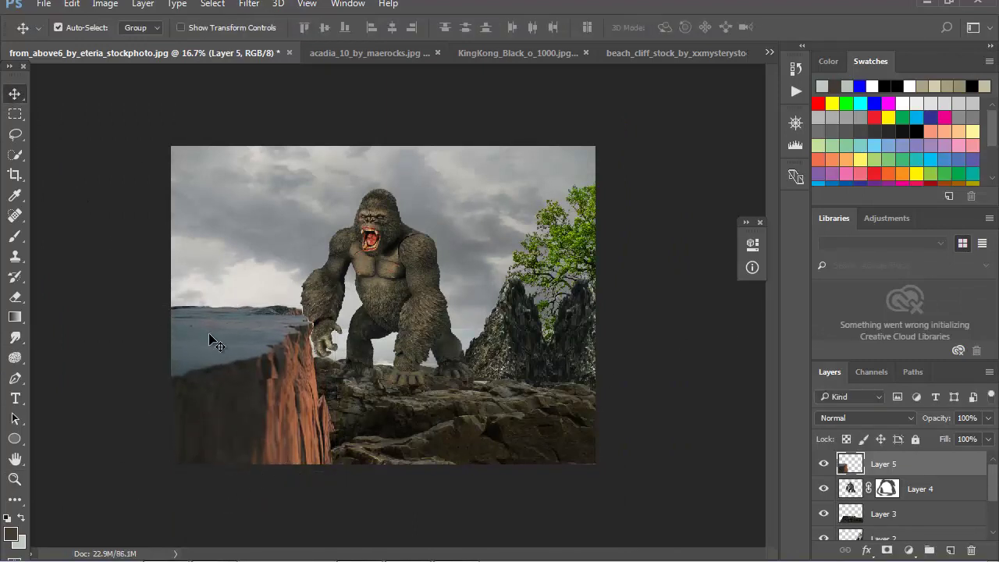
Zoom around Kong's hand and the rocks under him to inspect the composite
{"action": "left_click", "coordinate": [14, 478]}
{"action": "left_click", "coordinate": [277, 326]}
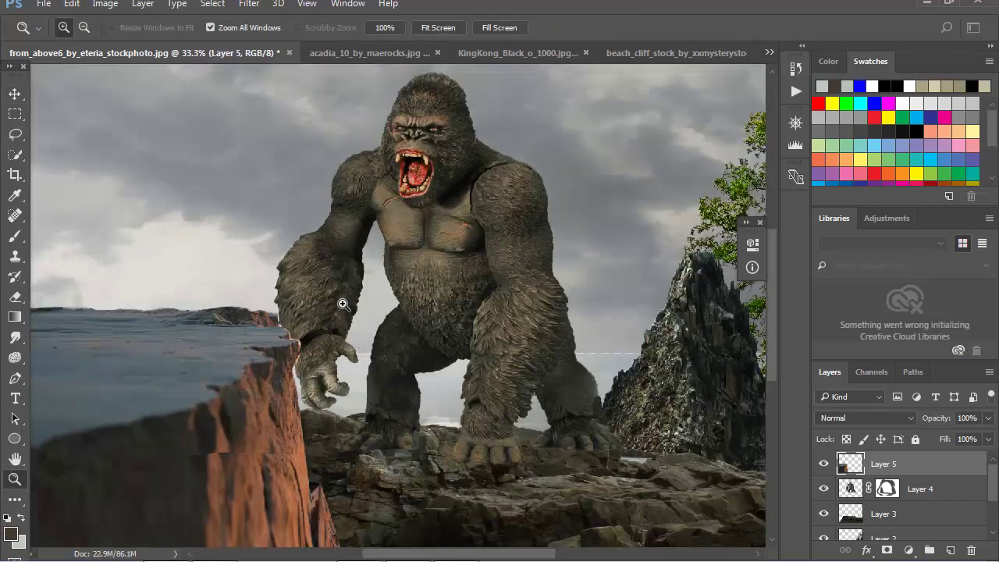
{"action": "left_click", "coordinate": [342, 303], "text": "alt"}
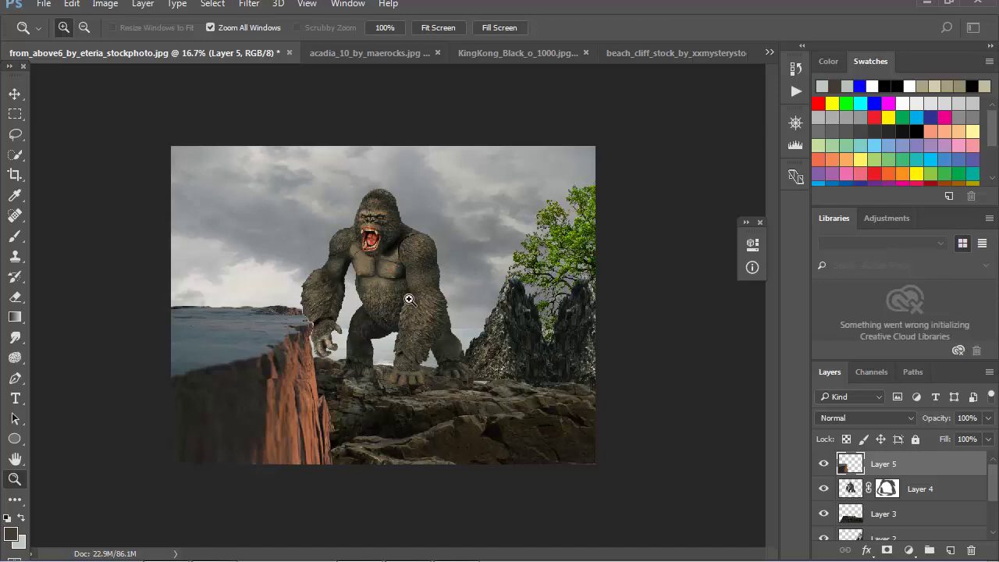
{"action": "left_click", "coordinate": [409, 299]}
{"action": "left_click", "coordinate": [318, 313]}
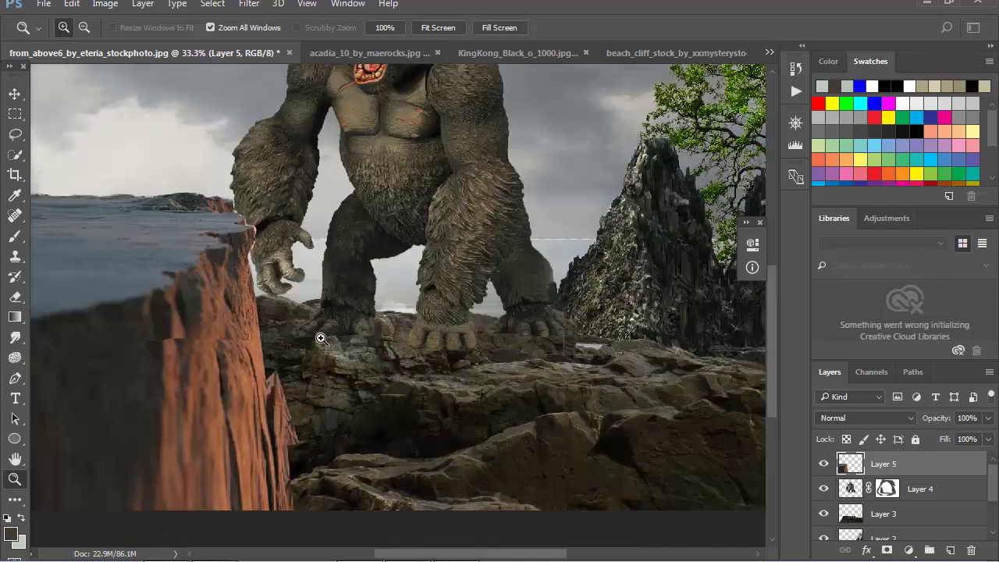
{"action": "left_click", "coordinate": [314, 308], "text": "alt"}
{"action": "left_click", "coordinate": [15, 93]}
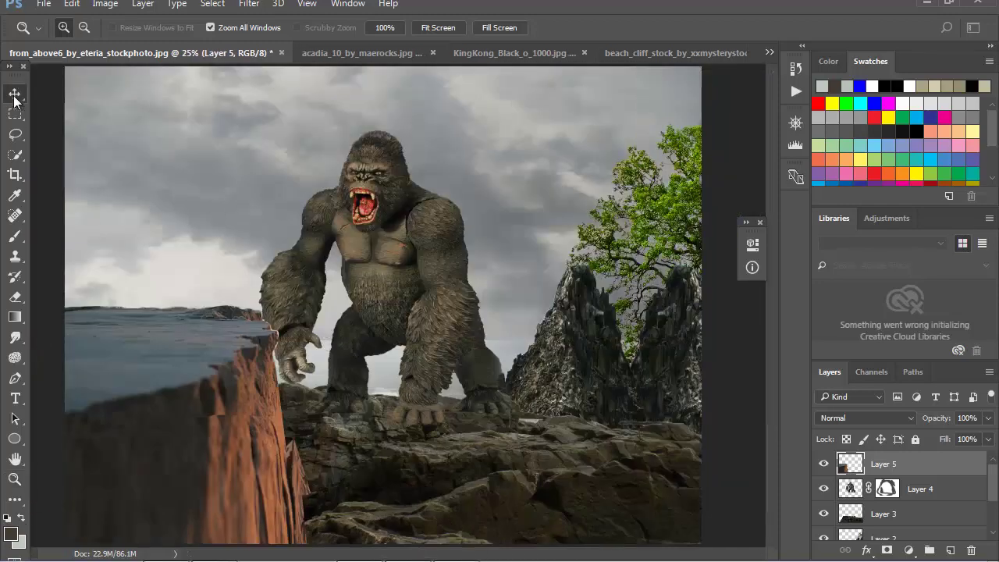
Open longhair.png and drag the girl cutout into the Kong composite as Layer 6
{"action": "left_click", "coordinate": [44, 5]}
{"action": "left_click", "coordinate": [76, 35]}
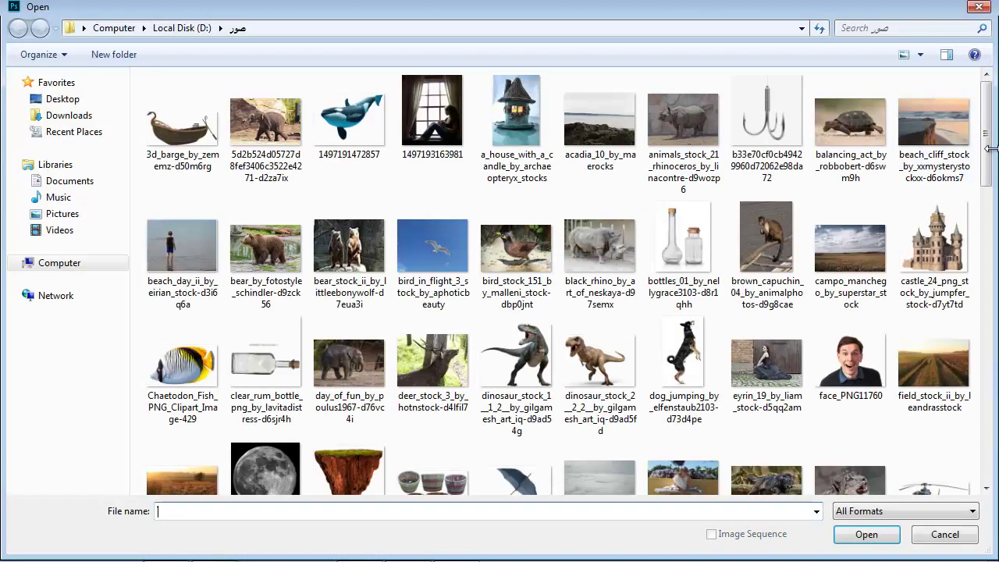
{"action": "left_click_drag", "start_coordinate": [990, 153], "coordinate": [990, 242]}
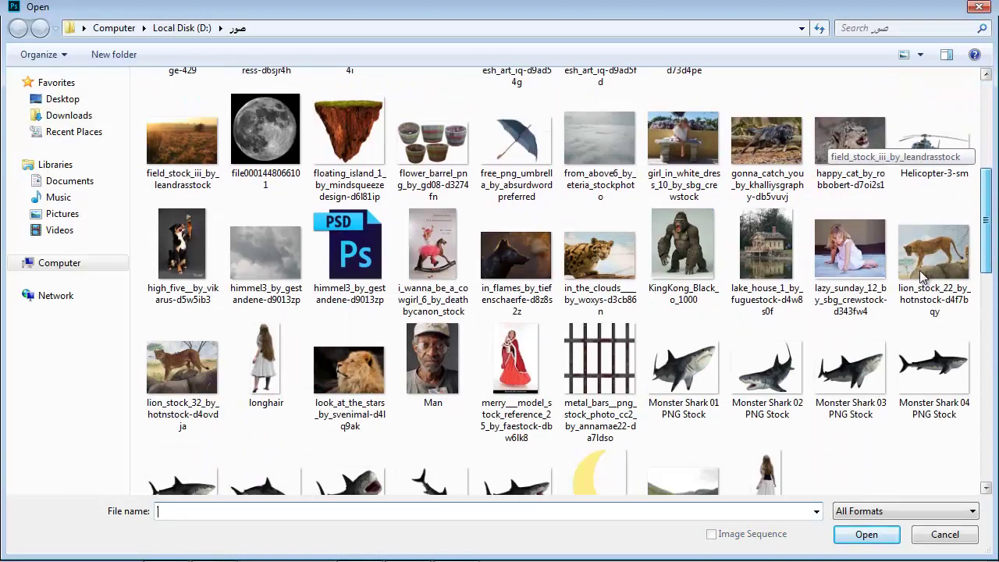
{"action": "left_click", "coordinate": [266, 363]}
{"action": "left_click", "coordinate": [880, 539]}
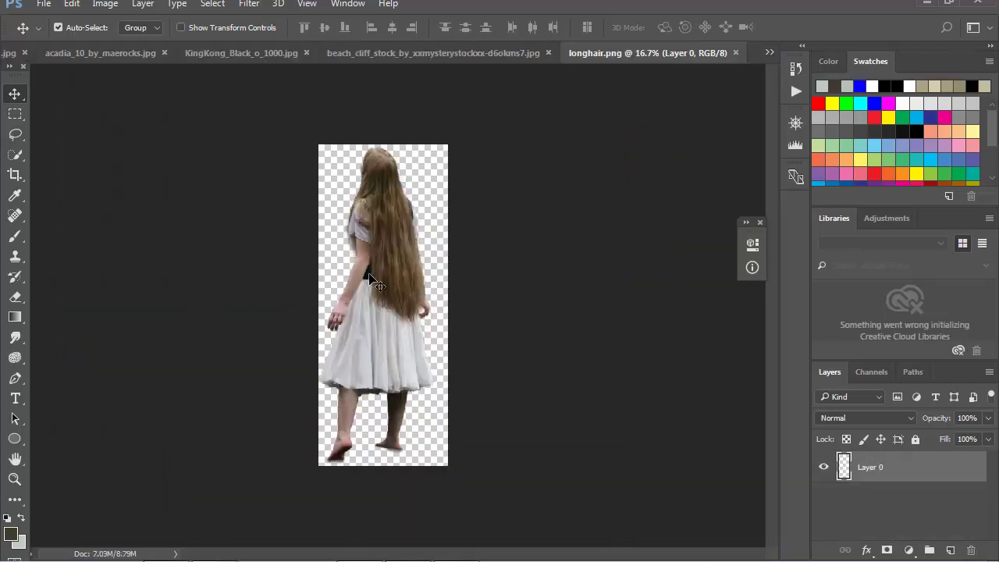
{"action": "mouse_move", "coordinate": [399, 284]}
{"action": "left_mouse_down"}
{"action": "mouse_move", "coordinate": [7, 51]}
{"action": "mouse_move", "coordinate": [188, 320]}
{"action": "left_mouse_up"}
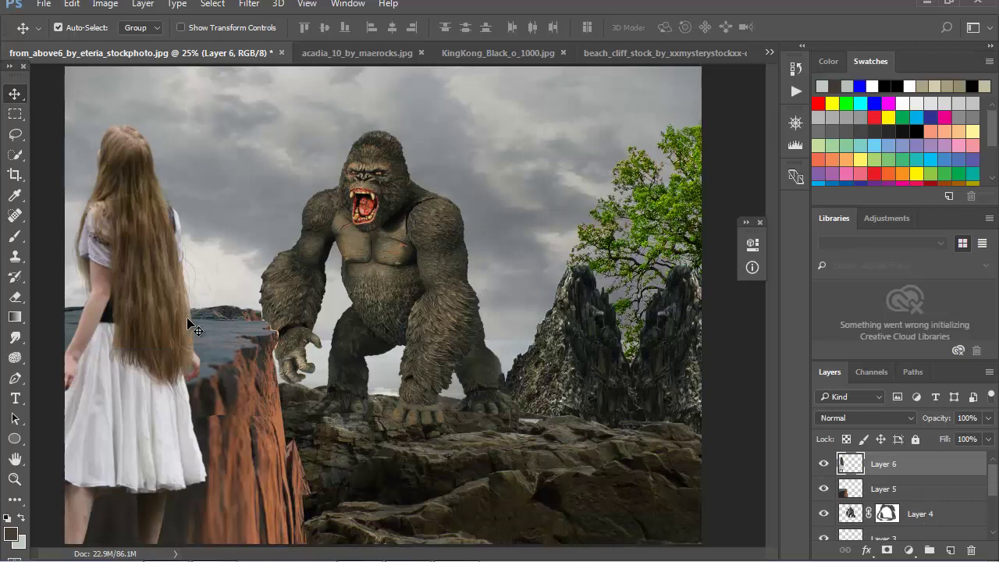
Scale the girl down, flip her horizontally, and apply the transform
{"action": "key", "text": "ctrl+t"}
{"action": "mouse_move", "coordinate": [260, 112]}
{"action": "left_mouse_down"}
{"action": "mouse_move", "coordinate": [233, 232]}
{"action": "mouse_move", "coordinate": [206, 173]}
{"action": "mouse_move", "coordinate": [196, 193]}
{"action": "left_mouse_up"}
{"action": "right_click", "coordinate": [164, 237]}
{"action": "left_click", "coordinate": [234, 468]}
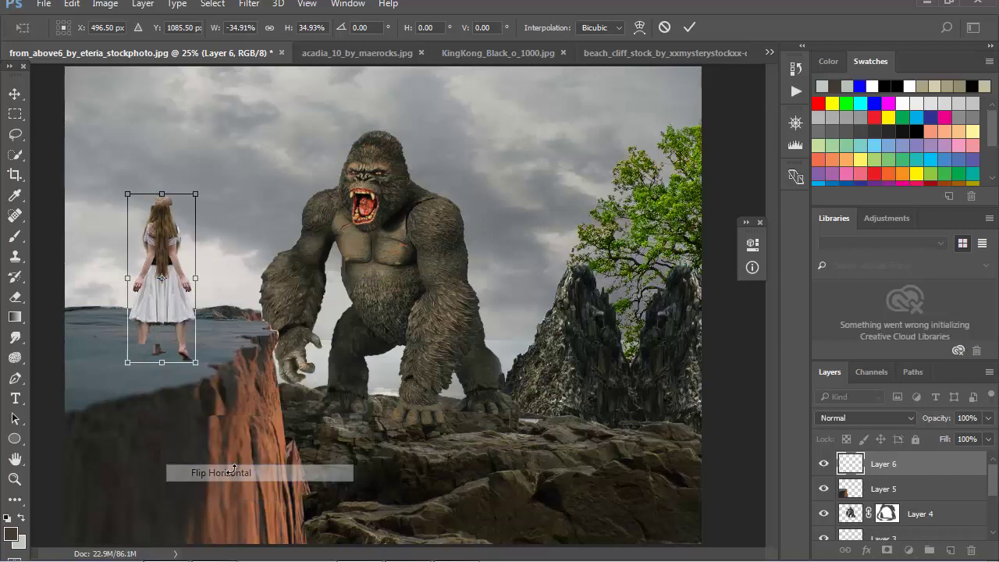
{"action": "left_click_drag", "start_coordinate": [173, 266], "coordinate": [173, 258]}
{"action": "left_click", "coordinate": [14, 479]}
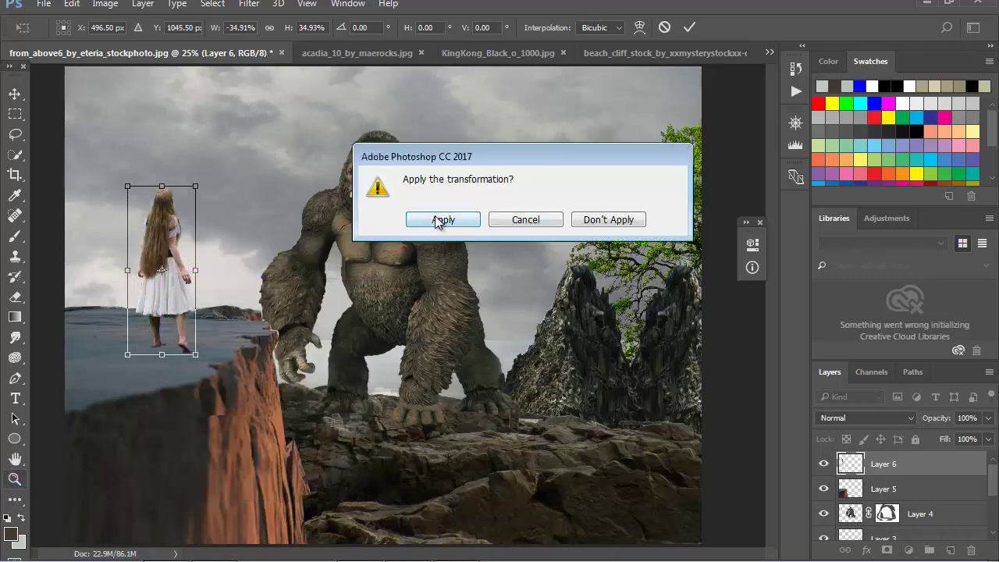
{"action": "left_click", "coordinate": [440, 220]}
Zoom in and out to check the scene, settling at 25%
{"action": "left_click", "coordinate": [306, 299], "text": "alt"}
{"action": "left_click", "coordinate": [333, 293]}
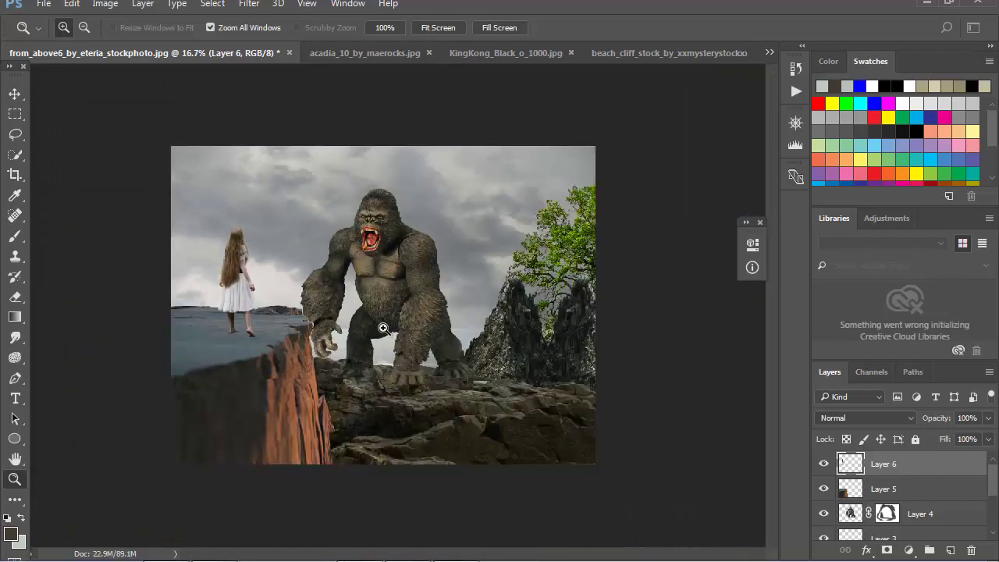
{"action": "left_click", "coordinate": [383, 328]}
{"action": "left_click", "coordinate": [381, 352], "text": "alt"}
{"action": "left_click", "coordinate": [387, 407], "text": "alt"}
{"action": "left_click", "coordinate": [339, 336]}
{"action": "left_click", "coordinate": [353, 255], "text": "alt"}
{"action": "left_click", "coordinate": [329, 286]}
Shrink the girl to about 80% and stand her on the cliff top facing Kong
{"action": "left_click", "coordinate": [14, 92]}
{"action": "left_click_drag", "start_coordinate": [166, 257], "coordinate": [172, 246]}
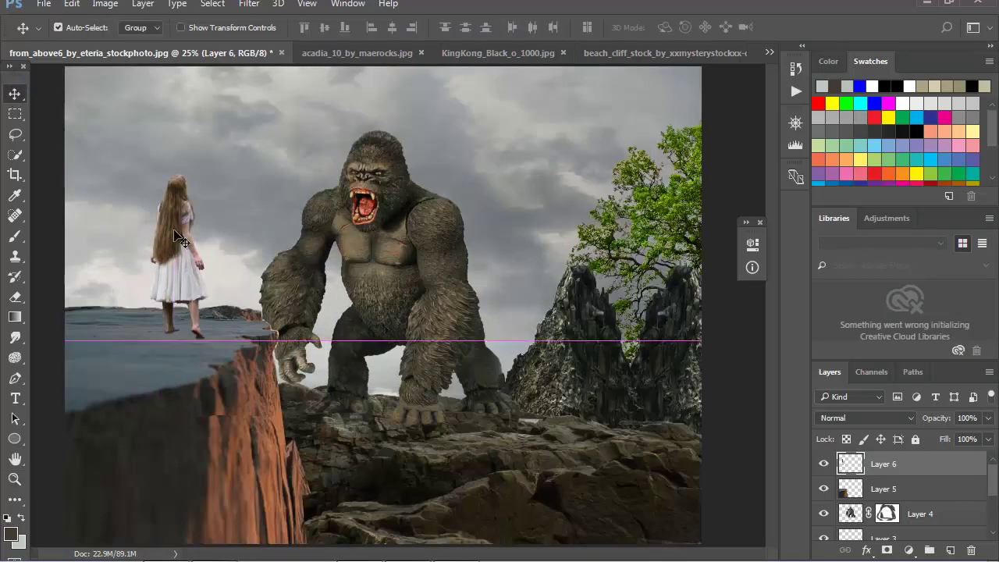
{"action": "key", "text": "ctrl+t"}
{"action": "left_click_drag", "start_coordinate": [211, 174], "coordinate": [202, 204]}
{"action": "left_click_drag", "start_coordinate": [185, 245], "coordinate": [184, 258]}
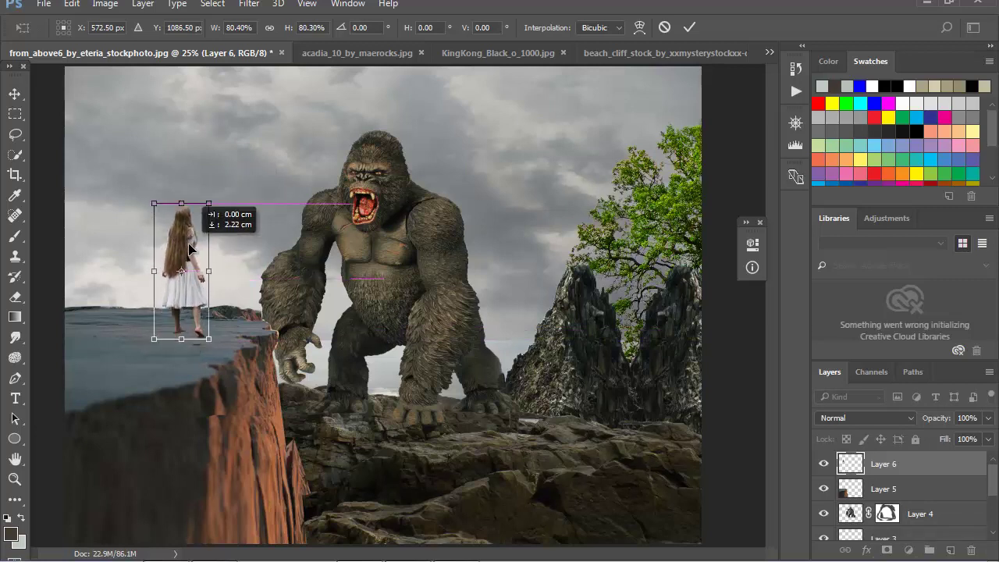
{"action": "key", "text": "Return"}
{"action": "left_click", "coordinate": [15, 479]}
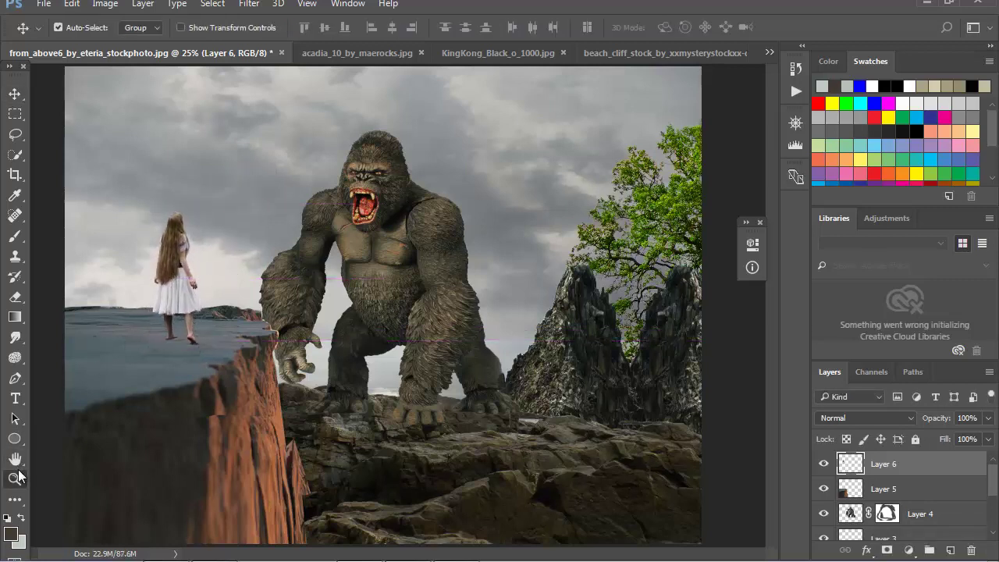
{"action": "left_click", "coordinate": [266, 331], "text": "alt"}
Add a Brightness/Contrast layer clipped to Layer 5 with brightness -44 and contrast 53
{"action": "left_click", "coordinate": [842, 492]}
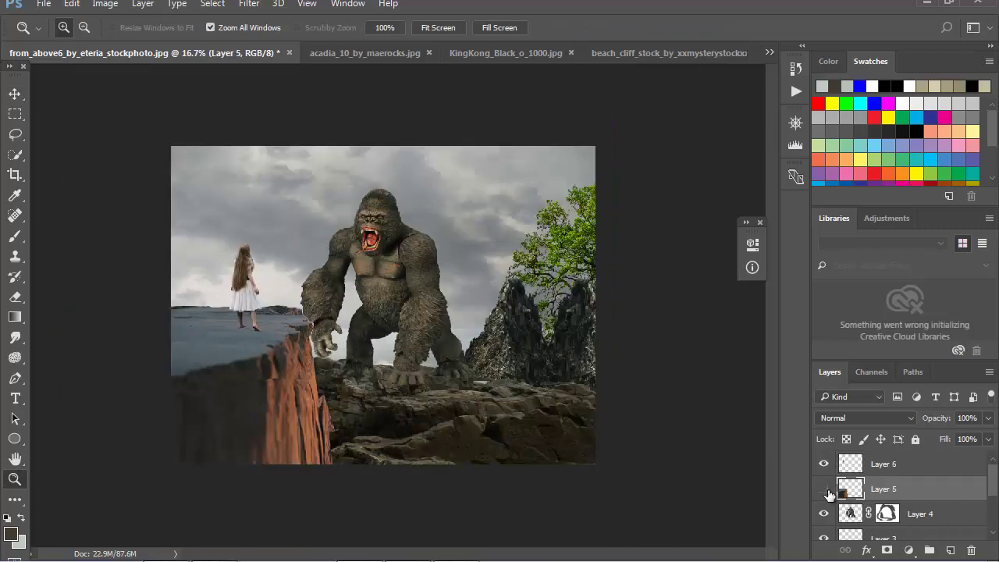
{"action": "left_click", "coordinate": [909, 551]}
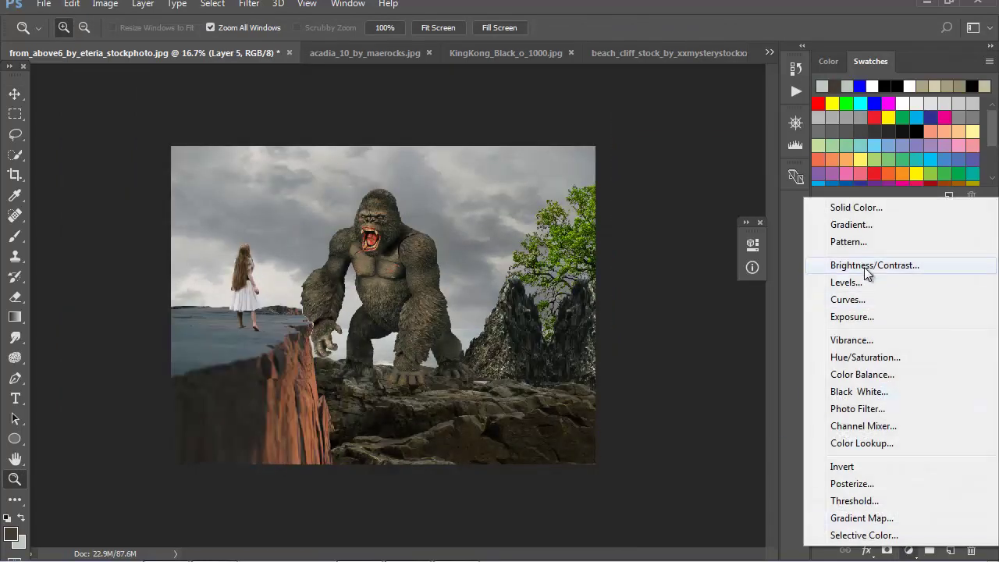
{"action": "left_click", "coordinate": [863, 357]}
{"action": "left_click_drag", "start_coordinate": [620, 327], "coordinate": [585, 329]}
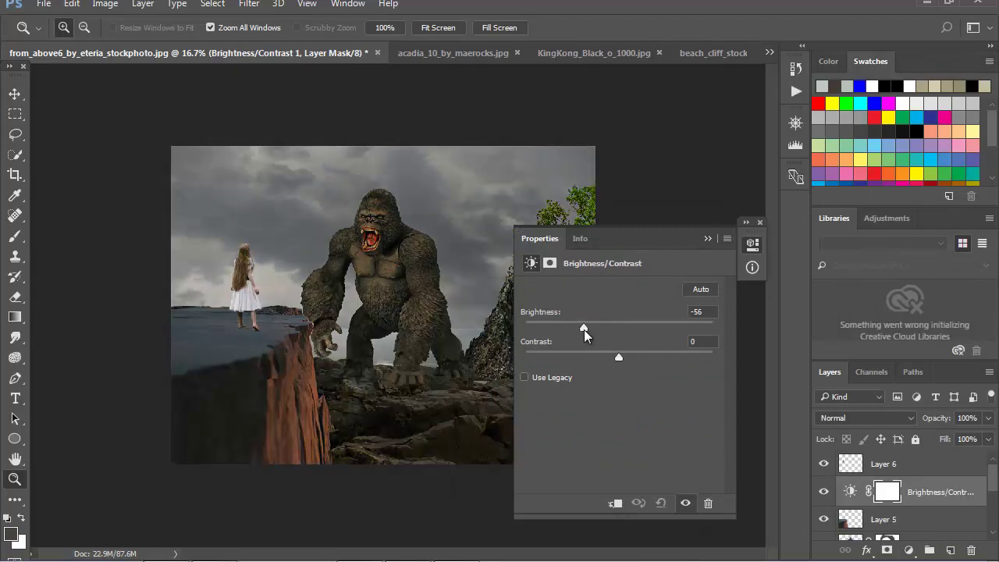
{"action": "left_click_drag", "start_coordinate": [651, 364], "coordinate": [670, 359]}
{"action": "left_click", "coordinate": [616, 503]}
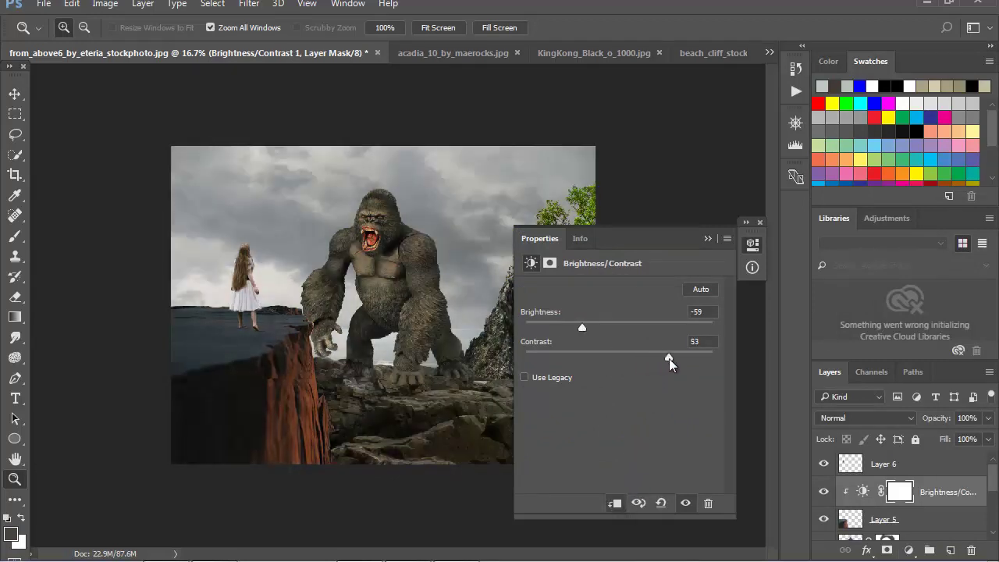
{"action": "mouse_move", "coordinate": [582, 327]}
{"action": "left_mouse_down"}
{"action": "mouse_move", "coordinate": [570, 332]}
{"action": "mouse_move", "coordinate": [593, 331]}
{"action": "left_mouse_up"}
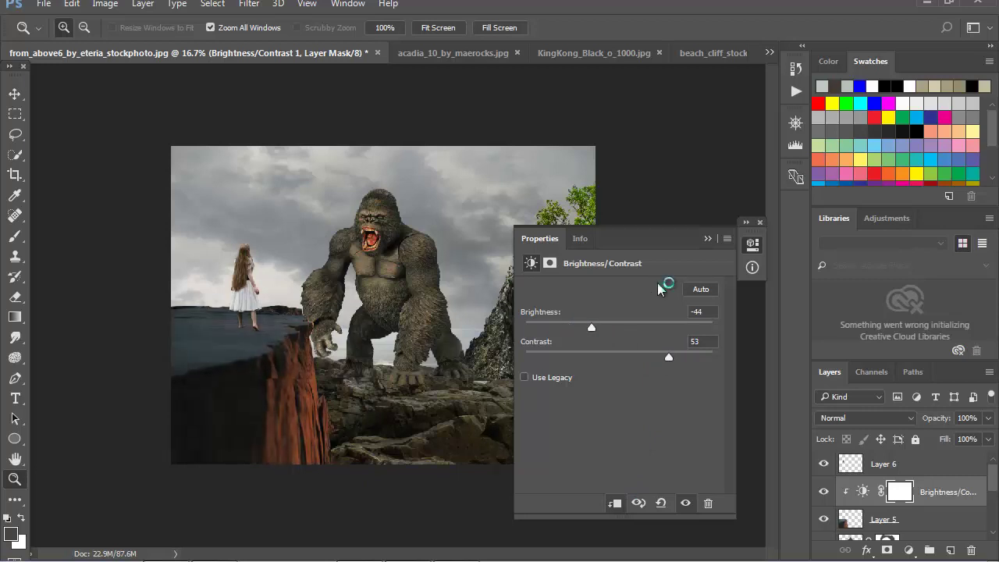
{"action": "left_click", "coordinate": [707, 240]}
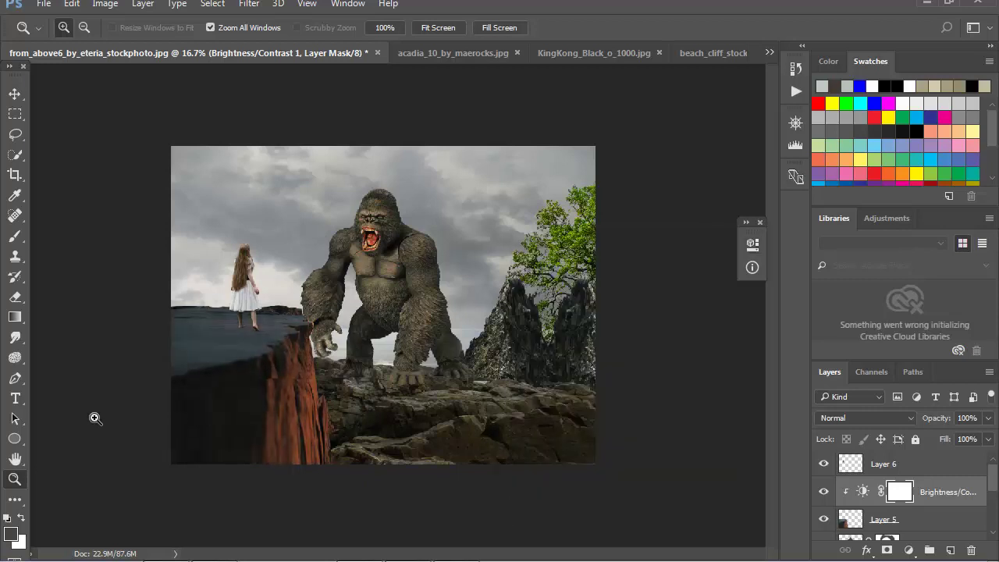
Zoom in on the girl's feet to inspect the cliff top
{"action": "left_click", "coordinate": [219, 310]}
{"action": "left_click", "coordinate": [232, 361]}
{"action": "left_click", "coordinate": [310, 346]}
Zoom in on the girl's feet and paint a soft black shadow under her right foot on a new layer
{"action": "left_click", "coordinate": [351, 272]}
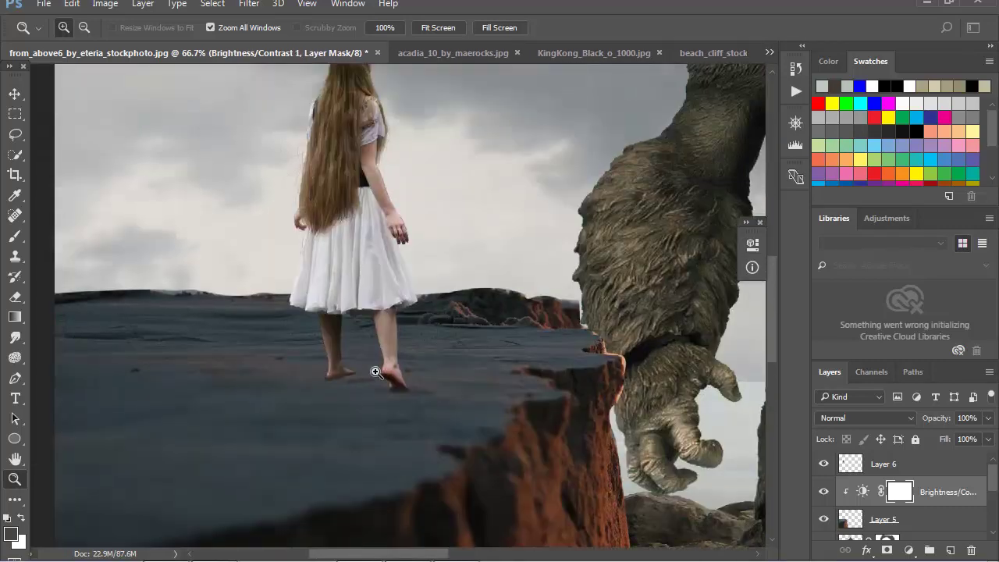
{"action": "left_click", "coordinate": [375, 372]}
{"action": "left_click", "coordinate": [390, 400]}
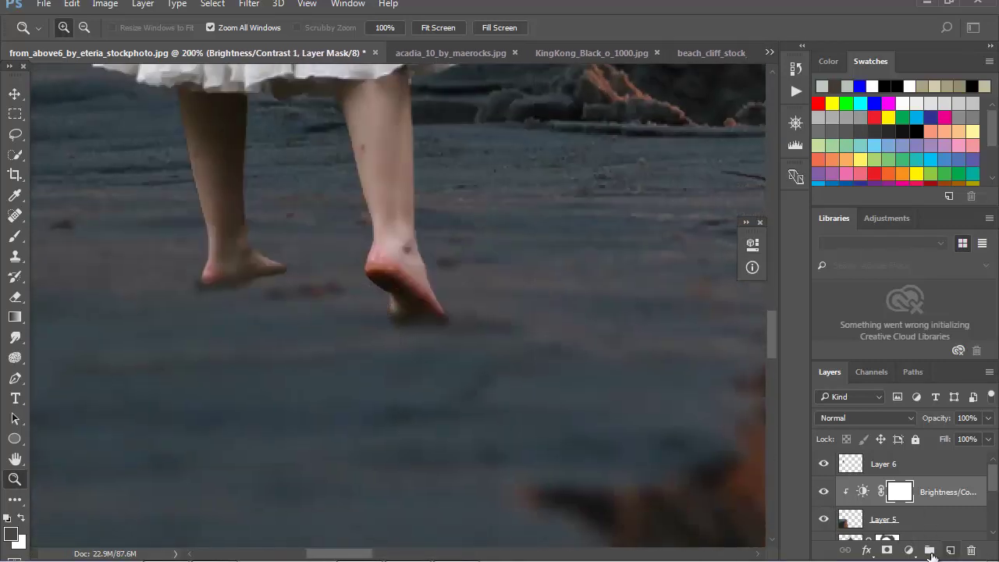
{"action": "key", "text": "ctrl+shift+alt+n"}
{"action": "key", "text": "b"}
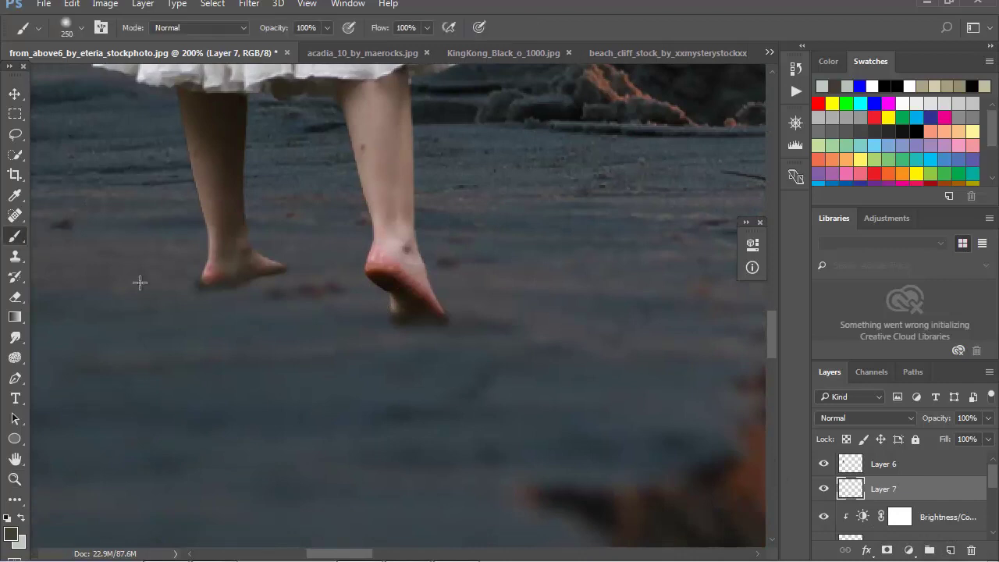
{"action": "left_click", "coordinate": [8, 518]}
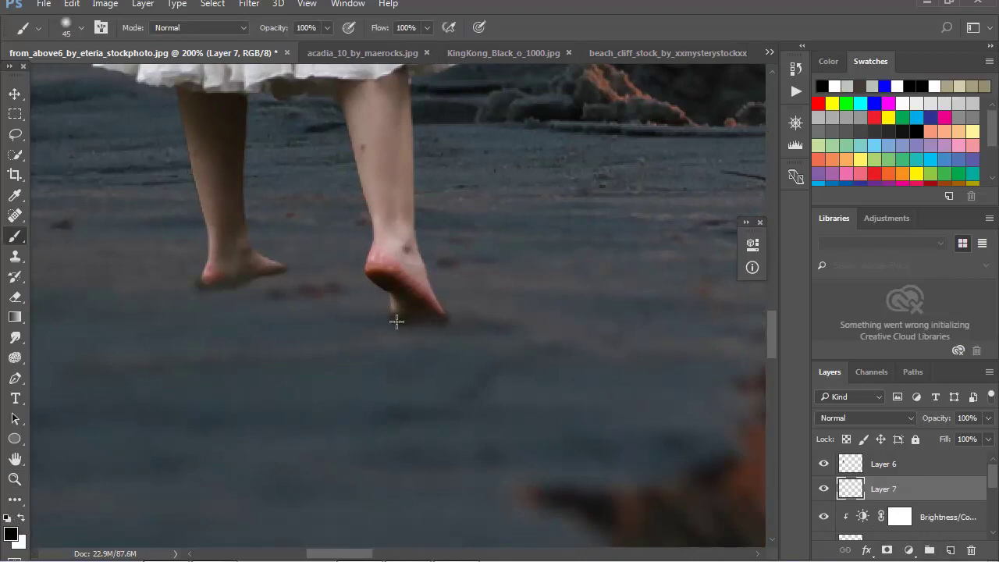
{"action": "left_click_drag", "start_coordinate": [397, 321], "coordinate": [422, 328]}
{"action": "key", "text": "ctrl+z"}
{"action": "left_click_drag", "start_coordinate": [433, 326], "coordinate": [406, 324]}
Extend the dark foot shadows, compare them, then delete that first shadow layer
{"action": "left_click_drag", "start_coordinate": [301, 332], "coordinate": [351, 405]}
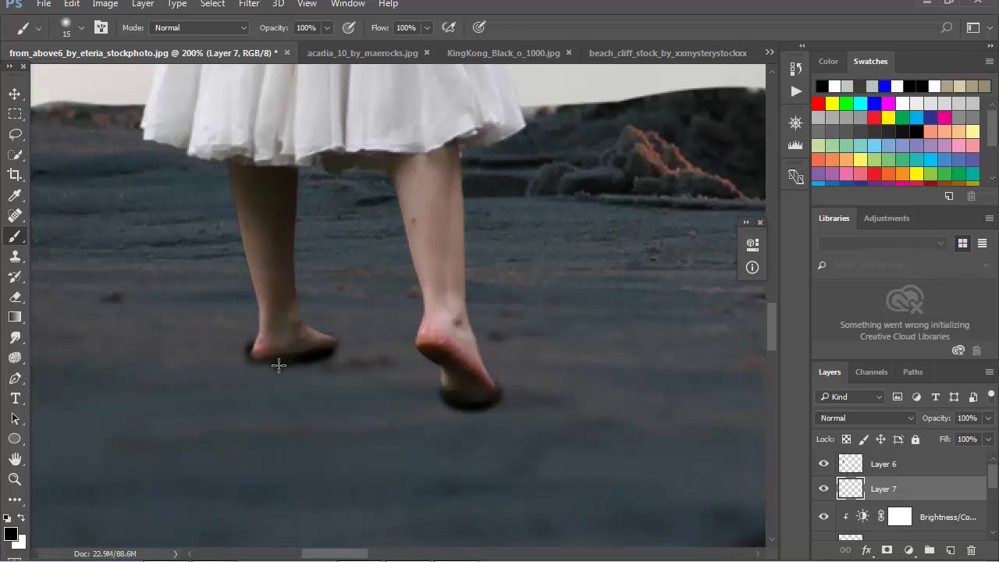
{"action": "mouse_move", "coordinate": [349, 452]}
{"action": "left_mouse_down"}
{"action": "mouse_move", "coordinate": [375, 370]}
{"action": "mouse_move", "coordinate": [284, 421]}
{"action": "left_mouse_up"}
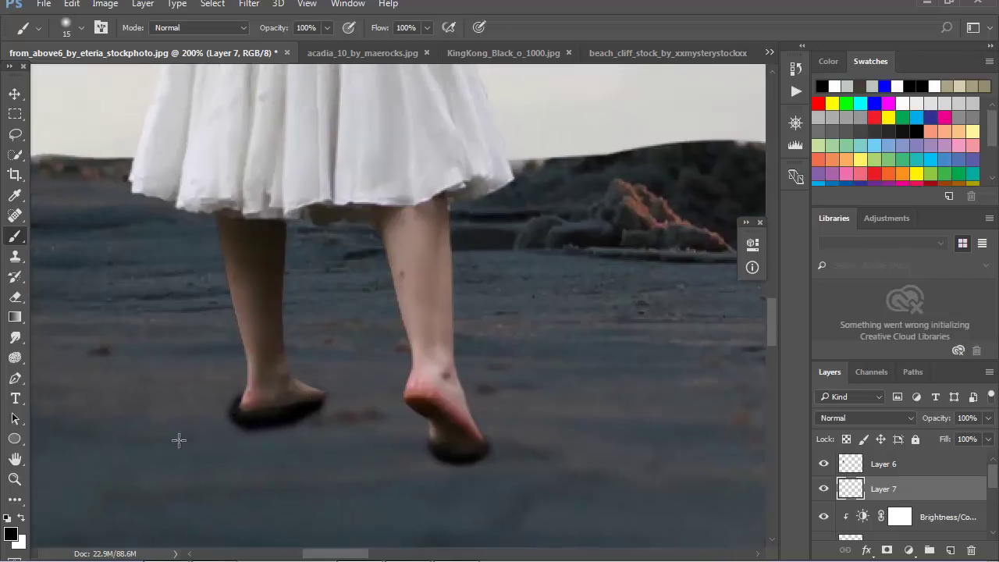
{"action": "left_click_drag", "start_coordinate": [475, 453], "coordinate": [442, 451]}
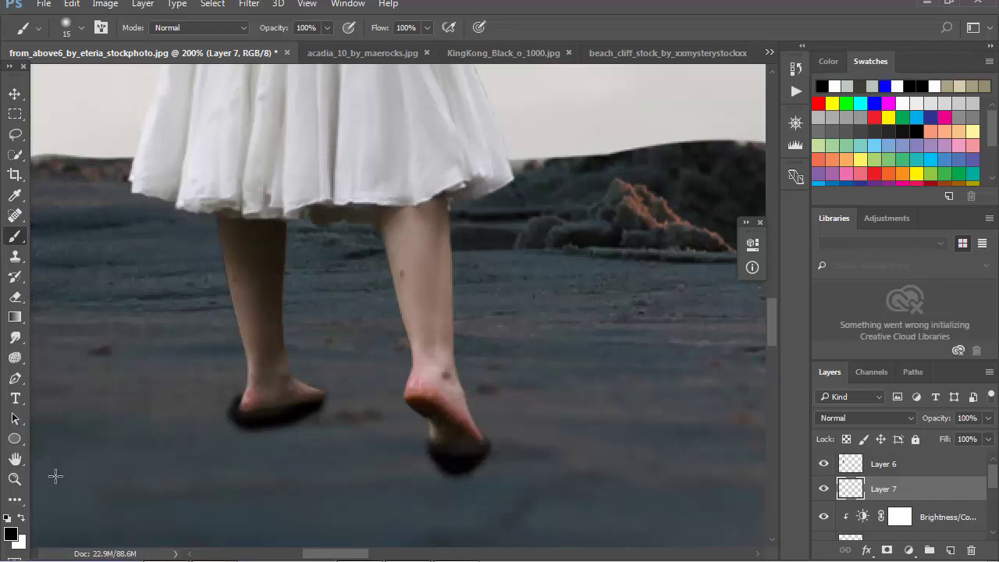
{"action": "left_click", "coordinate": [15, 479]}
{"action": "left_click", "coordinate": [357, 398], "text": "alt"}
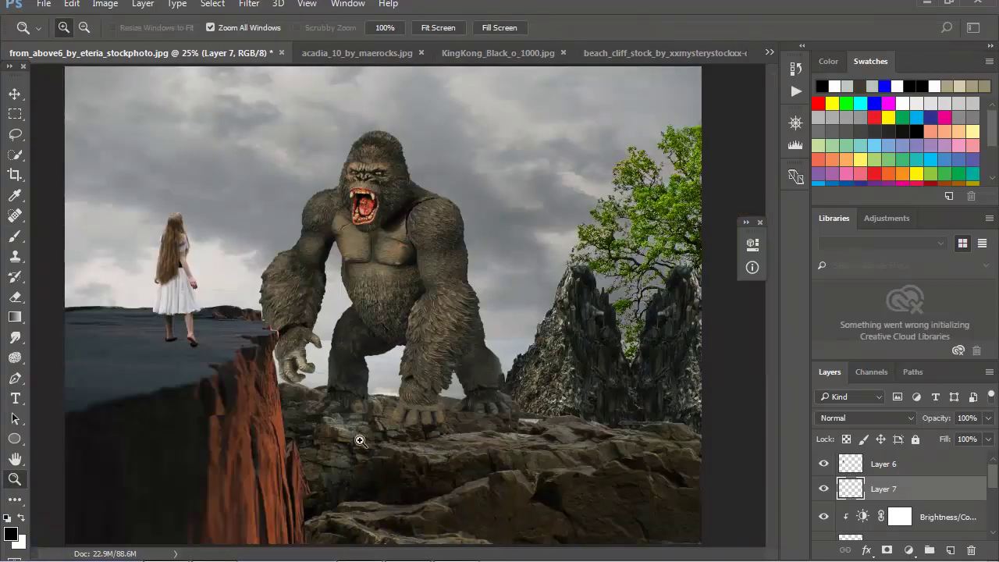
{"action": "left_click", "coordinate": [199, 388]}
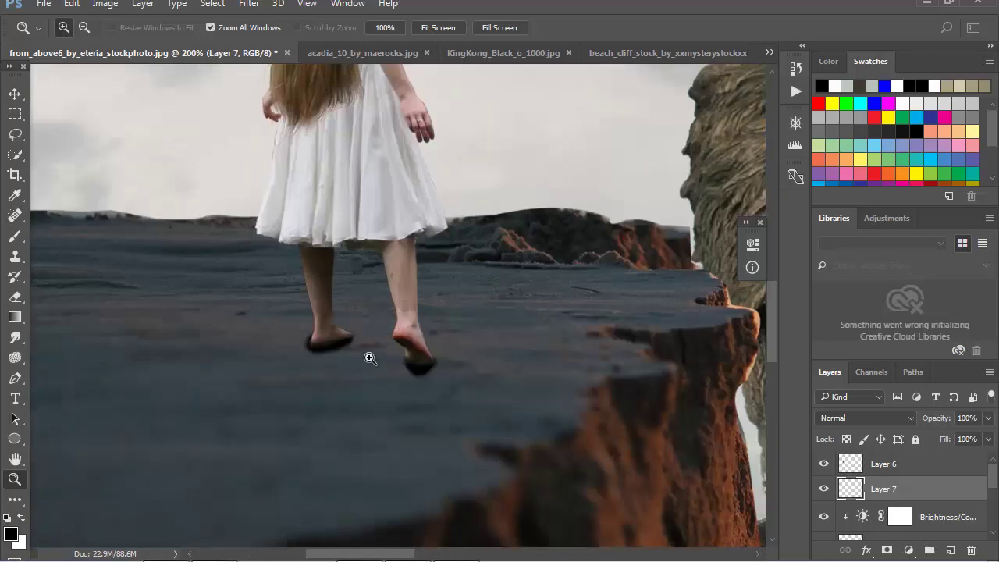
{"action": "left_click", "coordinate": [371, 359]}
{"action": "left_click", "coordinate": [872, 467]}
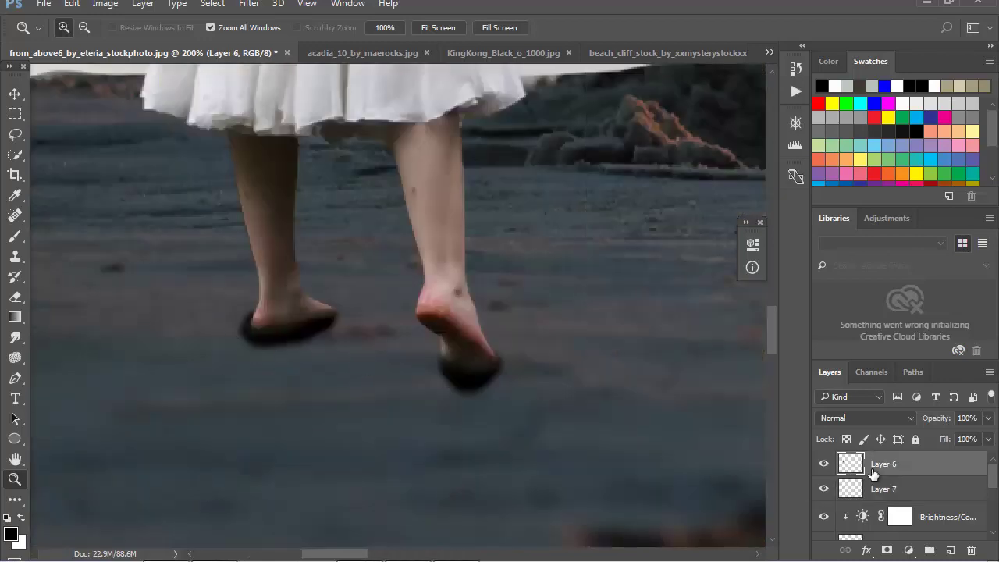
{"action": "left_click", "coordinate": [844, 492]}
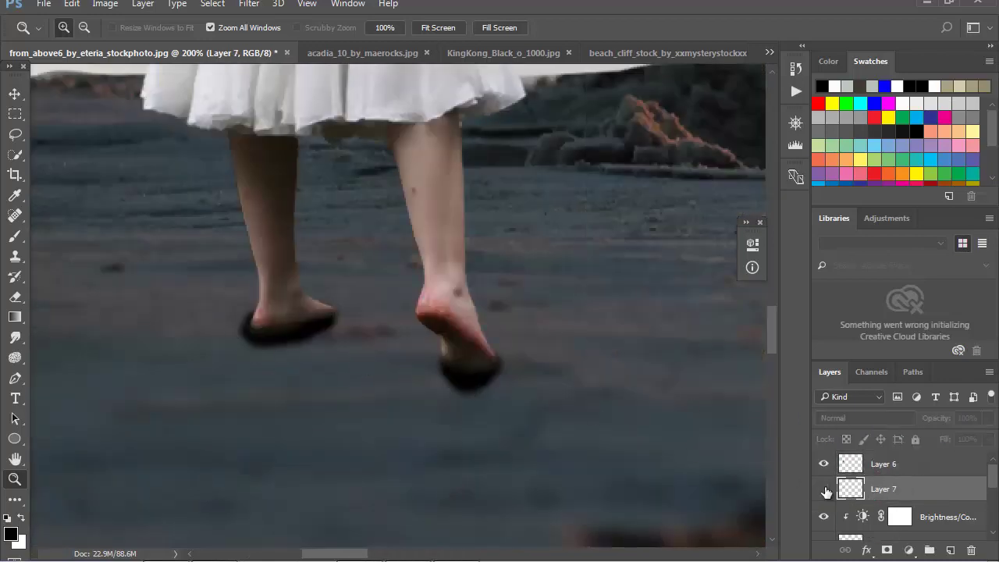
{"action": "left_click", "coordinate": [824, 488]}
{"action": "key", "text": "Delete"}
Set the foreground to black (000000) and paint shadows under both heels on a new layer above Layer 6
{"action": "left_click", "coordinate": [14, 236]}
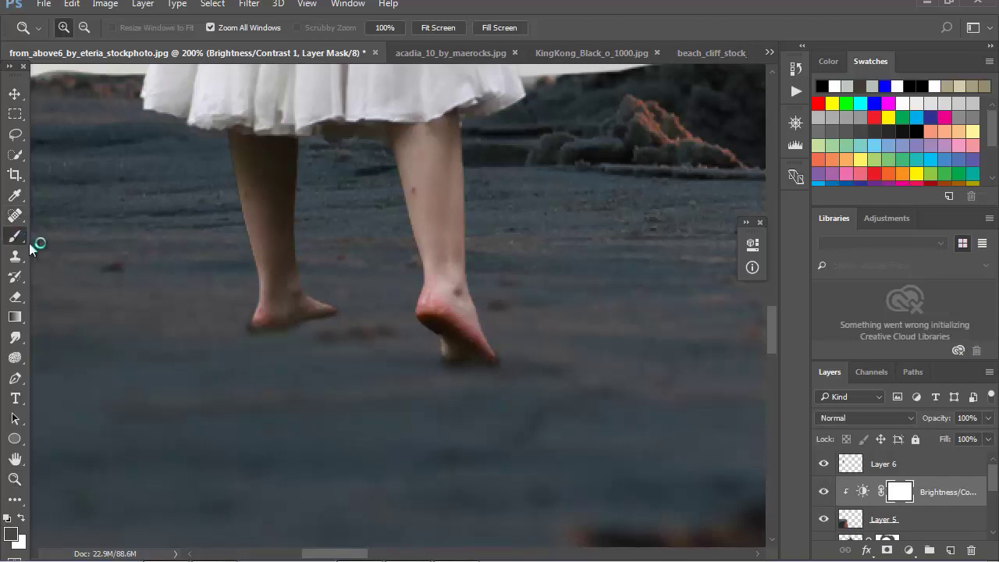
{"action": "left_click", "coordinate": [21, 531]}
{"action": "type", "text": "000000"}
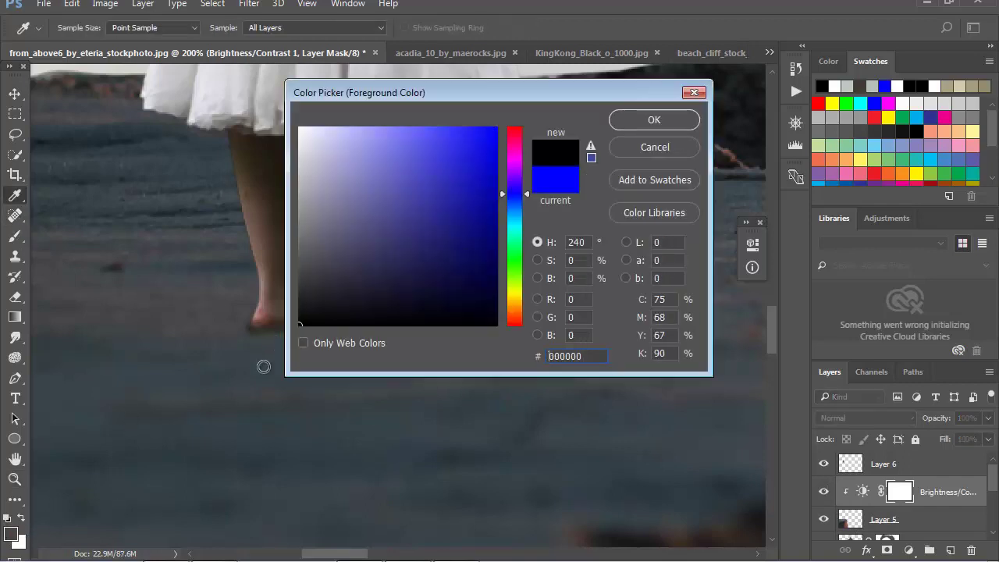
{"action": "left_click", "coordinate": [656, 121]}
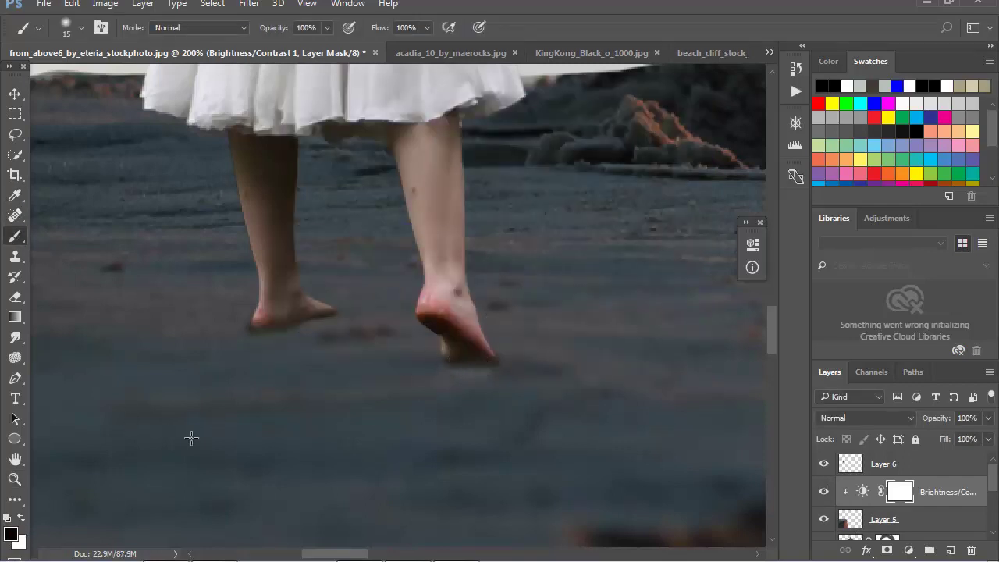
{"action": "left_click", "coordinate": [839, 465]}
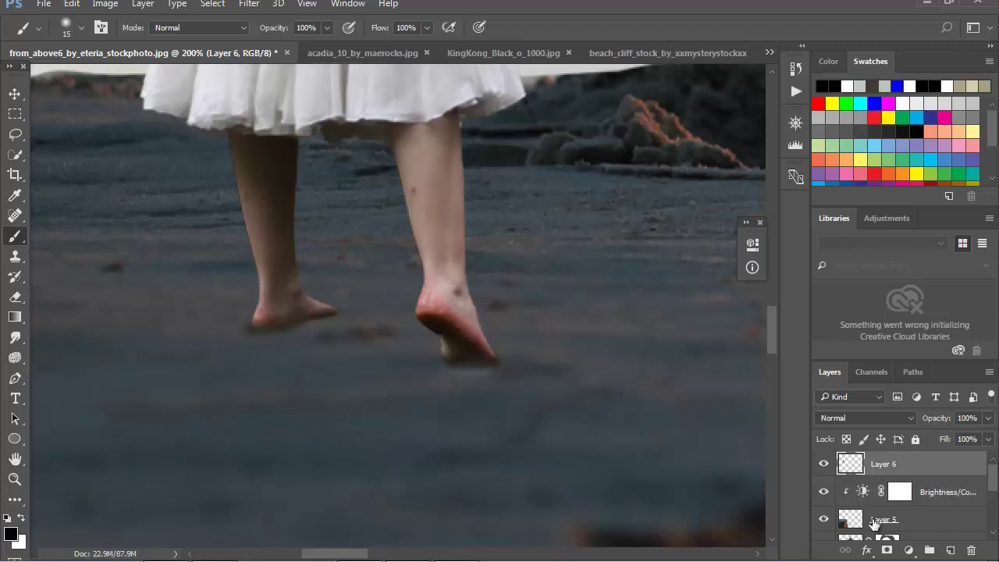
{"action": "left_click", "coordinate": [872, 522]}
{"action": "left_click", "coordinate": [876, 473]}
{"action": "left_click", "coordinate": [951, 550]}
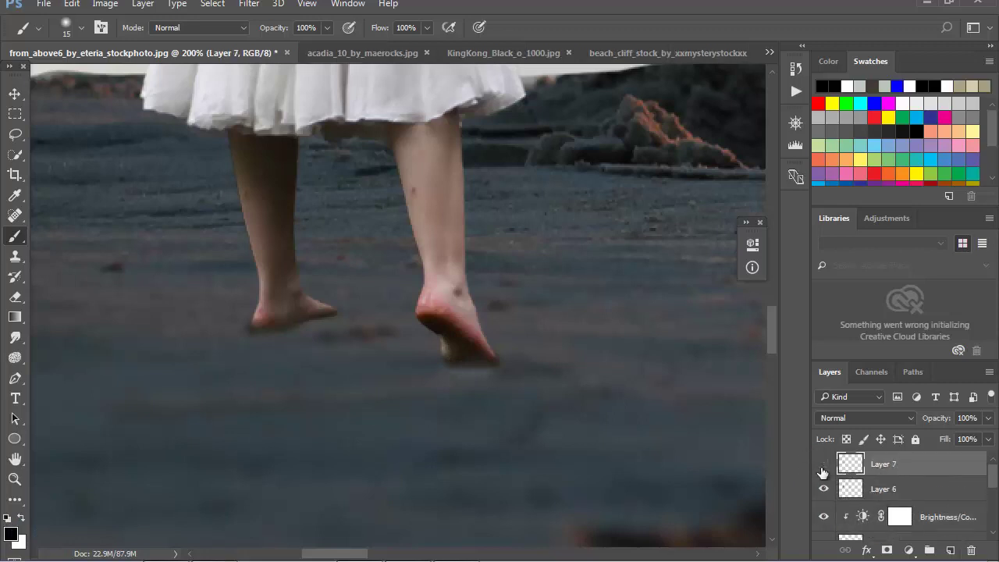
{"action": "left_click", "coordinate": [823, 465]}
{"action": "left_click_drag", "start_coordinate": [493, 369], "coordinate": [461, 367]}
{"action": "left_click_drag", "start_coordinate": [329, 313], "coordinate": [283, 346]}
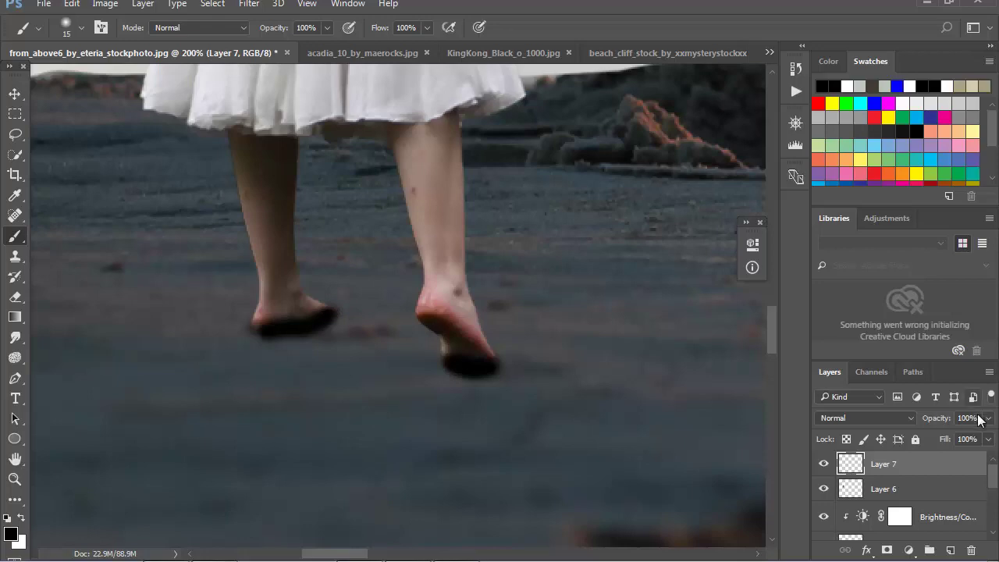
Lower the foot-shadow layer to 76% opacity and check the composite
{"action": "left_click", "coordinate": [987, 419]}
{"action": "left_click_drag", "start_coordinate": [990, 437], "coordinate": [971, 437]}
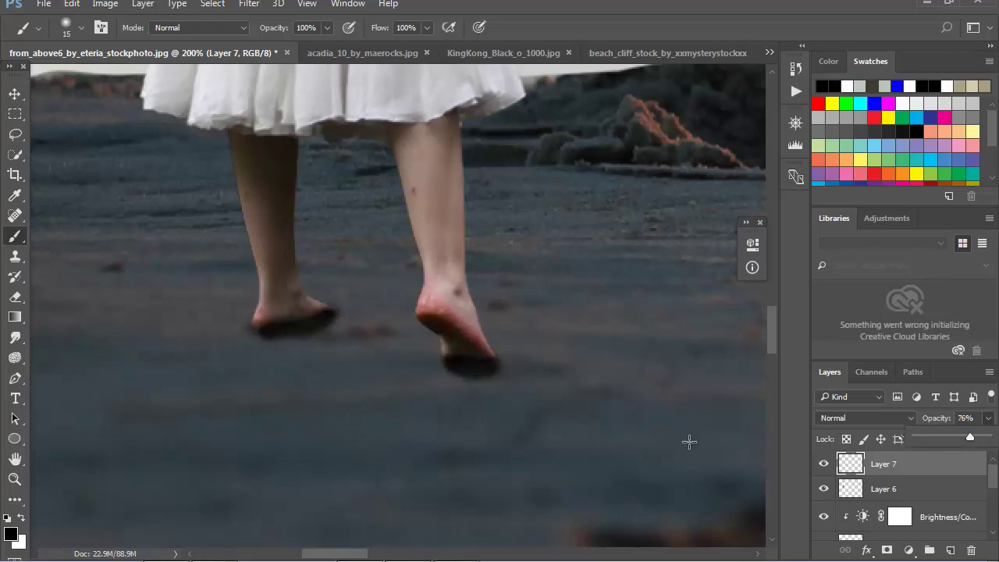
{"action": "left_click", "coordinate": [15, 480]}
{"action": "left_click", "coordinate": [417, 350], "text": "alt"}
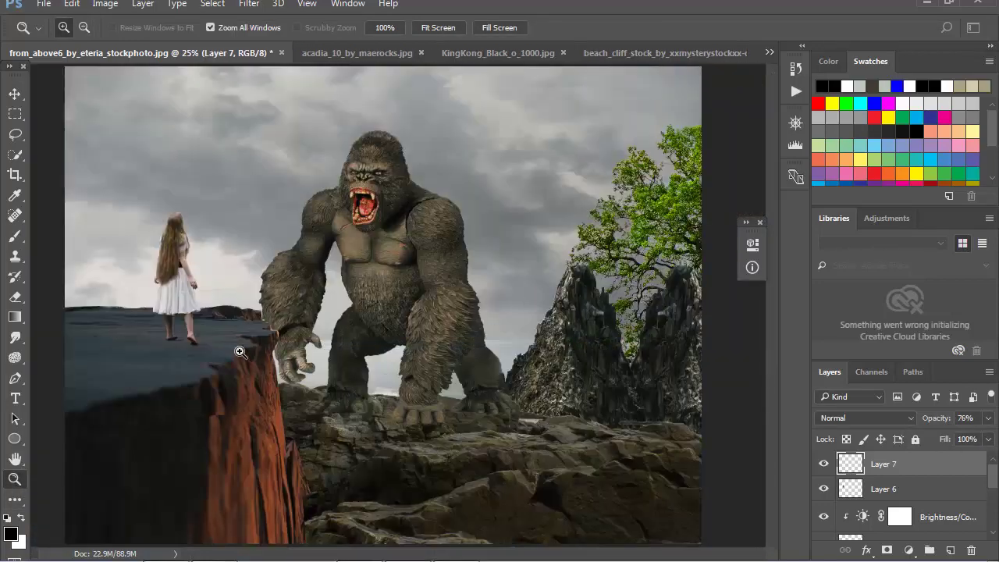
{"action": "left_click", "coordinate": [239, 351]}
{"action": "left_click", "coordinate": [343, 292]}
{"action": "left_click", "coordinate": [265, 273]}
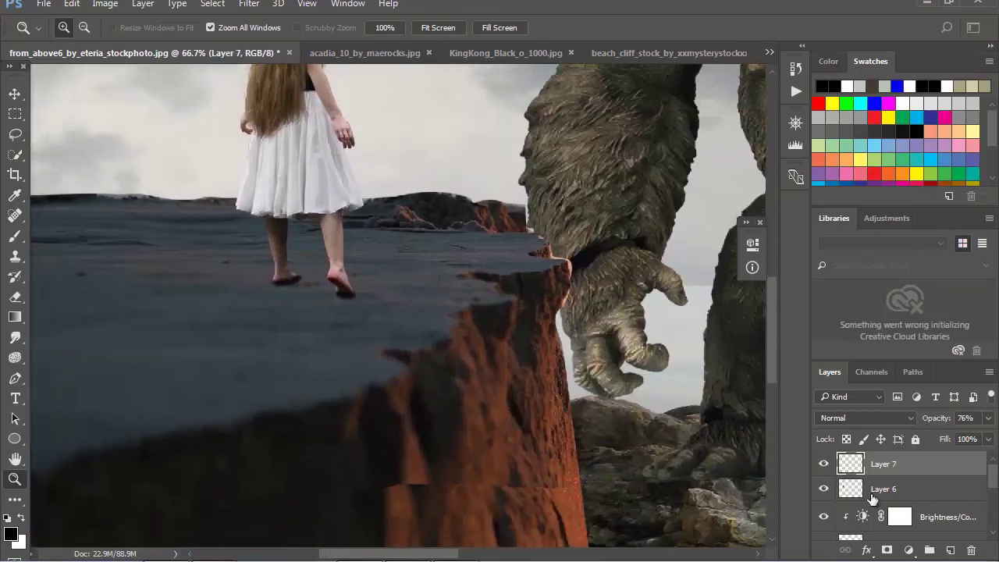
{"action": "left_click", "coordinate": [873, 492]}
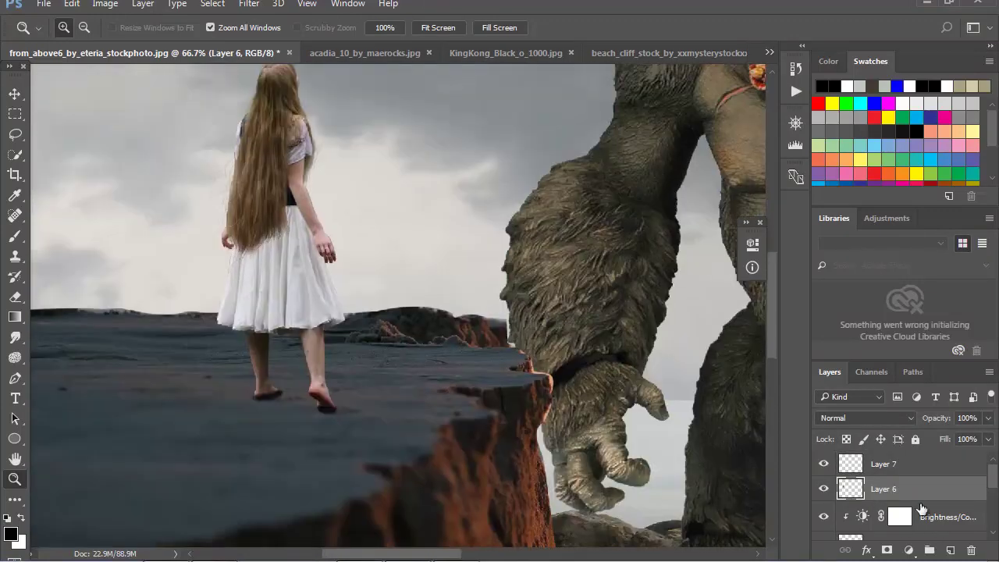
Duplicate Layer 6 and flip the girl copy vertically
{"action": "right_click", "coordinate": [904, 490]}
{"action": "left_click", "coordinate": [735, 84]}
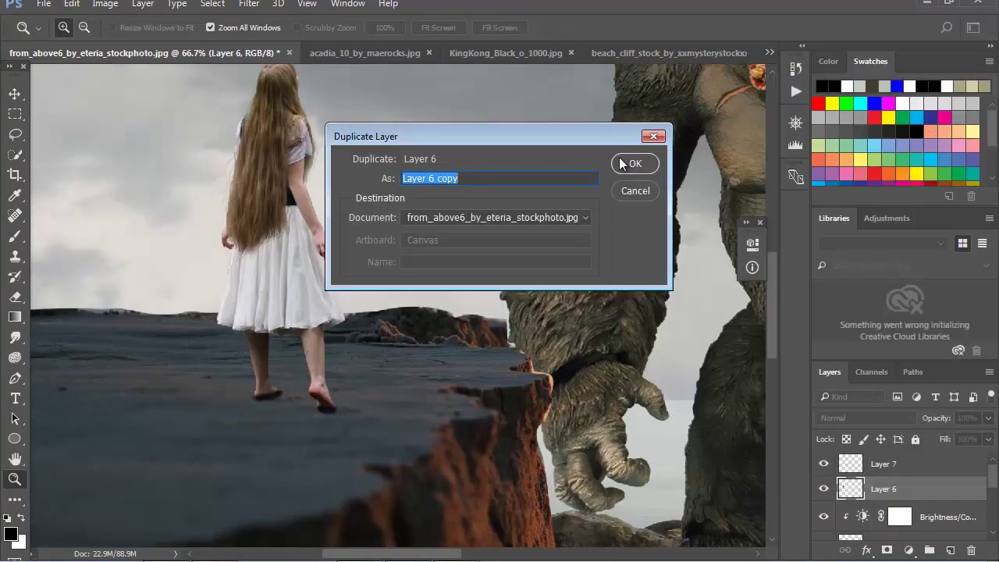
{"action": "left_click", "coordinate": [635, 163]}
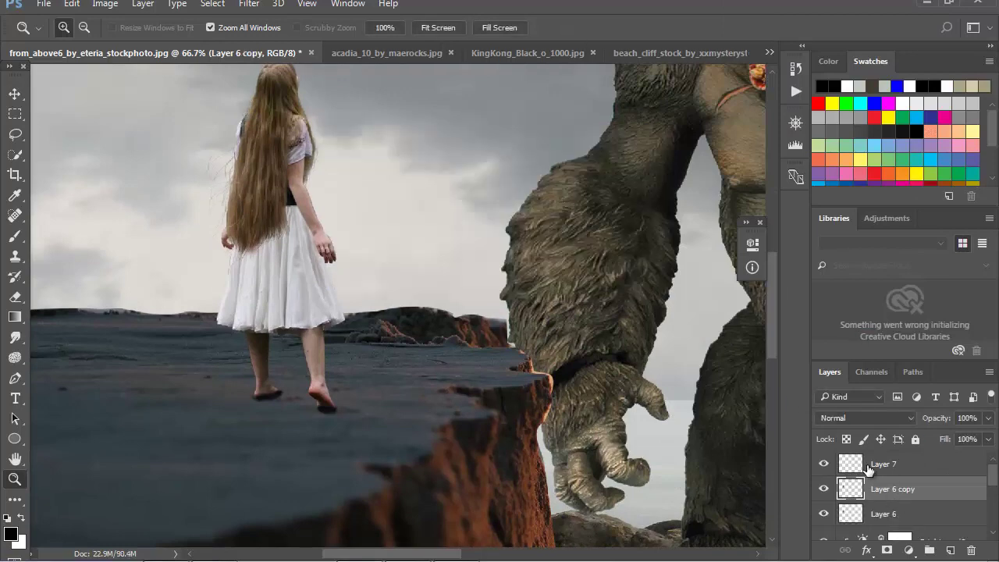
{"action": "key", "text": "ctrl+t"}
{"action": "right_click", "coordinate": [262, 153]}
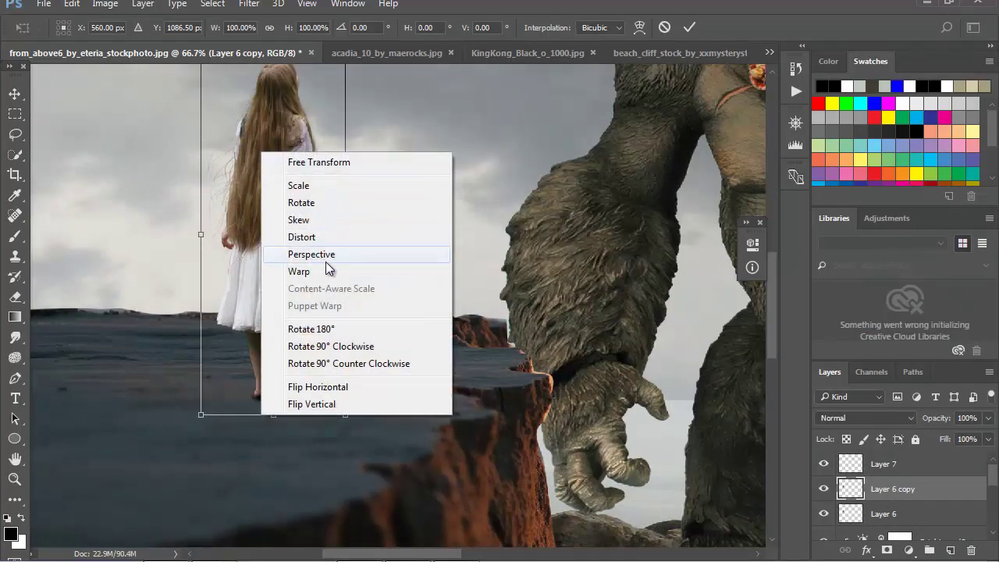
{"action": "left_click", "coordinate": [346, 405]}
Move and rotate the flipped copy to lie across the rock below her feet
{"action": "left_click_drag", "start_coordinate": [266, 179], "coordinate": [245, 395]}
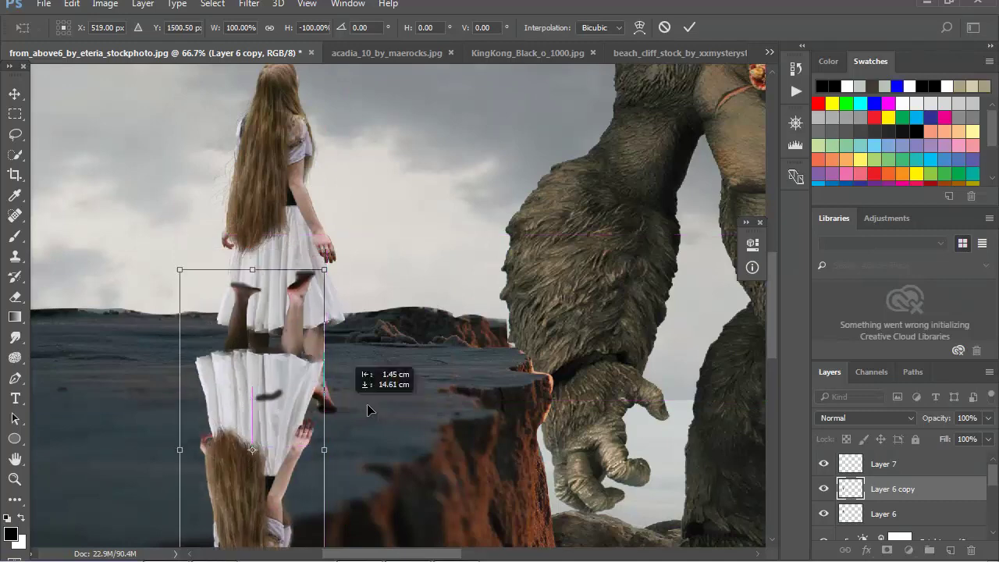
{"action": "mouse_move", "coordinate": [390, 336]}
{"action": "left_mouse_down"}
{"action": "mouse_move", "coordinate": [445, 172]}
{"action": "mouse_move", "coordinate": [432, 253]}
{"action": "left_mouse_up"}
{"action": "left_click_drag", "start_coordinate": [252, 547], "coordinate": [412, 259]}
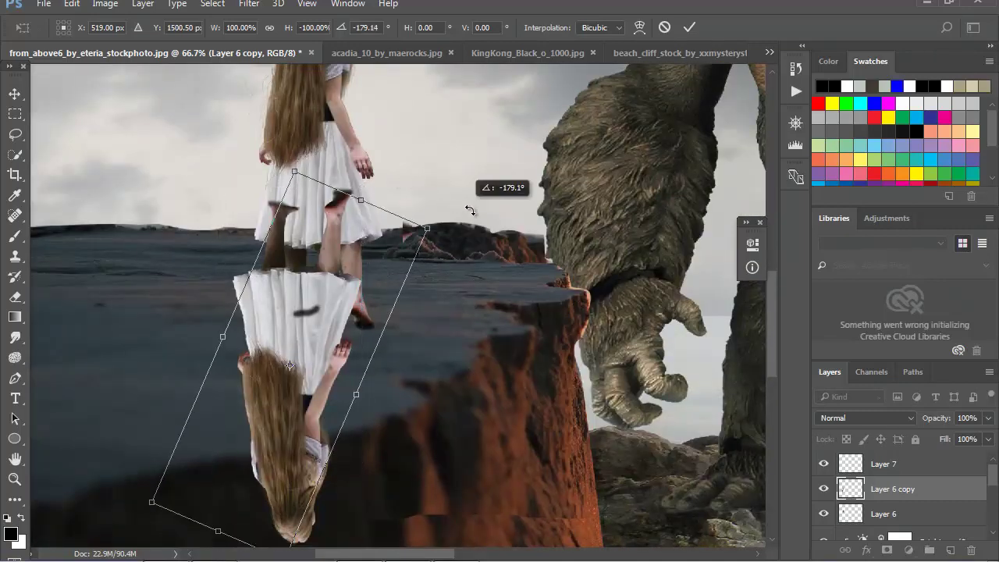
{"action": "left_click_drag", "start_coordinate": [345, 336], "coordinate": [271, 331]}
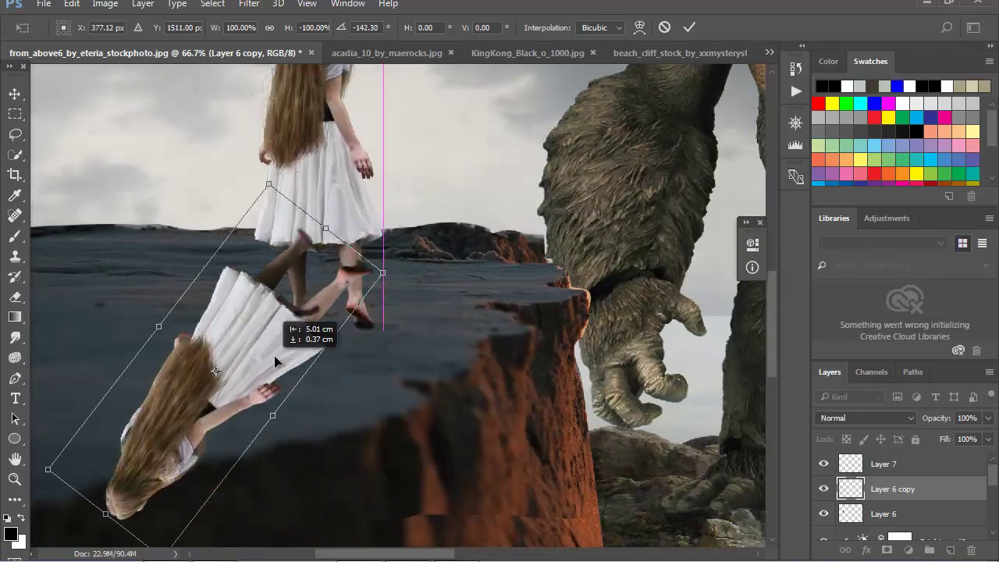
{"action": "mouse_move", "coordinate": [381, 273]}
{"action": "left_mouse_down"}
{"action": "mouse_move", "coordinate": [354, 266]}
{"action": "mouse_move", "coordinate": [311, 291]}
{"action": "mouse_move", "coordinate": [426, 285]}
{"action": "left_mouse_up"}
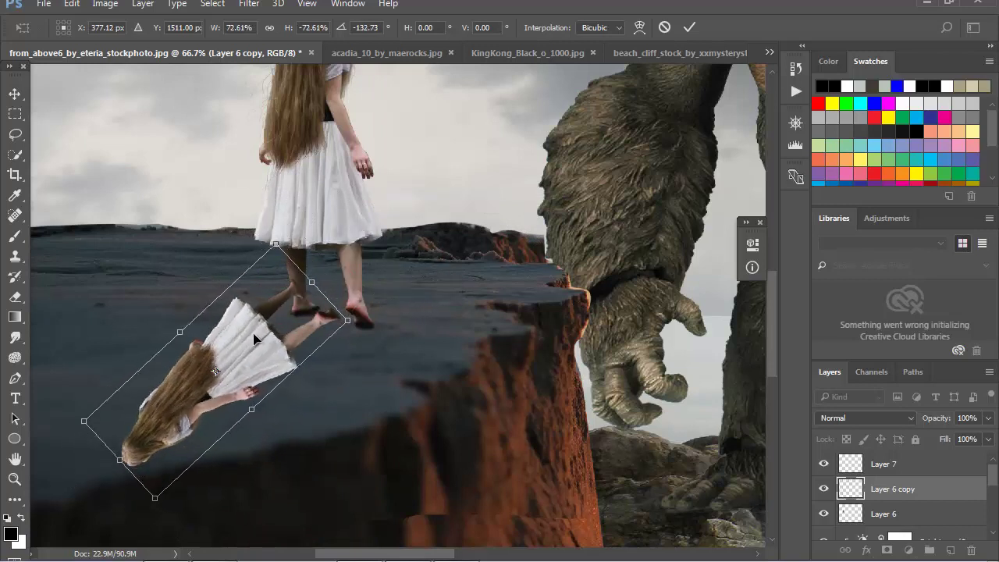
{"action": "mouse_move", "coordinate": [244, 347]}
{"action": "left_mouse_down"}
{"action": "mouse_move", "coordinate": [258, 360]}
{"action": "mouse_move", "coordinate": [246, 368]}
{"action": "mouse_move", "coordinate": [248, 357]}
{"action": "left_mouse_up"}
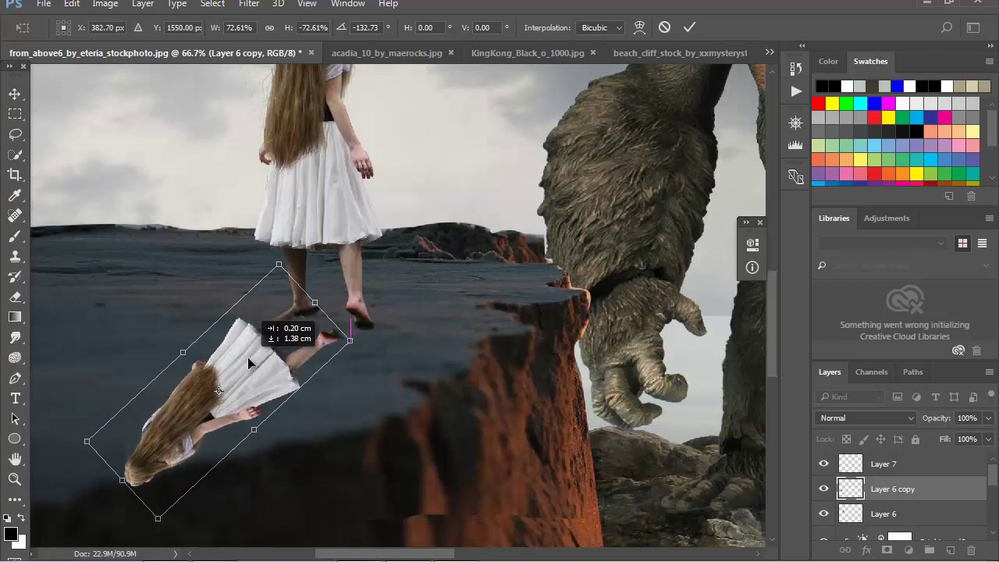
Warp the copy's feet to meet the real soles and commit the transform
{"action": "right_click", "coordinate": [275, 363]}
{"action": "left_click", "coordinate": [331, 213]}
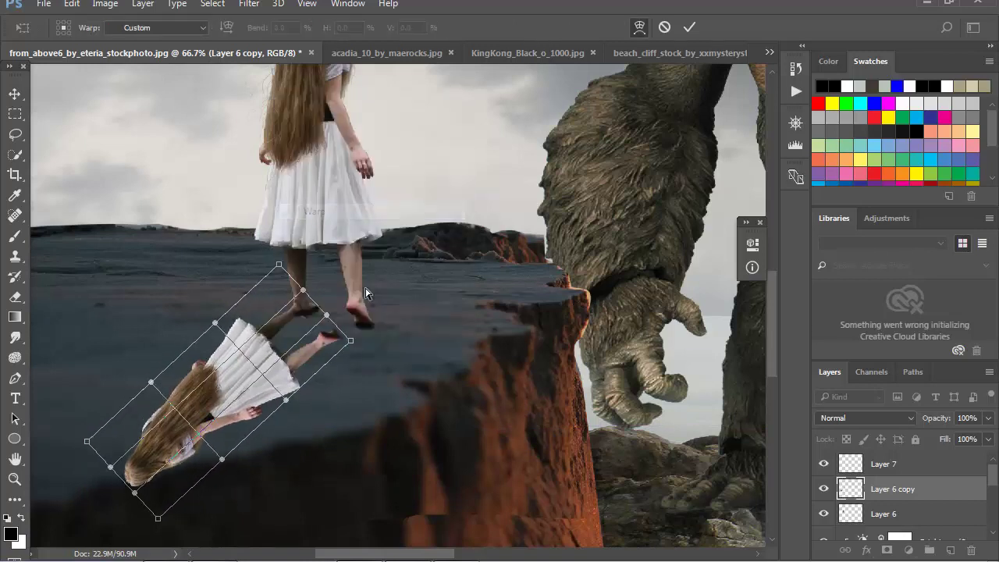
{"action": "left_click_drag", "start_coordinate": [352, 347], "coordinate": [397, 331]}
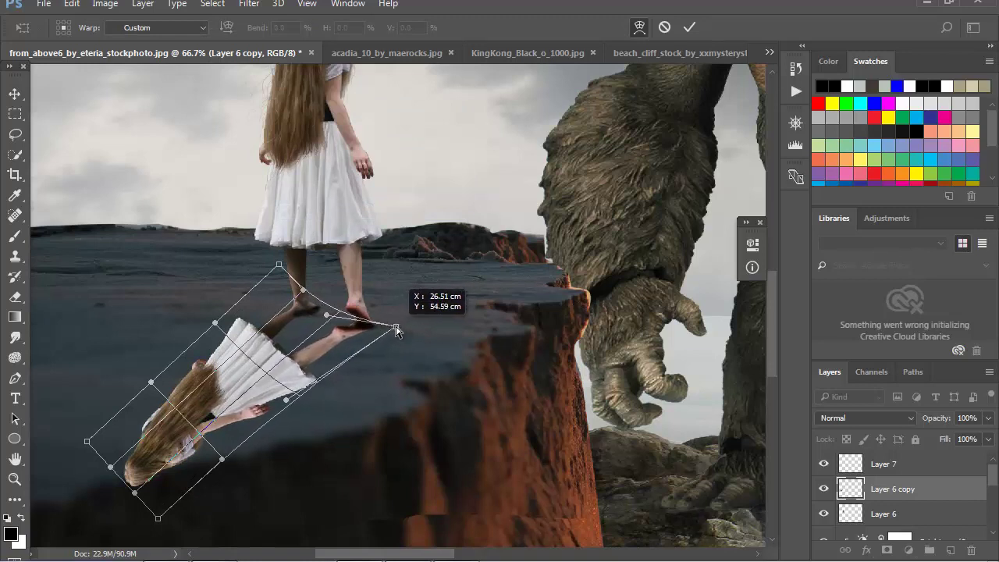
{"action": "key", "text": "Return"}
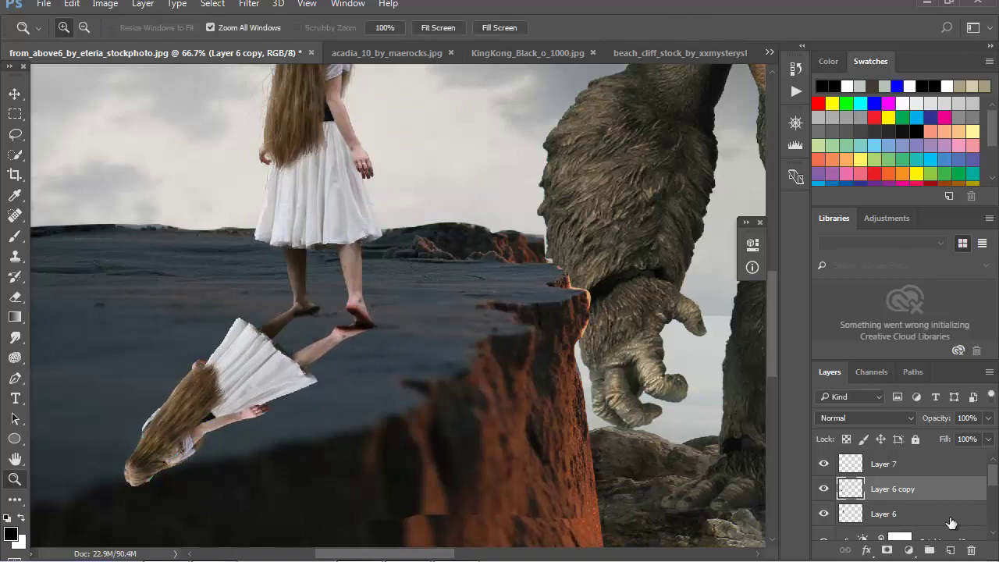
Add a layer mask to the flipped copy and check the join at the feet
{"action": "left_click", "coordinate": [887, 553]}
{"action": "key", "text": "b"}
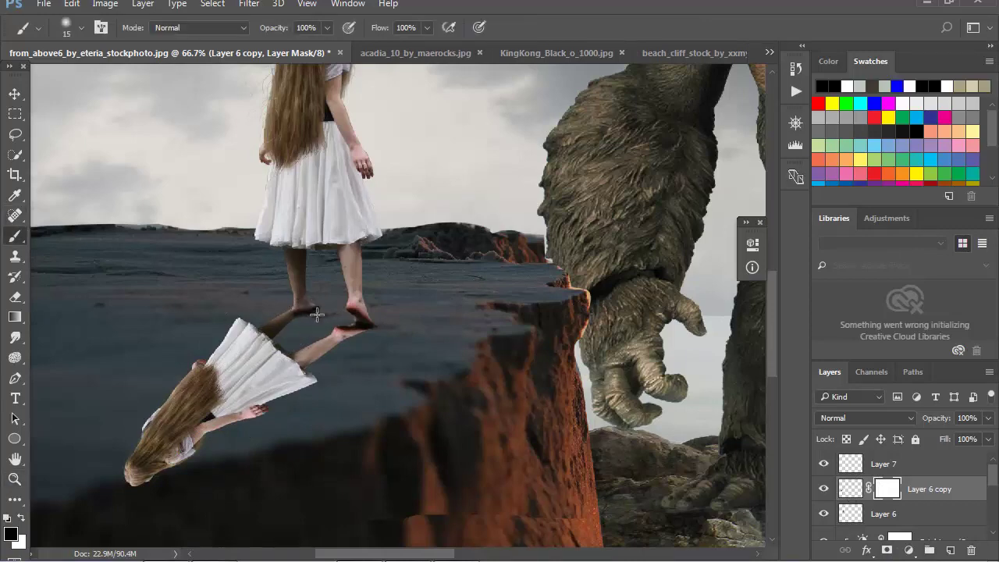
{"action": "key", "text": "z"}
{"action": "left_click", "coordinate": [293, 326]}
{"action": "left_click", "coordinate": [293, 327]}
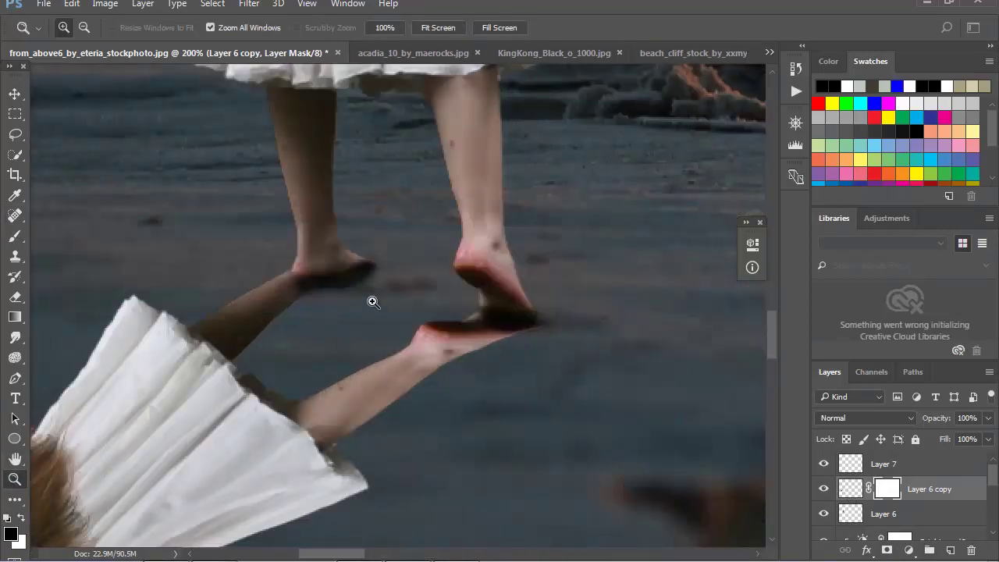
{"action": "left_click", "coordinate": [336, 312], "text": "alt"}
{"action": "left_click", "coordinate": [336, 312], "text": "alt"}
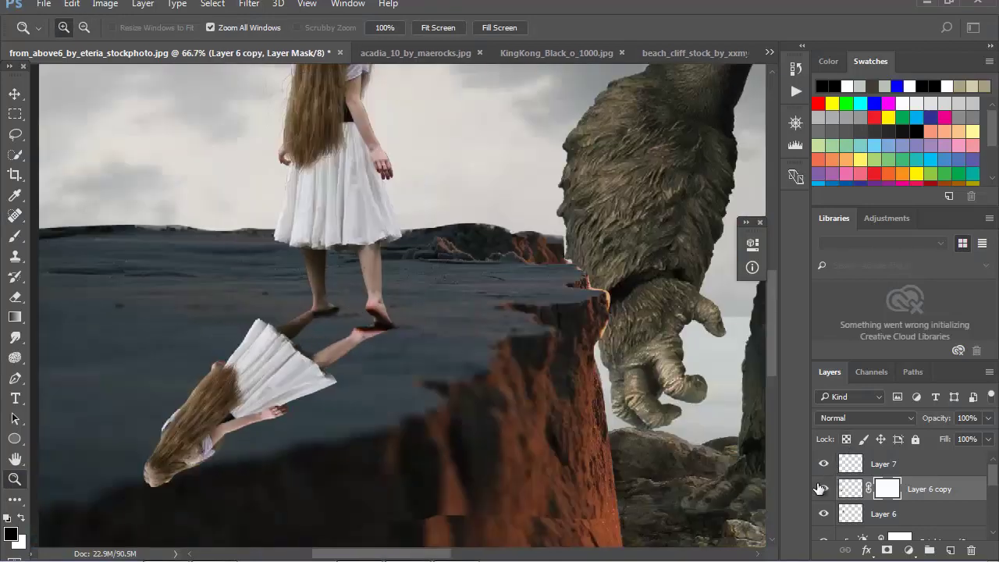
{"action": "left_click", "coordinate": [824, 489]}
Darken the copy with a clipped Hue/Saturation adjustment at Lightness -92
{"action": "left_click", "coordinate": [910, 551]}
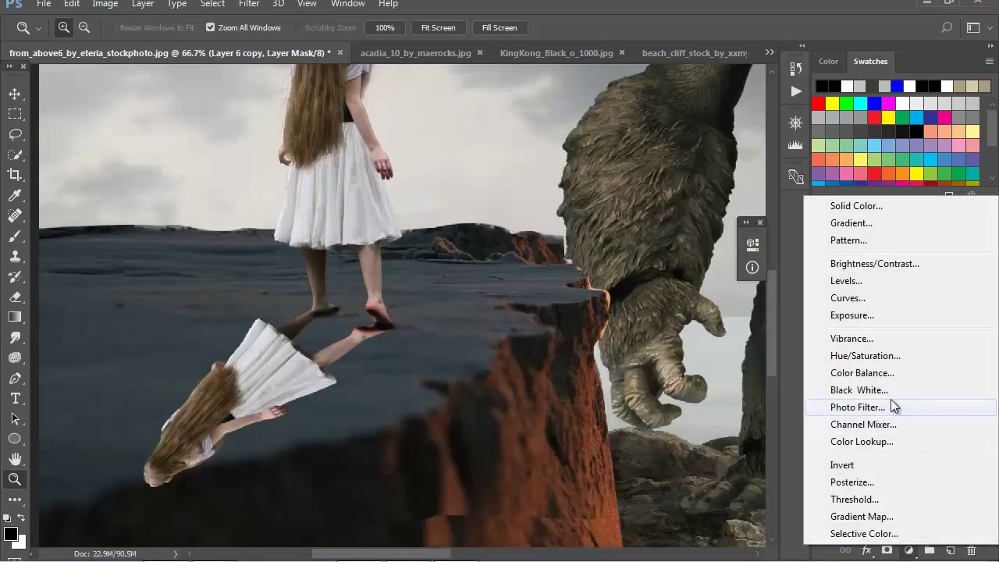
{"action": "left_click", "coordinate": [820, 353]}
{"action": "left_click_drag", "start_coordinate": [622, 406], "coordinate": [532, 405]}
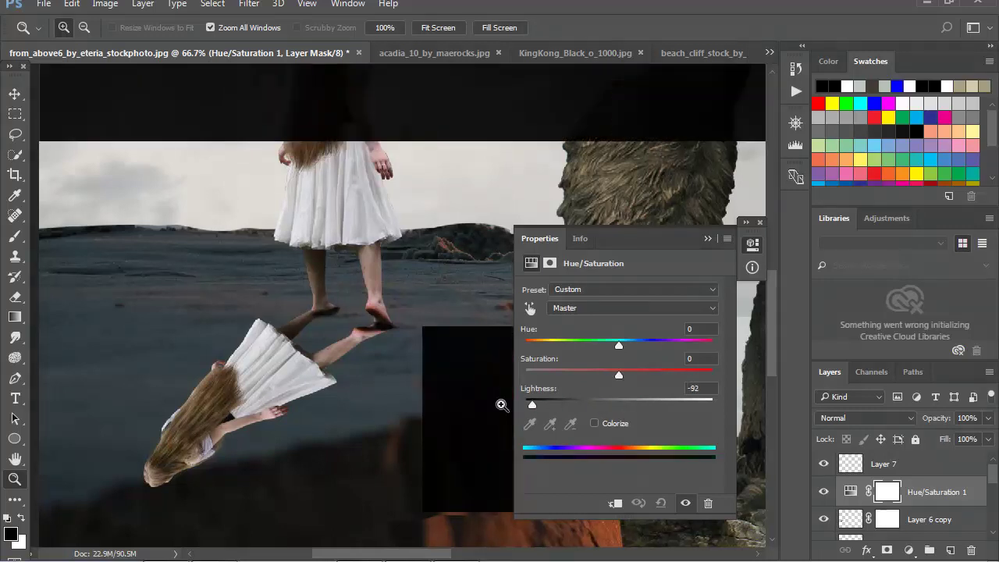
{"action": "left_click", "coordinate": [615, 503]}
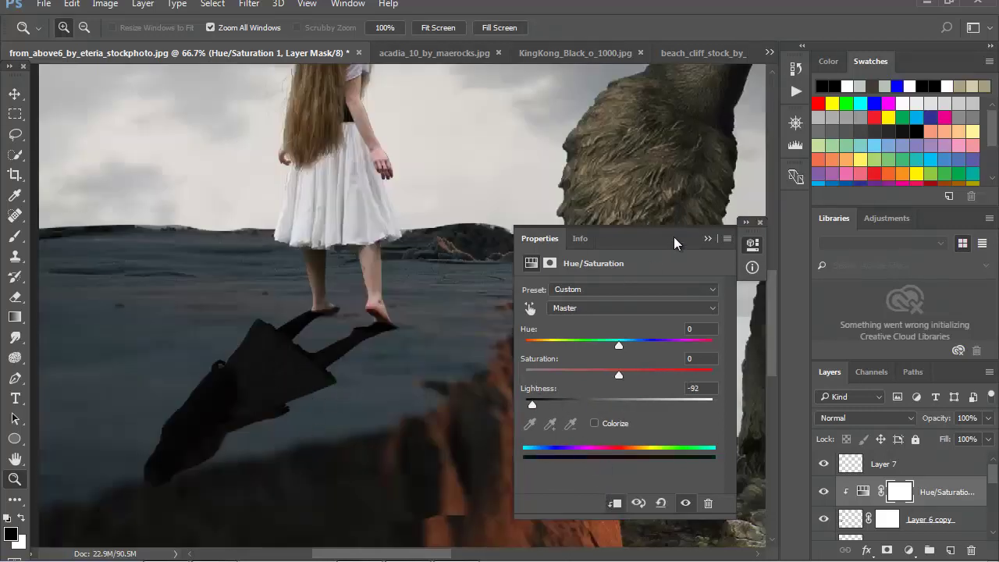
{"action": "left_click", "coordinate": [708, 239]}
{"action": "left_click", "coordinate": [989, 419]}
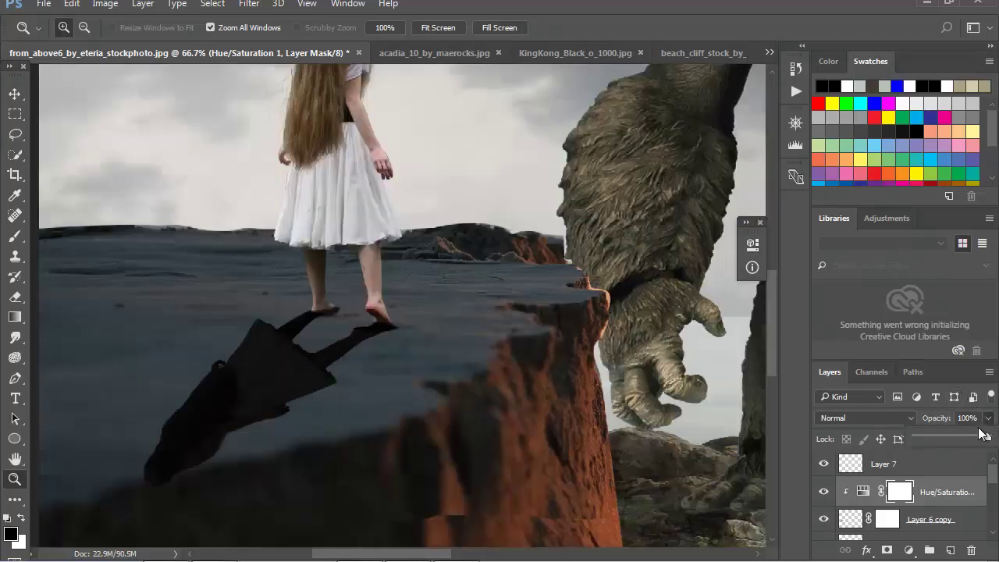
{"action": "left_click", "coordinate": [823, 492]}
{"action": "left_click", "coordinate": [824, 520]}
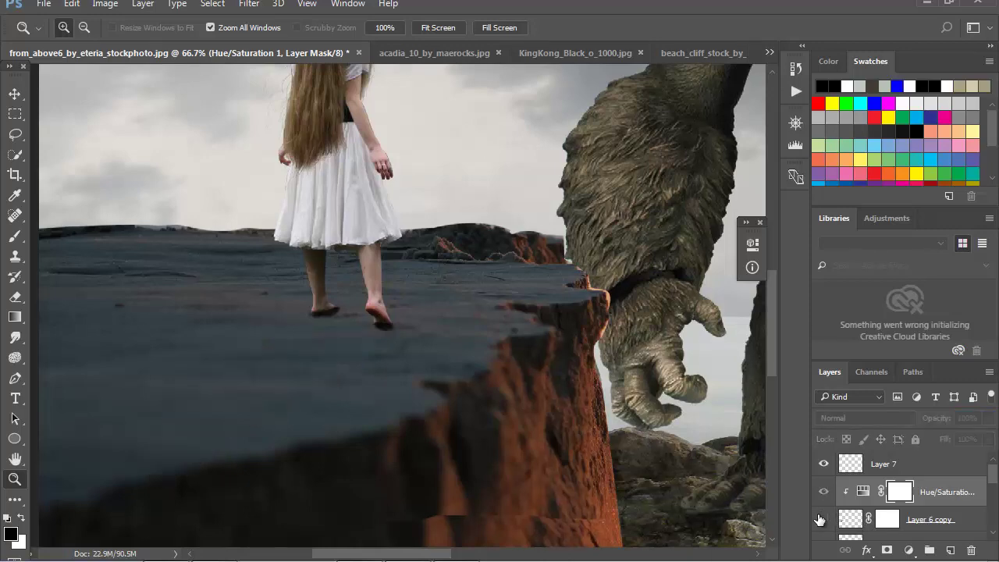
Merge the adjustment into the copy and fade the cast shadow to 63% opacity
{"action": "right_click", "coordinate": [930, 506]}
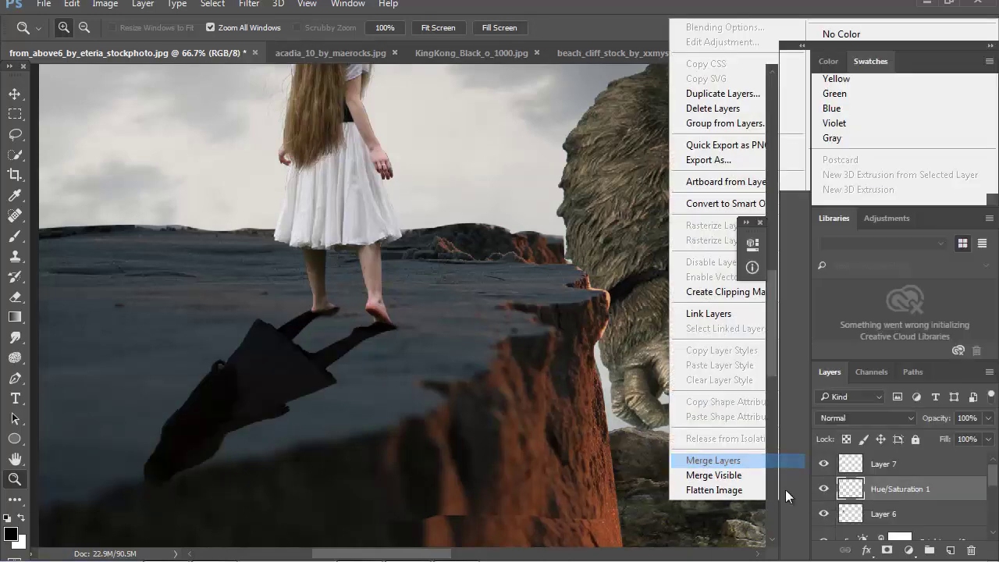
{"action": "left_click", "coordinate": [749, 460]}
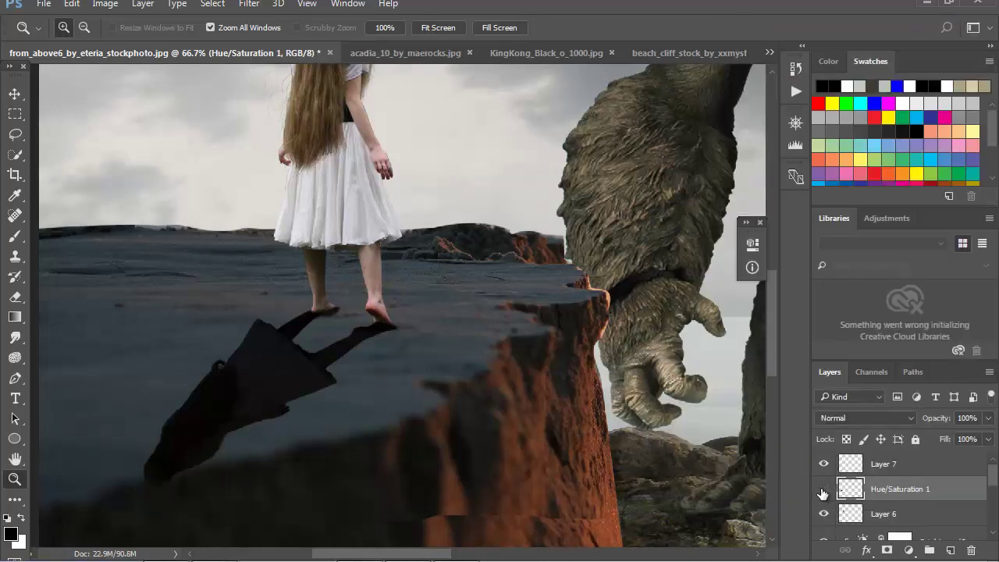
{"action": "left_click", "coordinate": [989, 418]}
{"action": "mouse_move", "coordinate": [970, 438]}
{"action": "left_mouse_down"}
{"action": "mouse_move", "coordinate": [938, 435]}
{"action": "mouse_move", "coordinate": [961, 435]}
{"action": "left_mouse_up"}
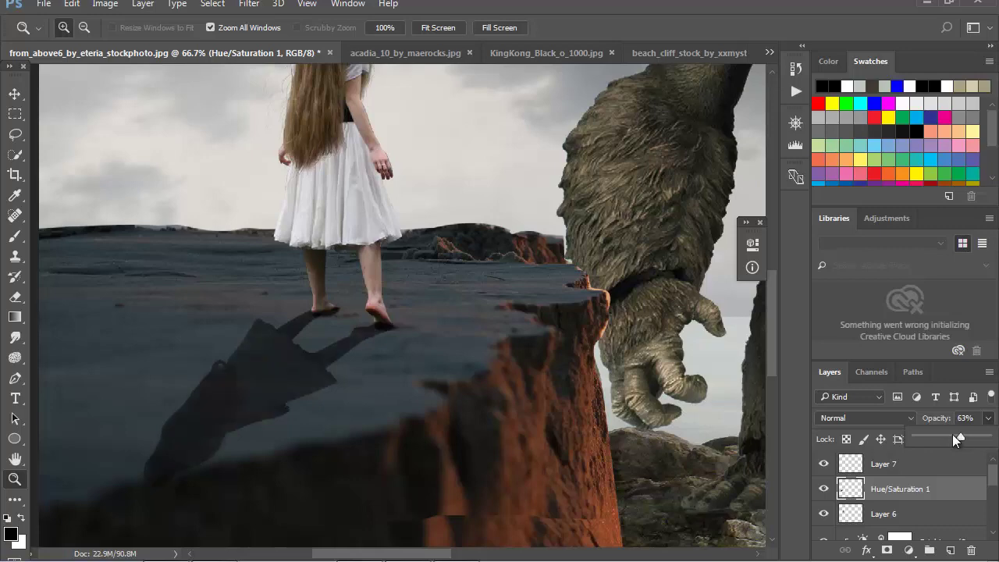
{"action": "left_click", "coordinate": [307, 393], "text": "alt"}
{"action": "left_click", "coordinate": [328, 379], "text": "alt"}
Zoom in on the cliff and toggle the cliff colour layer to compare
{"action": "left_click", "coordinate": [317, 399], "text": "alt"}
{"action": "left_click", "coordinate": [317, 399], "text": "alt"}
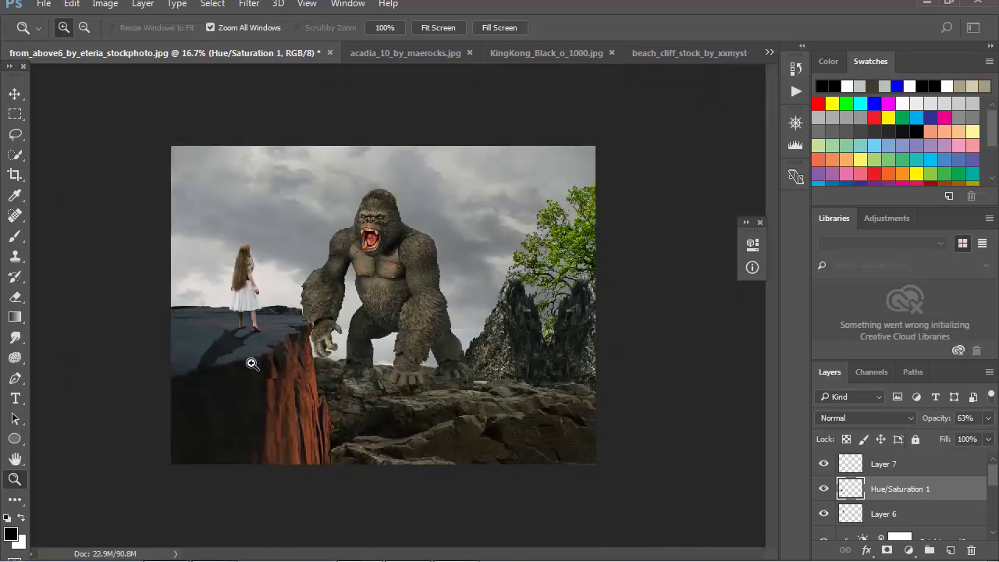
{"action": "left_click", "coordinate": [313, 368]}
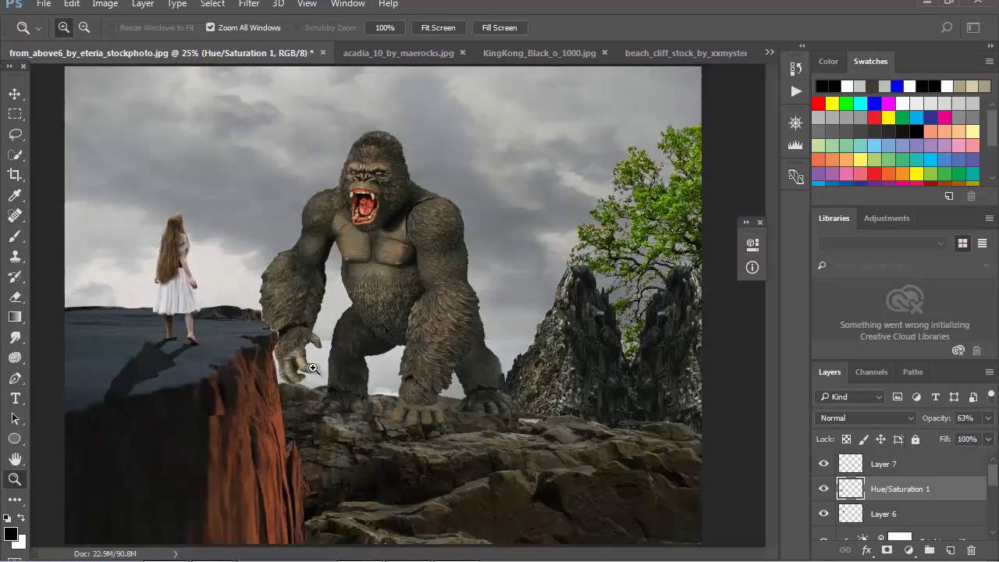
{"action": "left_click", "coordinate": [229, 356]}
{"action": "scroll", "coordinate": [495, 362], "scroll_direction": "down", "scroll_amount": 2}
{"action": "scroll", "coordinate": [495, 361], "scroll_direction": "down", "scroll_amount": 2}
{"action": "scroll", "coordinate": [818, 497], "scroll_direction": "down", "scroll_amount": 3}
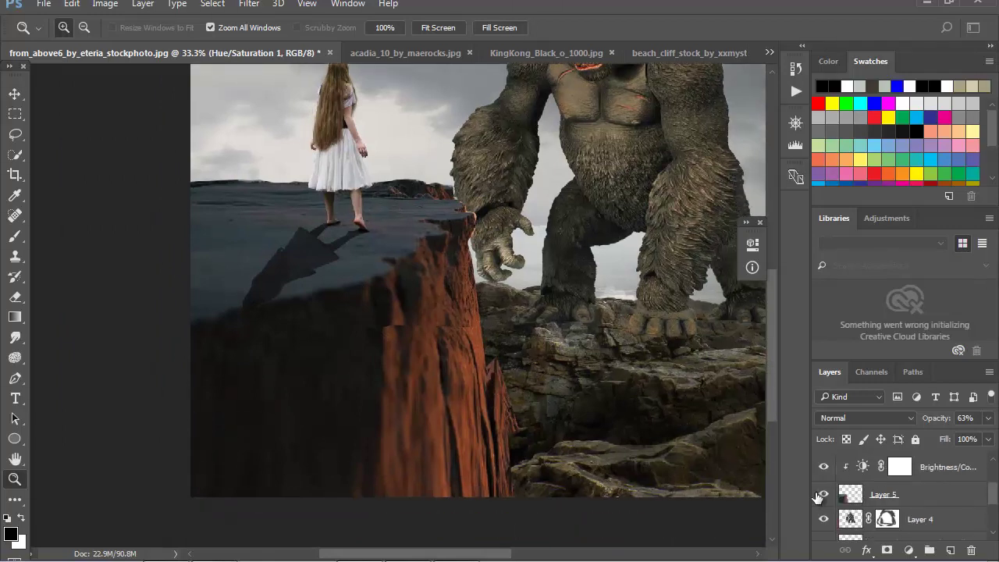
{"action": "left_click", "coordinate": [824, 494]}
{"action": "left_click", "coordinate": [823, 494]}
{"action": "left_click", "coordinate": [876, 500]}
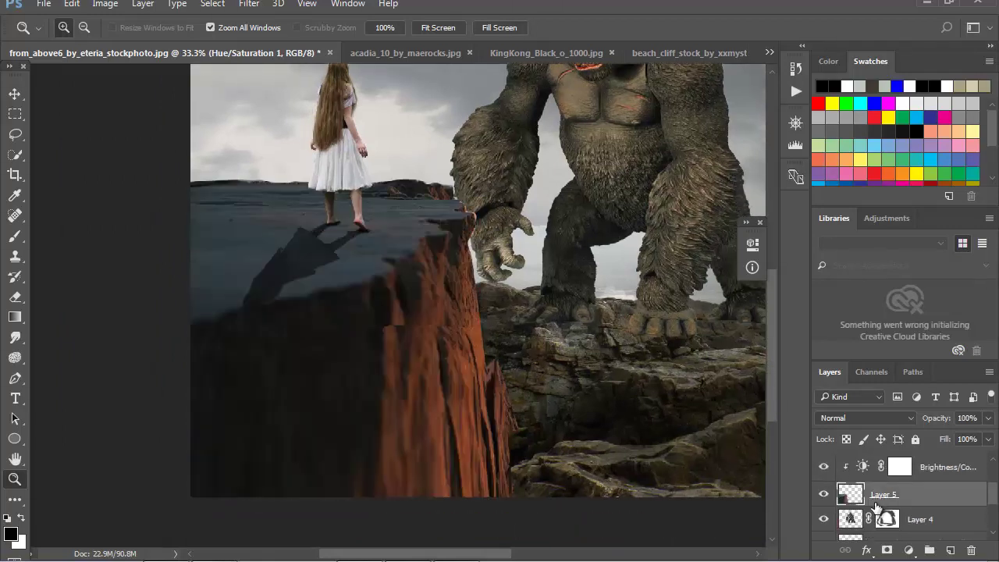
Paint on the Brightness/Contrast mask to brighten the cliff top and upper cliff face
{"action": "left_click", "coordinate": [899, 467]}
{"action": "left_click", "coordinate": [820, 466]}
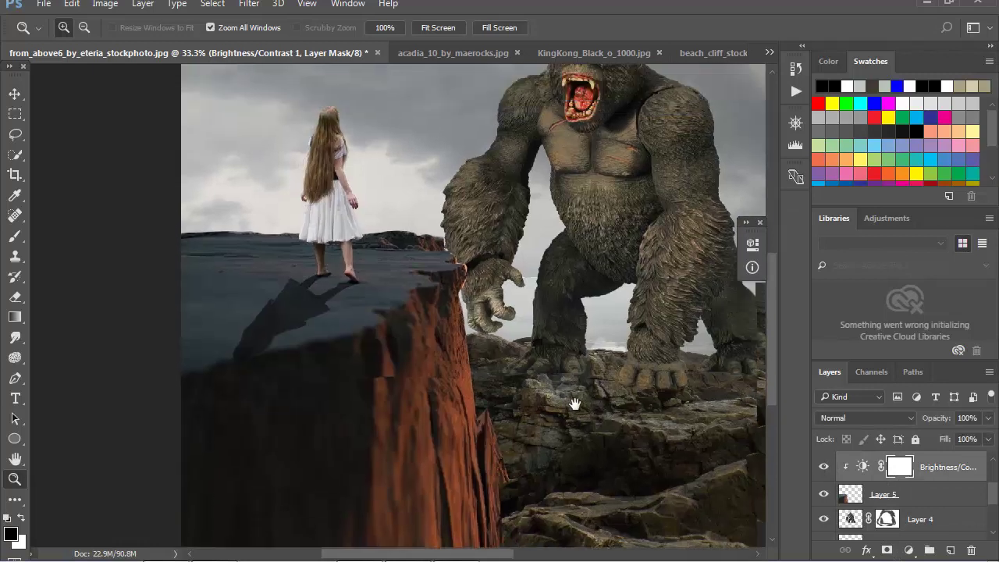
{"action": "scroll", "coordinate": [476, 312], "scroll_direction": "up", "scroll_amount": 2}
{"action": "left_click", "coordinate": [15, 235]}
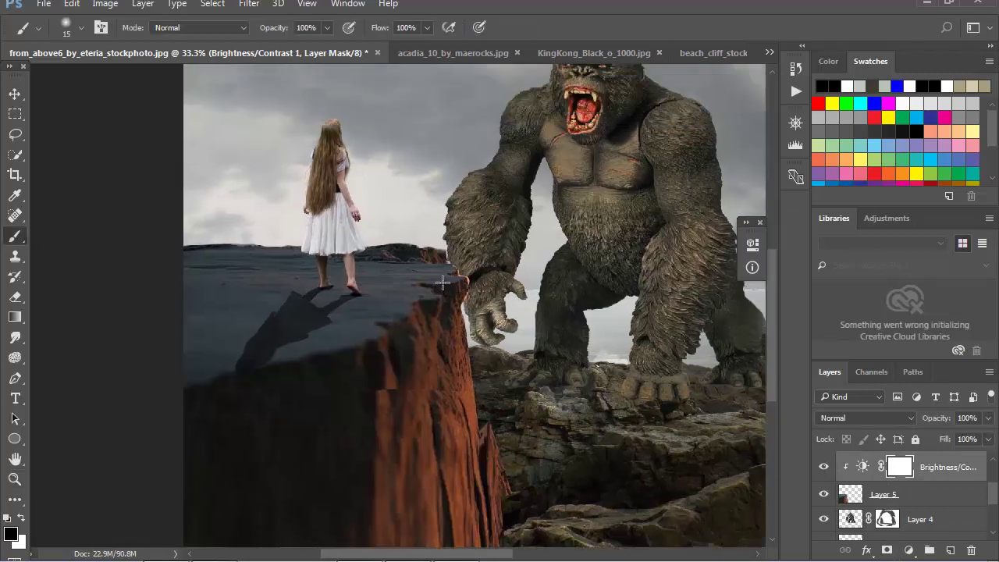
{"action": "left_click_drag", "start_coordinate": [406, 341], "coordinate": [403, 316]}
{"action": "left_click_drag", "start_coordinate": [428, 259], "coordinate": [257, 260]}
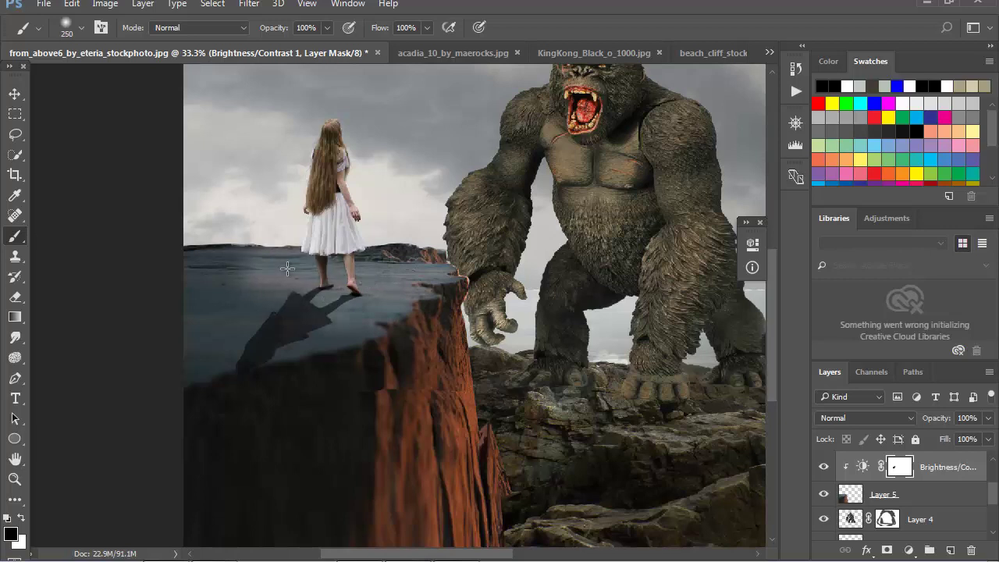
{"action": "mouse_move", "coordinate": [414, 312]}
{"action": "left_mouse_down"}
{"action": "mouse_move", "coordinate": [363, 294]}
{"action": "mouse_move", "coordinate": [266, 312]}
{"action": "mouse_move", "coordinate": [218, 273]}
{"action": "mouse_move", "coordinate": [292, 294]}
{"action": "mouse_move", "coordinate": [323, 354]}
{"action": "mouse_move", "coordinate": [427, 316]}
{"action": "left_mouse_up"}
{"action": "left_click", "coordinate": [14, 479]}
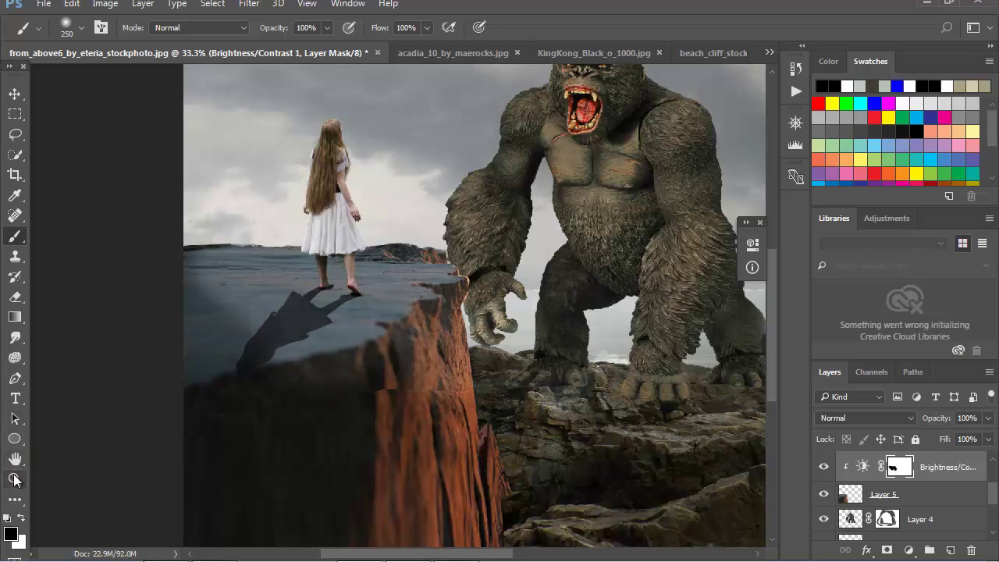
{"action": "left_click", "coordinate": [300, 370], "text": "alt"}
Nudge King Kong into place and raise the foreground rocks
{"action": "left_click", "coordinate": [342, 328]}
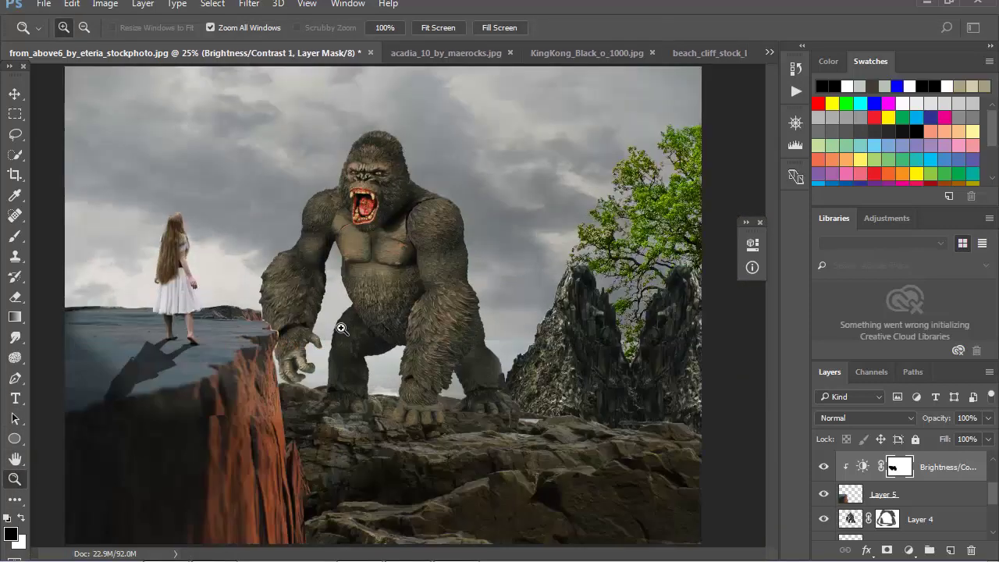
{"action": "left_click", "coordinate": [15, 94]}
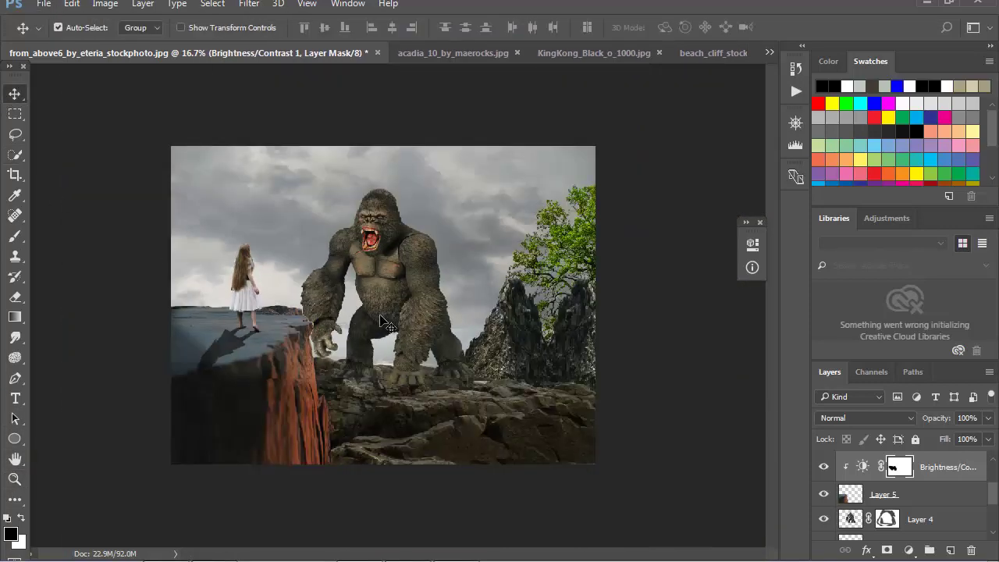
{"action": "left_click_drag", "start_coordinate": [402, 295], "coordinate": [425, 301]}
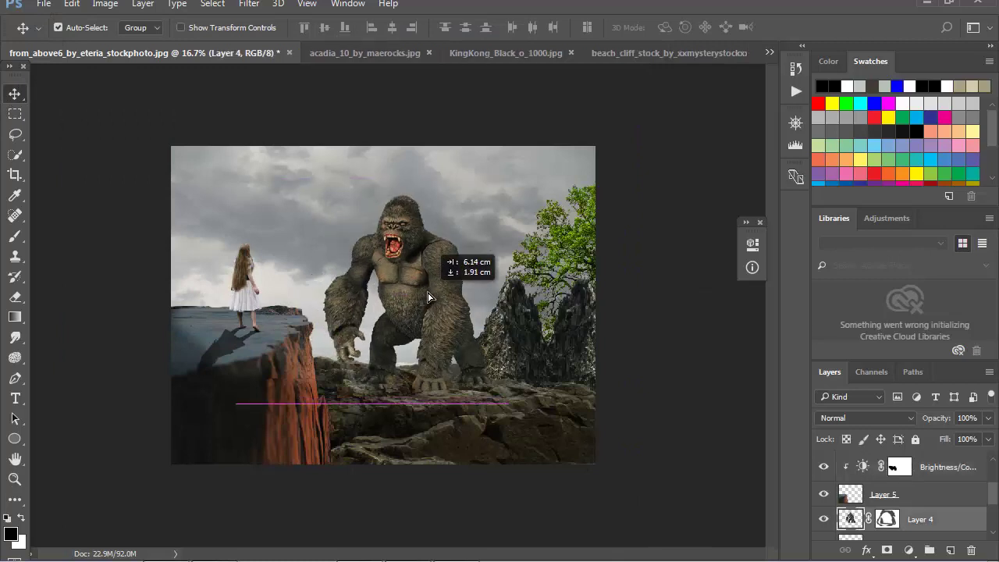
{"action": "left_click_drag", "start_coordinate": [461, 433], "coordinate": [473, 430]}
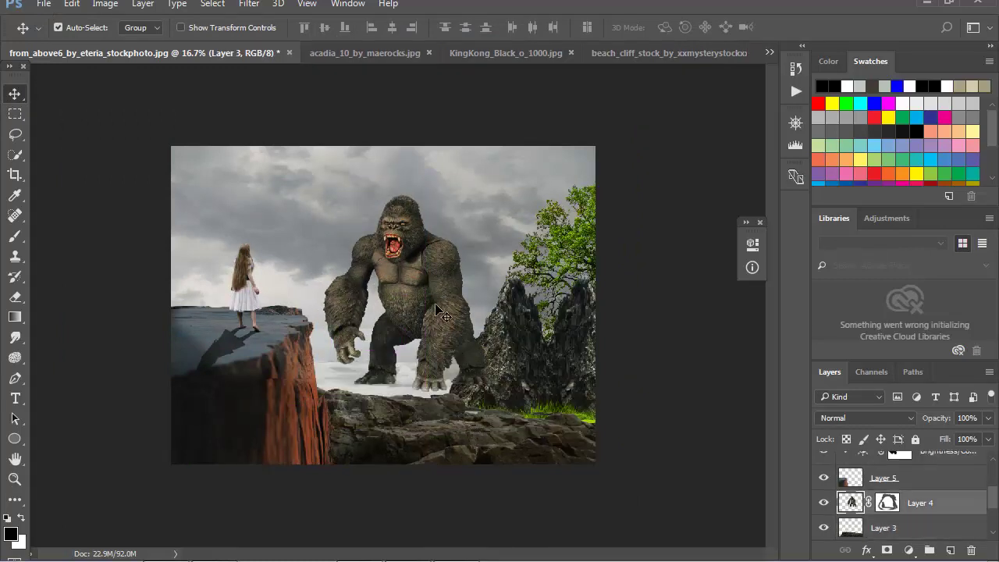
{"action": "left_click_drag", "start_coordinate": [439, 314], "coordinate": [411, 301]}
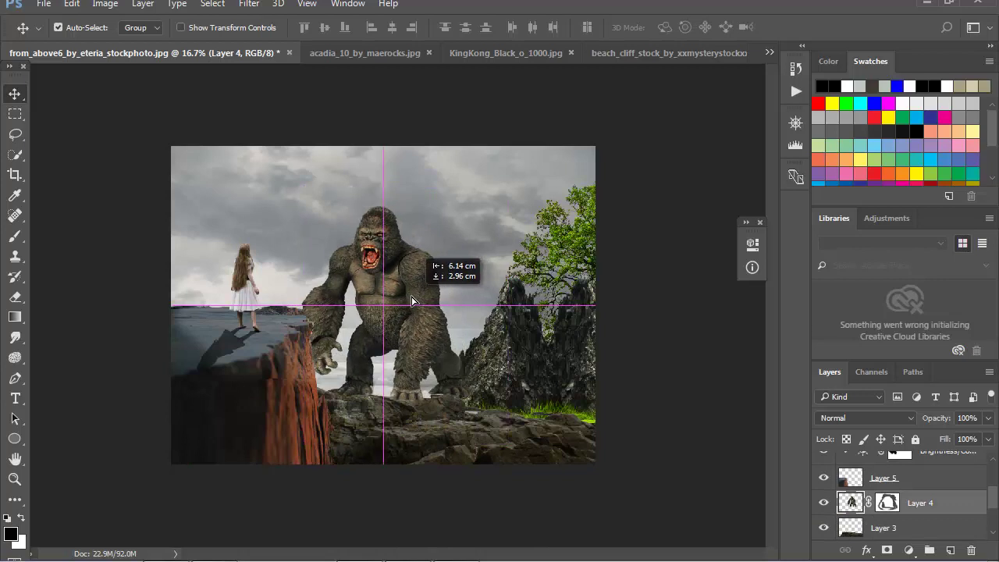
{"action": "left_click_drag", "start_coordinate": [466, 440], "coordinate": [456, 386]}
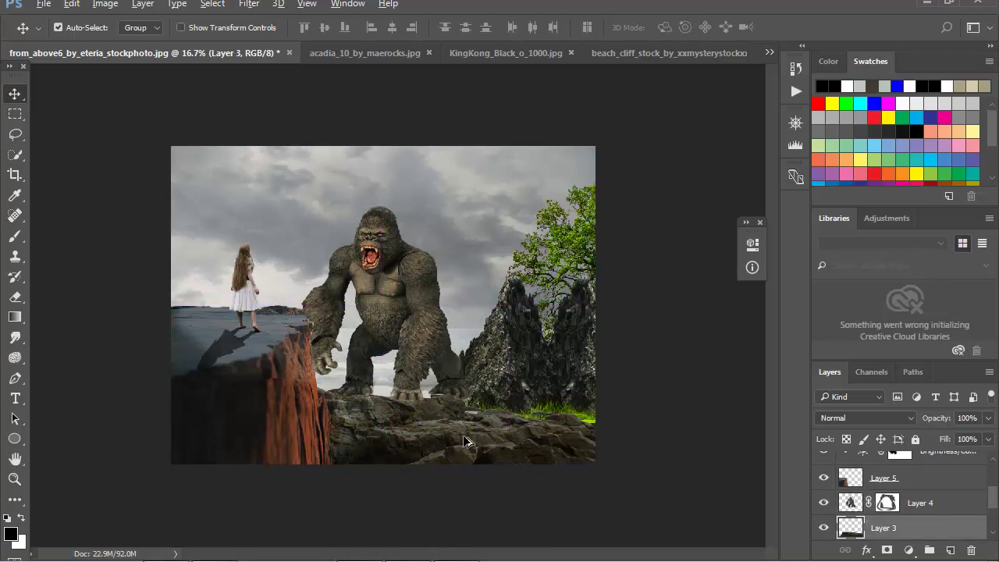
Duplicate the rocks layer, rotate it about 10 degrees and place it under King Kong's feet
{"action": "key", "text": "ctrl+j"}
{"action": "key", "text": "ctrl+t"}
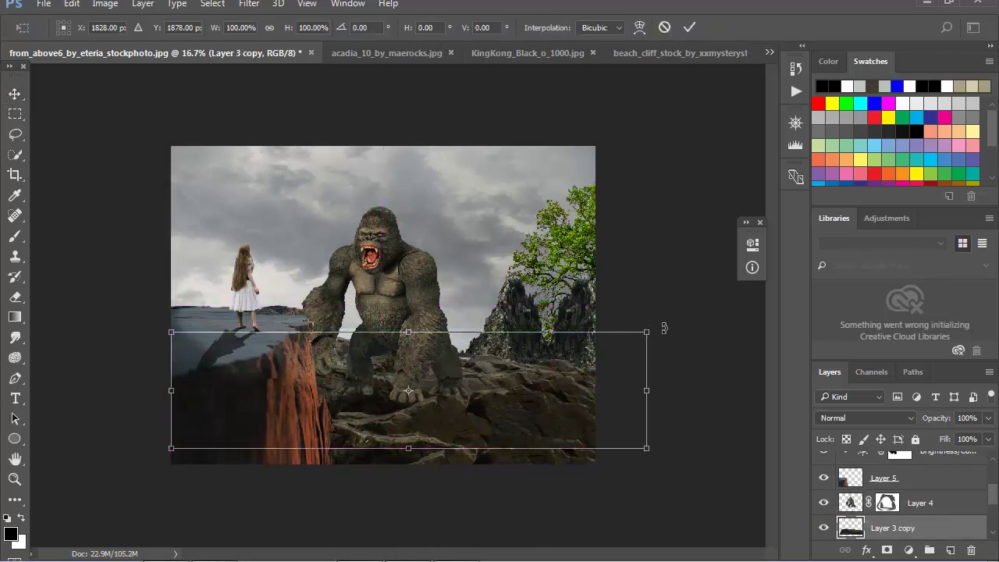
{"action": "left_click_drag", "start_coordinate": [664, 326], "coordinate": [678, 414]}
{"action": "left_click_drag", "start_coordinate": [514, 450], "coordinate": [548, 483]}
{"action": "mouse_move", "coordinate": [714, 465]}
{"action": "left_mouse_down"}
{"action": "mouse_move", "coordinate": [706, 394]}
{"action": "mouse_move", "coordinate": [601, 411]}
{"action": "left_mouse_up"}
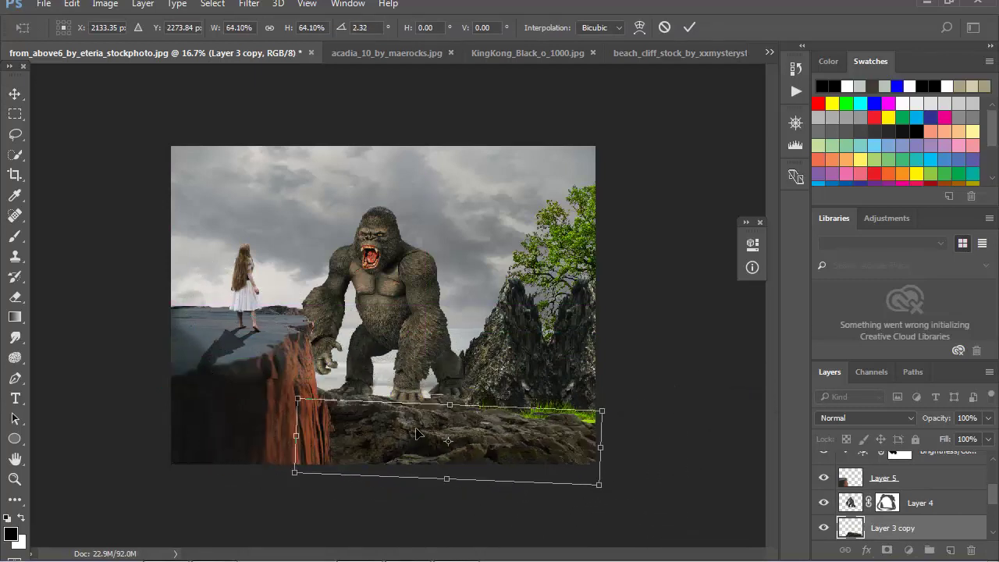
{"action": "mouse_move", "coordinate": [416, 434]}
{"action": "left_mouse_down"}
{"action": "mouse_move", "coordinate": [388, 396]}
{"action": "mouse_move", "coordinate": [357, 414]}
{"action": "left_mouse_up"}
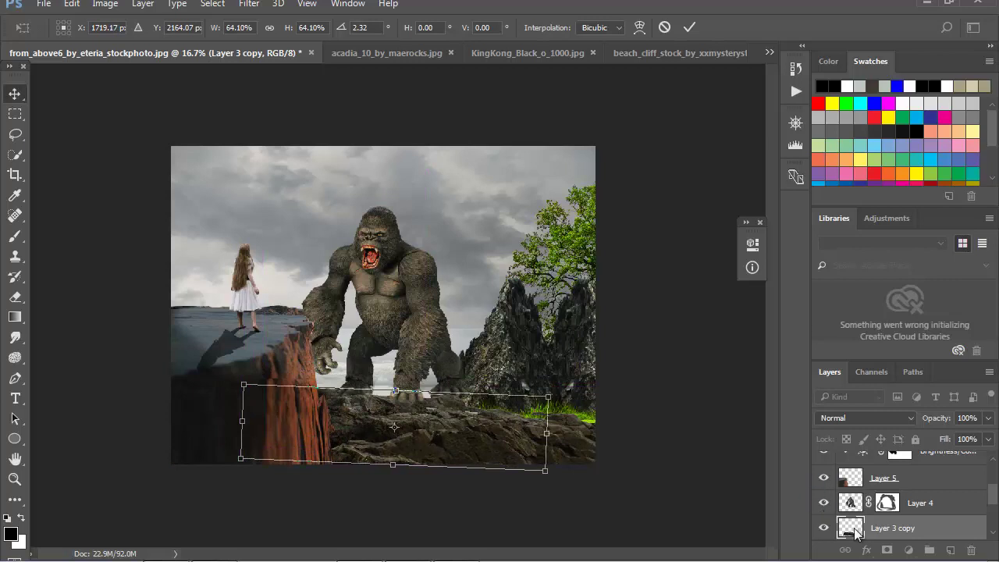
{"action": "key", "text": "Return"}
Compare the rock layers and move King Kong down onto the rocks
{"action": "scroll", "coordinate": [851, 502], "scroll_direction": "down", "scroll_amount": 2}
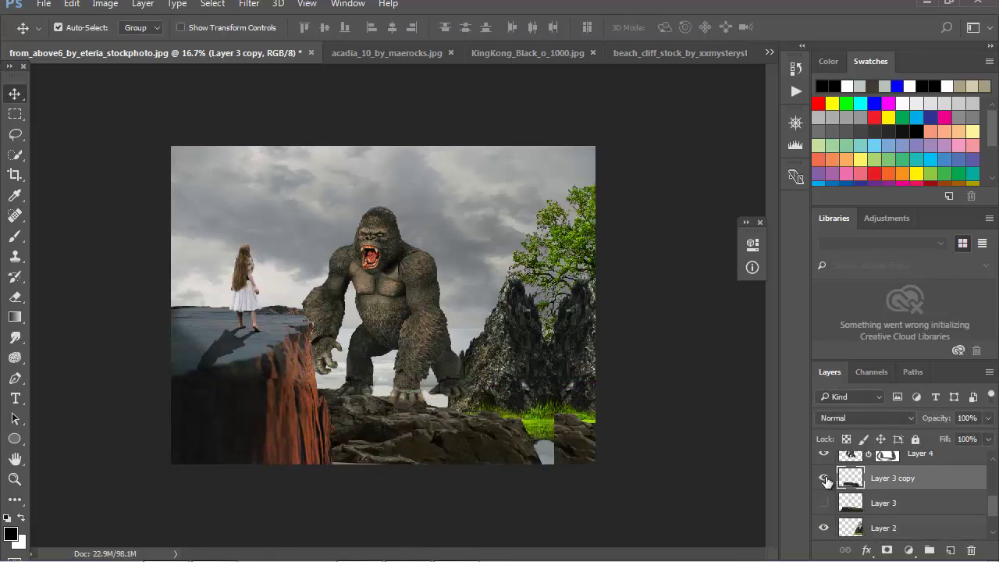
{"action": "left_click", "coordinate": [824, 478]}
{"action": "left_click", "coordinate": [824, 502]}
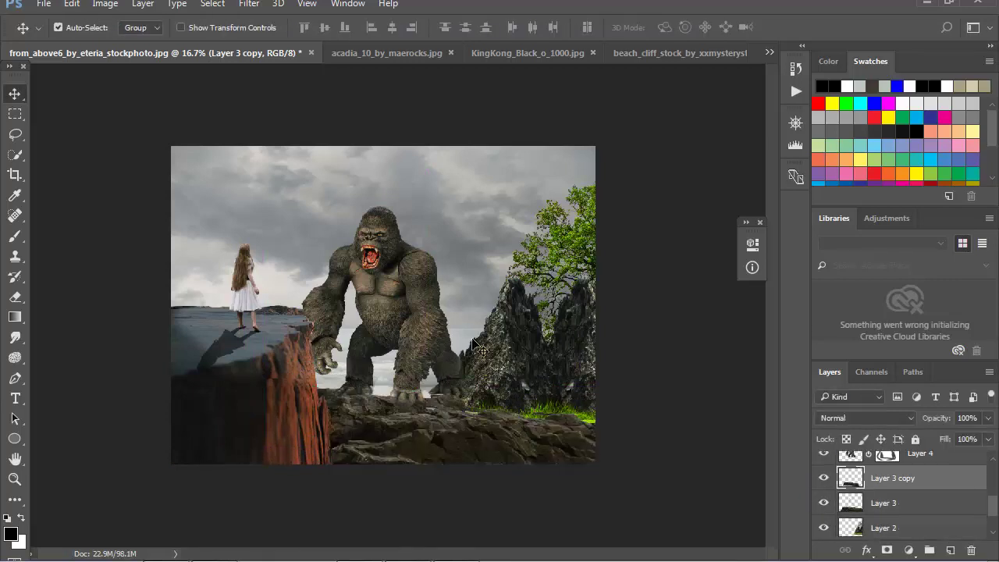
{"action": "mouse_move", "coordinate": [412, 280]}
{"action": "left_mouse_down"}
{"action": "mouse_move", "coordinate": [414, 295]}
{"action": "mouse_move", "coordinate": [428, 295]}
{"action": "left_mouse_up"}
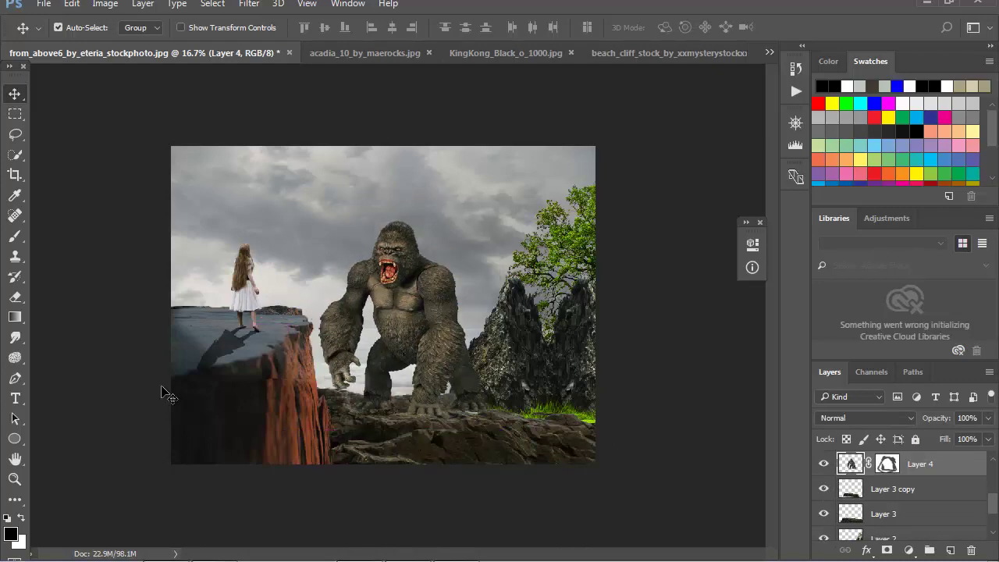
Zoom in on King Kong's feet
{"action": "key", "text": "z"}
{"action": "left_click", "coordinate": [381, 333]}
{"action": "left_click", "coordinate": [413, 339]}
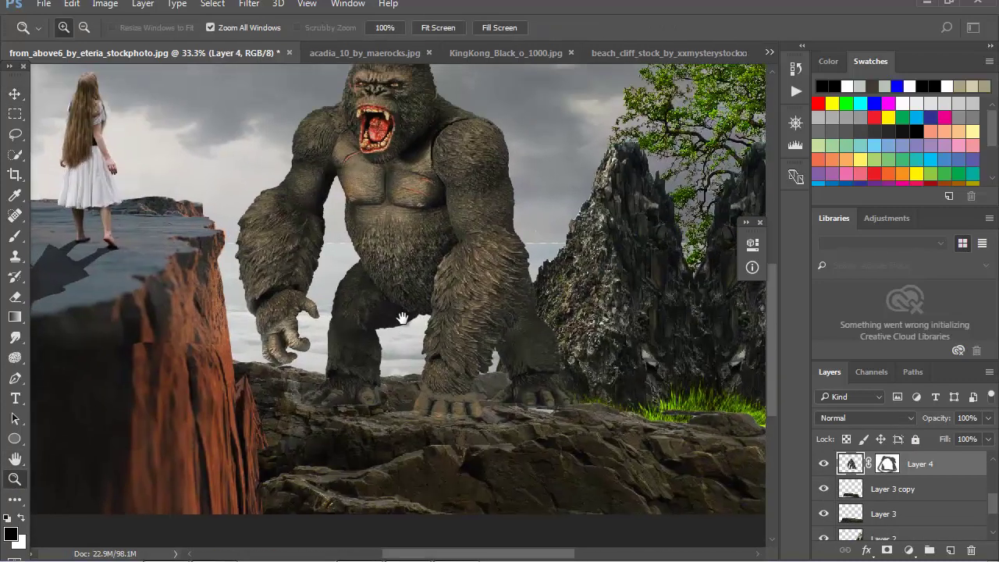
{"action": "left_click", "coordinate": [404, 360], "text": "alt"}
{"action": "left_click", "coordinate": [404, 360]}
{"action": "left_click", "coordinate": [456, 456], "text": "alt"}
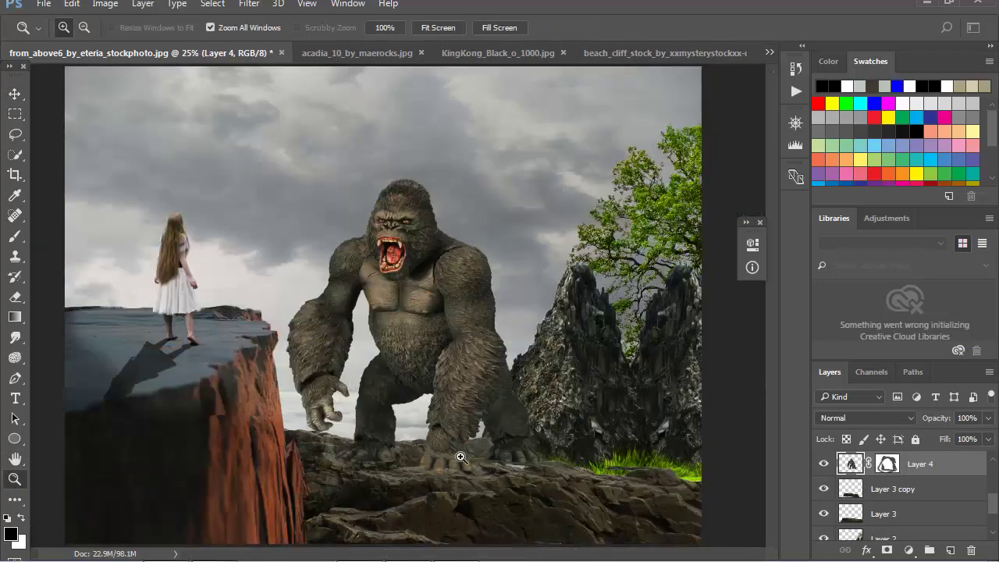
{"action": "left_click", "coordinate": [442, 326]}
{"action": "left_click_drag", "start_coordinate": [442, 325], "coordinate": [425, 312]}
{"action": "left_click", "coordinate": [425, 313]}
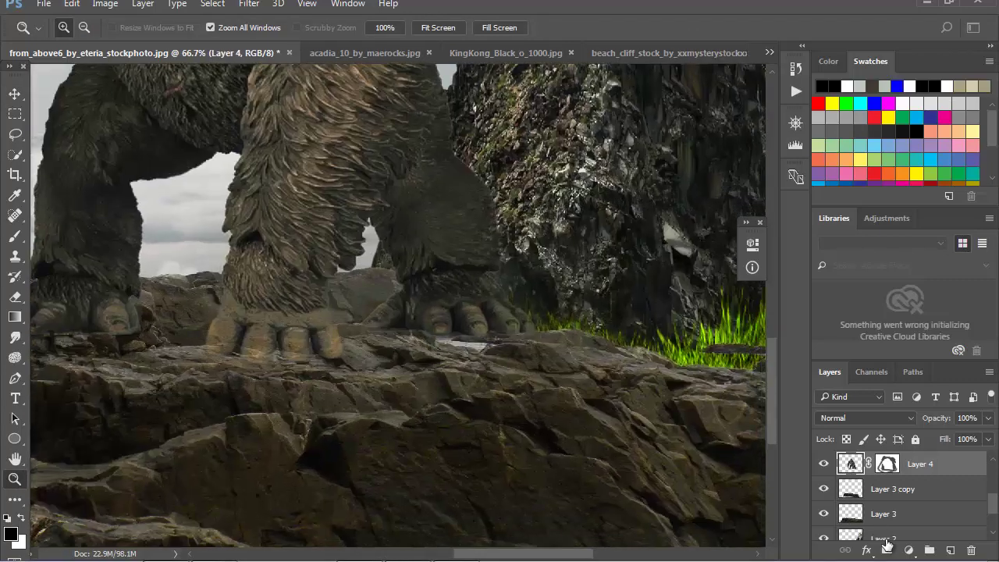
Paint black contact shadows under King Kong's feet on a new layer
{"action": "left_click", "coordinate": [951, 552]}
{"action": "key", "text": "b"}
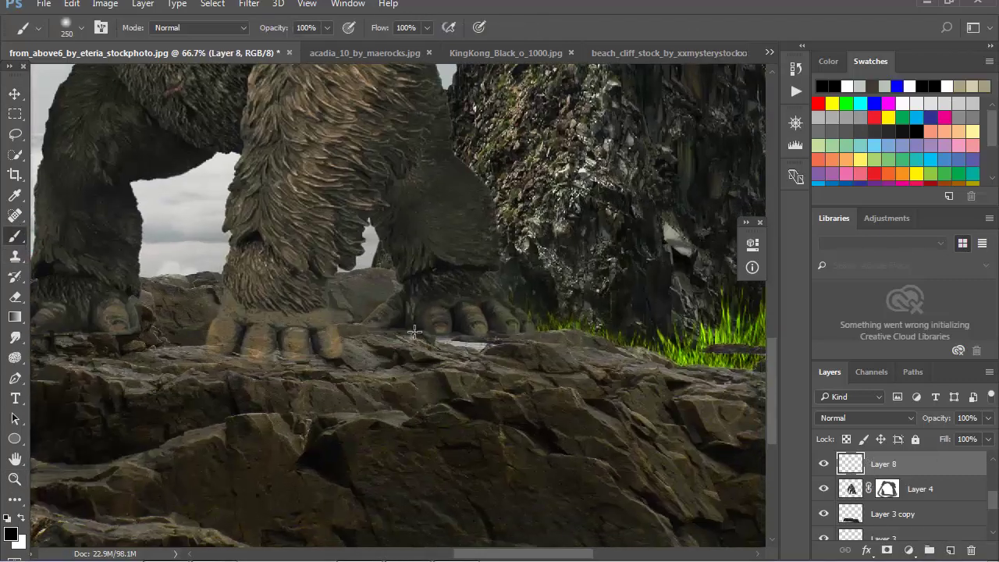
{"action": "left_click", "coordinate": [414, 333]}
{"action": "key", "text": "ctrl+z"}
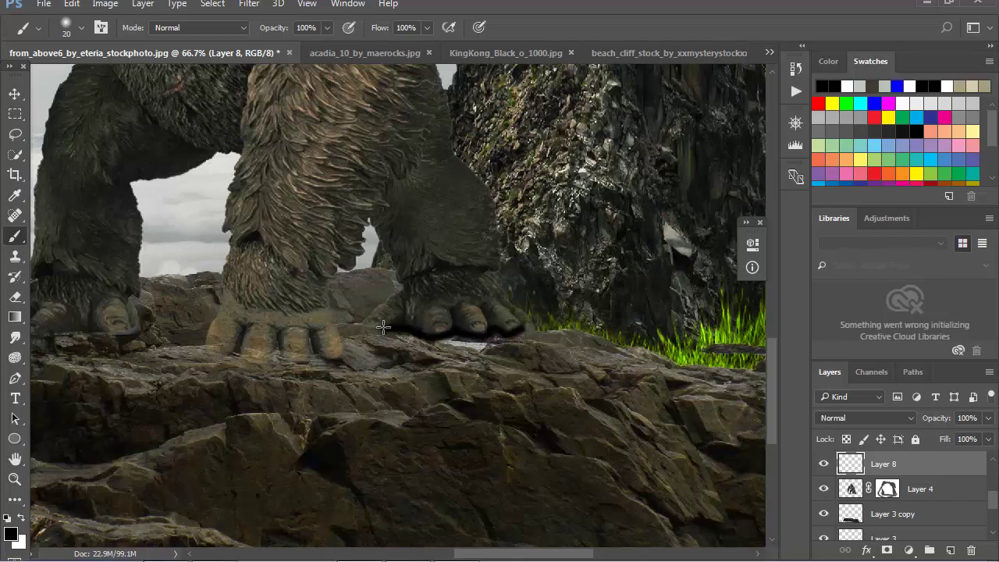
{"action": "scroll", "coordinate": [407, 393], "scroll_direction": "up", "scroll_amount": 3}
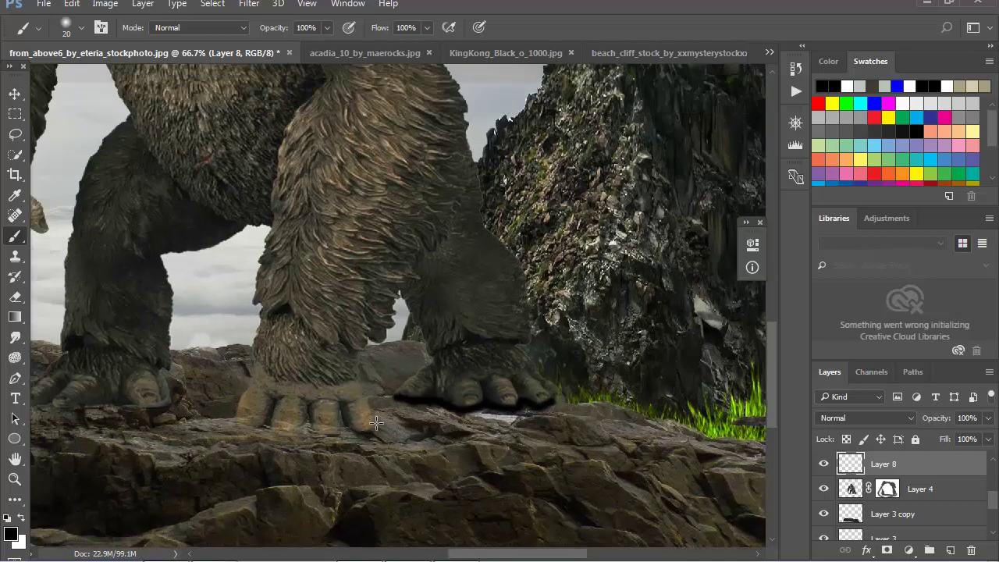
{"action": "scroll", "coordinate": [312, 414], "scroll_direction": "left", "scroll_amount": 6}
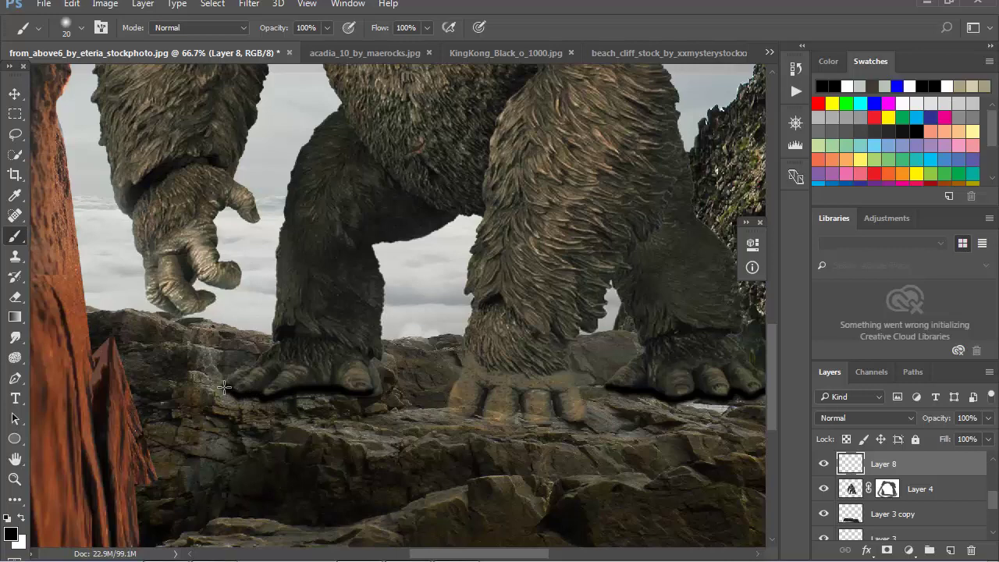
{"action": "scroll", "coordinate": [429, 388], "scroll_direction": "right", "scroll_amount": 4}
Set the feet-shadow layer to 84% opacity and view the whole composition
{"action": "left_click", "coordinate": [823, 464]}
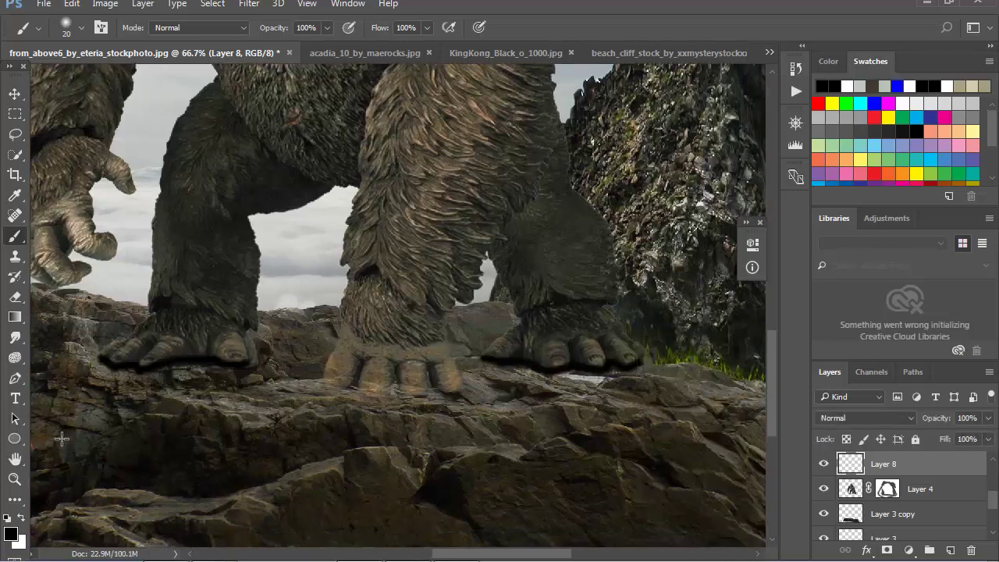
{"action": "left_click", "coordinate": [983, 437]}
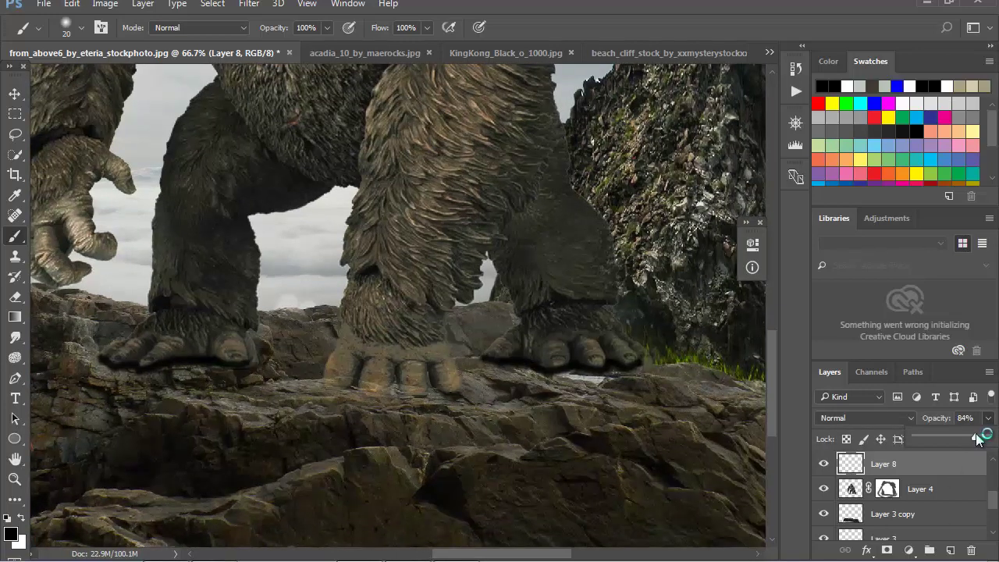
{"action": "left_click", "coordinate": [14, 480]}
{"action": "left_click", "coordinate": [362, 413], "text": "alt"}
Duplicate the Kong layer (Layer 4) to create Layer 4 copy
{"action": "left_click", "coordinate": [383, 425], "text": "alt"}
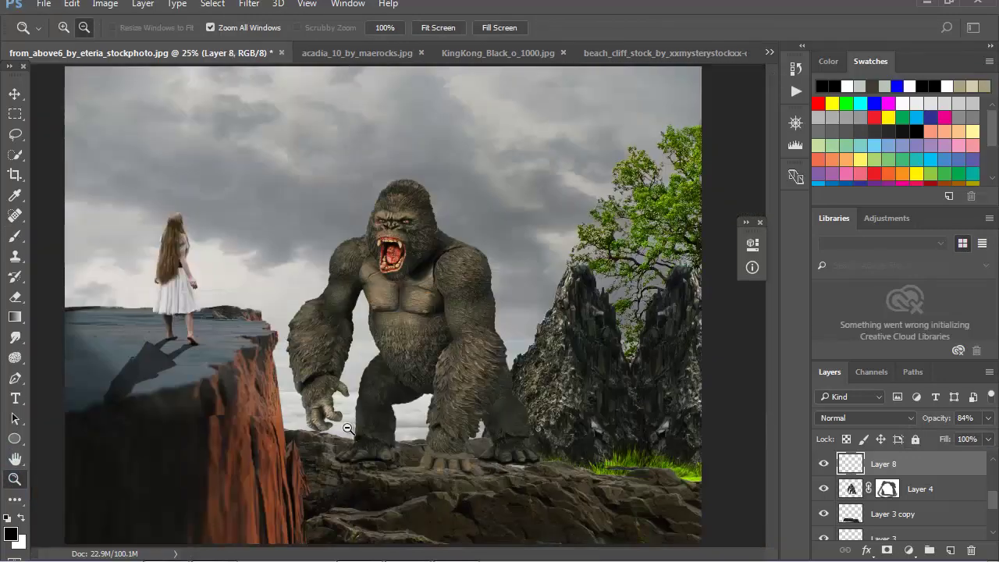
{"action": "left_click", "coordinate": [403, 435]}
{"action": "scroll", "coordinate": [430, 457], "scroll_direction": "down", "scroll_amount": 3}
{"action": "scroll", "coordinate": [404, 281], "scroll_direction": "down", "scroll_amount": 2}
{"action": "scroll", "coordinate": [403, 281], "scroll_direction": "up", "scroll_amount": 5}
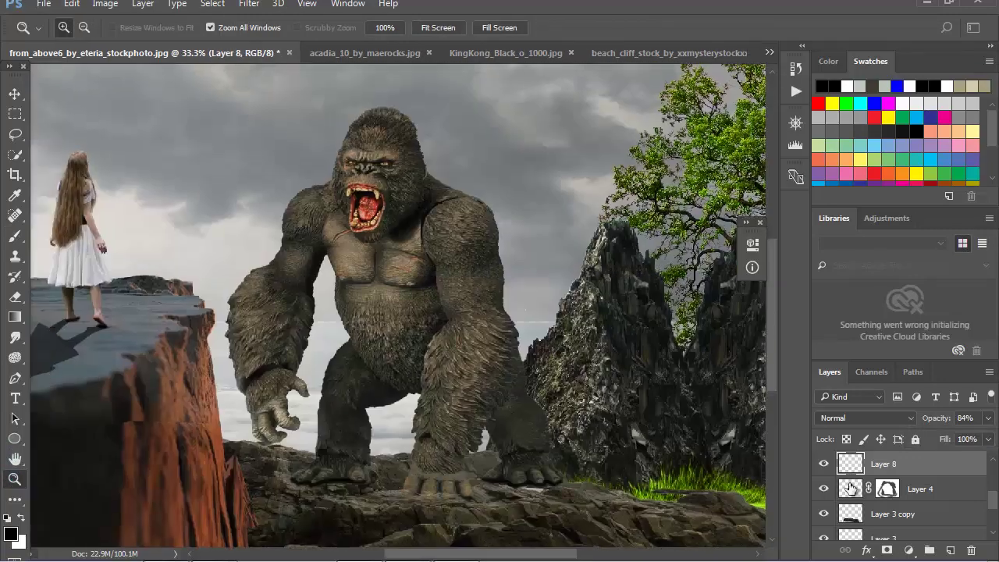
{"action": "left_click", "coordinate": [838, 492]}
{"action": "left_click", "coordinate": [824, 488]}
{"action": "right_click", "coordinate": [915, 489]}
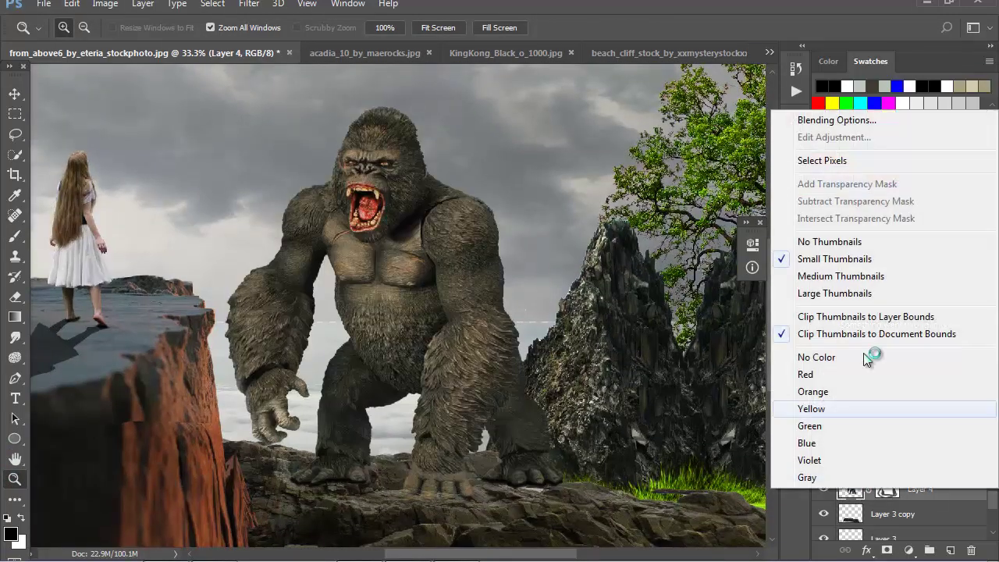
{"action": "left_click", "coordinate": [730, 81]}
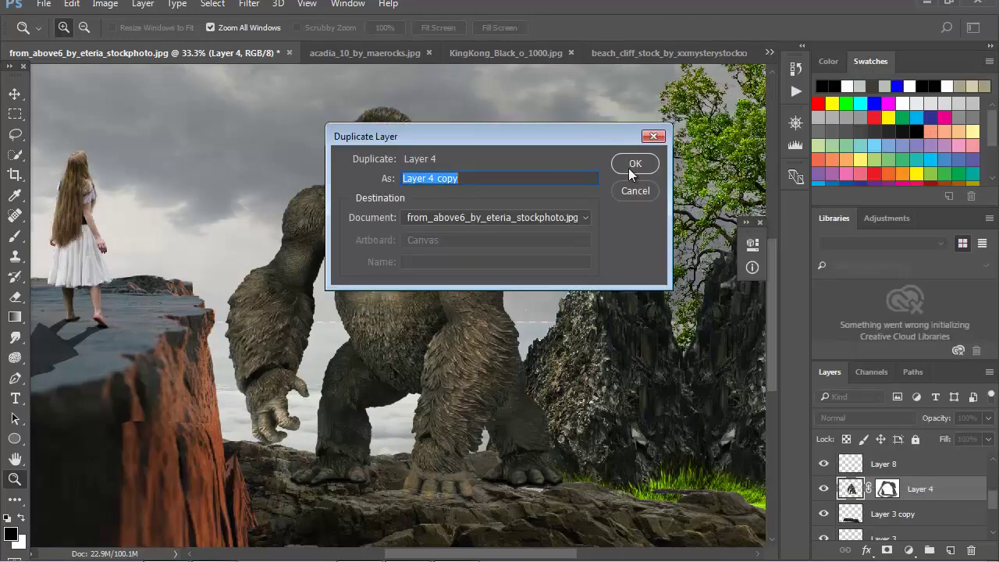
{"action": "left_click", "coordinate": [633, 166]}
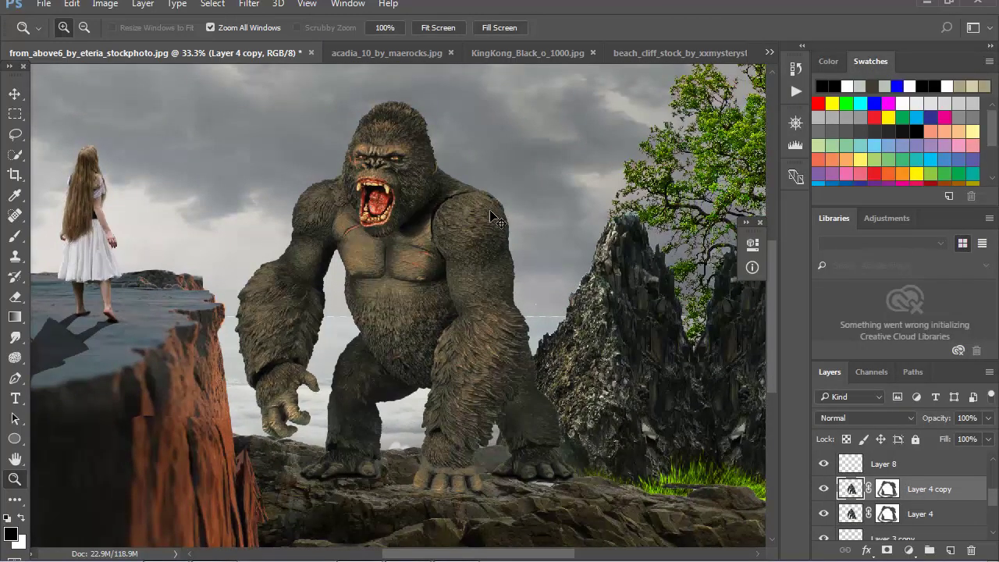
Flip the copy vertically, move it below Kong's feet, and squash it to W 368% H 37%
{"action": "key", "text": "ctrl+t"}
{"action": "right_click", "coordinate": [419, 263]}
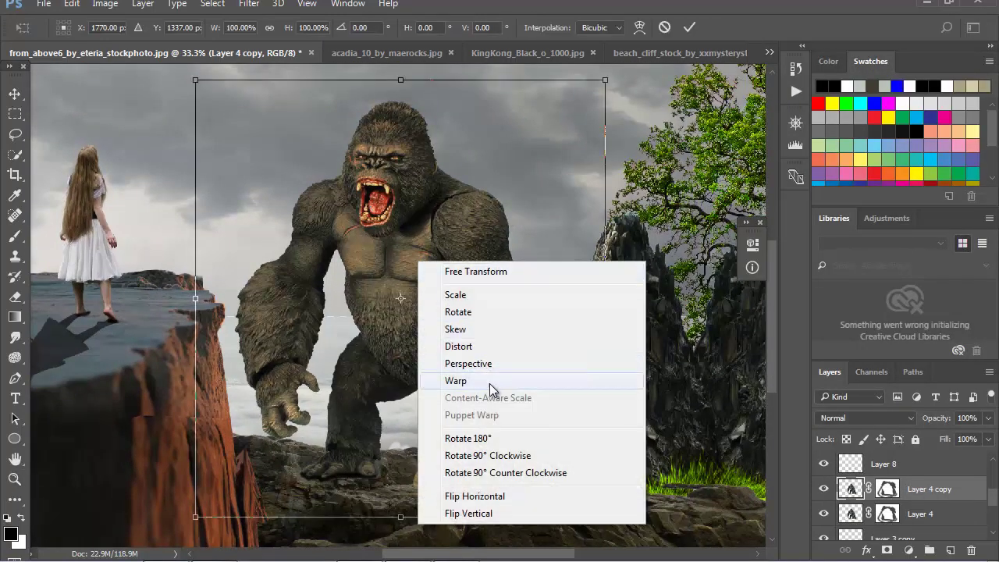
{"action": "left_click", "coordinate": [508, 513]}
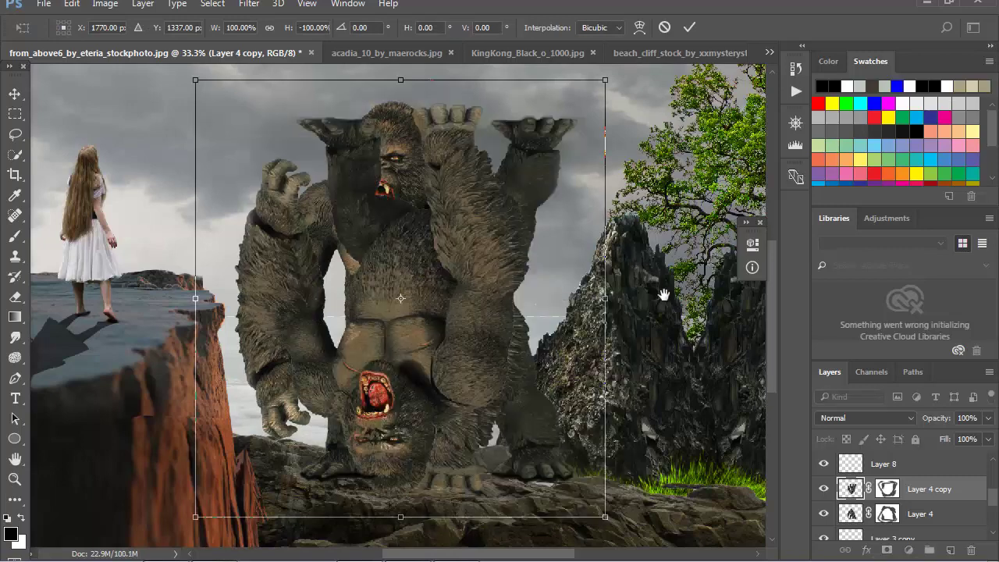
{"action": "left_click_drag", "start_coordinate": [663, 295], "coordinate": [663, 174]}
{"action": "left_click_drag", "start_coordinate": [471, 168], "coordinate": [502, 521]}
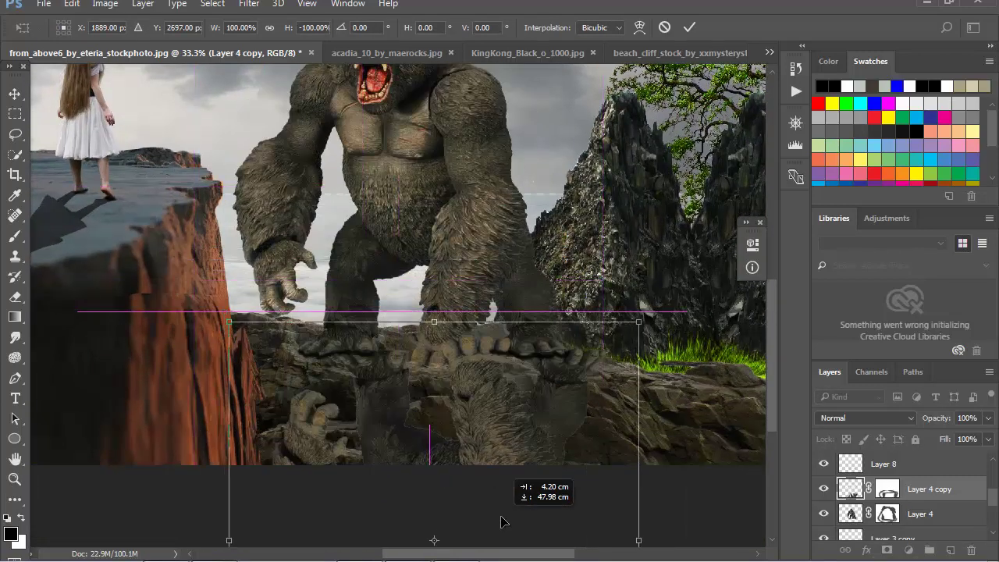
{"action": "left_click_drag", "start_coordinate": [503, 522], "coordinate": [466, 512]}
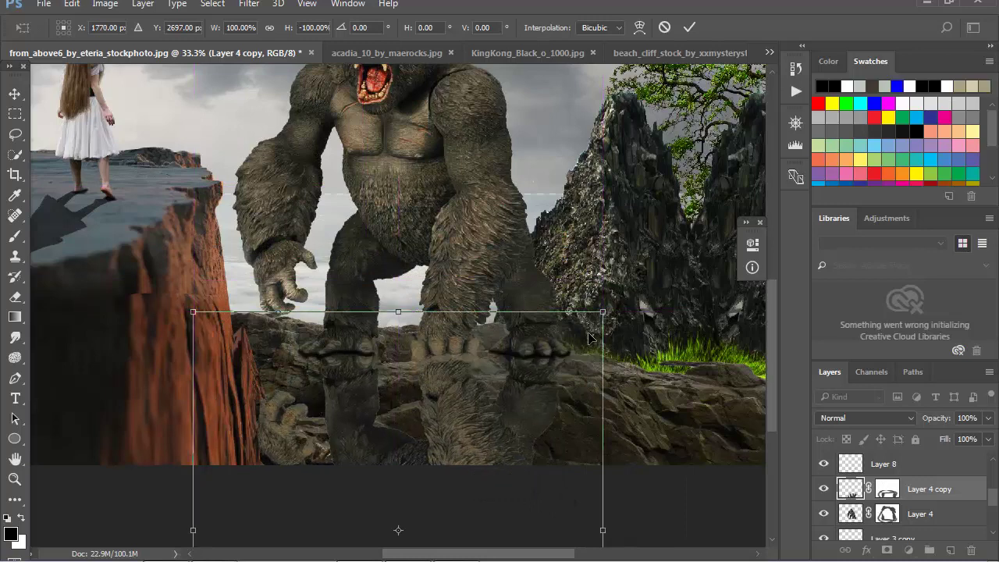
{"action": "left_click_drag", "start_coordinate": [606, 314], "coordinate": [769, 426]}
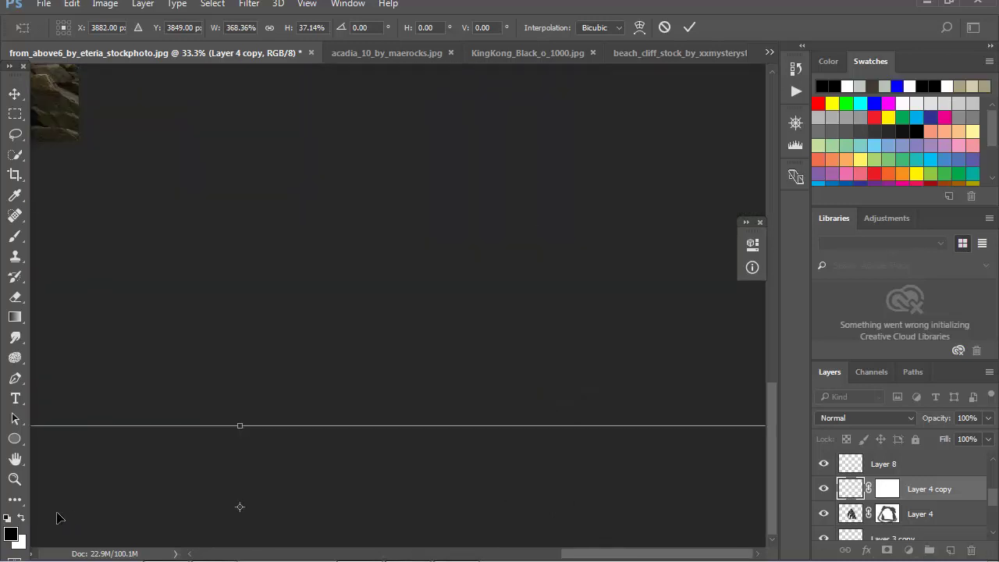
{"action": "key", "text": "z"}
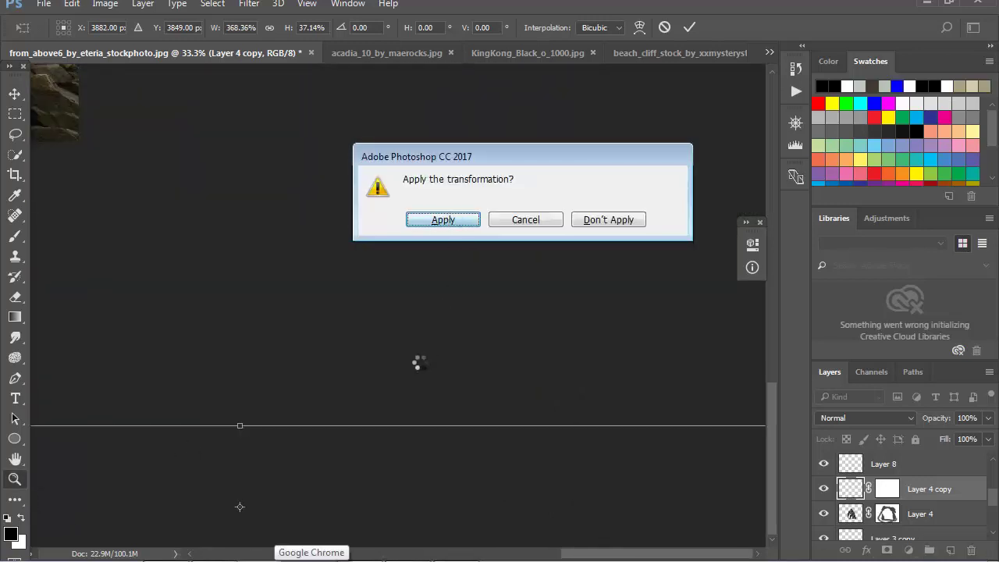
{"action": "left_click", "coordinate": [476, 222]}
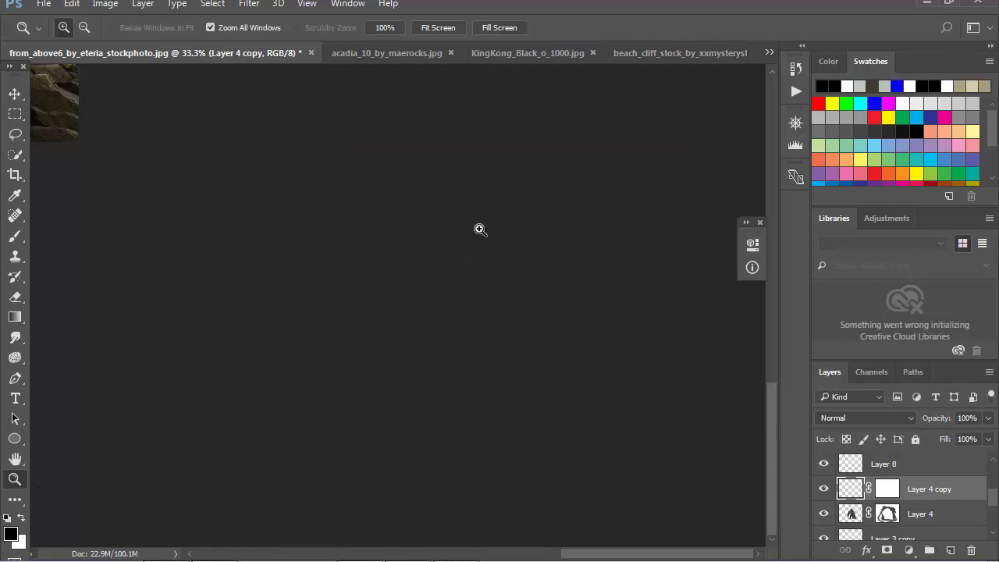
Zoom around the composite and toggle Kong's visibility to check the flattened shadow
{"action": "left_click", "coordinate": [390, 339], "text": "alt"}
{"action": "left_click", "coordinate": [417, 395], "text": "alt"}
{"action": "left_click", "coordinate": [448, 437]}
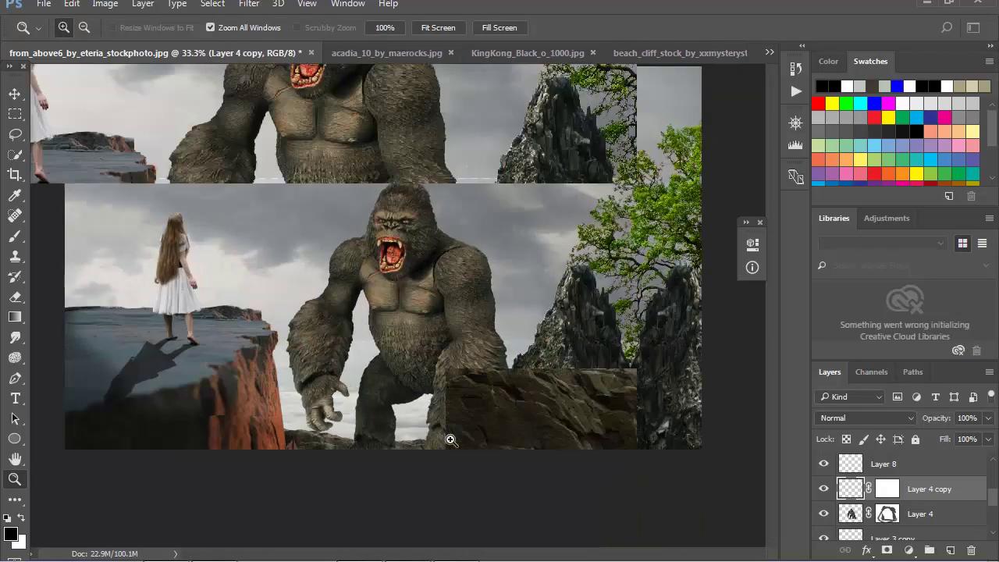
{"action": "left_click", "coordinate": [511, 348]}
{"action": "left_click", "coordinate": [851, 514]}
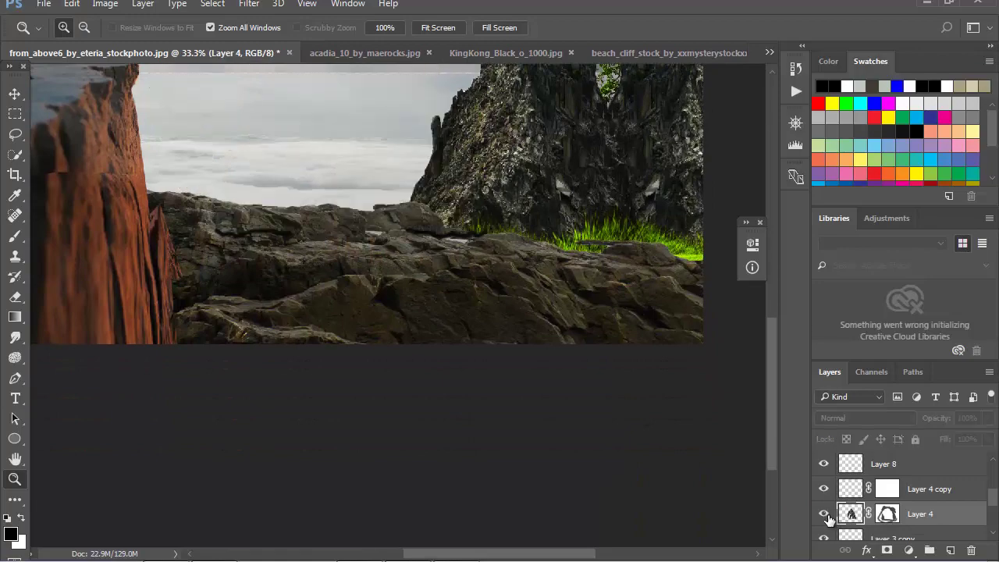
{"action": "left_click", "coordinate": [824, 514]}
{"action": "scroll", "coordinate": [888, 519], "scroll_direction": "down", "scroll_amount": 2}
{"action": "scroll", "coordinate": [888, 499], "scroll_direction": "up", "scroll_amount": 1}
Duplicate the Kong layer again to create Layer 4 copy 2
{"action": "right_click", "coordinate": [920, 489]}
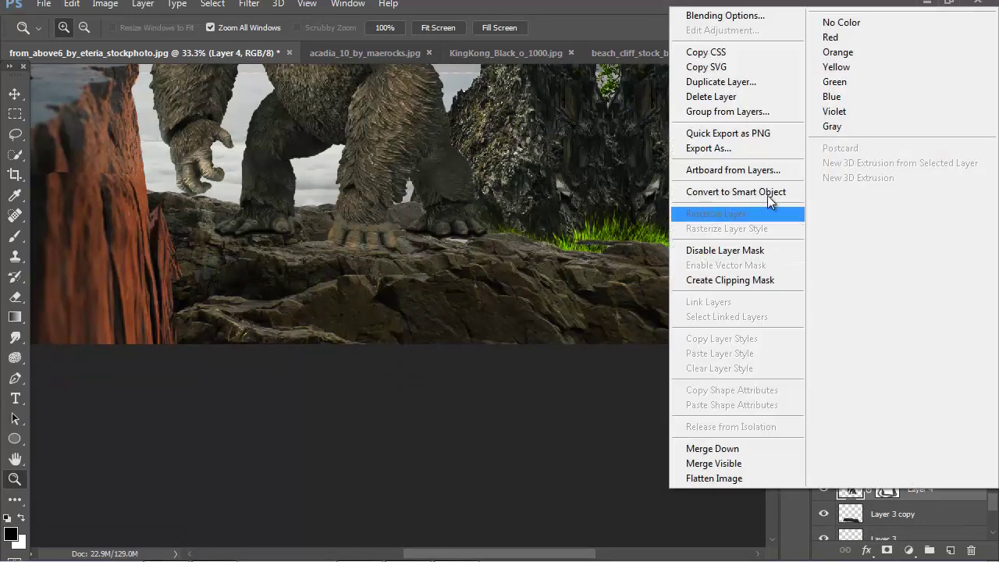
{"action": "left_click", "coordinate": [734, 81]}
{"action": "left_click", "coordinate": [634, 164]}
{"action": "left_click_drag", "start_coordinate": [491, 229], "coordinate": [466, 412]}
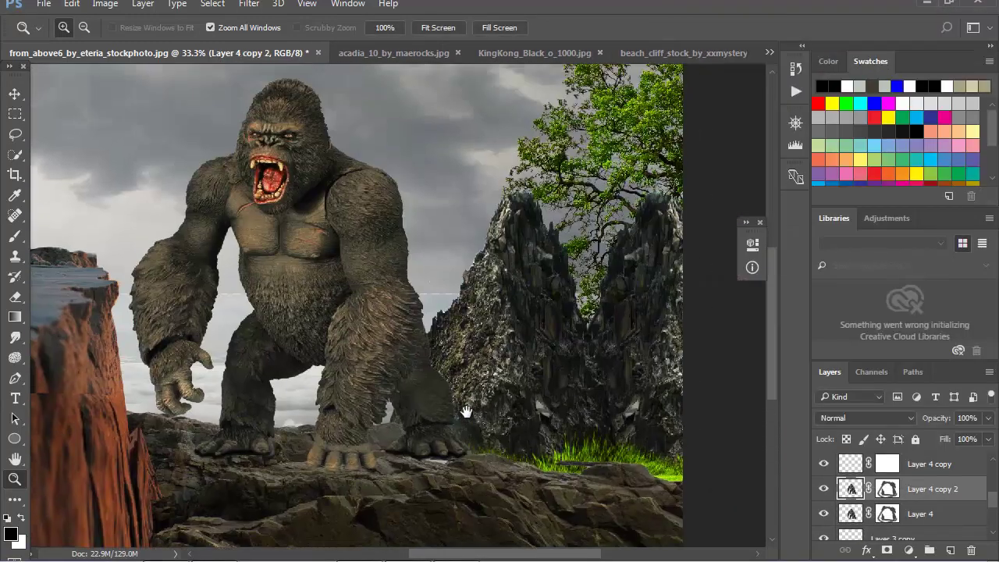
Flip the second copy both ways, rotate it about -168°, and align its feet with Kong's
{"action": "key", "text": "ctrl+t"}
{"action": "right_click", "coordinate": [352, 264]}
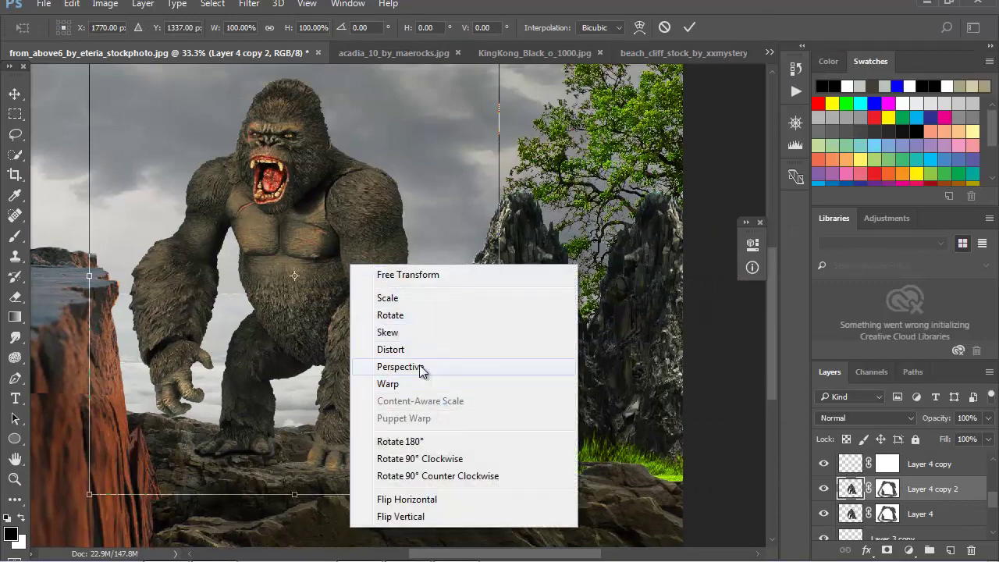
{"action": "left_click", "coordinate": [422, 500]}
{"action": "right_click", "coordinate": [314, 237]}
{"action": "left_click", "coordinate": [367, 489]}
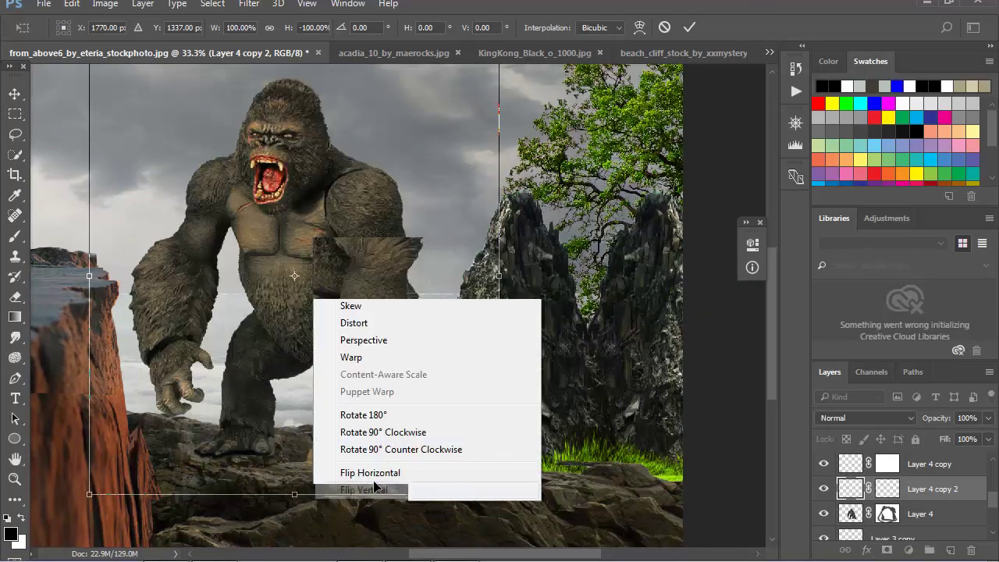
{"action": "mouse_move", "coordinate": [338, 419]}
{"action": "left_mouse_down"}
{"action": "mouse_move", "coordinate": [380, 414]}
{"action": "mouse_move", "coordinate": [365, 429]}
{"action": "left_mouse_up"}
{"action": "left_click_drag", "start_coordinate": [559, 195], "coordinate": [609, 272]}
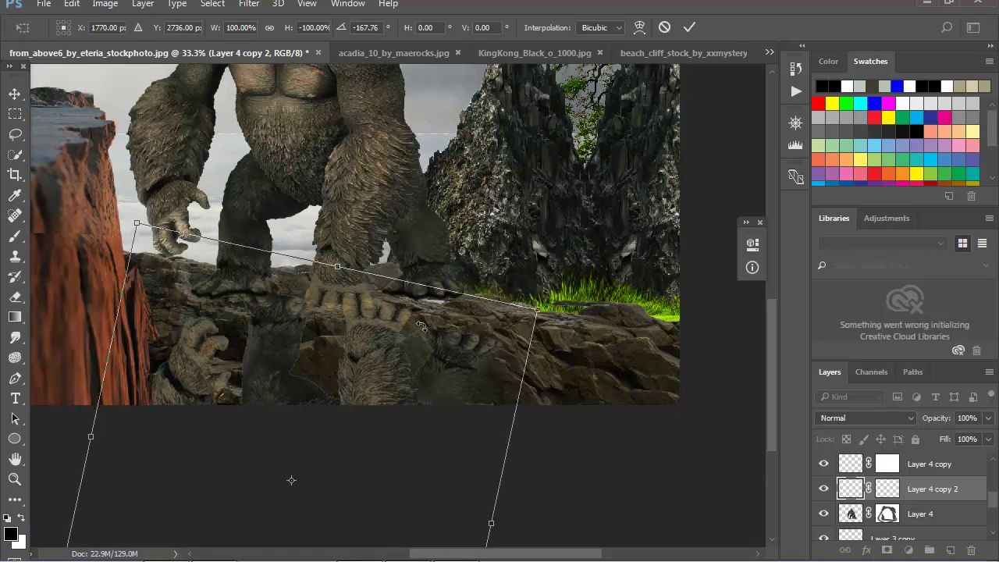
{"action": "left_click_drag", "start_coordinate": [609, 272], "coordinate": [603, 262]}
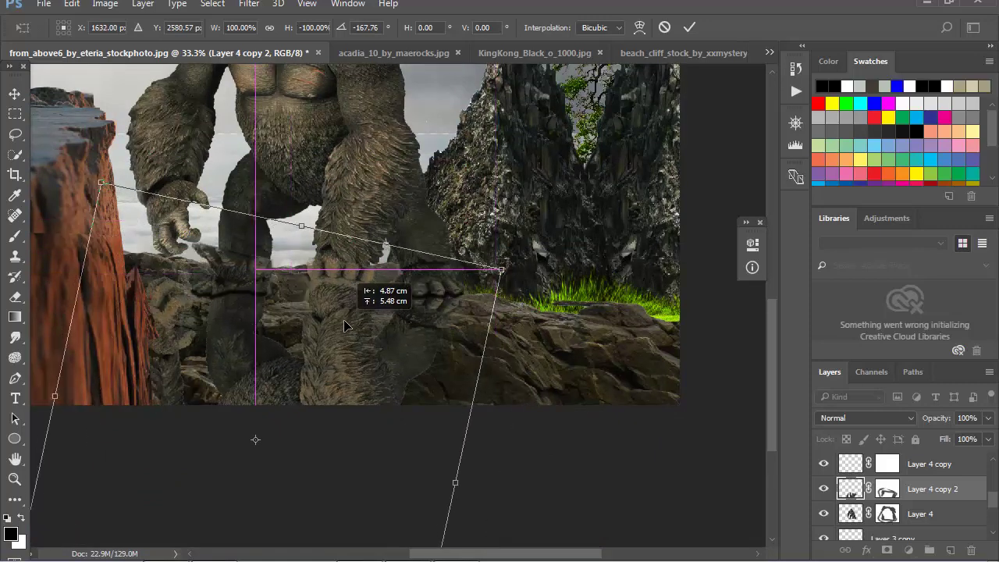
{"action": "left_click_drag", "start_coordinate": [359, 335], "coordinate": [324, 297]}
{"action": "key", "text": "ctrl+space"}
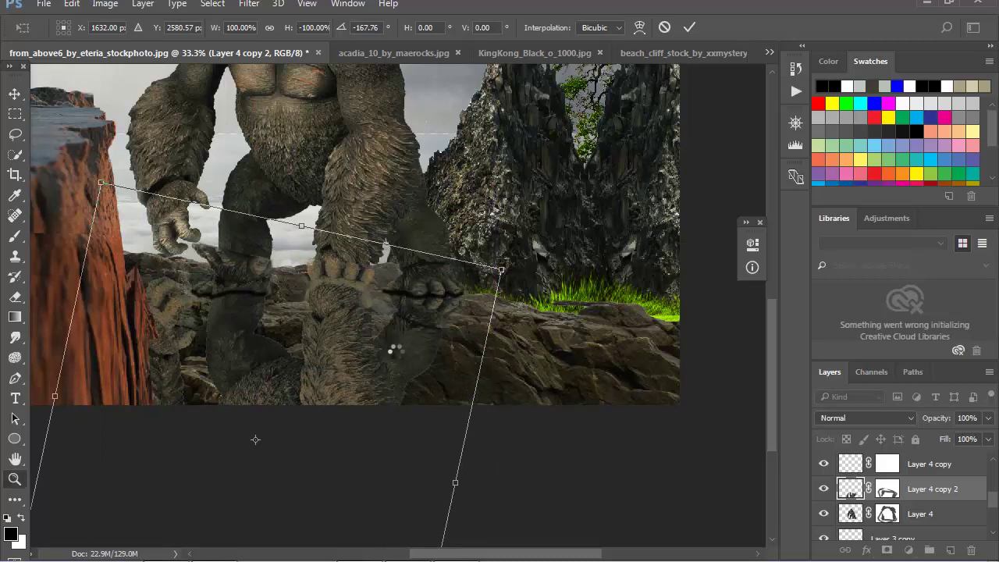
{"action": "key", "text": "Return"}
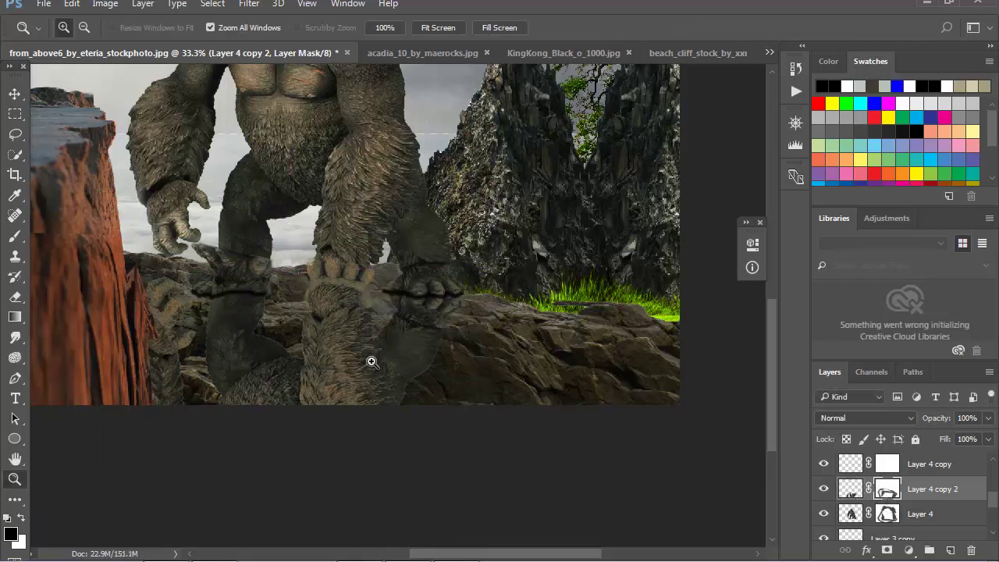
Target the second copy's layer mask with the Brush tool at size 50
{"action": "left_click", "coordinate": [15, 236]}
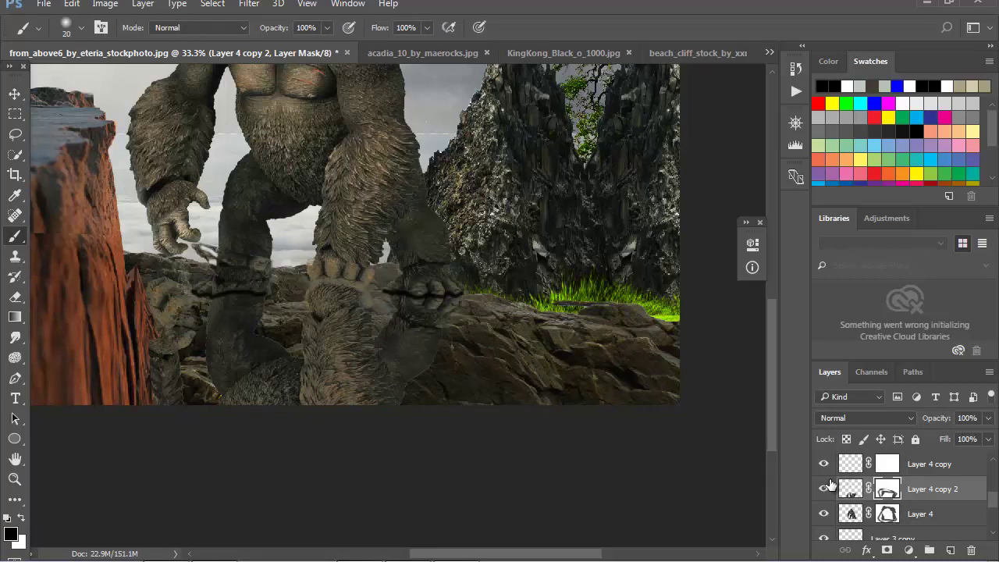
{"action": "left_click", "coordinate": [920, 514]}
{"action": "left_click", "coordinate": [851, 489]}
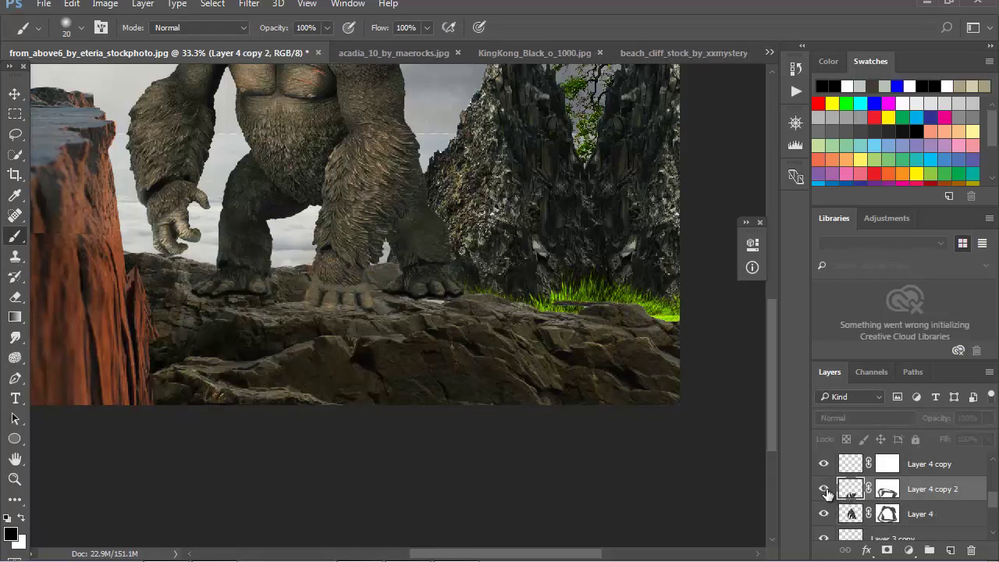
{"action": "left_click", "coordinate": [824, 489]}
{"action": "left_click", "coordinate": [888, 490]}
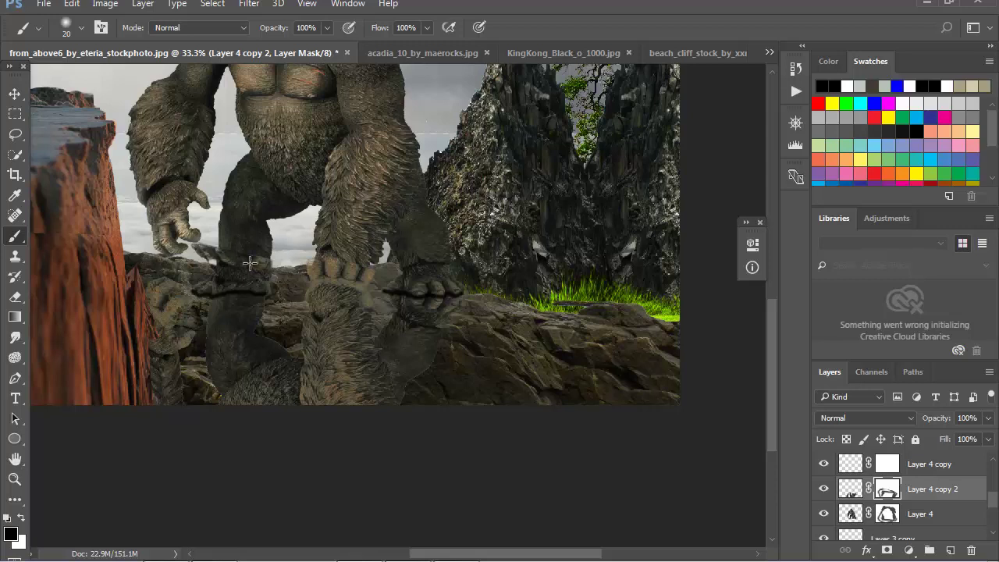
{"action": "key", "text": "bracketright"}
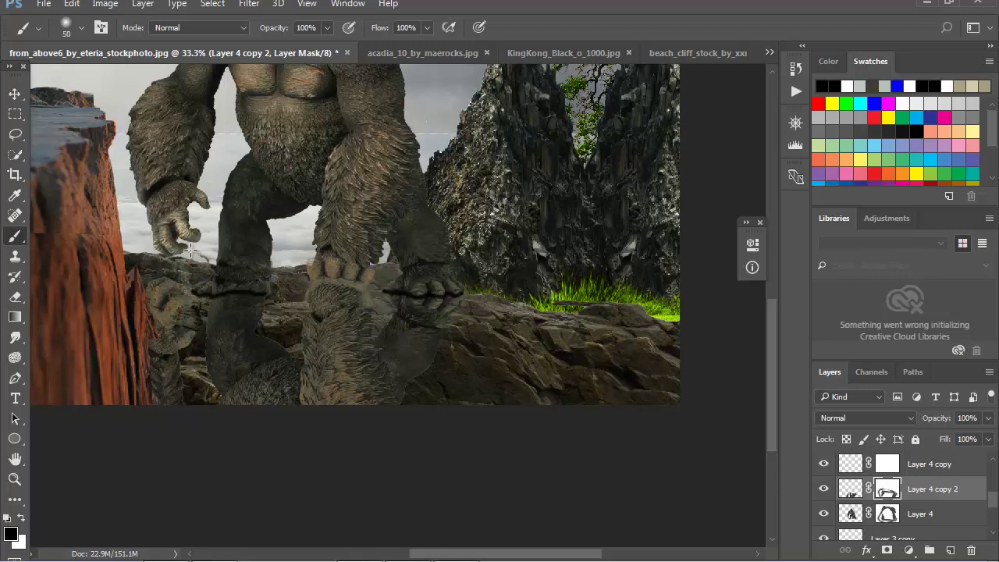
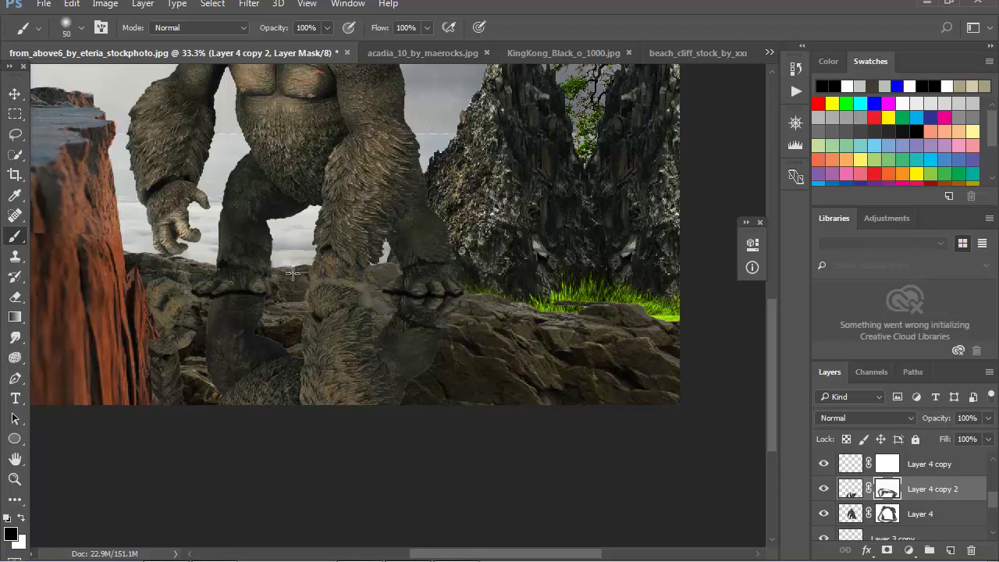
Paint Layer 4 copy 2's mask to blend the gorilla's feet into the rocks, toggling it to compare
{"action": "left_click_drag", "start_coordinate": [363, 295], "coordinate": [304, 292]}
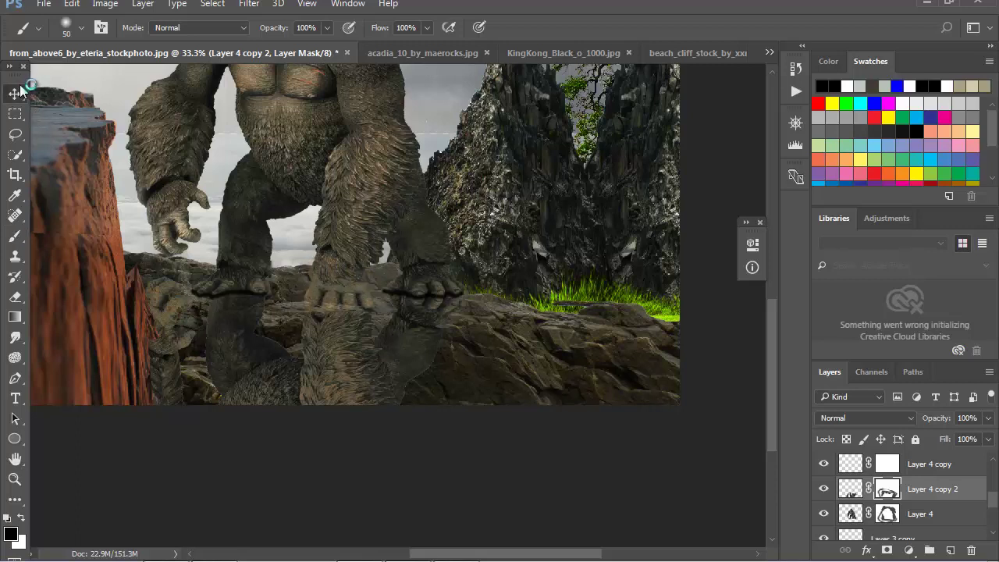
{"action": "left_click", "coordinate": [15, 94]}
{"action": "left_click", "coordinate": [824, 488]}
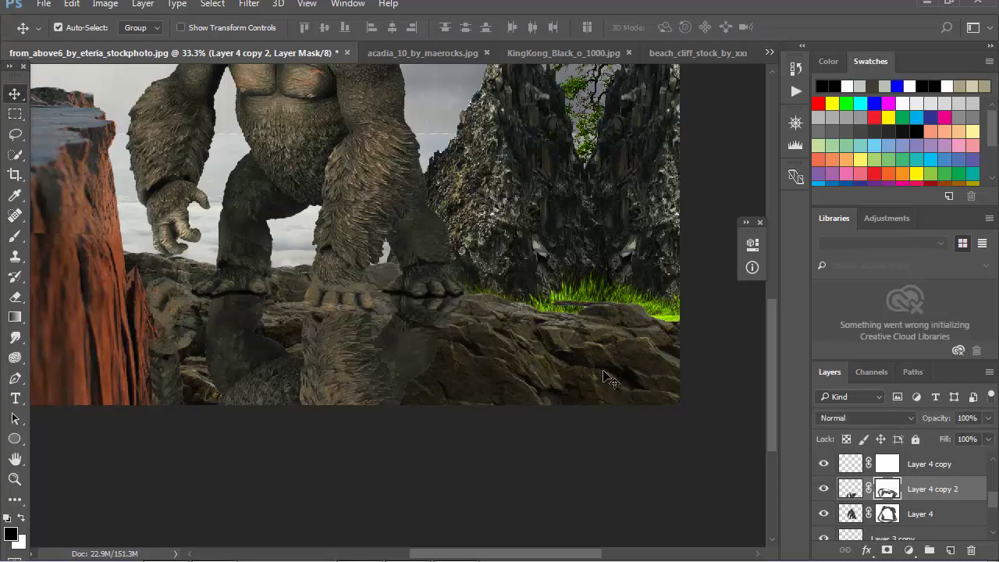
{"action": "left_click", "coordinate": [14, 236]}
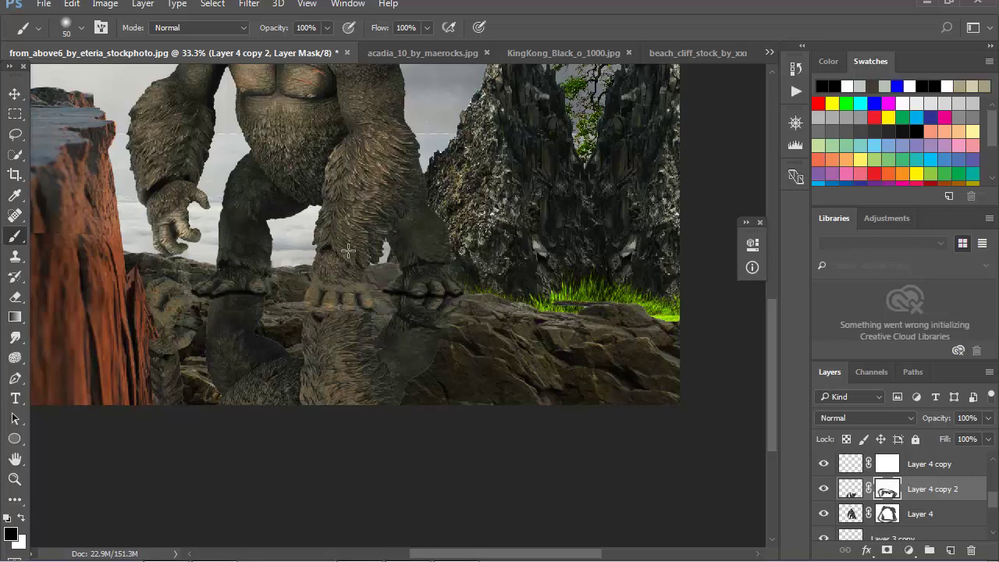
Zoom out to the whole scene and bring up the new adjustment-layer list
{"action": "left_click", "coordinate": [15, 479]}
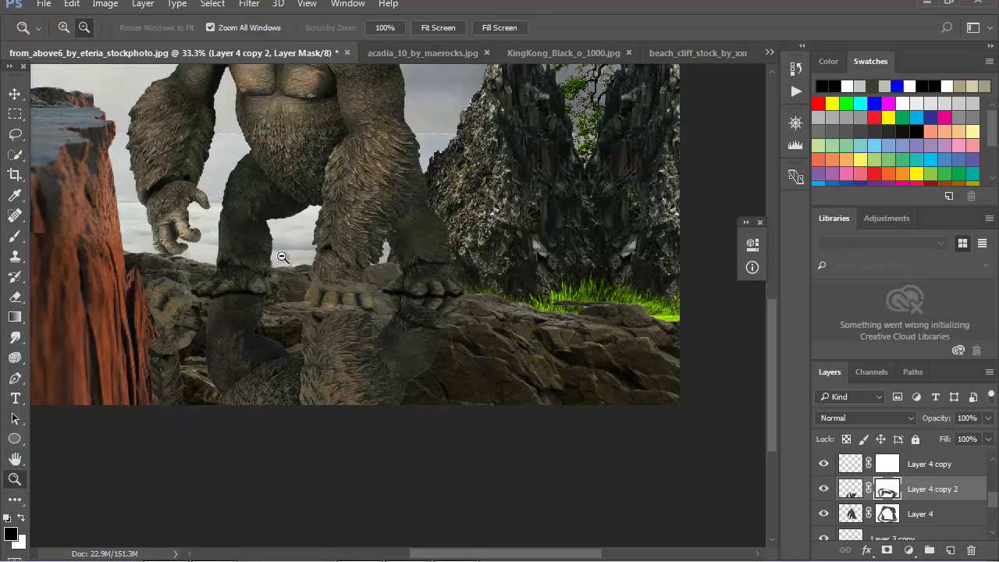
{"action": "key", "text": "ctrl+minus"}
{"action": "left_click", "coordinate": [909, 550]}
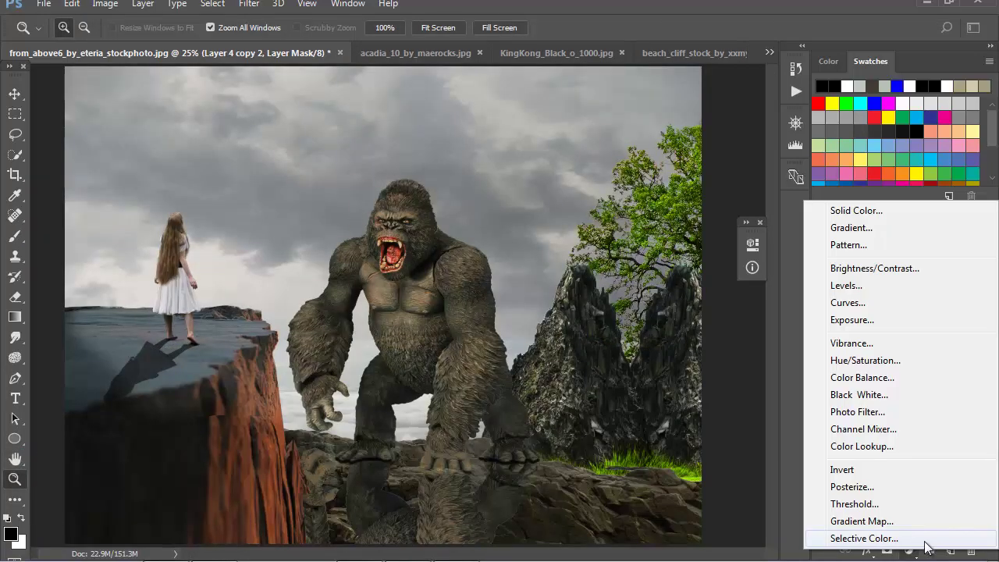
Add a Hue/Saturation adjustment with Lightness -100, clipped to the layer below
{"action": "left_click", "coordinate": [865, 360]}
{"action": "left_click_drag", "start_coordinate": [619, 405], "coordinate": [525, 404]}
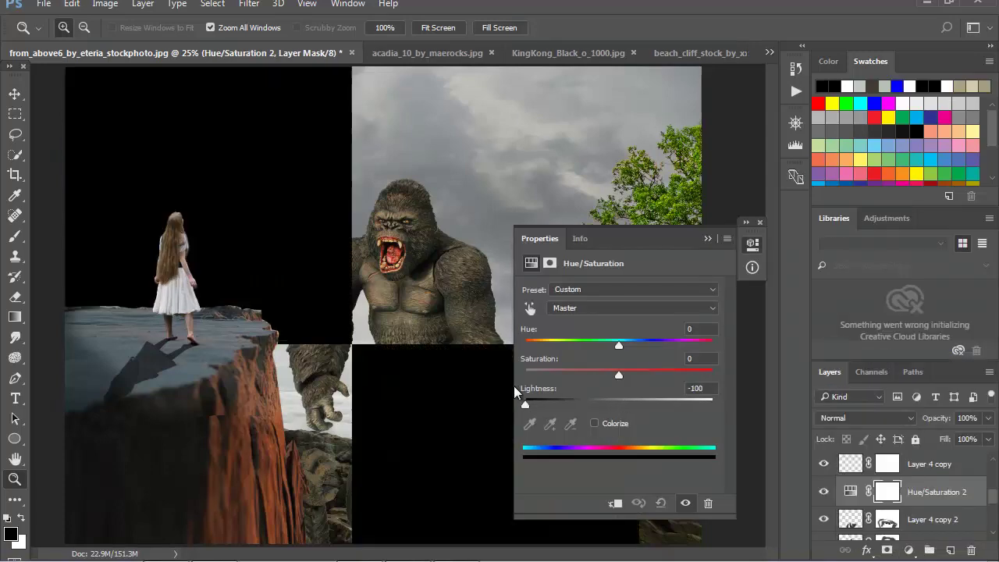
{"action": "left_click", "coordinate": [614, 503]}
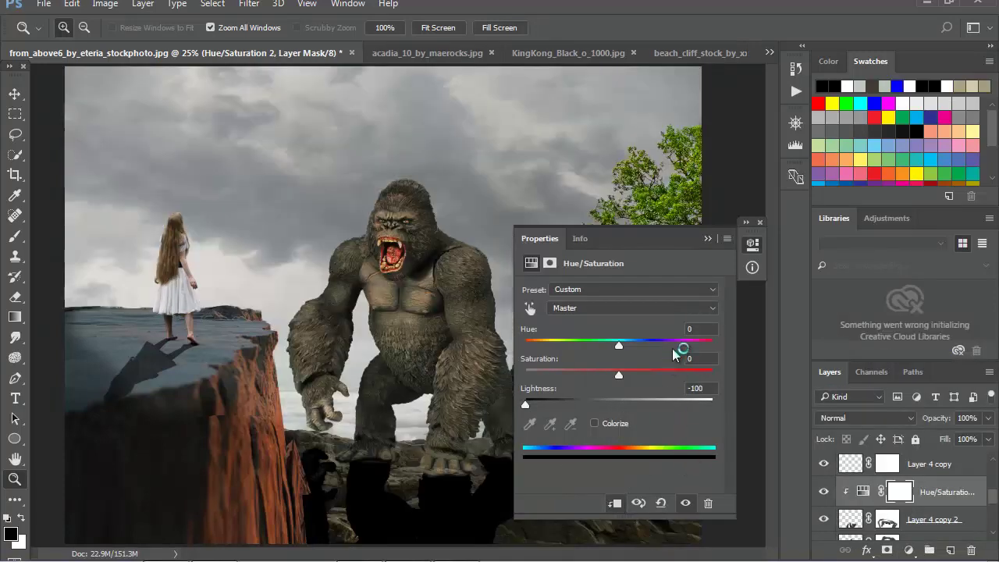
{"action": "left_click", "coordinate": [707, 239]}
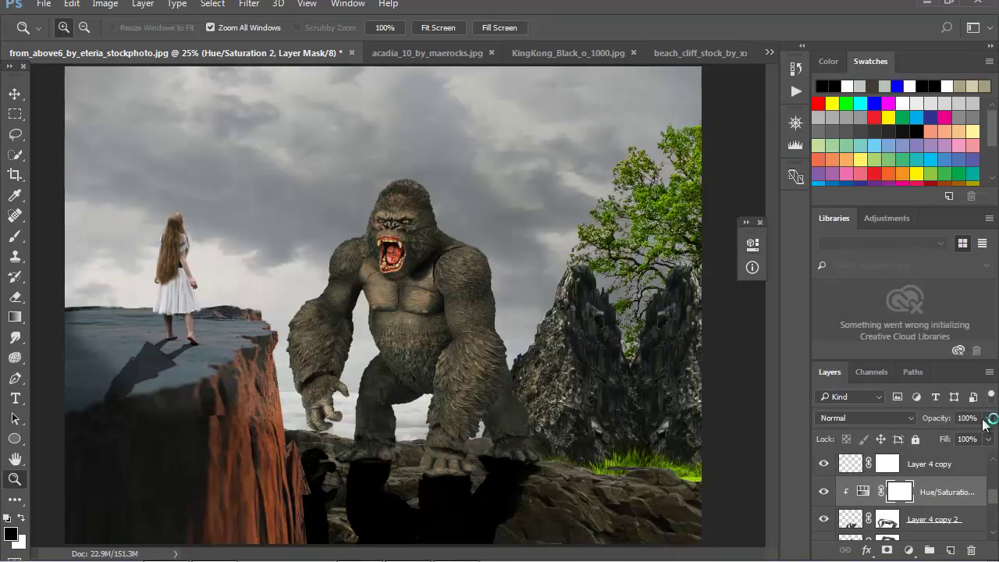
Lower the adjustment to 60% opacity and toggle layers to compare the shadow
{"action": "left_click", "coordinate": [989, 418]}
{"action": "left_click_drag", "start_coordinate": [990, 437], "coordinate": [959, 437]}
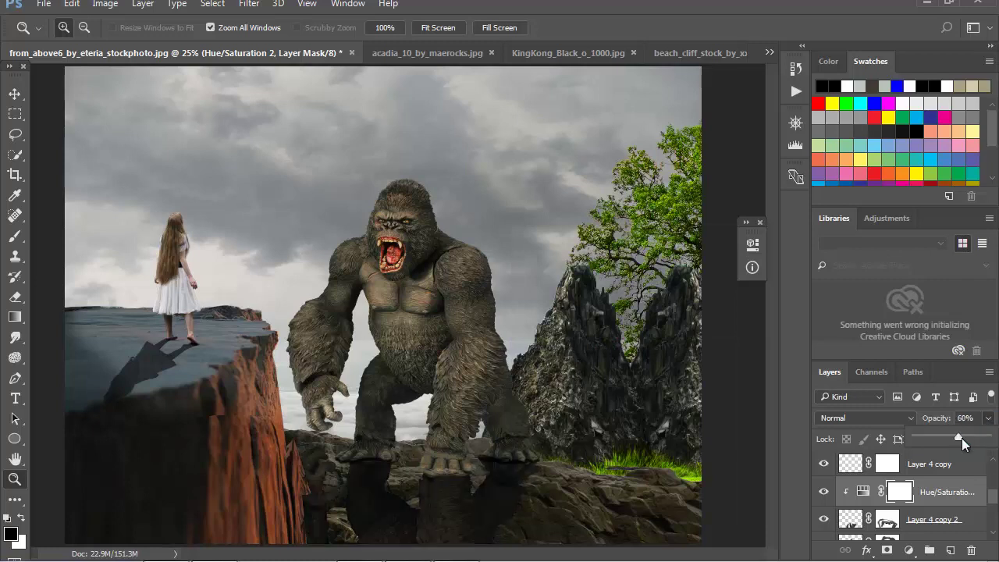
{"action": "left_click", "coordinate": [824, 491]}
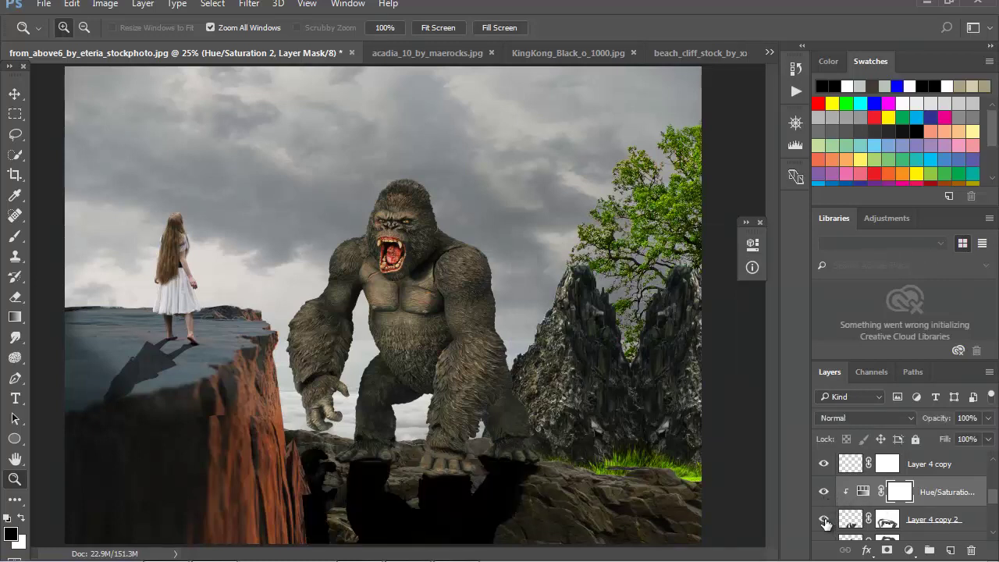
{"action": "left_click", "coordinate": [823, 519]}
{"action": "left_click", "coordinate": [824, 491]}
Merge the adjustment down into Layer 4 copy 2 and set the result to 60% opacity
{"action": "left_click", "coordinate": [933, 514]}
{"action": "right_click", "coordinate": [934, 506]}
{"action": "left_click", "coordinate": [717, 440]}
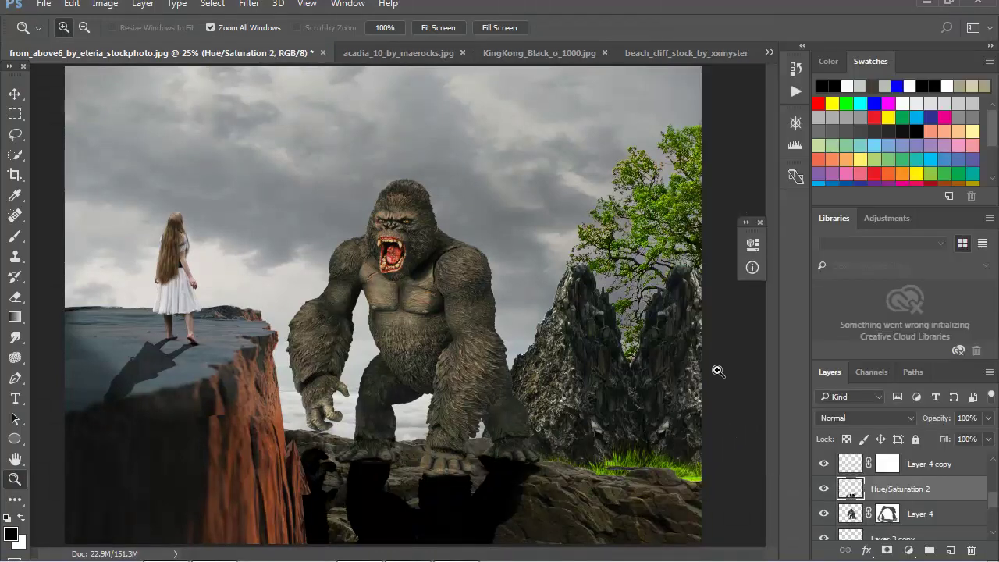
{"action": "left_click", "coordinate": [988, 418]}
{"action": "left_click_drag", "start_coordinate": [989, 435], "coordinate": [961, 435]}
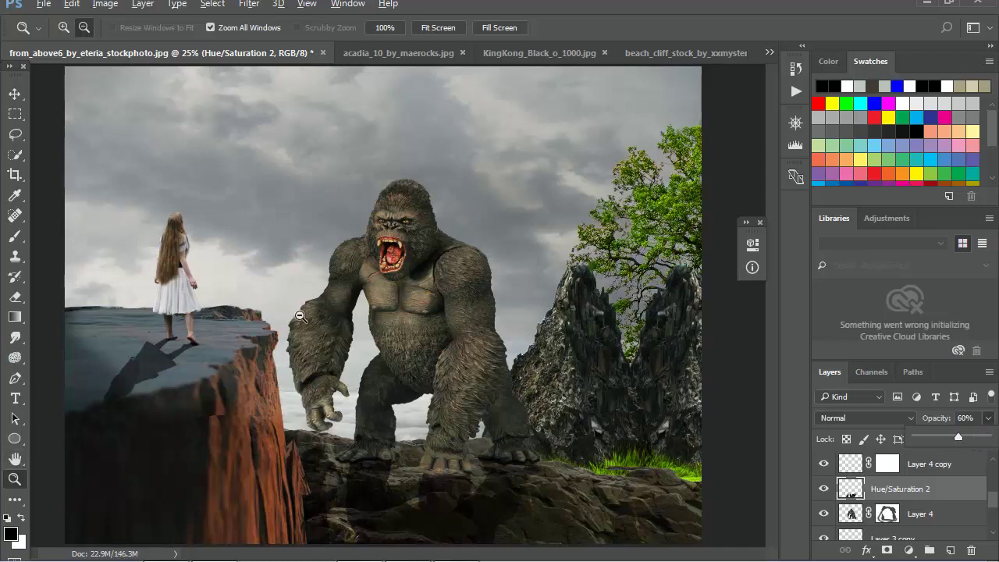
Toggle the merged shadow layer to compare before and after, then bring up the File menu
{"action": "left_click", "coordinate": [390, 328], "text": "alt"}
{"action": "left_click", "coordinate": [431, 346]}
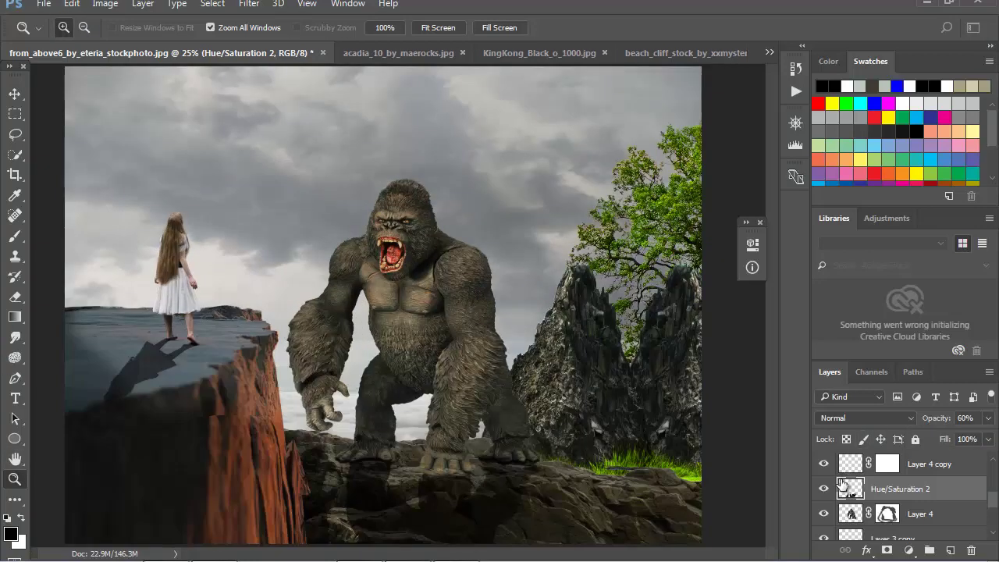
{"action": "left_click", "coordinate": [824, 489]}
{"action": "left_click", "coordinate": [825, 490]}
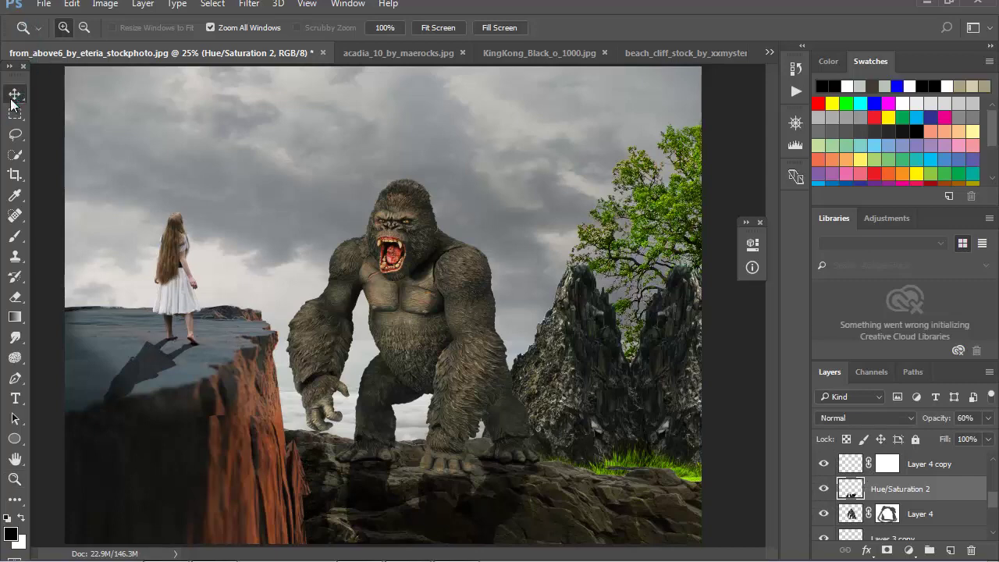
{"action": "left_click", "coordinate": [43, 4]}
Open the Helicopter-3-sm image from the image folder
{"action": "left_click", "coordinate": [47, 35]}
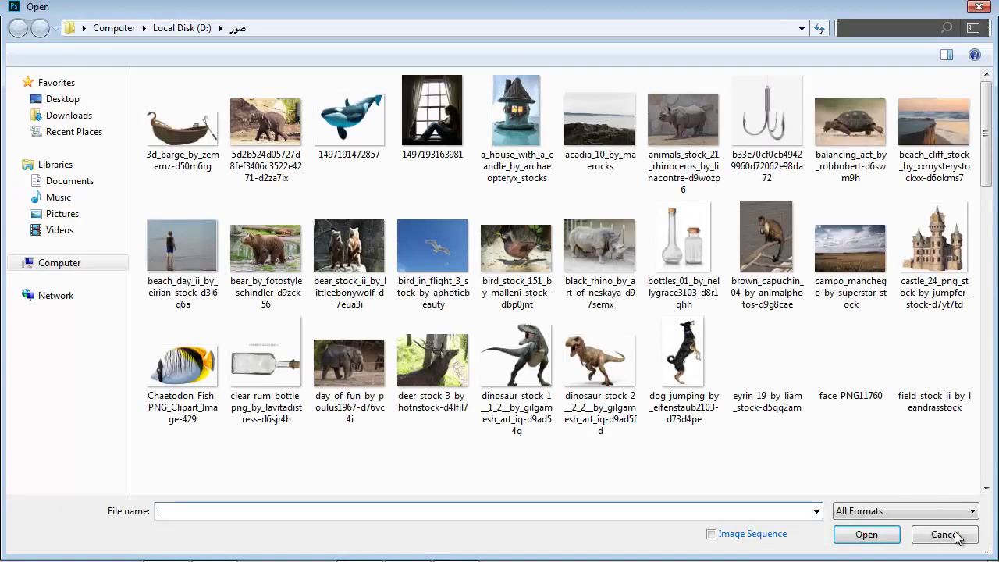
{"action": "scroll", "coordinate": [988, 181], "scroll_direction": "down", "scroll_amount": 3}
{"action": "left_click", "coordinate": [934, 355]}
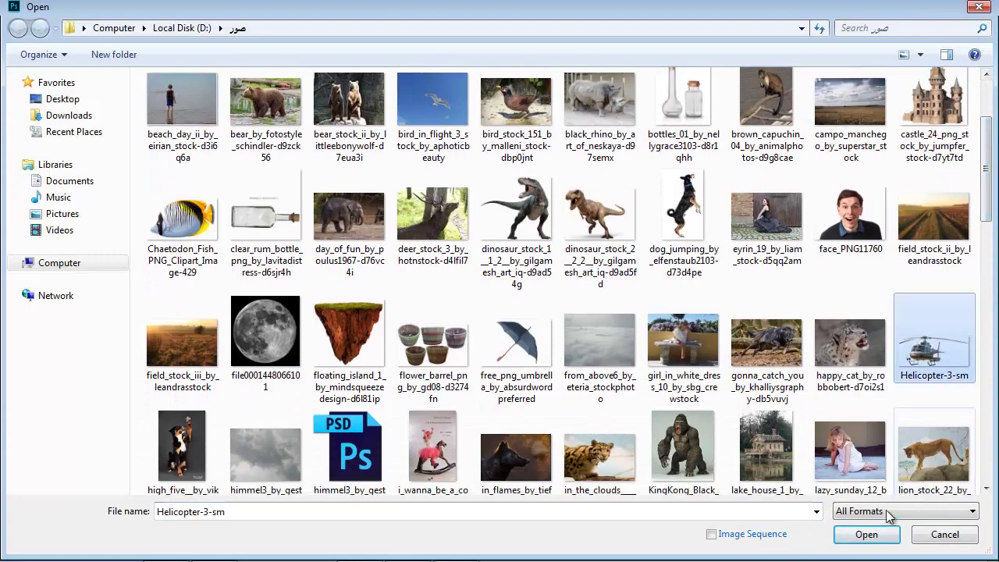
{"action": "left_click", "coordinate": [867, 535]}
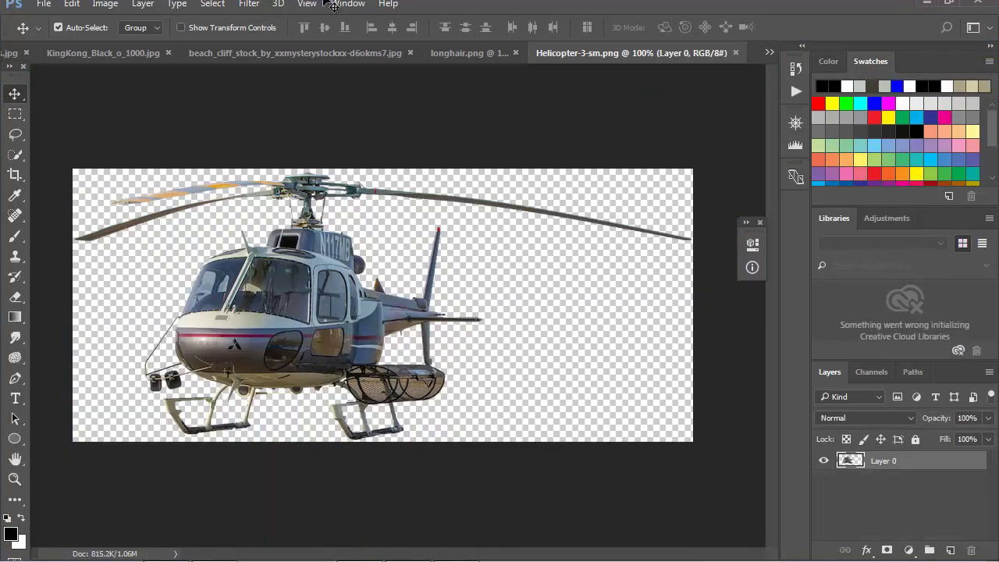
Close the longhair, KingKong and beach_cliff images without saving, and drag the helicopter into the scene
{"action": "left_click_drag", "start_coordinate": [486, 52], "coordinate": [473, 47]}
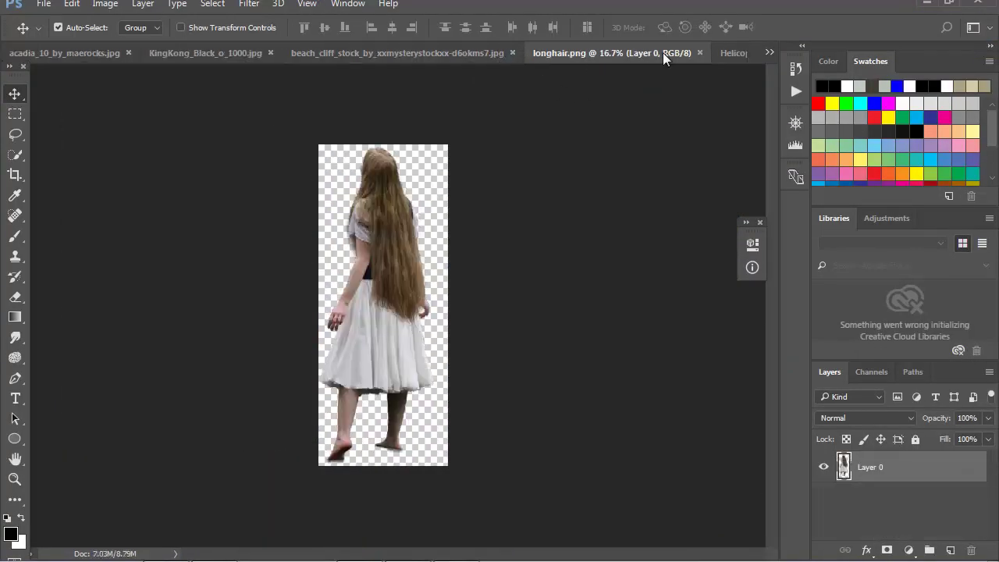
{"action": "left_click", "coordinate": [474, 50]}
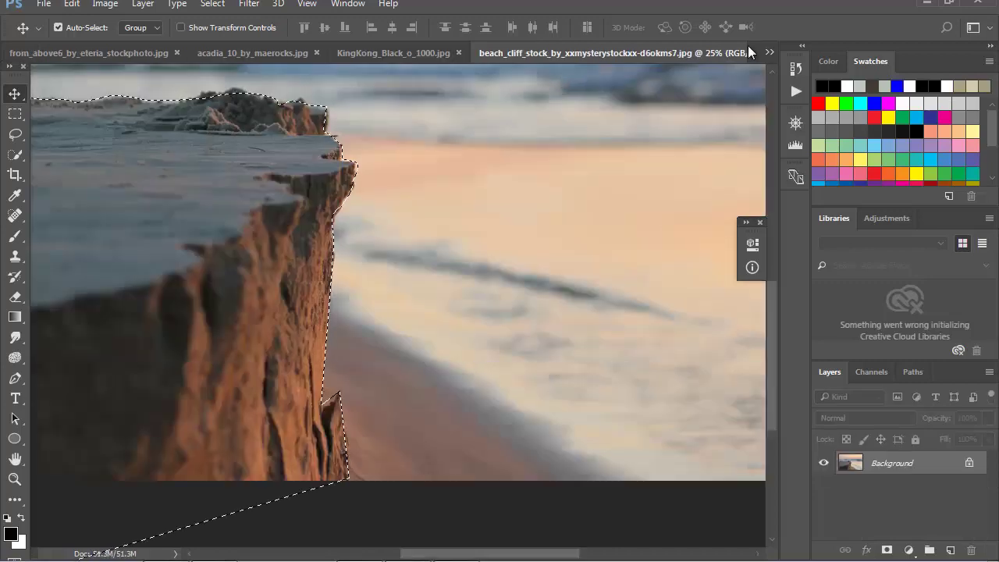
{"action": "left_click", "coordinate": [442, 50]}
{"action": "left_click", "coordinate": [563, 52]}
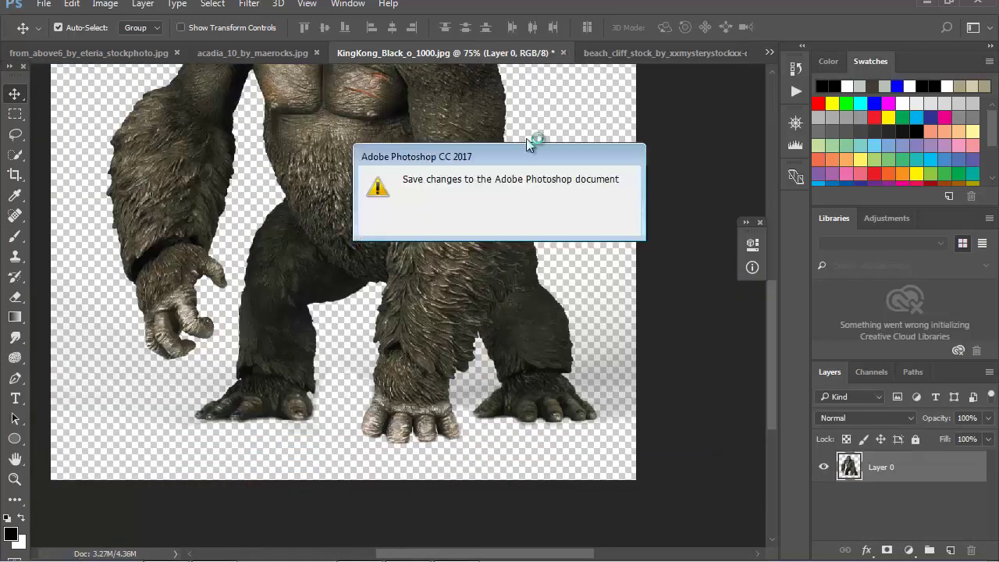
{"action": "left_click", "coordinate": [504, 217]}
{"action": "left_click", "coordinate": [636, 53]}
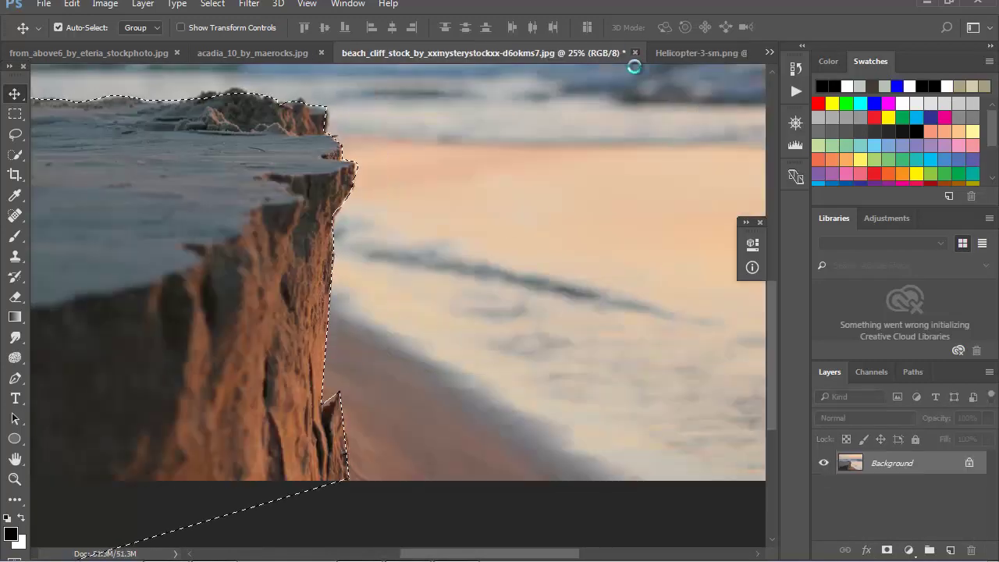
{"action": "left_click", "coordinate": [516, 221]}
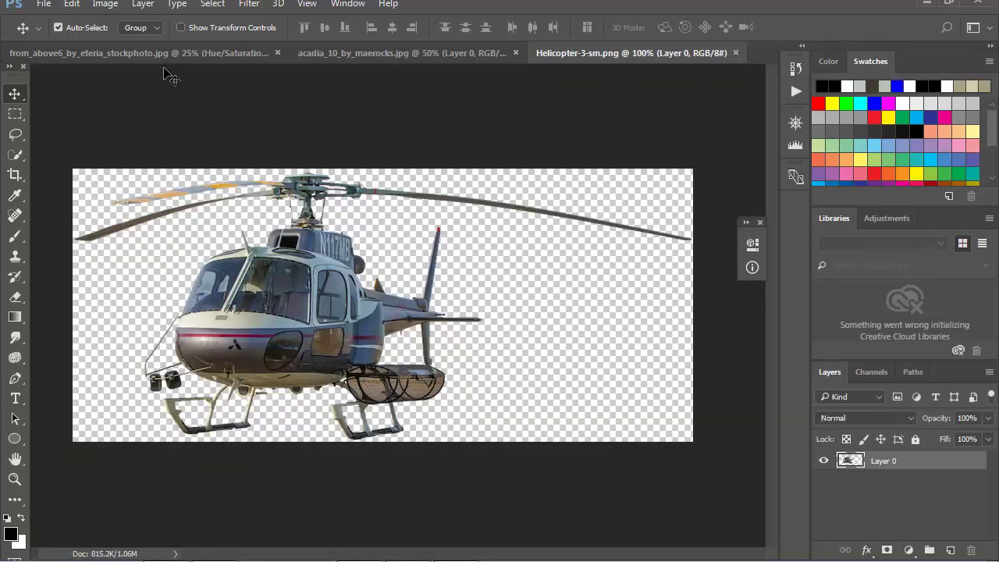
{"action": "left_click_drag", "start_coordinate": [166, 76], "coordinate": [121, 82]}
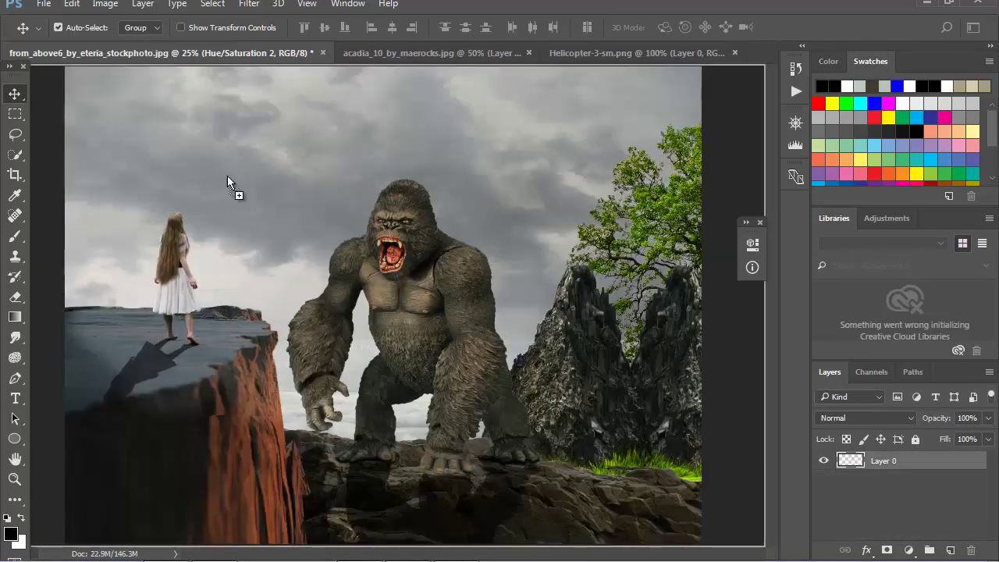
{"action": "left_click_drag", "start_coordinate": [119, 82], "coordinate": [233, 173]}
Flip the helicopter horizontally and shrink it to about 80 percent
{"action": "key", "text": "ctrl+t"}
{"action": "right_click", "coordinate": [233, 172]}
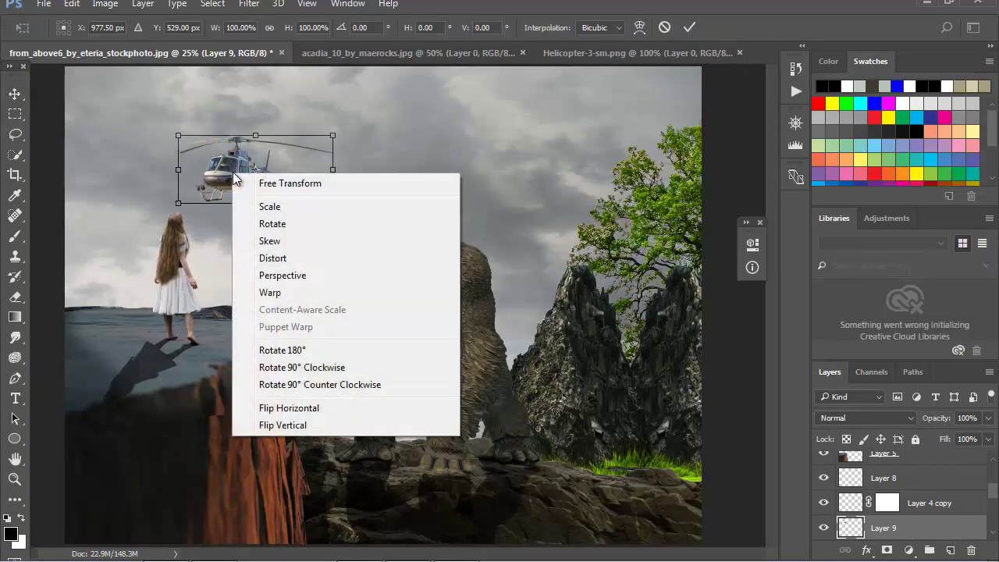
{"action": "left_click", "coordinate": [340, 406]}
{"action": "left_click_drag", "start_coordinate": [262, 181], "coordinate": [231, 175]}
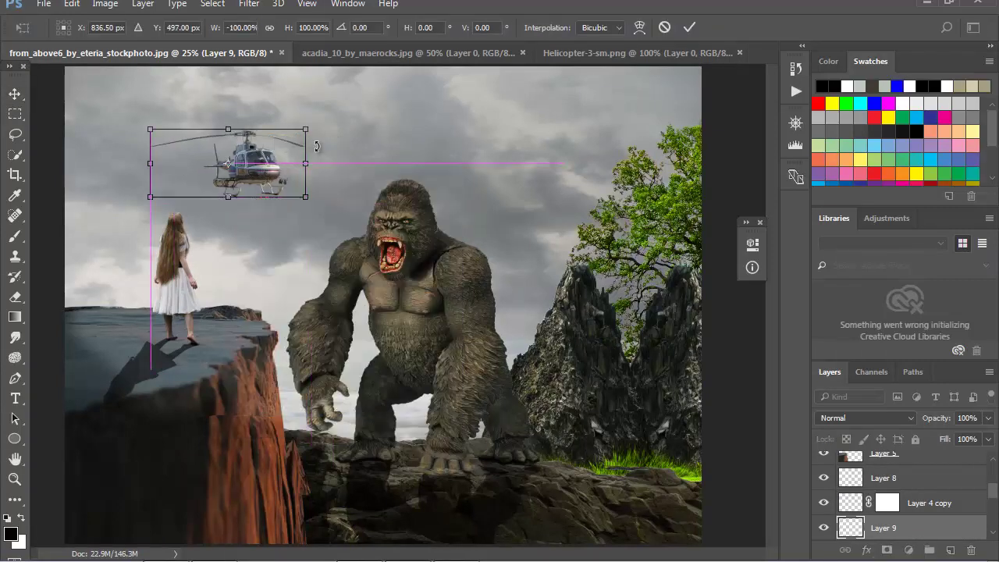
{"action": "left_click_drag", "start_coordinate": [303, 129], "coordinate": [307, 135]}
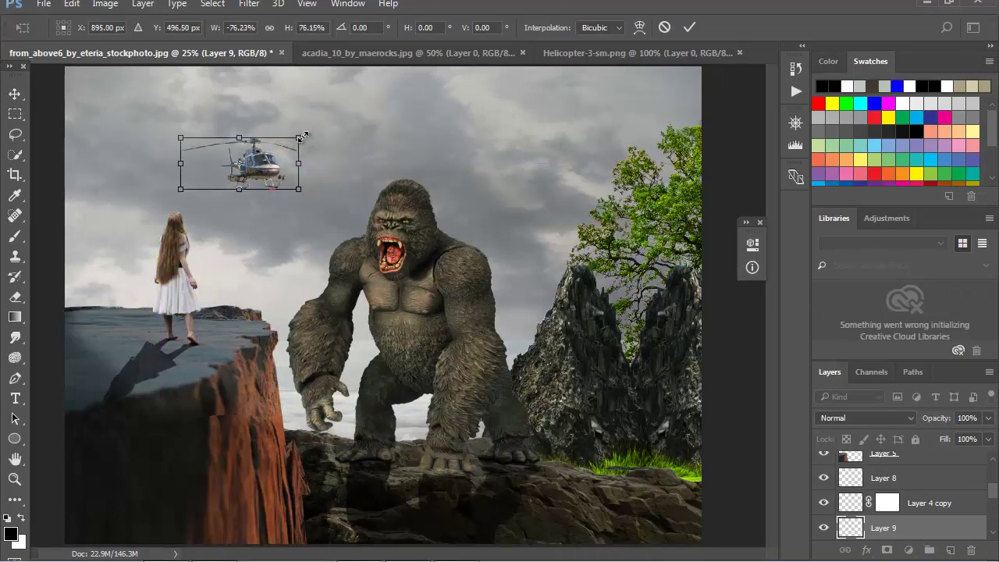
{"action": "key", "text": "Return"}
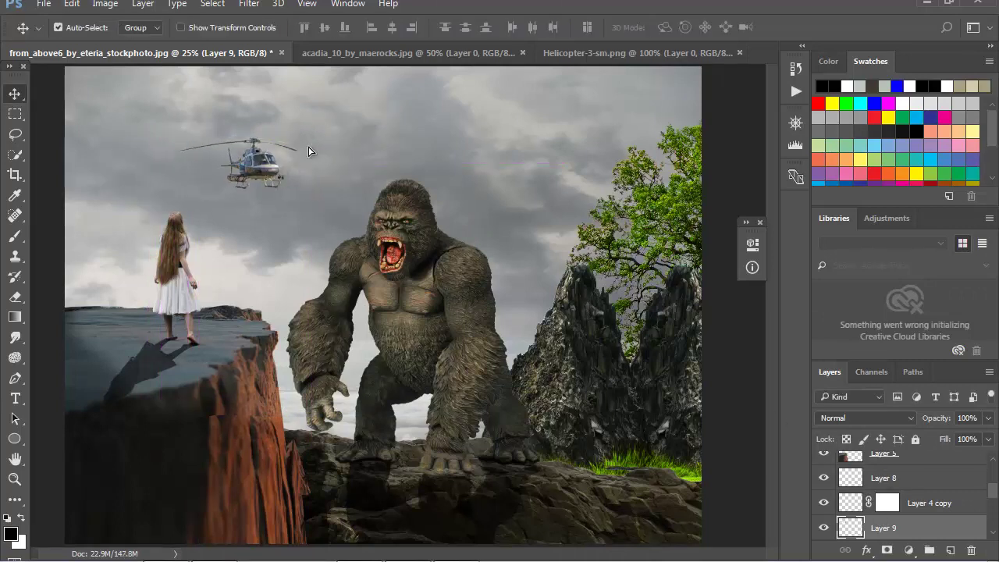
Duplicate the helicopter and move the copy down-left beside the first one
{"action": "mouse_move", "coordinate": [308, 150]}
{"action": "left_mouse_down"}
{"action": "mouse_move", "coordinate": [353, 102]}
{"action": "mouse_move", "coordinate": [326, 106]}
{"action": "mouse_move", "coordinate": [310, 129]}
{"action": "mouse_move", "coordinate": [274, 120]}
{"action": "left_mouse_up"}
{"action": "key", "text": "ctrl+t"}
{"action": "left_click_drag", "start_coordinate": [255, 115], "coordinate": [185, 212]}
{"action": "key", "text": "Return"}
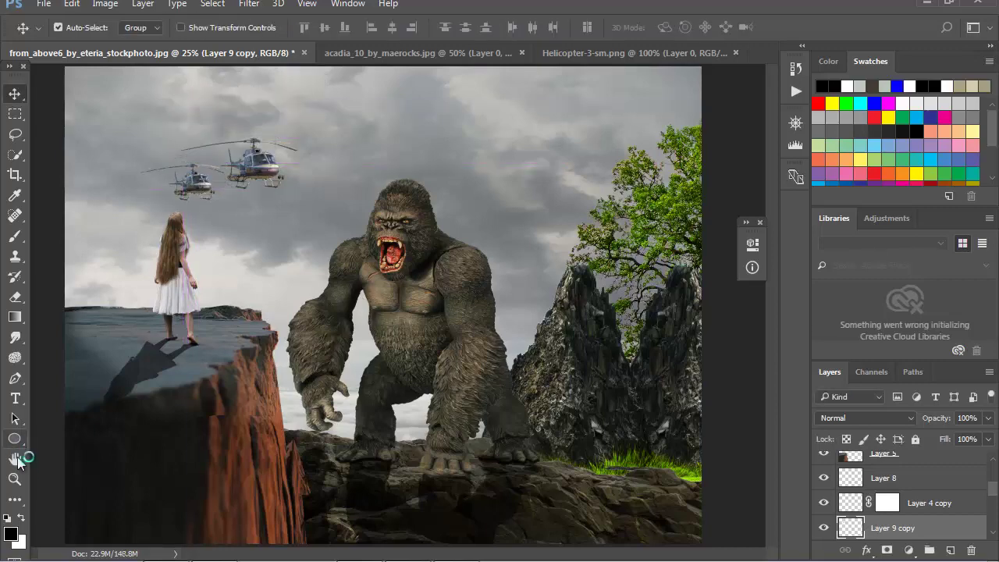
{"action": "left_click", "coordinate": [14, 479]}
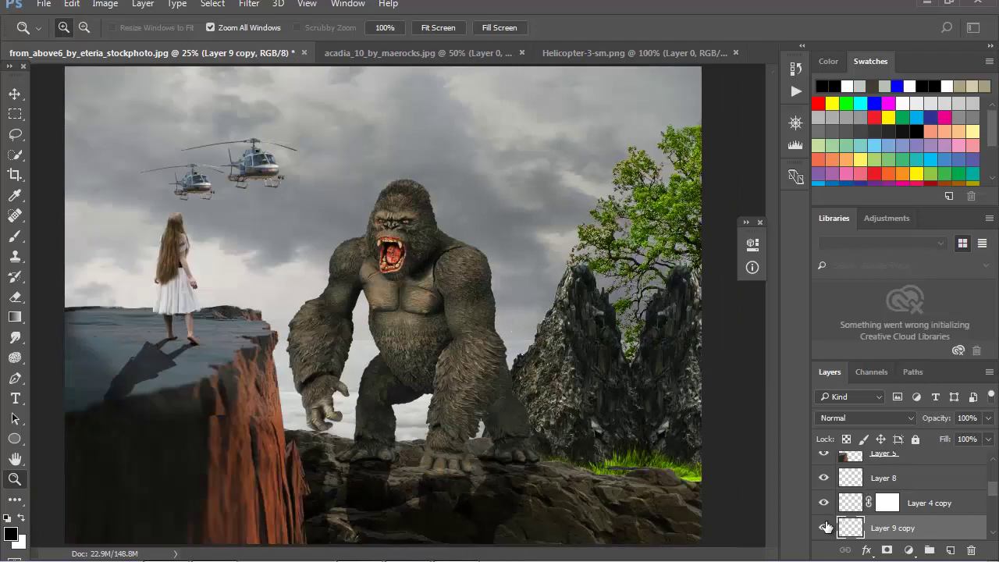
Duplicate a third helicopter, flip it horizontally, and place it higher in the upper-right sky
{"action": "left_click", "coordinate": [16, 94]}
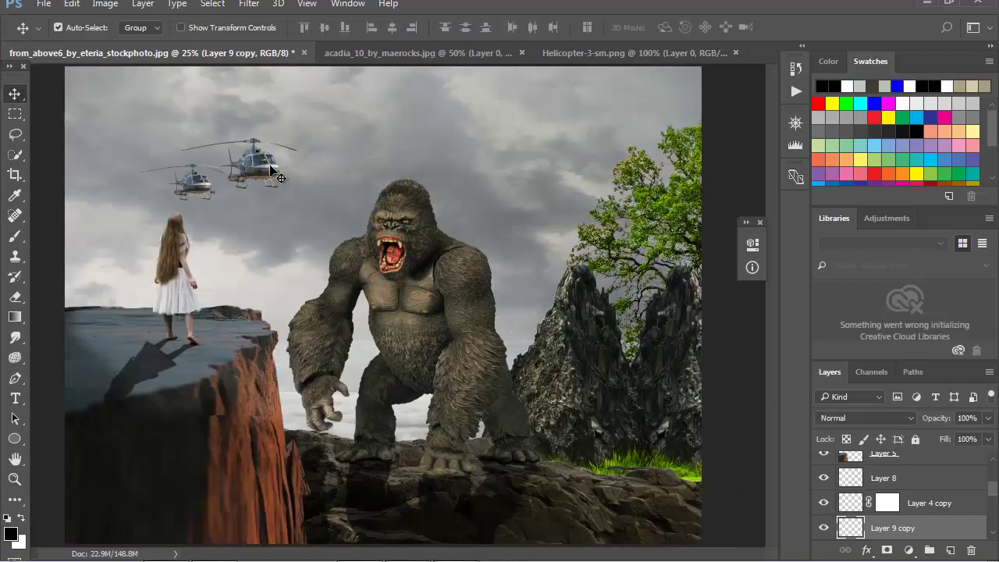
{"action": "left_click_drag", "start_coordinate": [274, 175], "coordinate": [524, 196]}
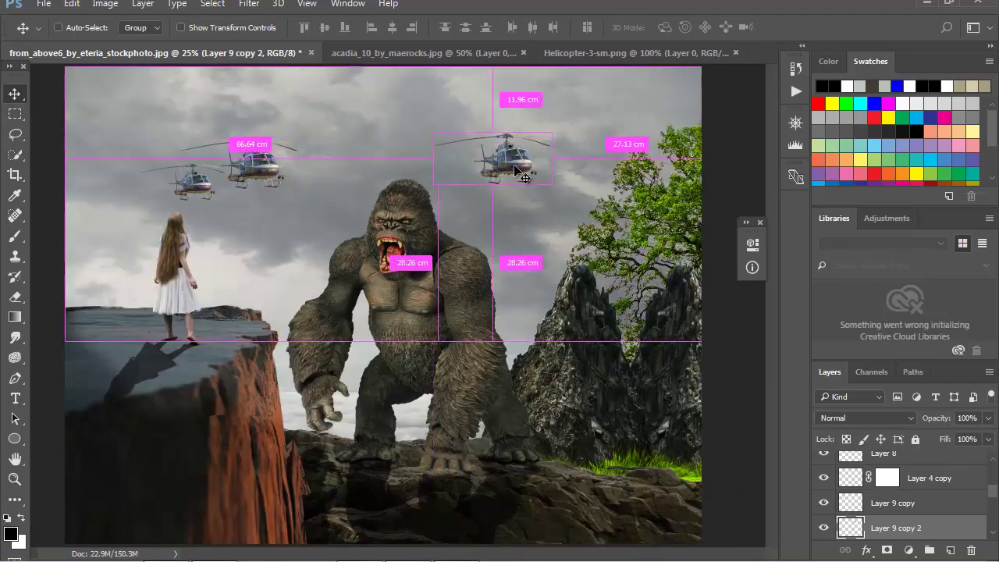
{"action": "key", "text": "ctrl+t"}
{"action": "right_click", "coordinate": [506, 153]}
{"action": "left_click", "coordinate": [594, 384]}
{"action": "left_click_drag", "start_coordinate": [479, 152], "coordinate": [528, 124]}
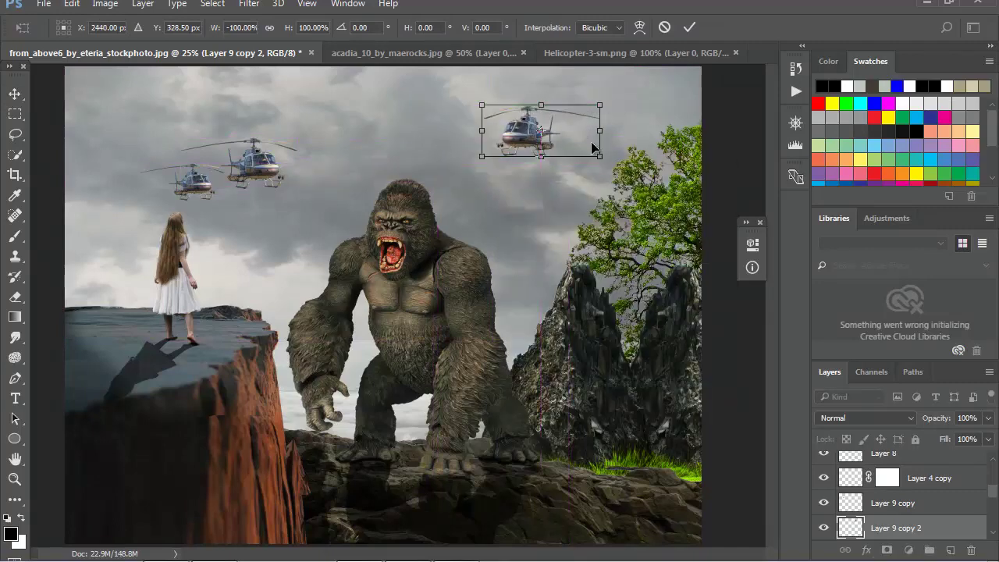
{"action": "key", "text": "Return"}
Zoom to frame the composition and load a selection from the girl's Layer 6
{"action": "key", "text": "z"}
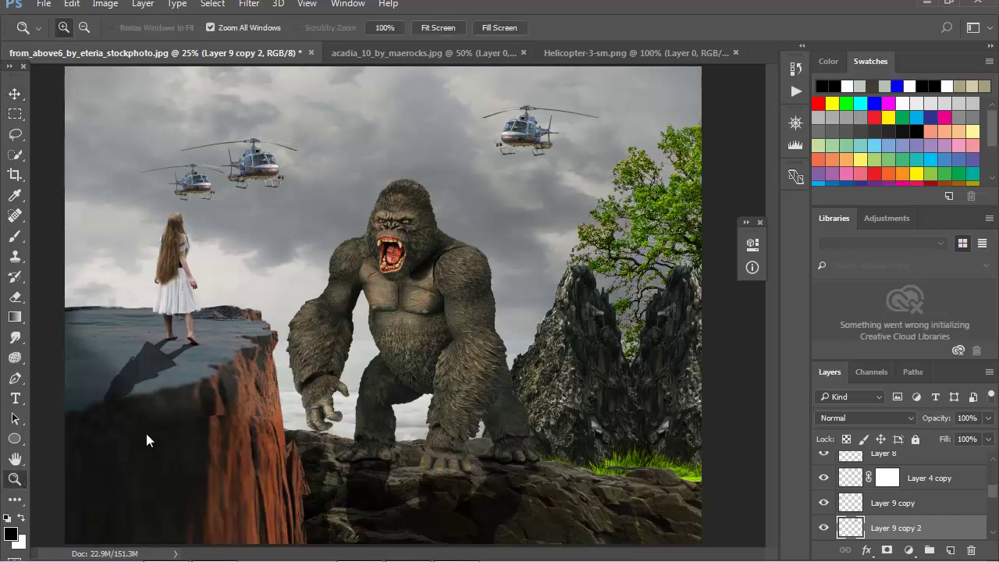
{"action": "left_click", "coordinate": [427, 344], "text": "alt"}
{"action": "left_click", "coordinate": [427, 344], "text": "alt"}
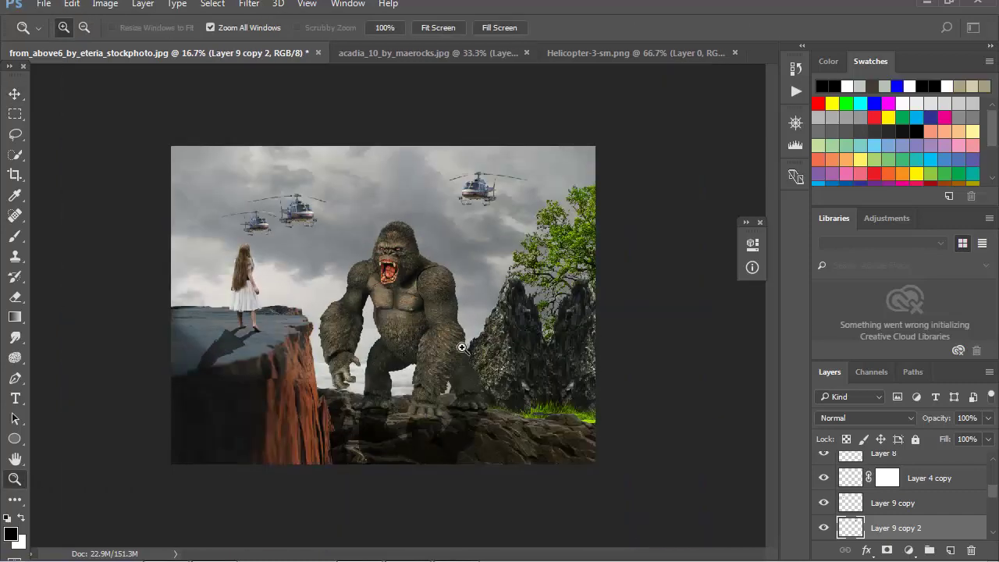
{"action": "left_click", "coordinate": [268, 312]}
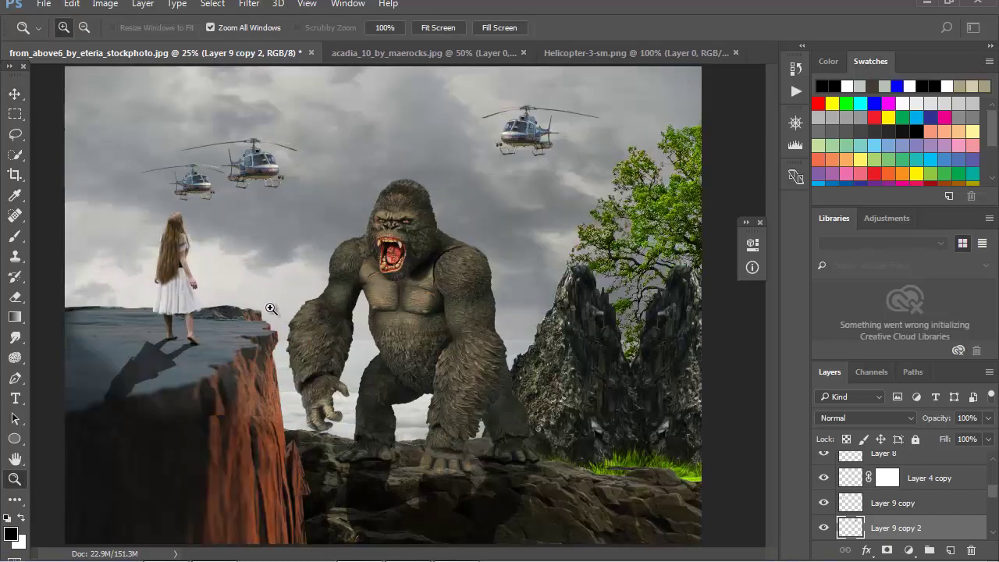
{"action": "left_click", "coordinate": [352, 344]}
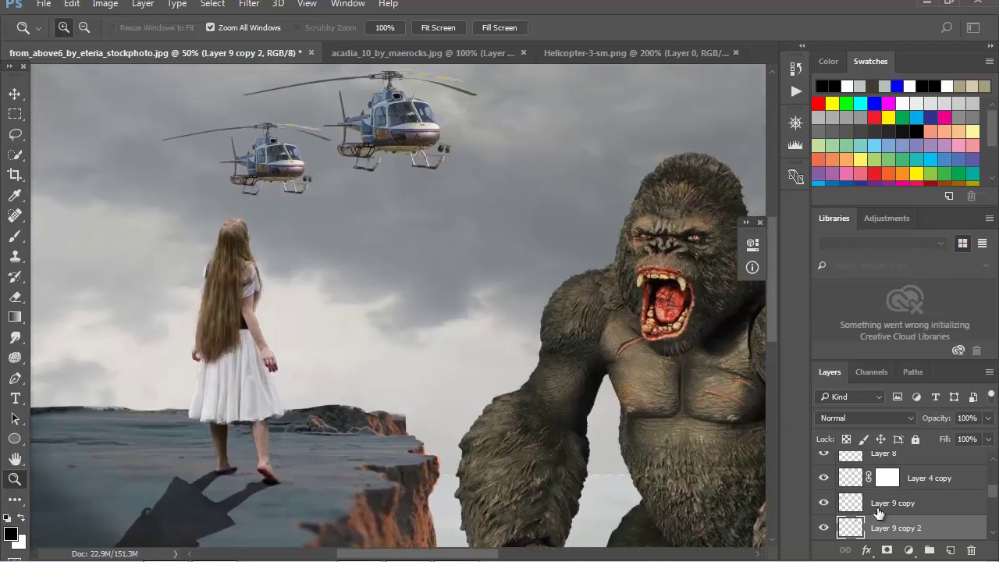
{"action": "scroll", "coordinate": [879, 512], "scroll_direction": "down", "scroll_amount": 3}
{"action": "scroll", "coordinate": [866, 511], "scroll_direction": "down", "scroll_amount": 2}
{"action": "left_click", "coordinate": [824, 514]}
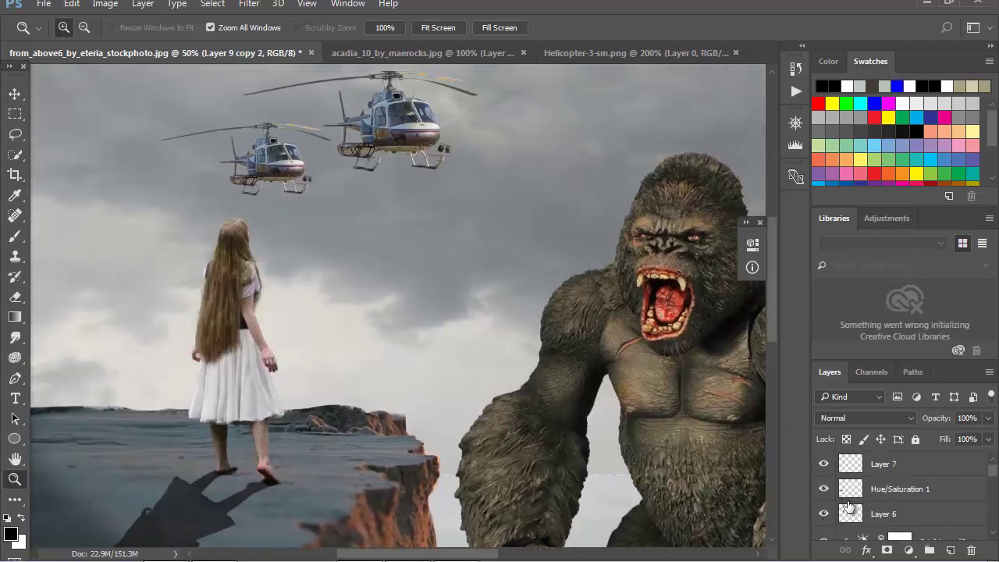
{"action": "left_click", "coordinate": [849, 506]}
Set white as the brush colour and undo the stray paint strokes over the girl
{"action": "key", "text": "b"}
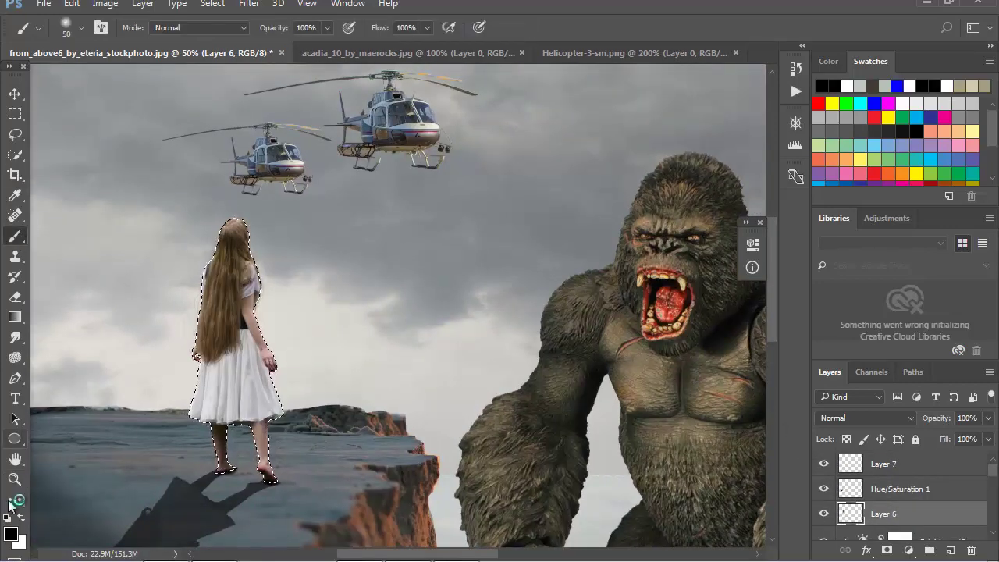
{"action": "left_click", "coordinate": [21, 517]}
{"action": "key", "text": "ctrl+z"}
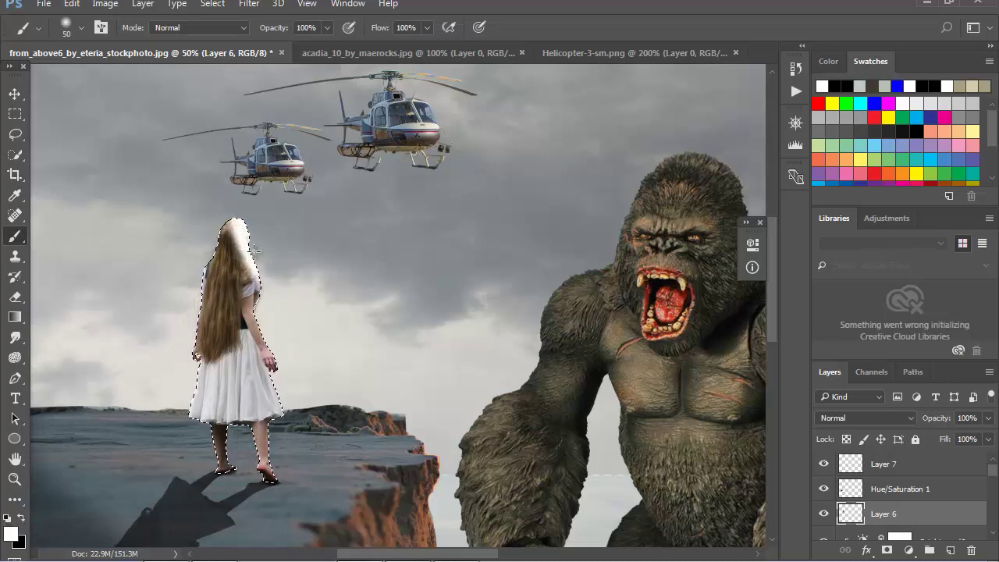
{"action": "key", "text": "ctrl+z"}
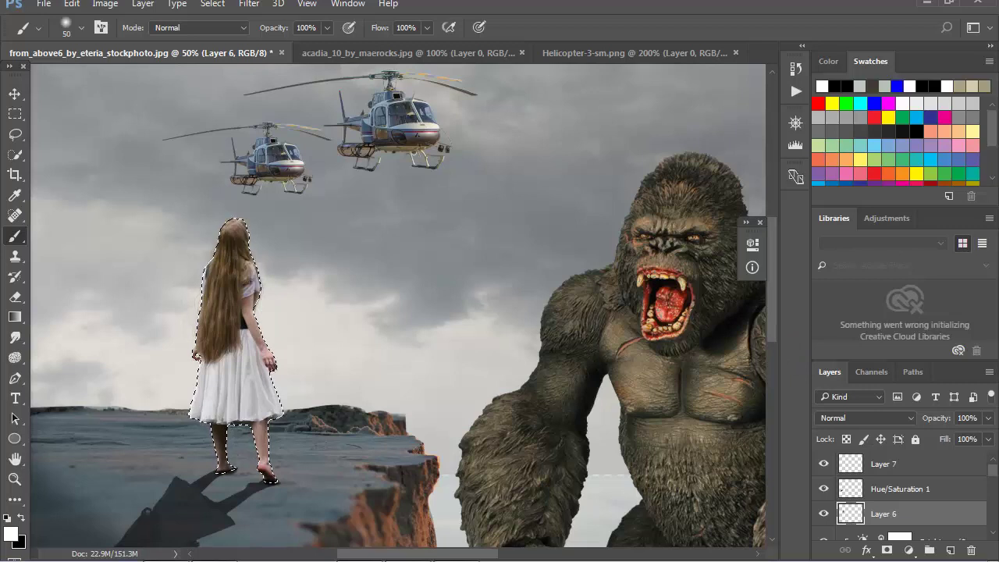
Add Layer 10 above the girl in Soft Light mode and clear the selection
{"action": "left_click", "coordinate": [950, 550]}
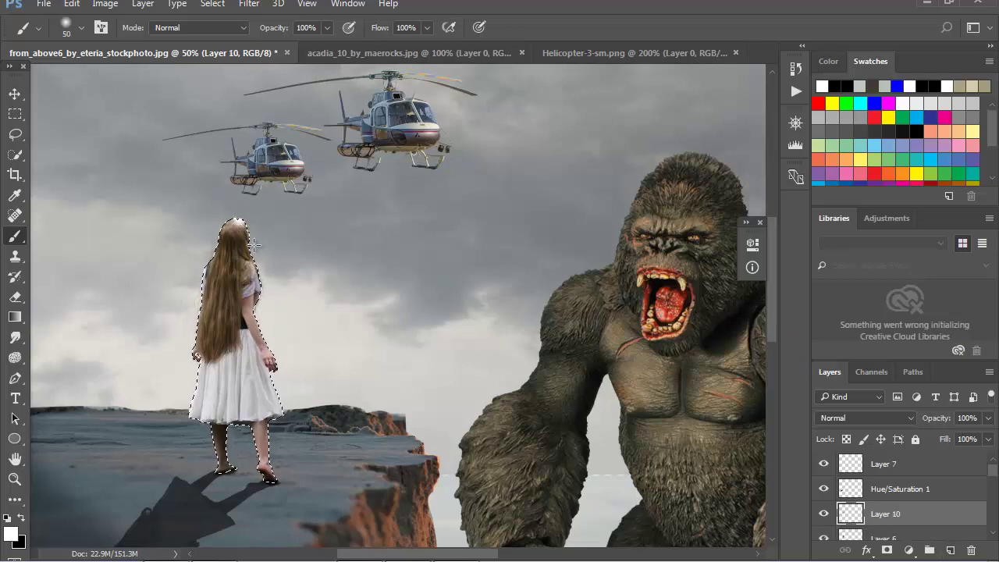
{"action": "left_click", "coordinate": [872, 416]}
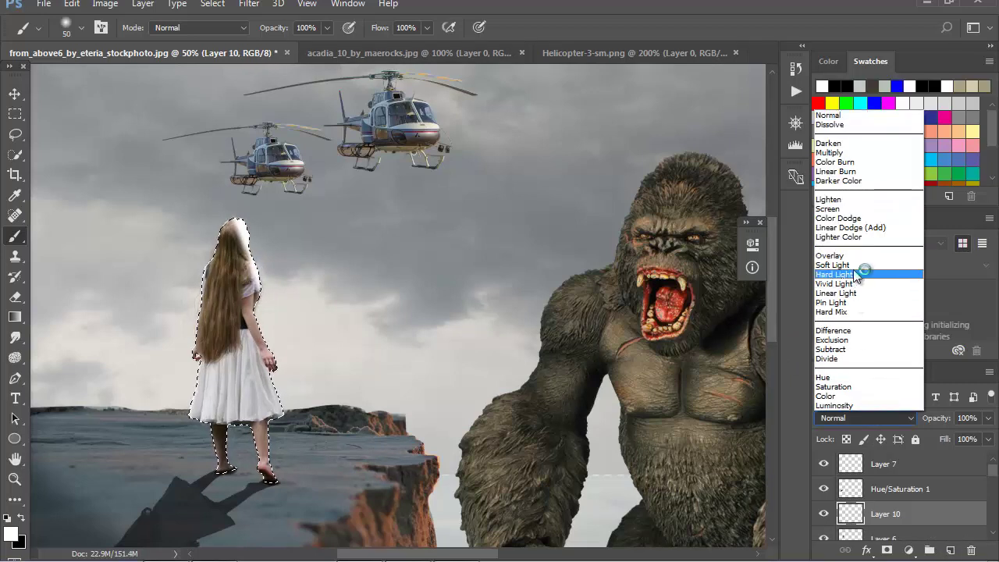
{"action": "left_click", "coordinate": [851, 267]}
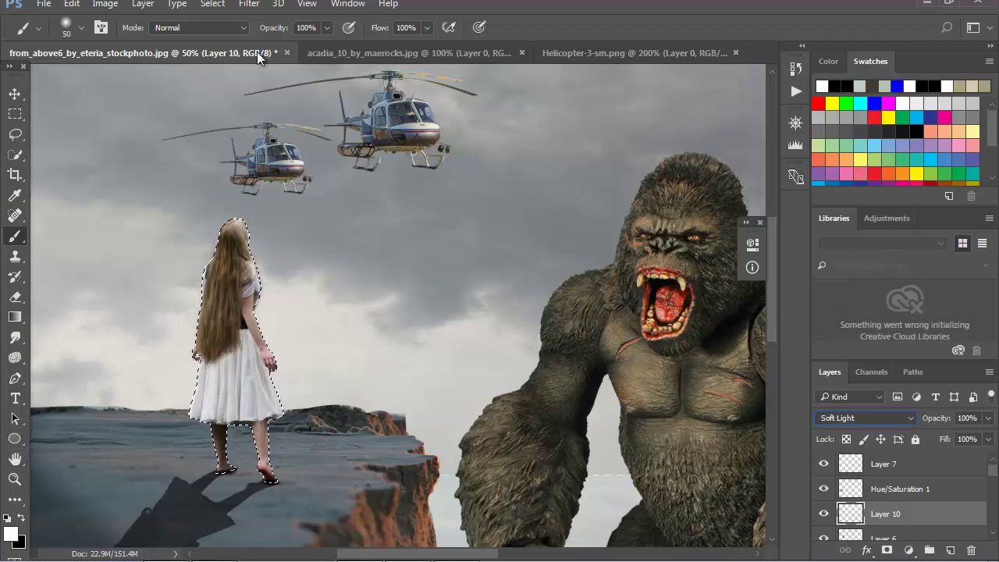
{"action": "left_click", "coordinate": [212, 4]}
{"action": "left_click", "coordinate": [244, 42]}
{"action": "left_click", "coordinate": [14, 480]}
{"action": "left_click", "coordinate": [401, 346], "text": "alt"}
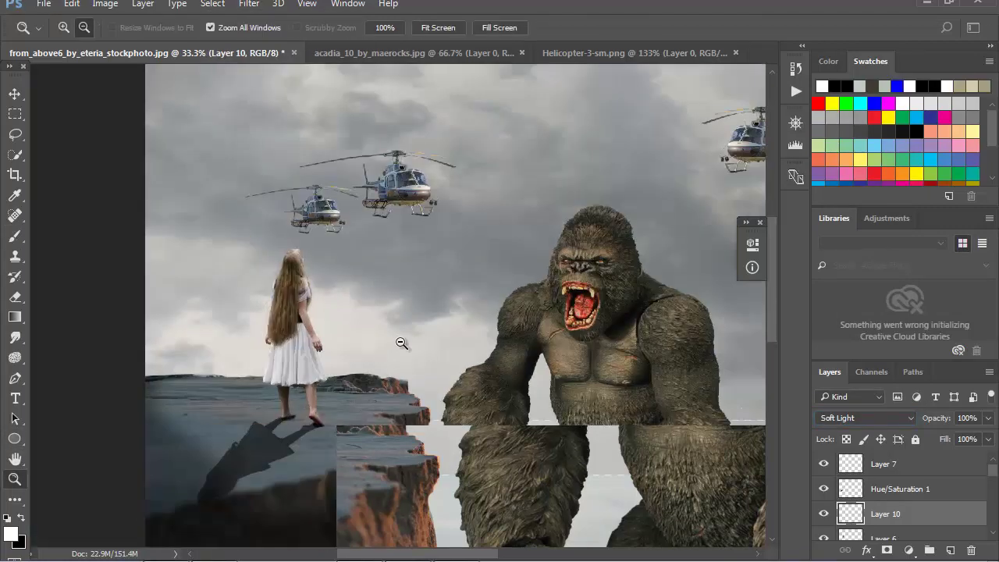
{"action": "left_click", "coordinate": [375, 384], "text": "alt"}
{"action": "left_click", "coordinate": [422, 380], "text": "alt"}
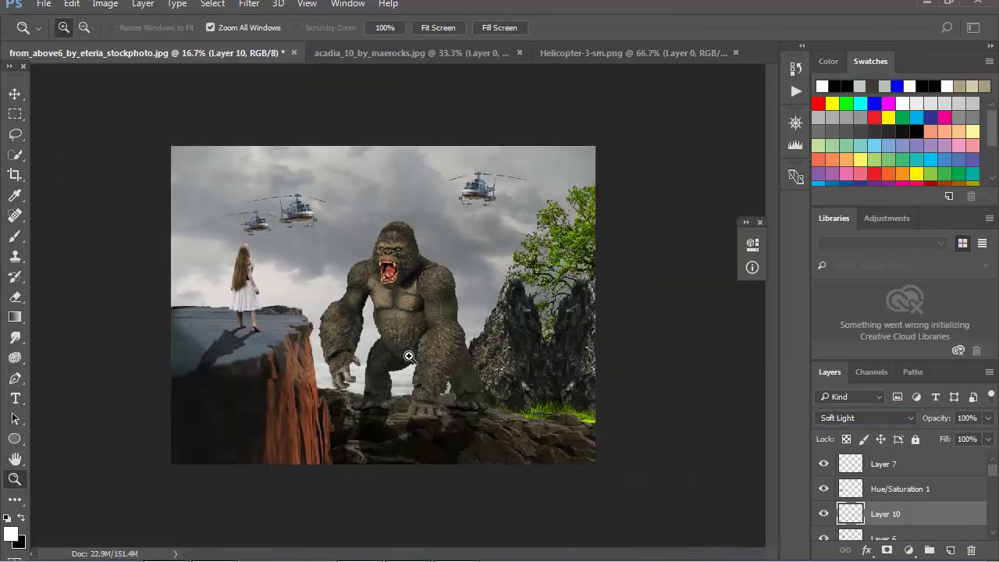
{"action": "left_click", "coordinate": [421, 336]}
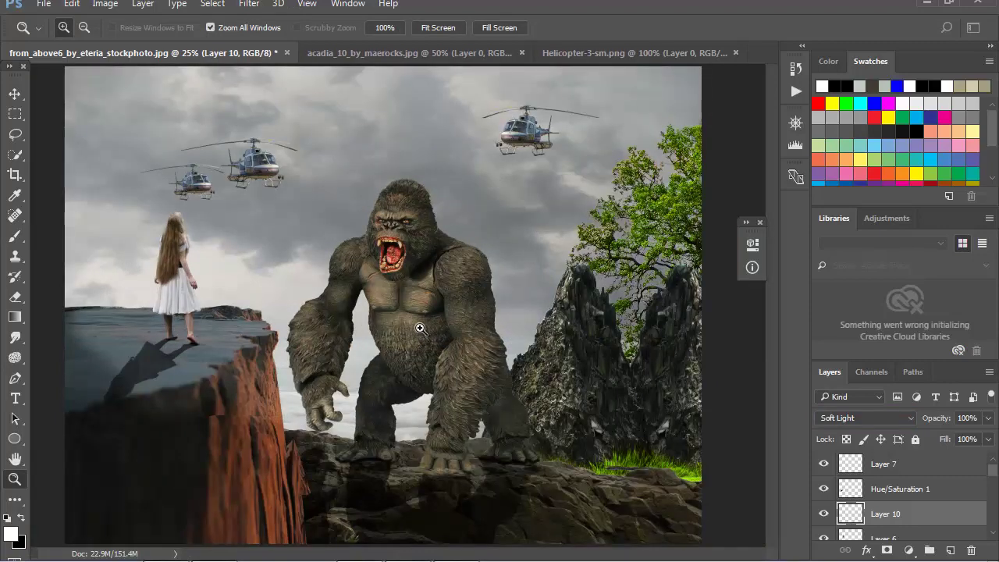
{"action": "left_click", "coordinate": [421, 329]}
{"action": "left_click", "coordinate": [468, 391], "text": "alt"}
{"action": "left_click", "coordinate": [491, 435], "text": "alt"}
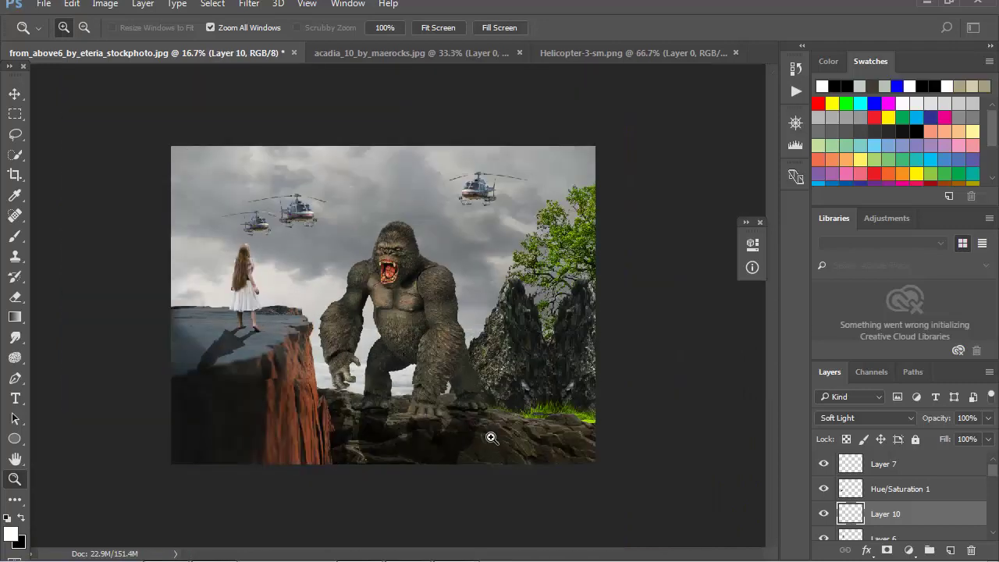
{"action": "left_click", "coordinate": [598, 399]}
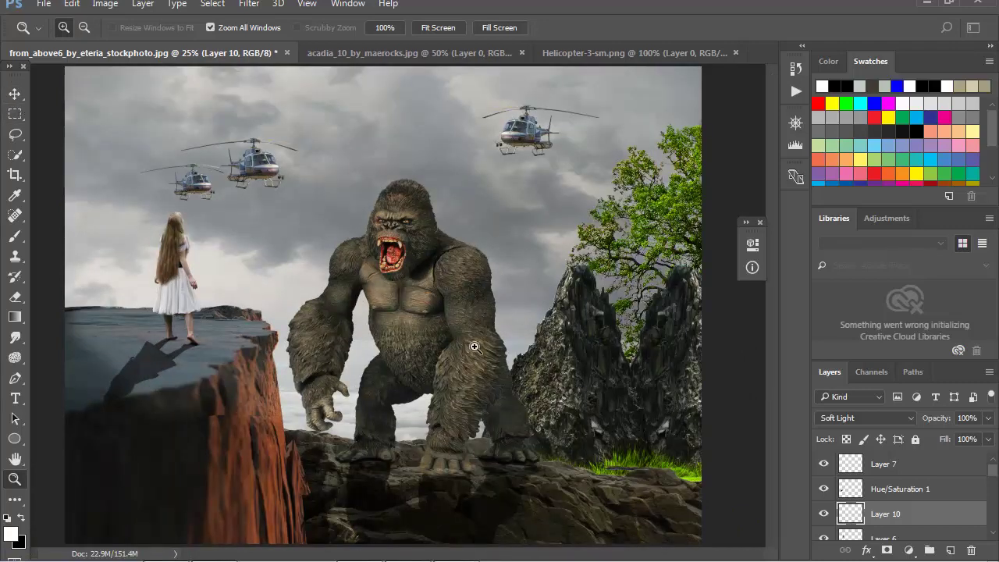
{"action": "left_click", "coordinate": [428, 388], "text": "alt"}
{"action": "left_click", "coordinate": [416, 392]}
{"action": "left_click", "coordinate": [711, 465], "text": "alt"}
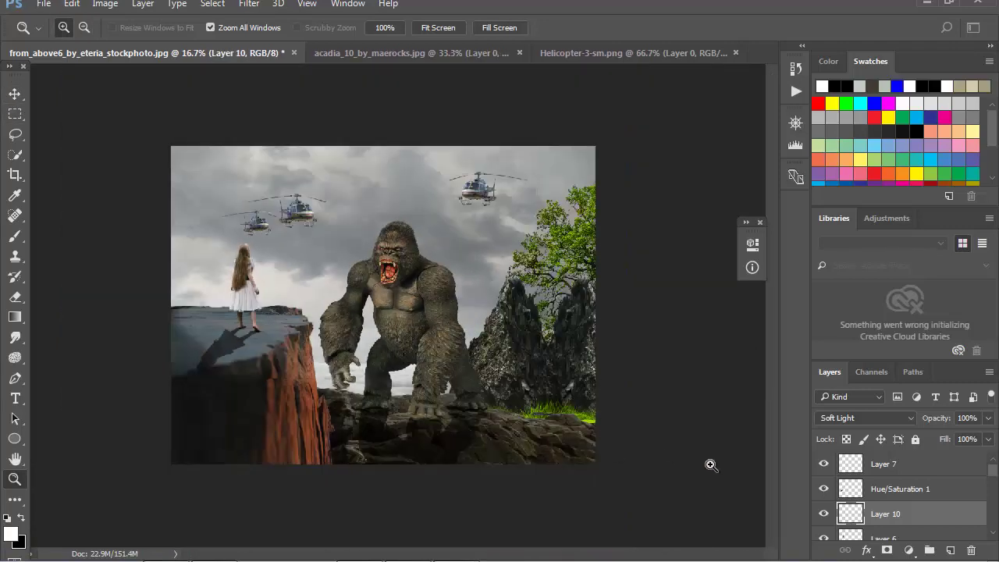
{"action": "left_click", "coordinate": [896, 465]}
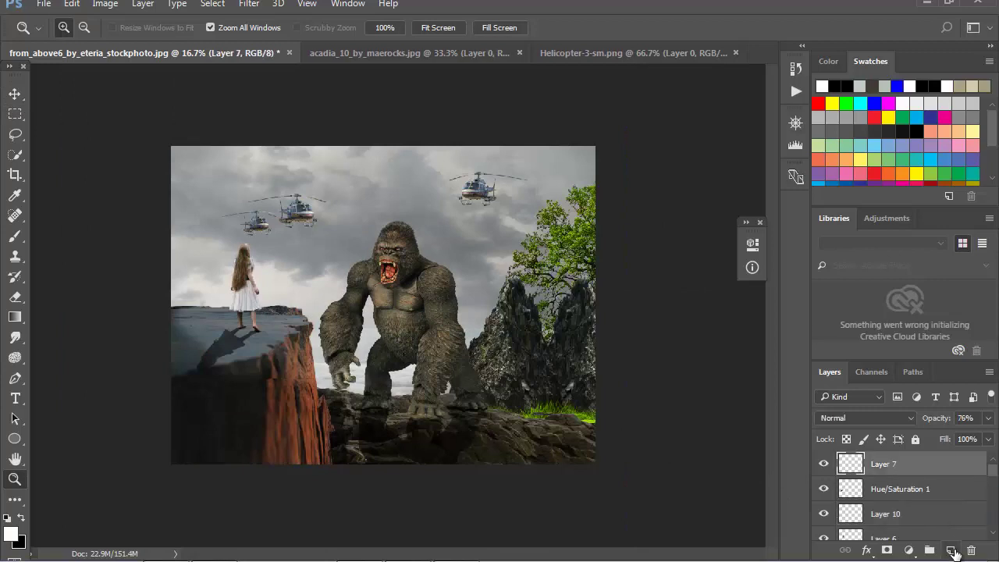
{"action": "left_click", "coordinate": [951, 550]}
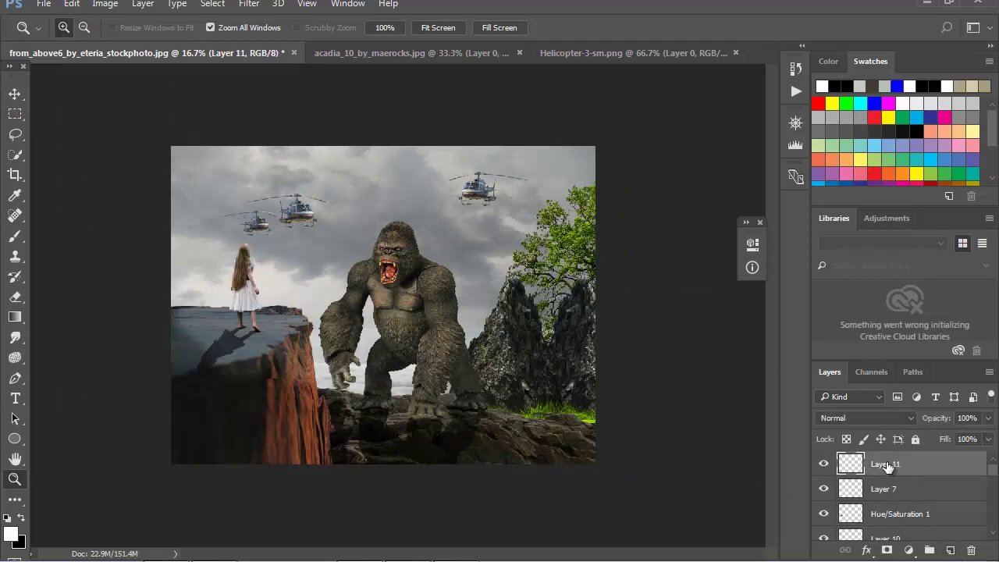
{"action": "key", "text": "Delete"}
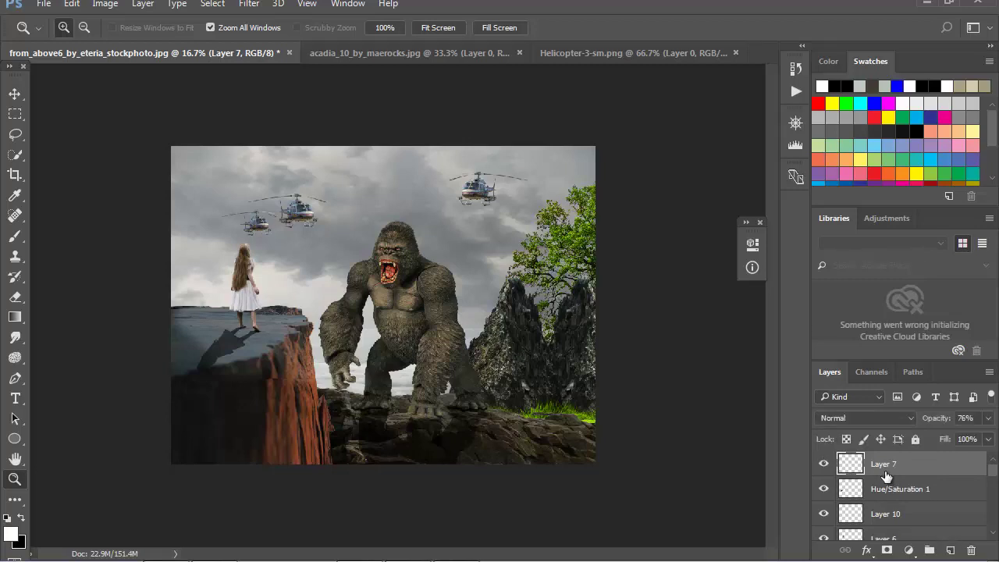
Add a Brightness/Contrast adjustment with Brightness -77 and Contrast 39
{"action": "left_click", "coordinate": [909, 550]}
{"action": "left_click", "coordinate": [868, 271]}
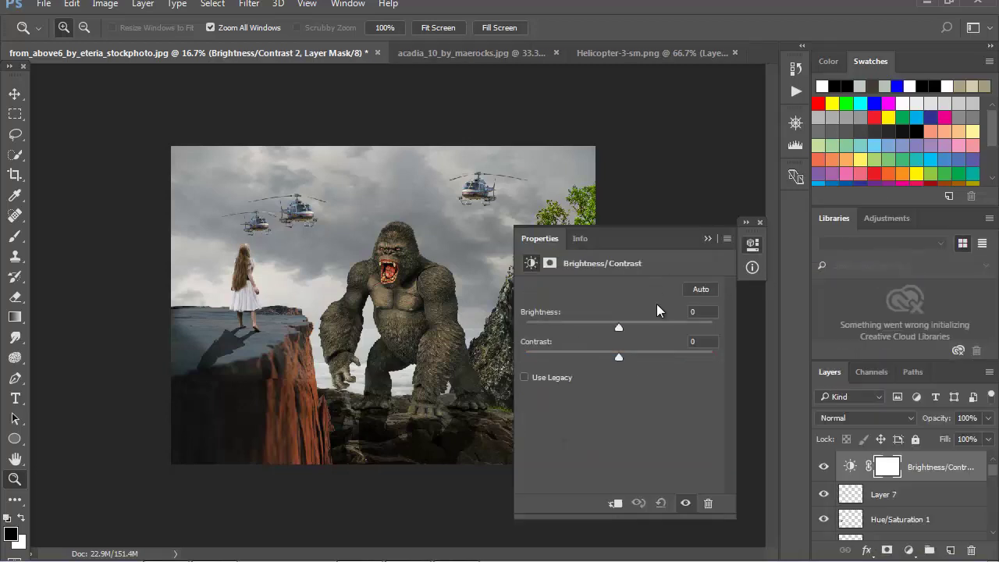
{"action": "left_click_drag", "start_coordinate": [615, 327], "coordinate": [570, 321]}
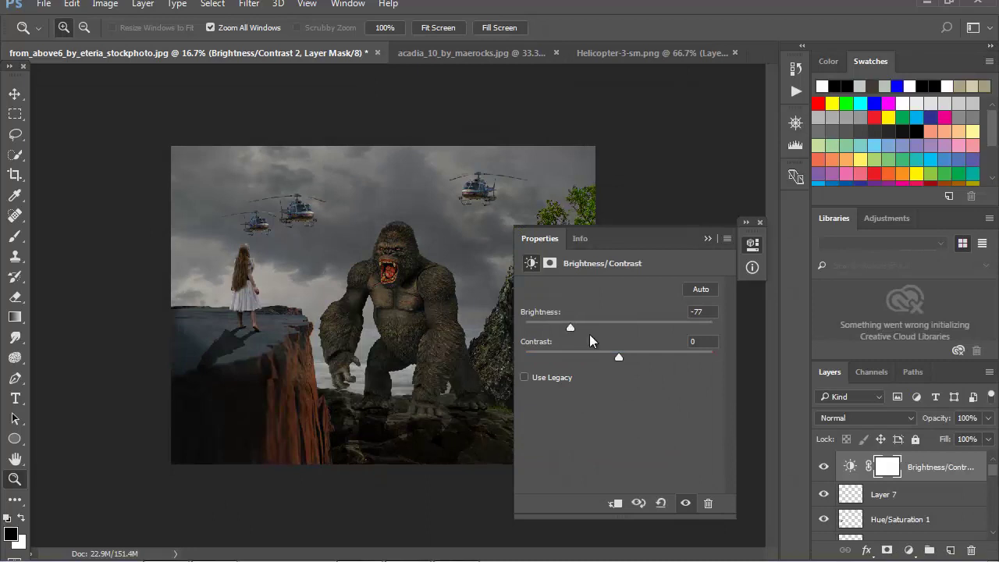
{"action": "left_click_drag", "start_coordinate": [651, 358], "coordinate": [667, 359]}
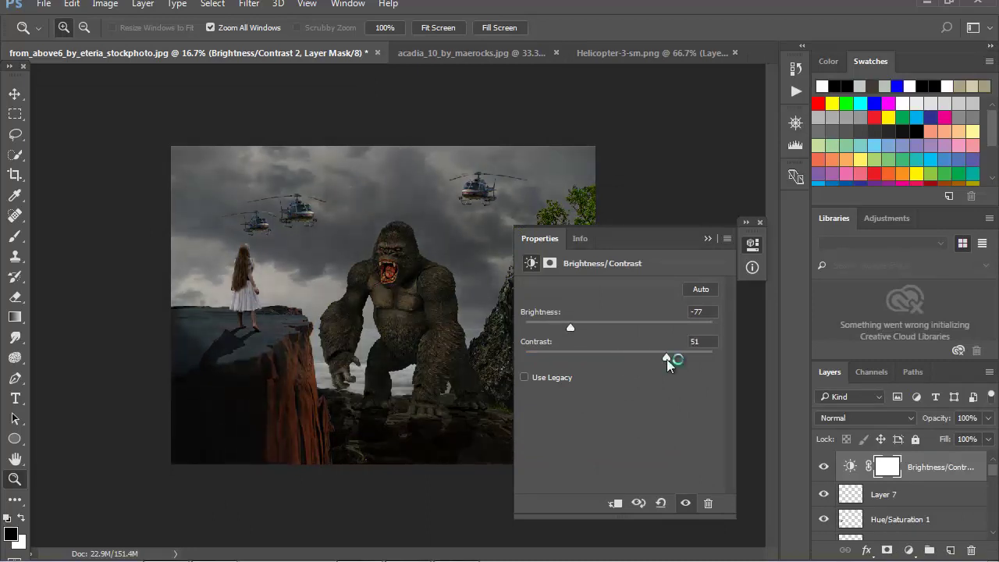
{"action": "left_click", "coordinate": [708, 238]}
{"action": "left_click", "coordinate": [823, 469]}
{"action": "left_click", "coordinate": [823, 469]}
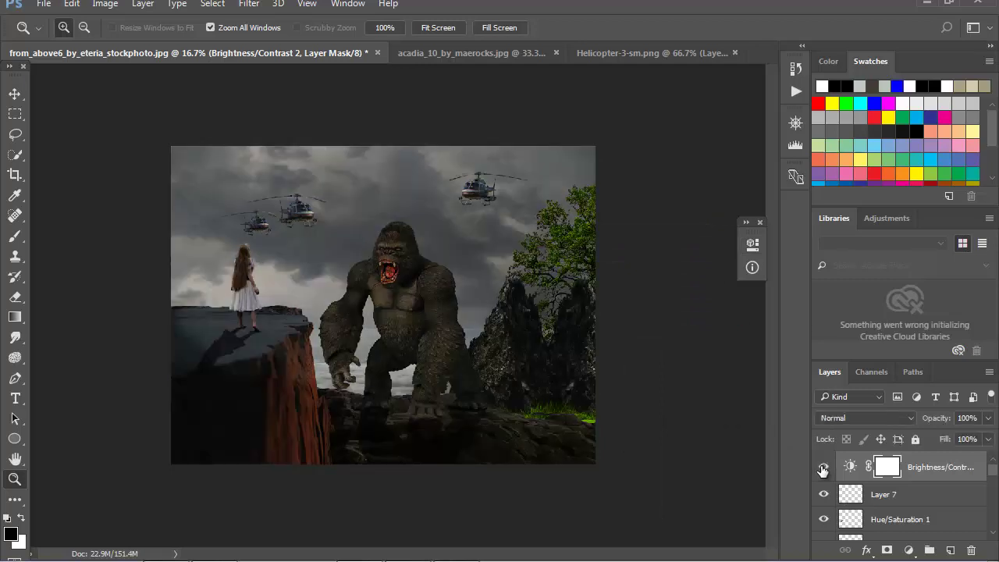
Paint black on its mask with an 800px soft brush over the cliff, gorilla and sky
{"action": "left_click", "coordinate": [15, 236]}
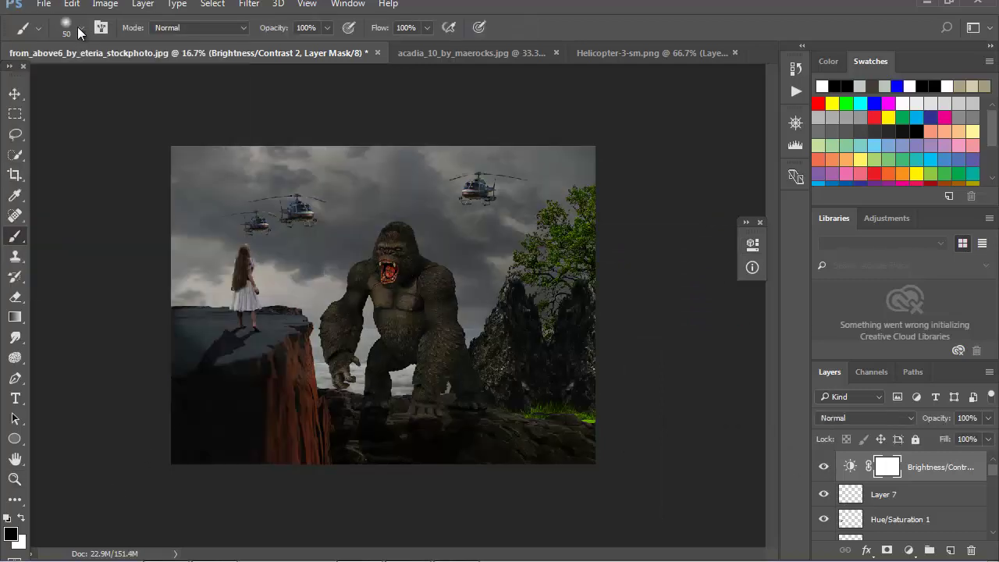
{"action": "key", "text": "bracketright"}
{"action": "mouse_move", "coordinate": [377, 262]}
{"action": "left_mouse_down"}
{"action": "mouse_move", "coordinate": [399, 250]}
{"action": "mouse_move", "coordinate": [254, 279]}
{"action": "mouse_move", "coordinate": [328, 328]}
{"action": "mouse_move", "coordinate": [401, 261]}
{"action": "left_mouse_up"}
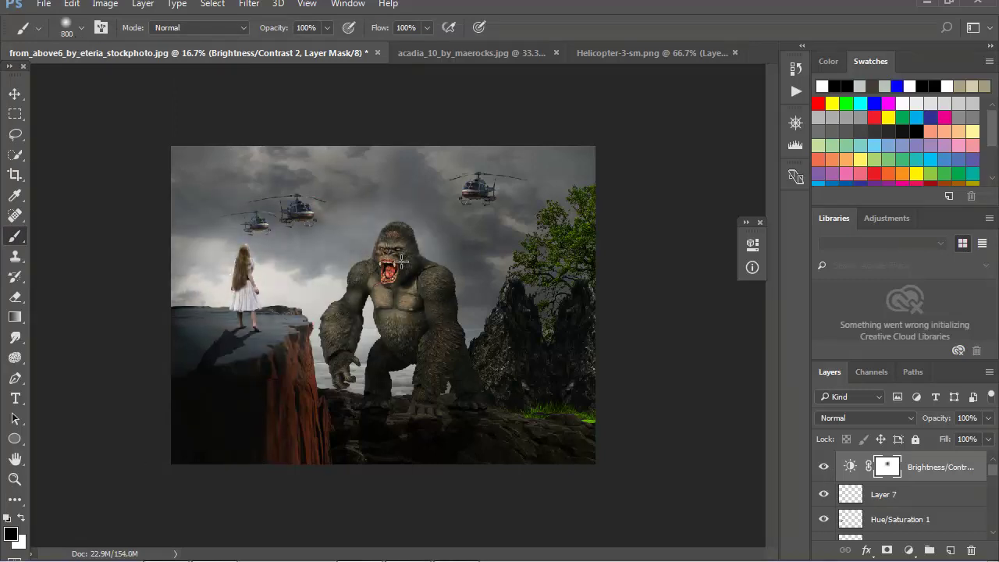
{"action": "mouse_move", "coordinate": [285, 306]}
{"action": "left_mouse_down"}
{"action": "mouse_move", "coordinate": [297, 332]}
{"action": "mouse_move", "coordinate": [413, 323]}
{"action": "mouse_move", "coordinate": [355, 268]}
{"action": "mouse_move", "coordinate": [469, 250]}
{"action": "mouse_move", "coordinate": [468, 313]}
{"action": "mouse_move", "coordinate": [562, 203]}
{"action": "mouse_move", "coordinate": [508, 195]}
{"action": "mouse_move", "coordinate": [474, 341]}
{"action": "mouse_move", "coordinate": [432, 393]}
{"action": "mouse_move", "coordinate": [391, 419]}
{"action": "mouse_move", "coordinate": [352, 390]}
{"action": "left_mouse_up"}
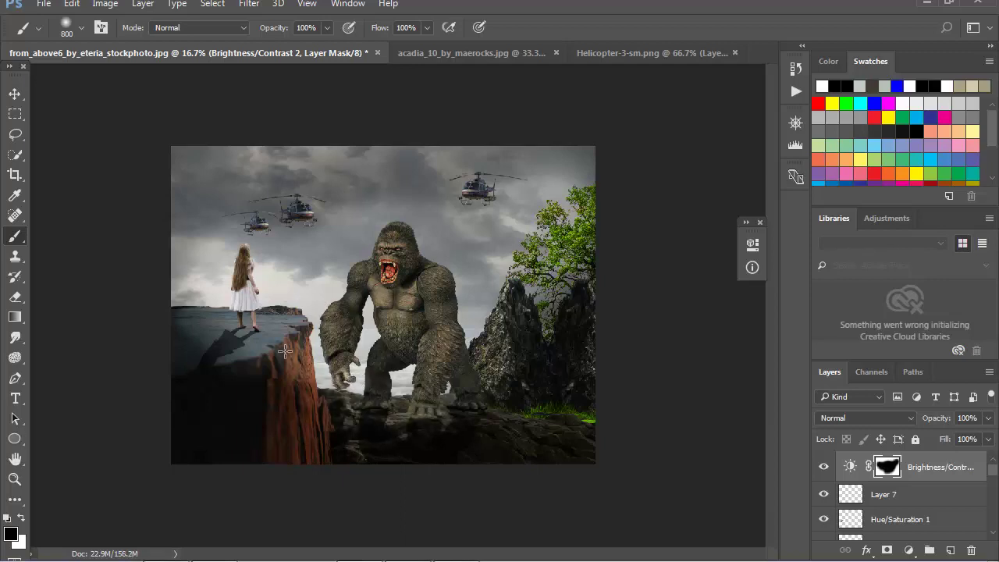
{"action": "left_click_drag", "start_coordinate": [285, 352], "coordinate": [337, 396]}
{"action": "mouse_move", "coordinate": [391, 246]}
{"action": "left_mouse_down"}
{"action": "mouse_move", "coordinate": [281, 195]}
{"action": "mouse_move", "coordinate": [377, 229]}
{"action": "mouse_move", "coordinate": [492, 183]}
{"action": "mouse_move", "coordinate": [485, 212]}
{"action": "left_mouse_up"}
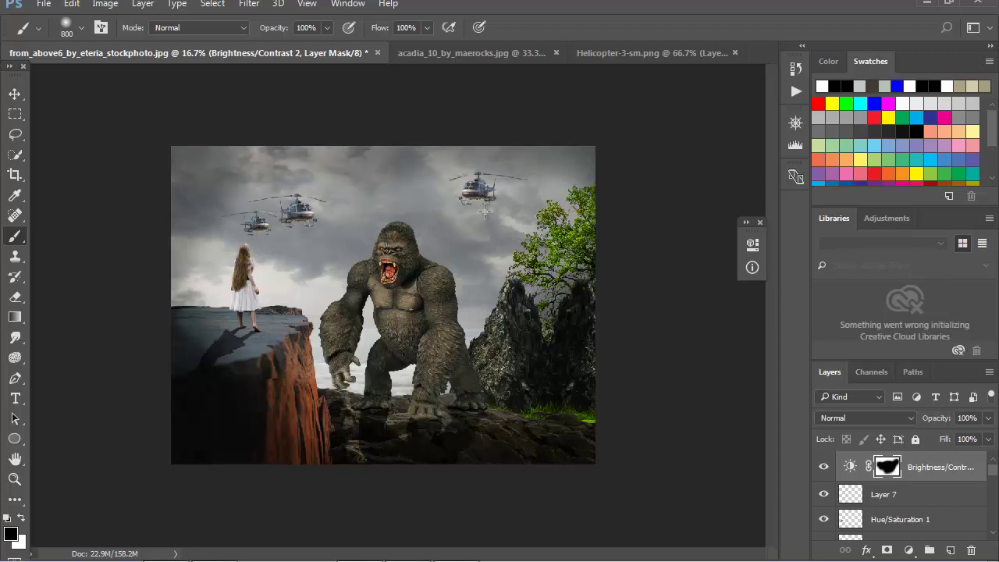
Zoom out and back in to frame the whole composition
{"action": "key", "text": "v"}
{"action": "left_click", "coordinate": [15, 479]}
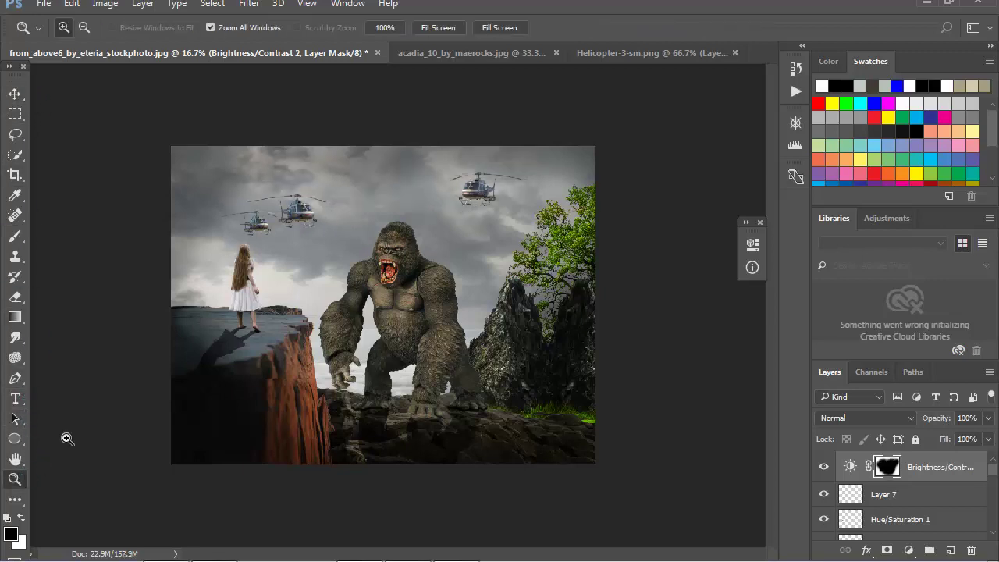
{"action": "left_click", "coordinate": [299, 310], "text": "alt"}
{"action": "left_click", "coordinate": [375, 337]}
{"action": "left_click", "coordinate": [372, 360], "text": "alt"}
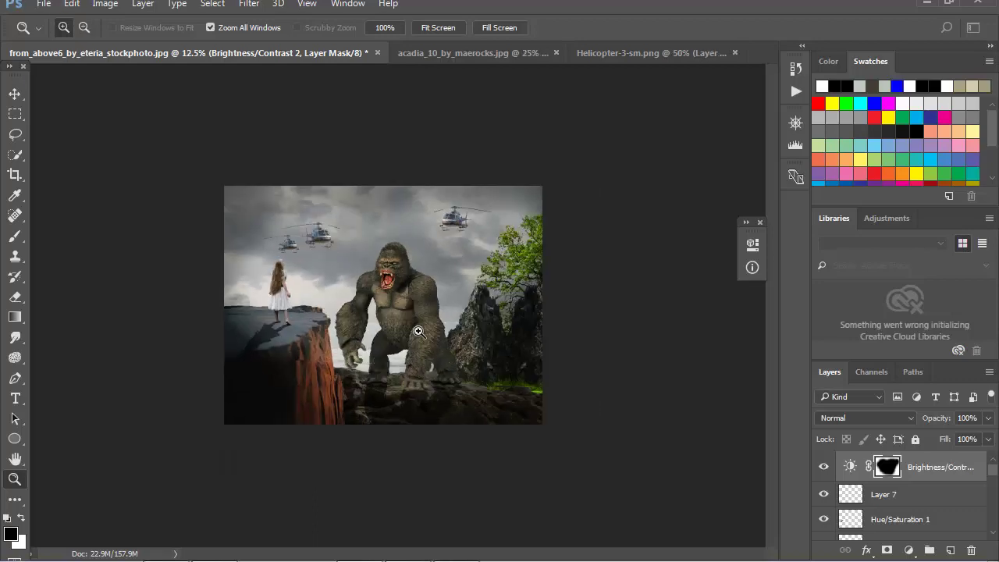
{"action": "left_click", "coordinate": [418, 331]}
{"action": "left_click", "coordinate": [417, 332]}
Toggle the brightness adjustment to compare, then load the gorilla's Layer 4 outline as a selection
{"action": "left_click", "coordinate": [846, 488]}
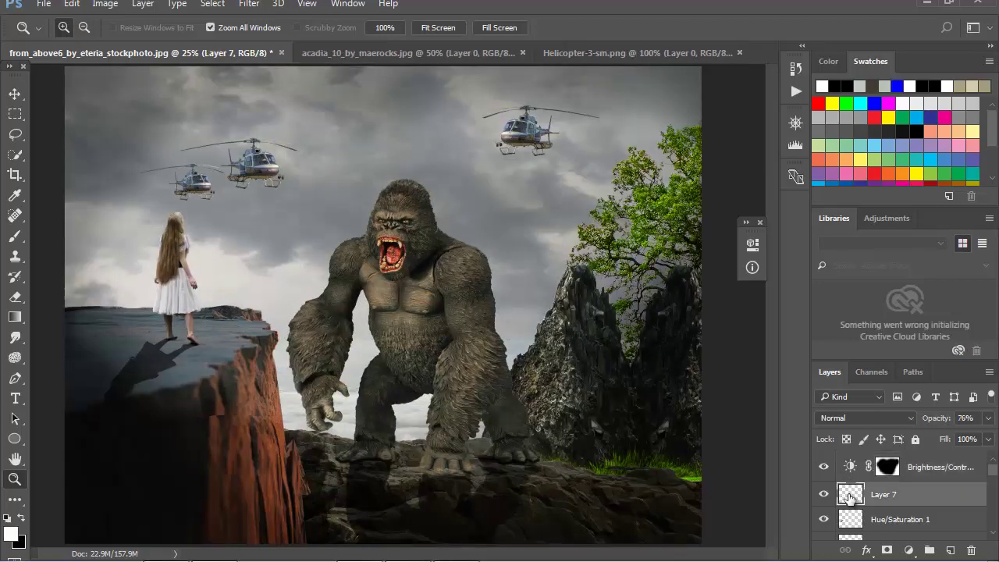
{"action": "scroll", "coordinate": [847, 492], "scroll_direction": "down", "scroll_amount": 3}
{"action": "left_click", "coordinate": [15, 93]}
{"action": "scroll", "coordinate": [829, 495], "scroll_direction": "down", "scroll_amount": 1}
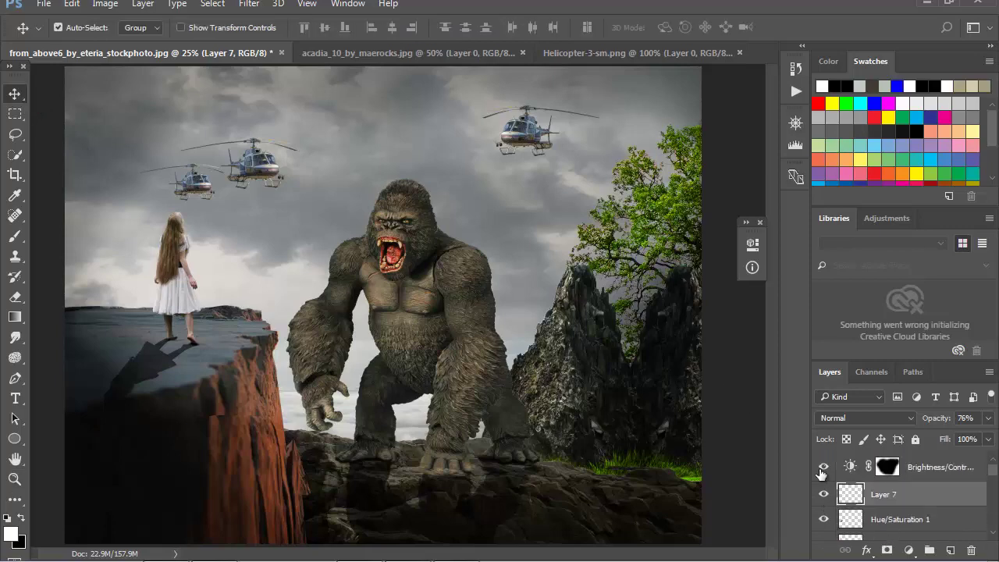
{"action": "left_click", "coordinate": [824, 474]}
{"action": "scroll", "coordinate": [824, 484], "scroll_direction": "down", "scroll_amount": 2}
{"action": "left_click", "coordinate": [826, 529]}
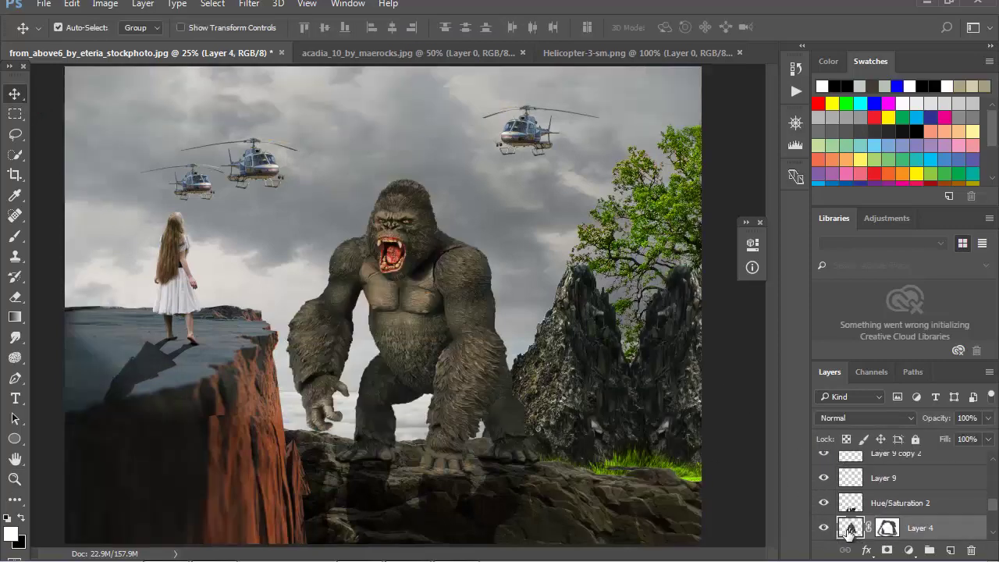
{"action": "left_click", "coordinate": [851, 528], "text": "ctrl"}
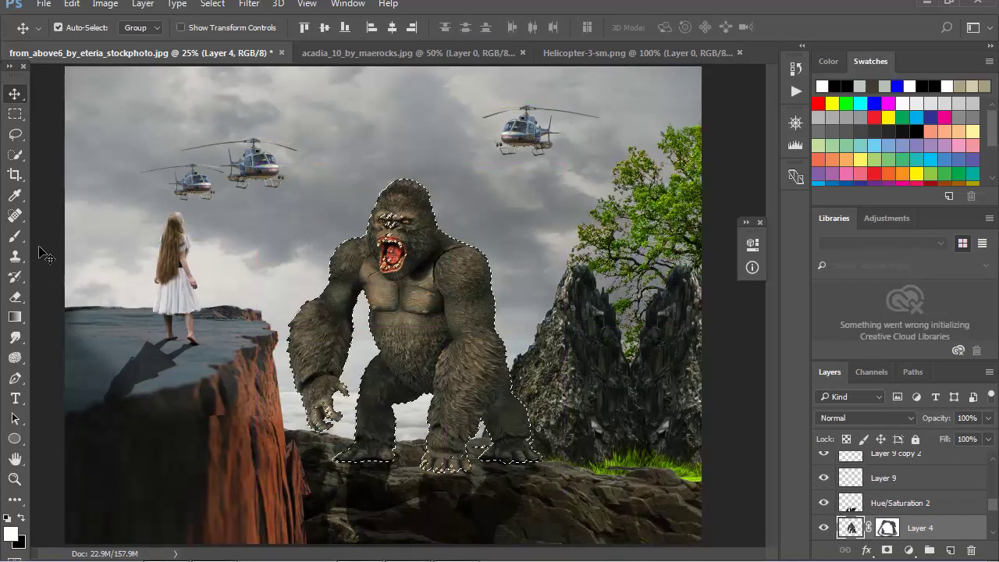
Paint black shading over the gorilla on a new layer set to Soft Light at 64%
{"action": "left_click", "coordinate": [15, 235]}
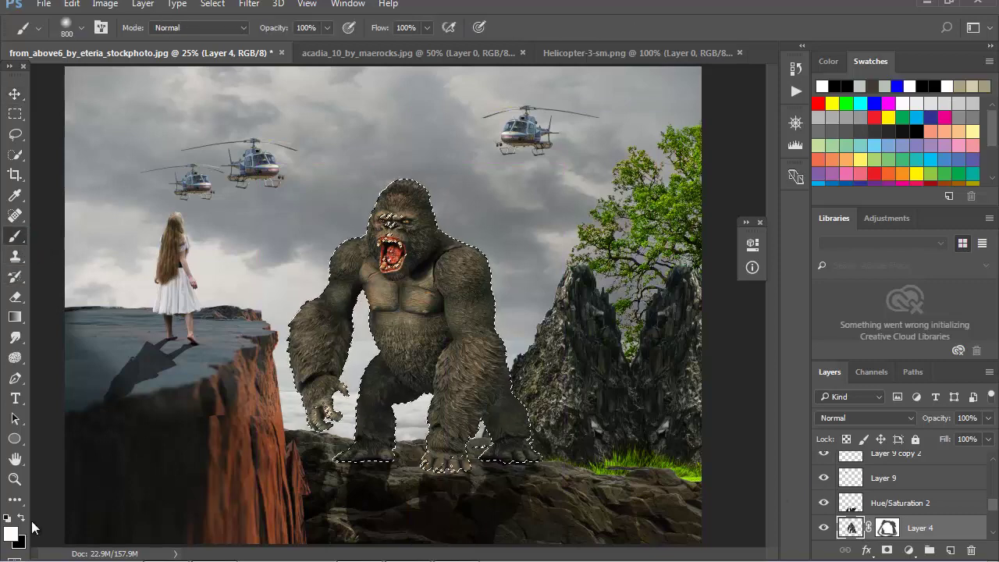
{"action": "key", "text": "x"}
{"action": "left_click", "coordinate": [949, 551]}
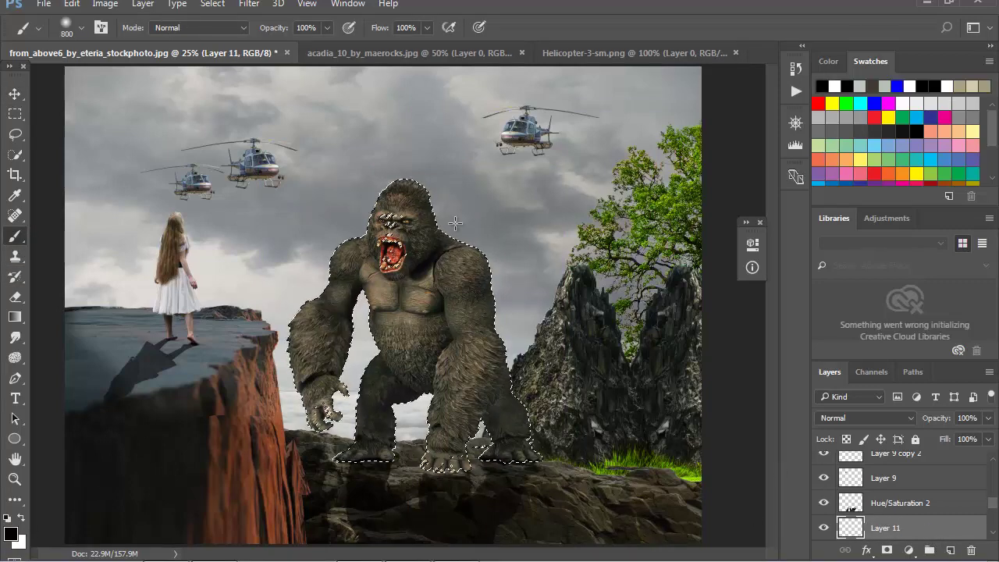
{"action": "left_click_drag", "start_coordinate": [492, 273], "coordinate": [469, 391]}
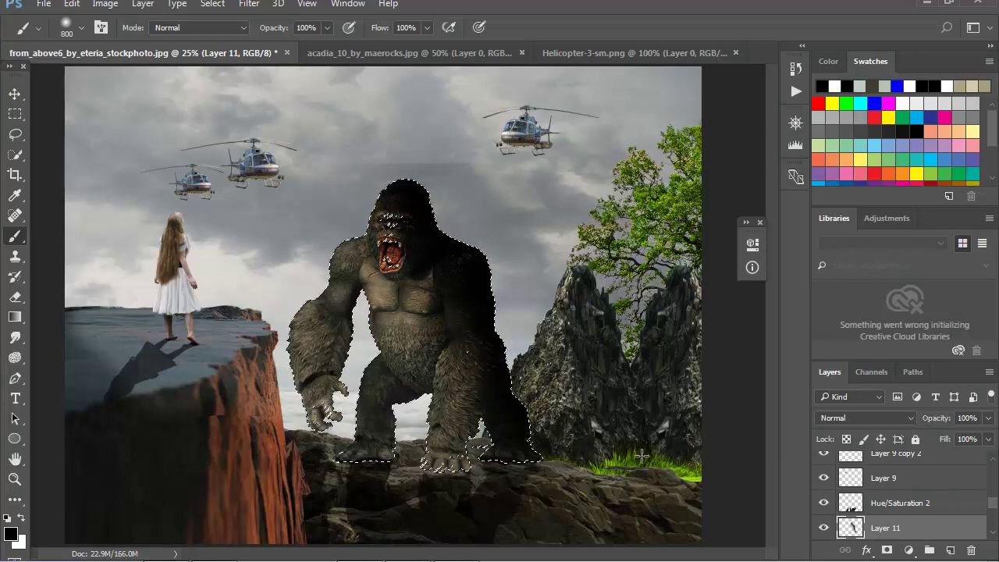
{"action": "left_click", "coordinate": [906, 417]}
{"action": "left_click", "coordinate": [847, 287]}
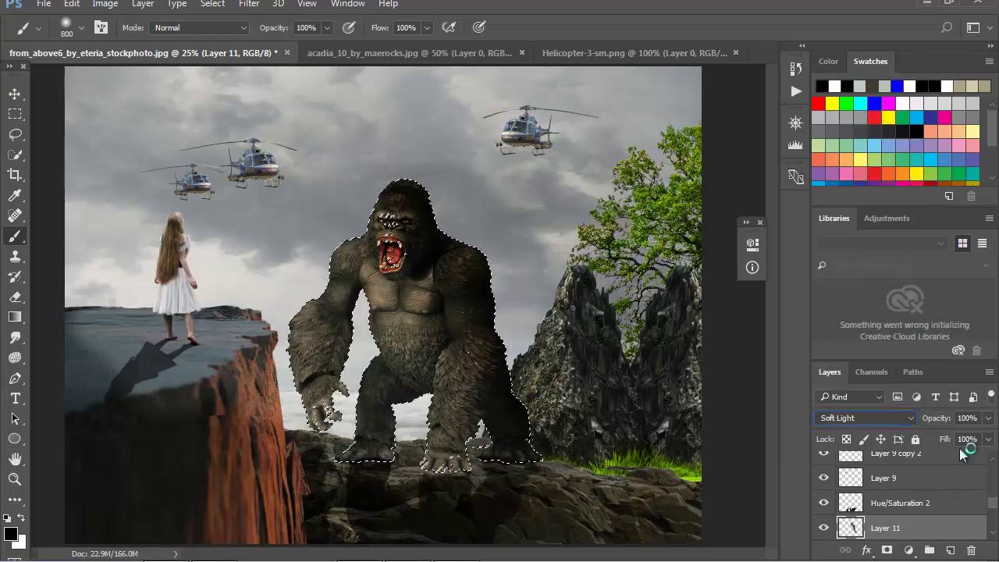
{"action": "left_click_drag", "start_coordinate": [989, 418], "coordinate": [970, 438]}
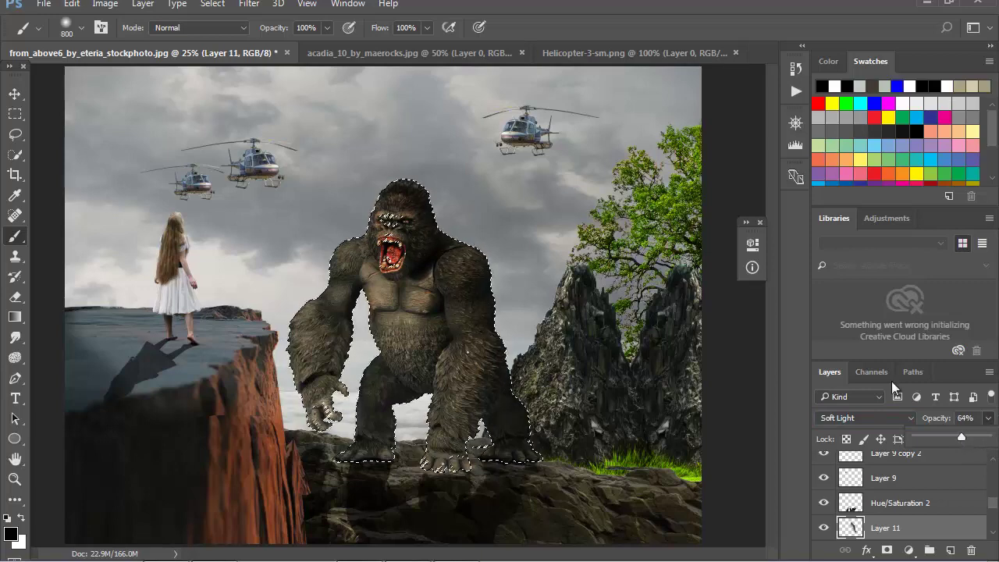
Deselect the gorilla outline and zoom toward the gorilla
{"action": "left_click", "coordinate": [212, 4]}
{"action": "left_click", "coordinate": [226, 34]}
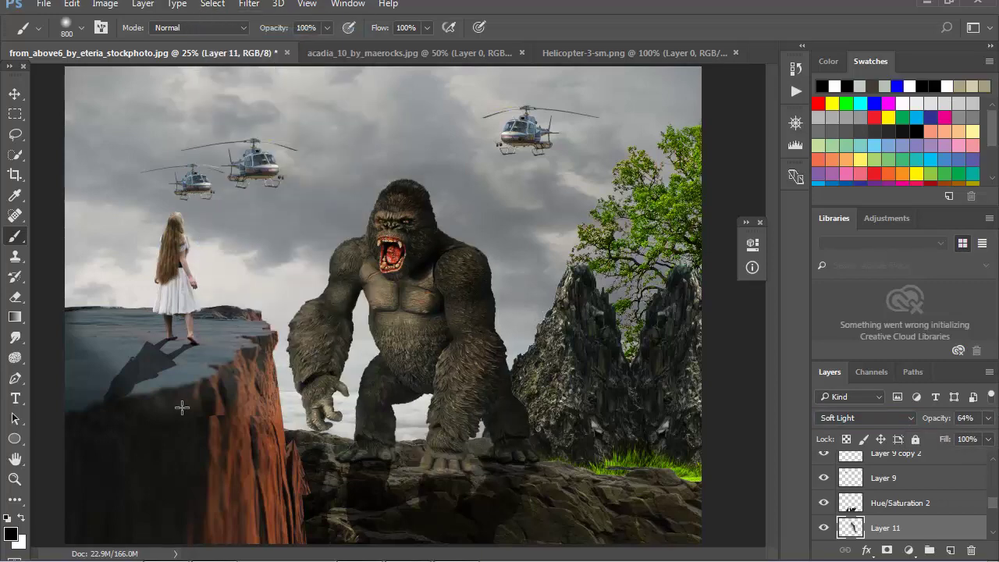
{"action": "left_click", "coordinate": [15, 479]}
Zoom in on the gorilla's head and arm, cancelling a first lasso attempt
{"action": "left_click", "coordinate": [524, 292]}
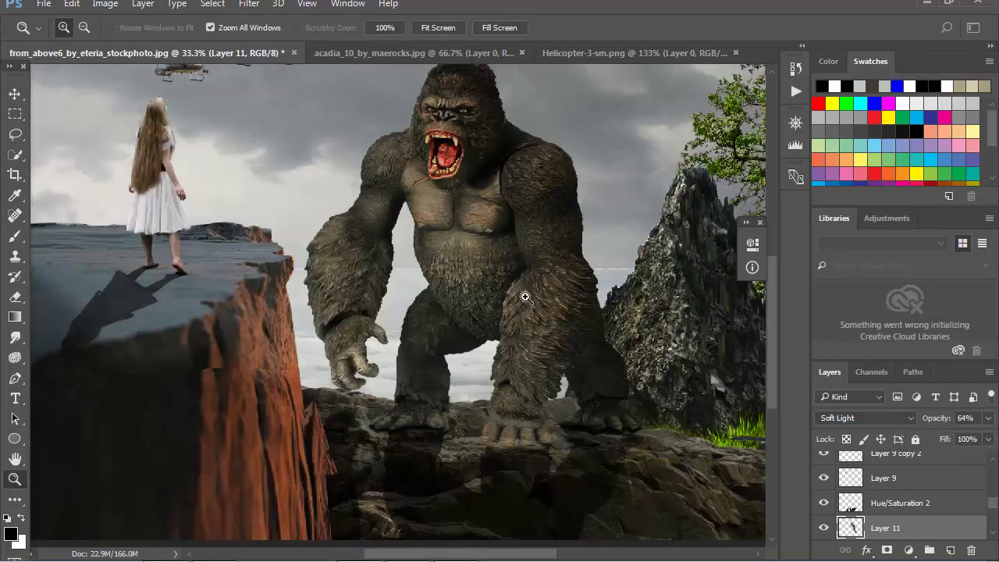
{"action": "left_click", "coordinate": [415, 230]}
{"action": "mouse_move", "coordinate": [415, 230]}
{"action": "left_mouse_down"}
{"action": "mouse_move", "coordinate": [440, 267]}
{"action": "mouse_move", "coordinate": [446, 332]}
{"action": "left_mouse_up"}
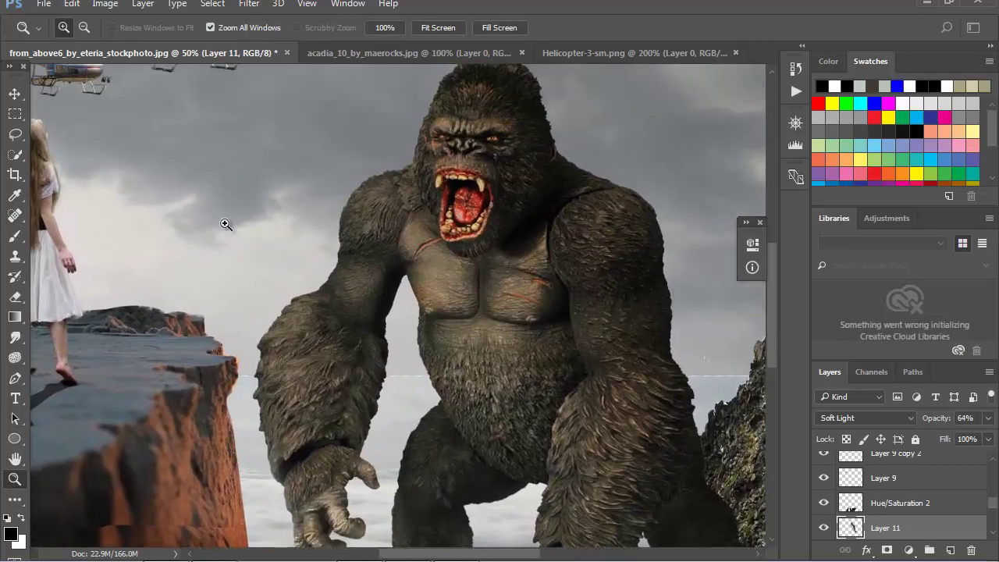
{"action": "left_click", "coordinate": [15, 135]}
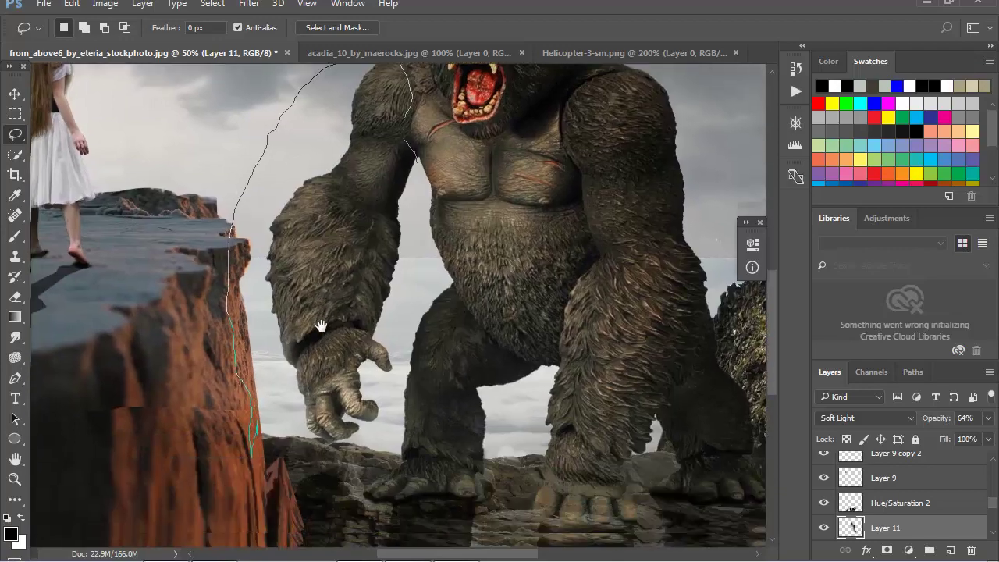
{"action": "left_click_drag", "start_coordinate": [245, 552], "coordinate": [251, 425]}
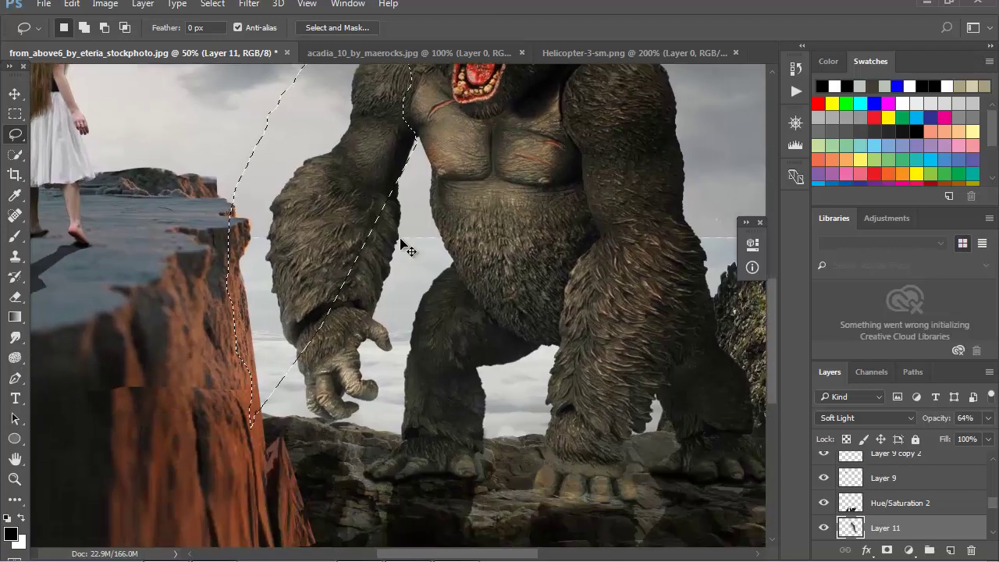
{"action": "key", "text": "ctrl+d"}
{"action": "left_click_drag", "start_coordinate": [400, 191], "coordinate": [407, 258]}
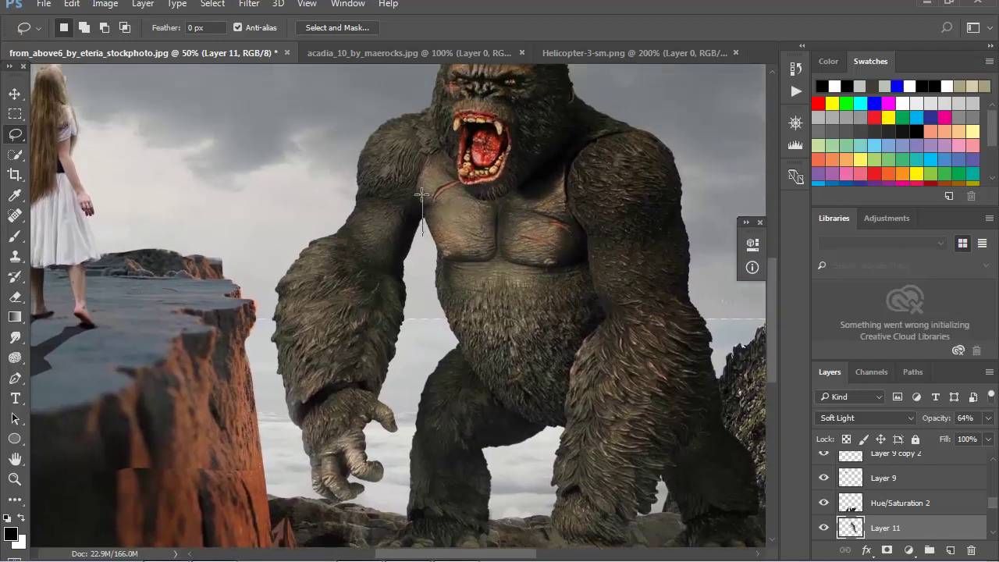
Lasso around the gorilla's arm near the cliff and make Layer 4 active
{"action": "left_click_drag", "start_coordinate": [314, 130], "coordinate": [206, 463]}
{"action": "left_click_drag", "start_coordinate": [413, 239], "coordinate": [413, 247]}
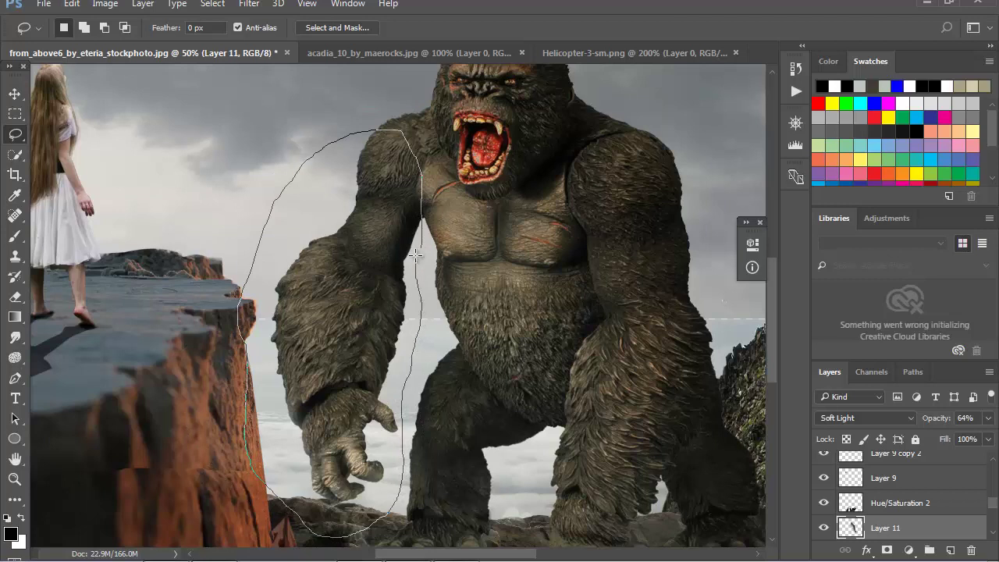
{"action": "left_click_drag", "start_coordinate": [422, 244], "coordinate": [421, 247]}
{"action": "scroll", "coordinate": [897, 499], "scroll_direction": "down", "scroll_amount": 5}
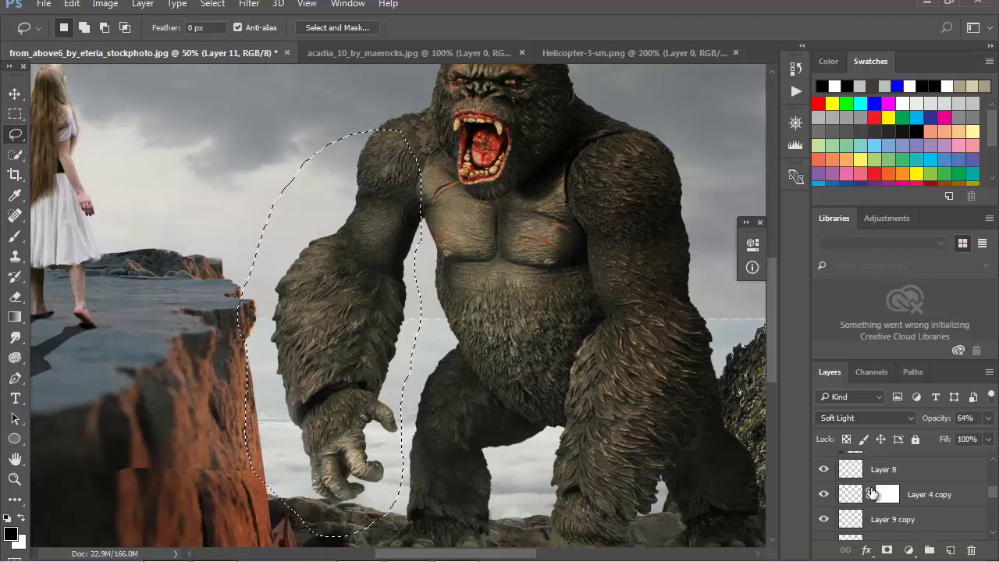
{"action": "left_click", "coordinate": [15, 94]}
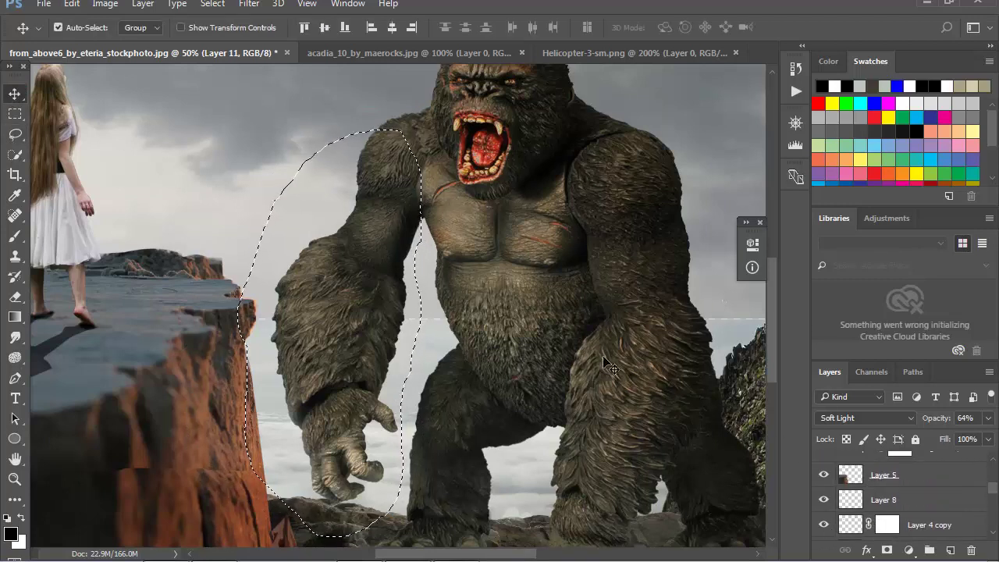
{"action": "left_click", "coordinate": [582, 311]}
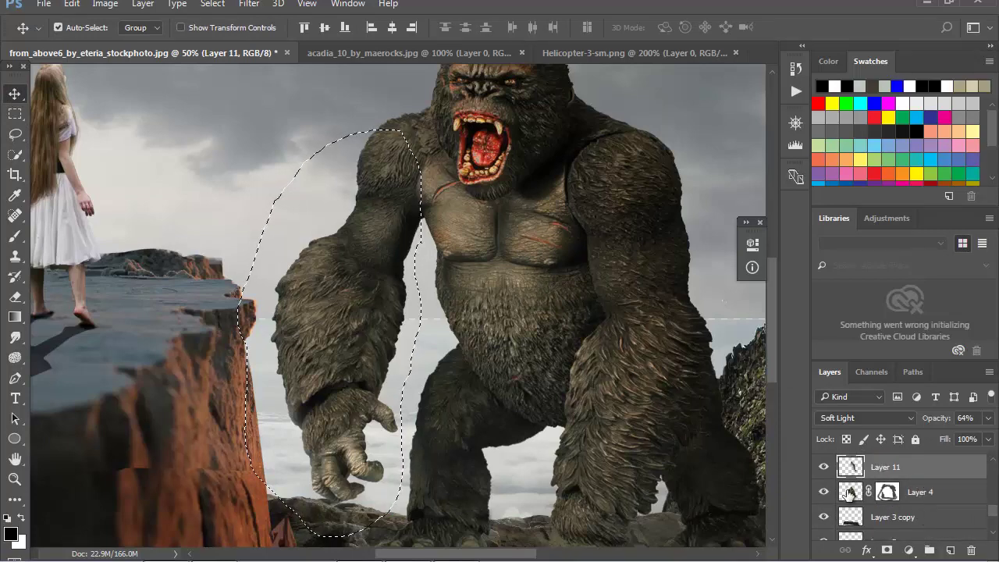
{"action": "right_click", "coordinate": [382, 267]}
{"action": "left_click", "coordinate": [438, 277]}
Cut the selected arm onto new Layer 12 with Layer Via Cut and check it
{"action": "key", "text": "l"}
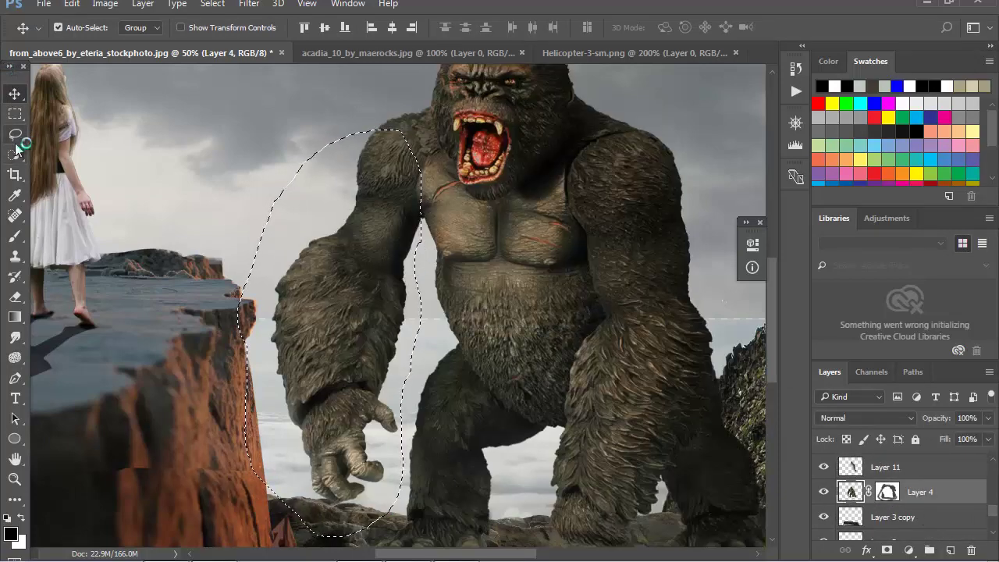
{"action": "right_click", "coordinate": [459, 241]}
{"action": "left_click", "coordinate": [538, 370]}
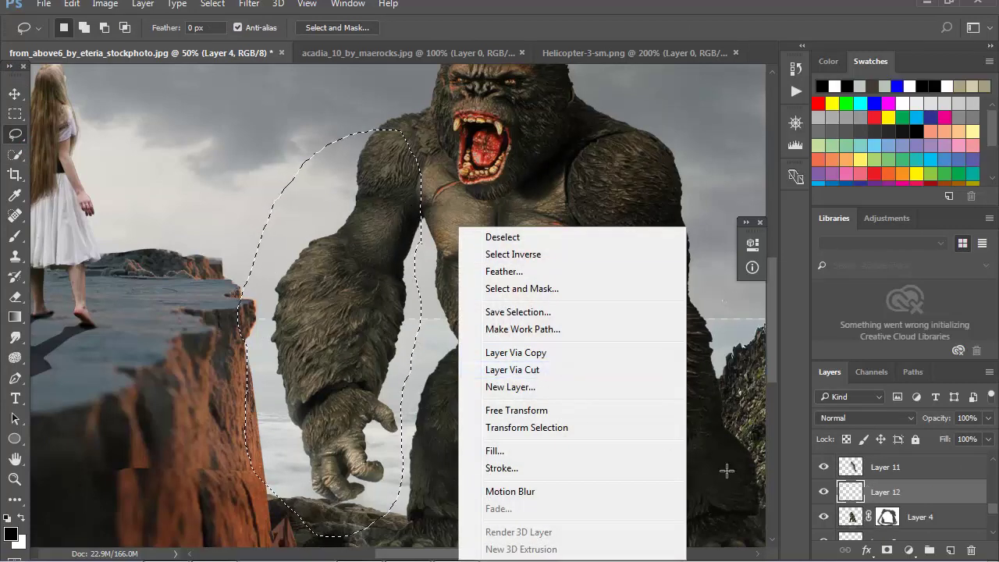
{"action": "left_click", "coordinate": [824, 492]}
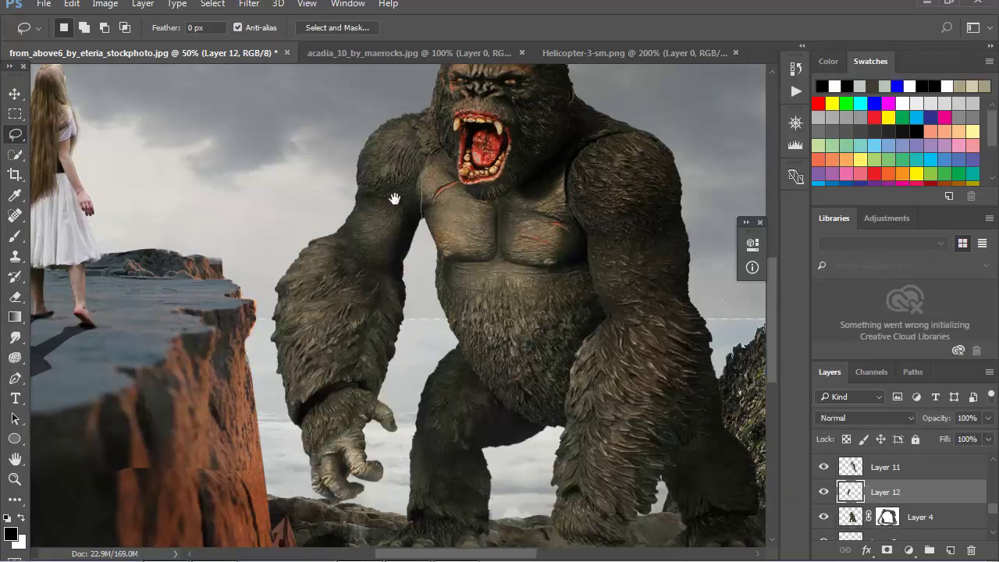
Free-transform the cut-out arm on Layer 12, rotating it upward toward the girl
{"action": "scroll", "coordinate": [399, 293], "scroll_direction": "up", "scroll_amount": 5}
{"action": "scroll", "coordinate": [399, 293], "scroll_direction": "down", "scroll_amount": 3}
{"action": "key", "text": "ctrl+t"}
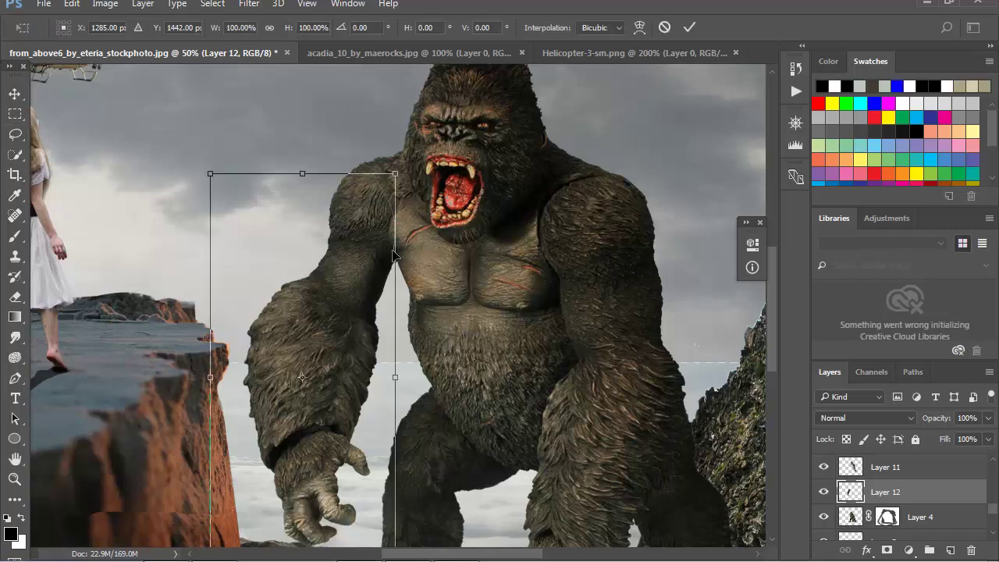
{"action": "left_click_drag", "start_coordinate": [420, 162], "coordinate": [595, 226]}
{"action": "mouse_move", "coordinate": [341, 354]}
{"action": "left_mouse_down"}
{"action": "mouse_move", "coordinate": [281, 197]}
{"action": "mouse_move", "coordinate": [302, 247]}
{"action": "left_mouse_up"}
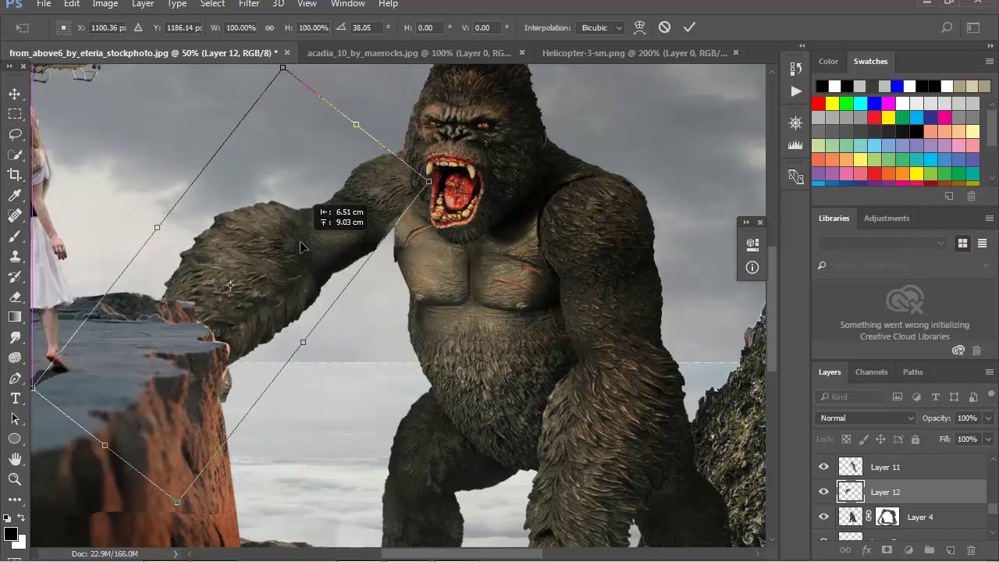
{"action": "left_click_drag", "start_coordinate": [445, 185], "coordinate": [591, 251]}
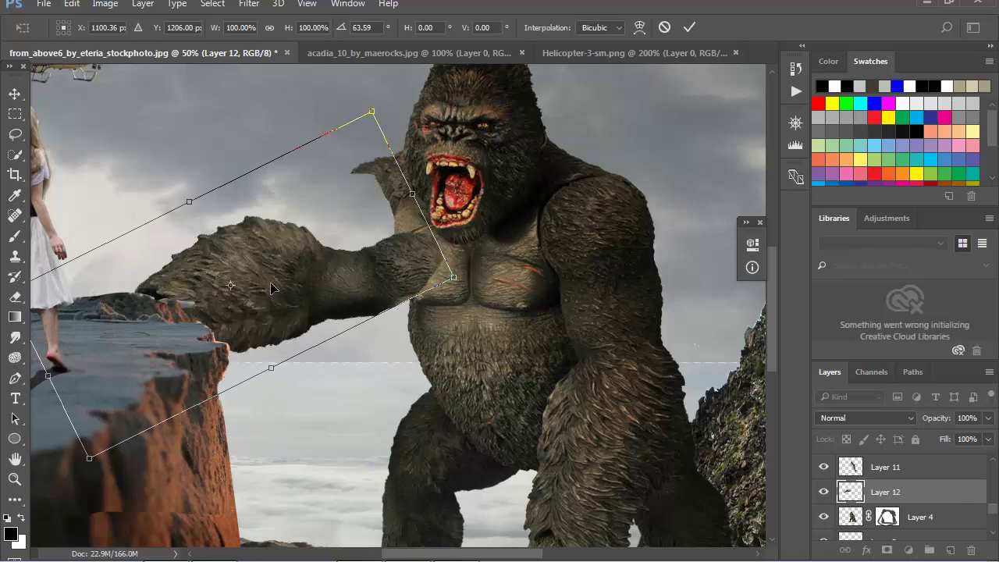
{"action": "mouse_move", "coordinate": [274, 290]}
{"action": "left_mouse_down"}
{"action": "mouse_move", "coordinate": [260, 188]}
{"action": "mouse_move", "coordinate": [242, 183]}
{"action": "left_mouse_up"}
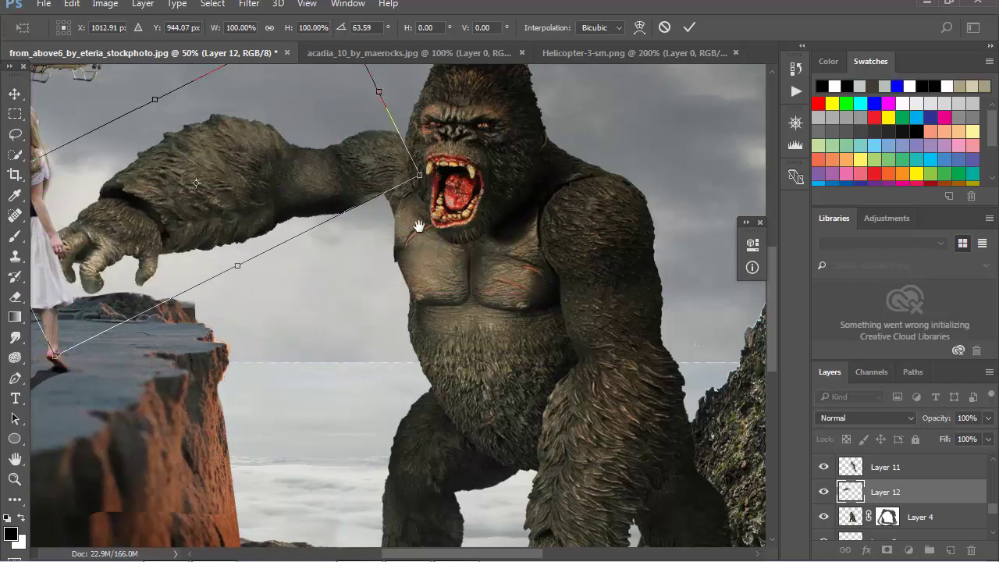
{"action": "left_click_drag", "start_coordinate": [511, 239], "coordinate": [576, 356]}
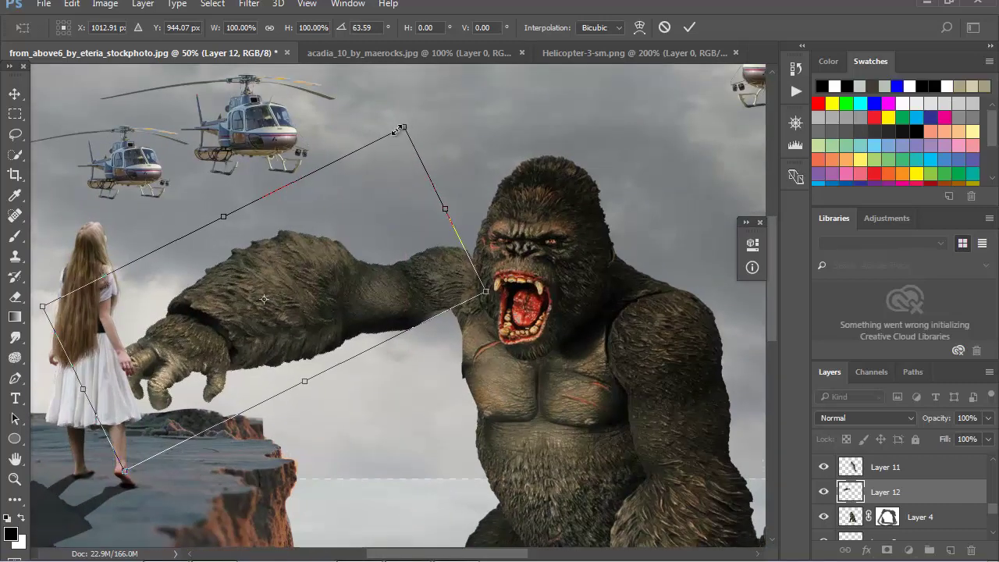
Scale the arm to 83.69%, fine-tune its position, commit, and move Layer 12 below Layer 4
{"action": "left_click_drag", "start_coordinate": [400, 125], "coordinate": [399, 135]}
{"action": "left_click_drag", "start_coordinate": [292, 296], "coordinate": [299, 298]}
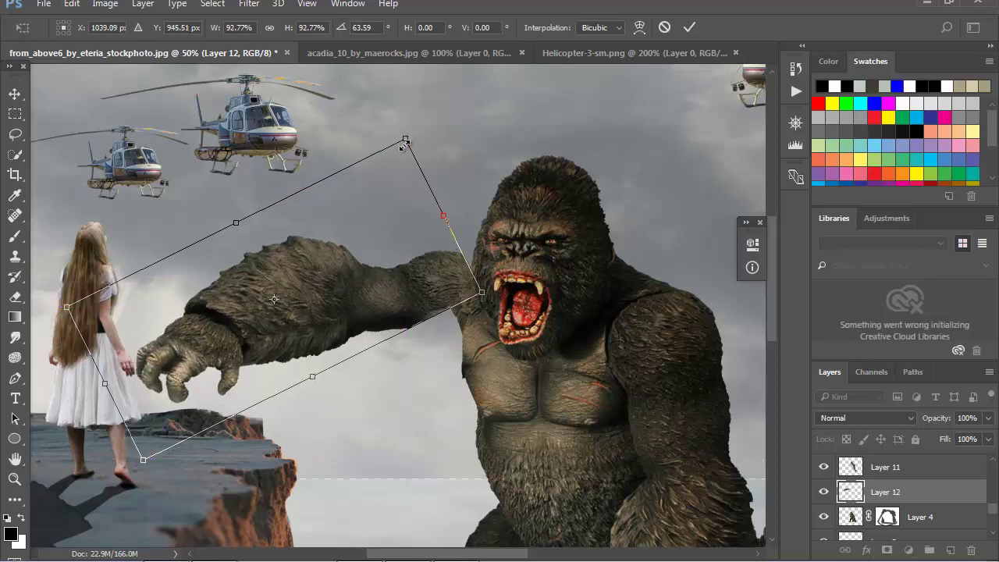
{"action": "left_click_drag", "start_coordinate": [405, 137], "coordinate": [392, 155]}
{"action": "left_click_drag", "start_coordinate": [343, 284], "coordinate": [343, 290]}
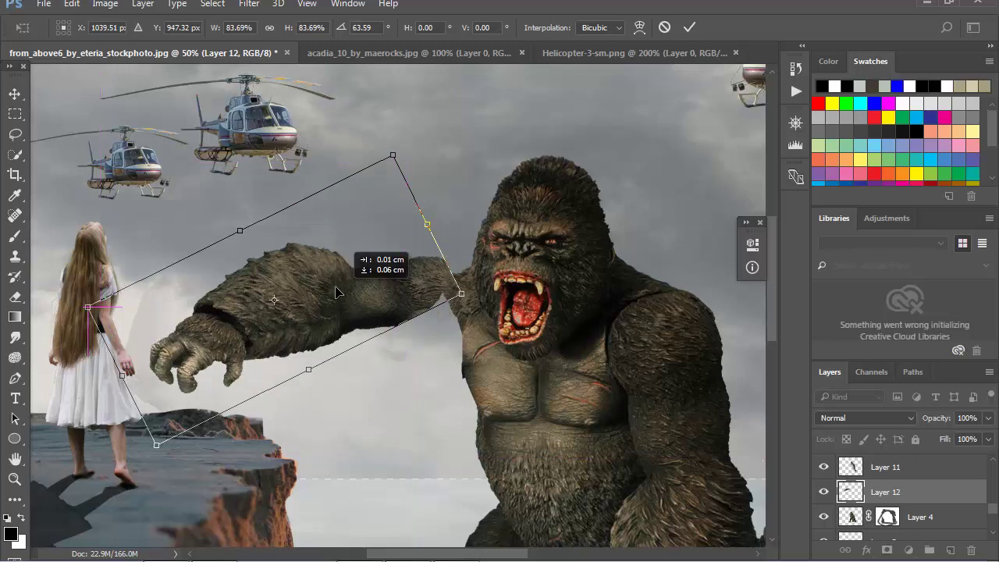
{"action": "left_click_drag", "start_coordinate": [344, 295], "coordinate": [364, 312]}
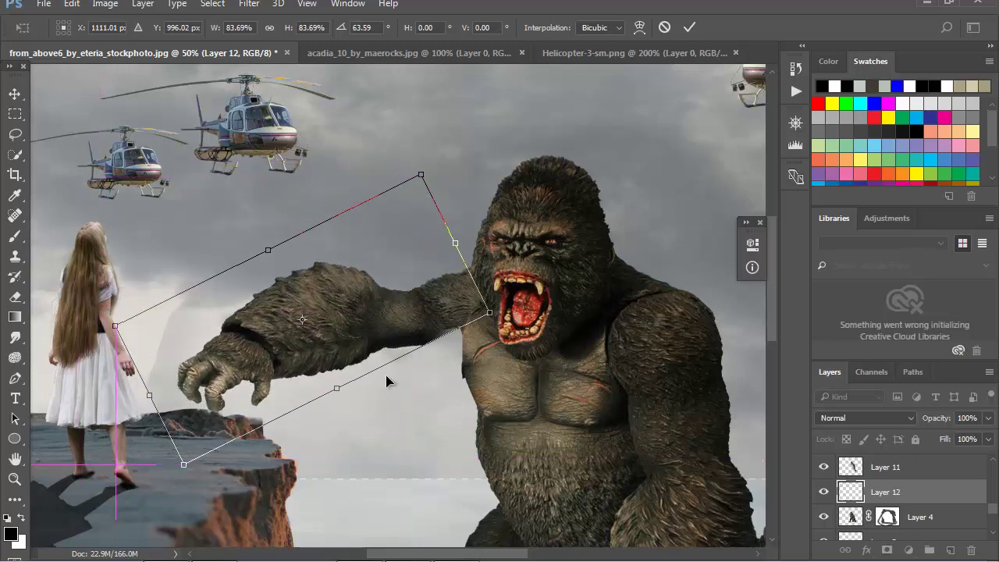
{"action": "scroll", "coordinate": [445, 355], "scroll_direction": "up", "scroll_amount": 1}
{"action": "scroll", "coordinate": [445, 355], "scroll_direction": "down", "scroll_amount": 1}
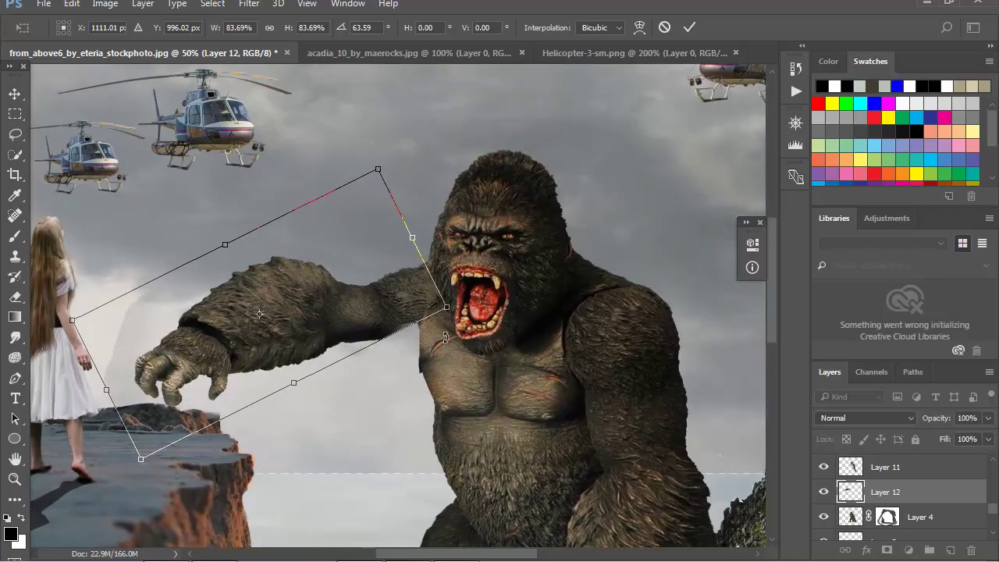
{"action": "key", "text": "Return"}
{"action": "key", "text": "l"}
{"action": "left_click_drag", "start_coordinate": [894, 494], "coordinate": [883, 530]}
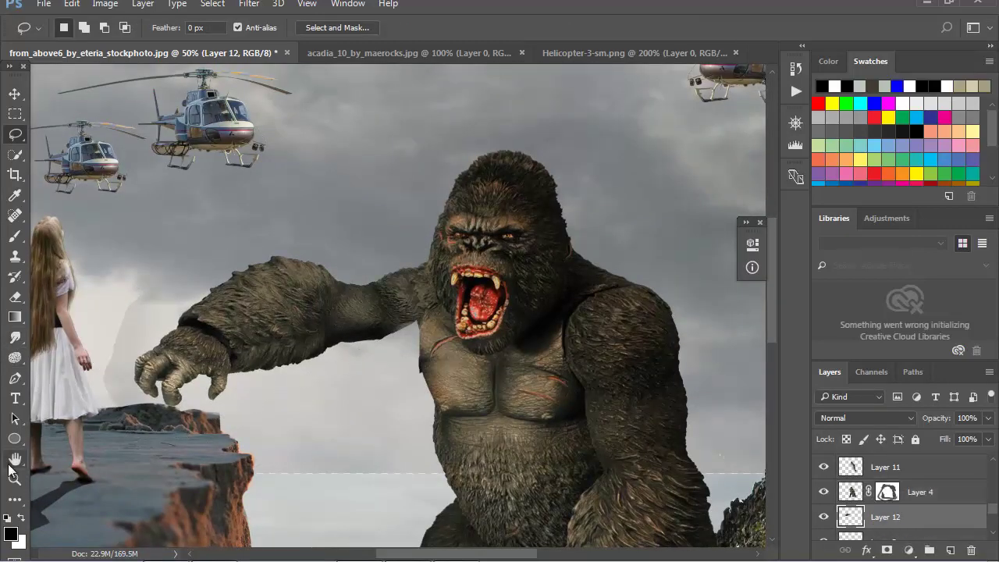
Zoom in on the shoulder and clone-stamp fur over sky gaps along the arm's top and bottom edges
{"action": "key", "text": "z"}
{"action": "left_click", "coordinate": [402, 328]}
{"action": "left_click_drag", "start_coordinate": [442, 351], "coordinate": [448, 402]}
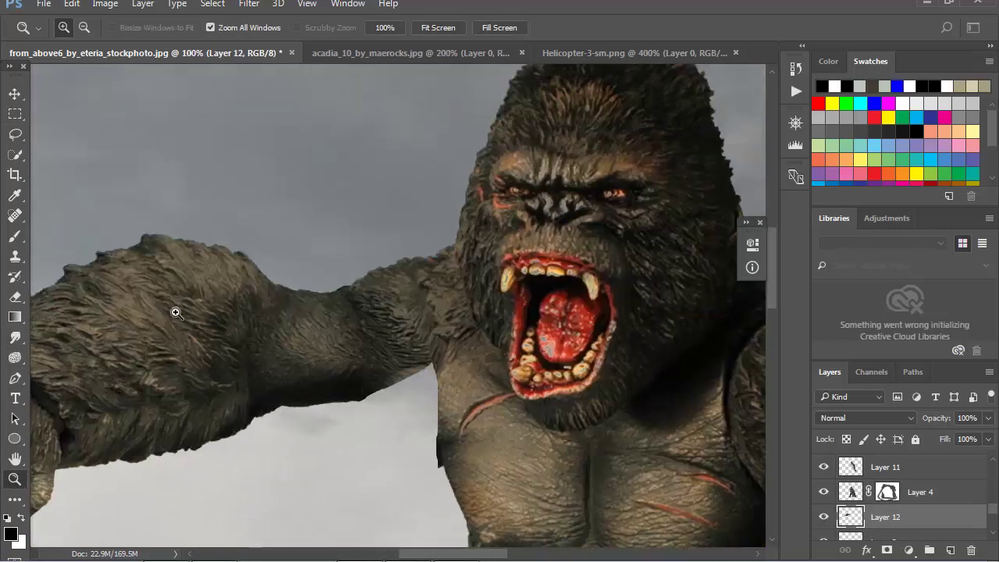
{"action": "left_click", "coordinate": [15, 255]}
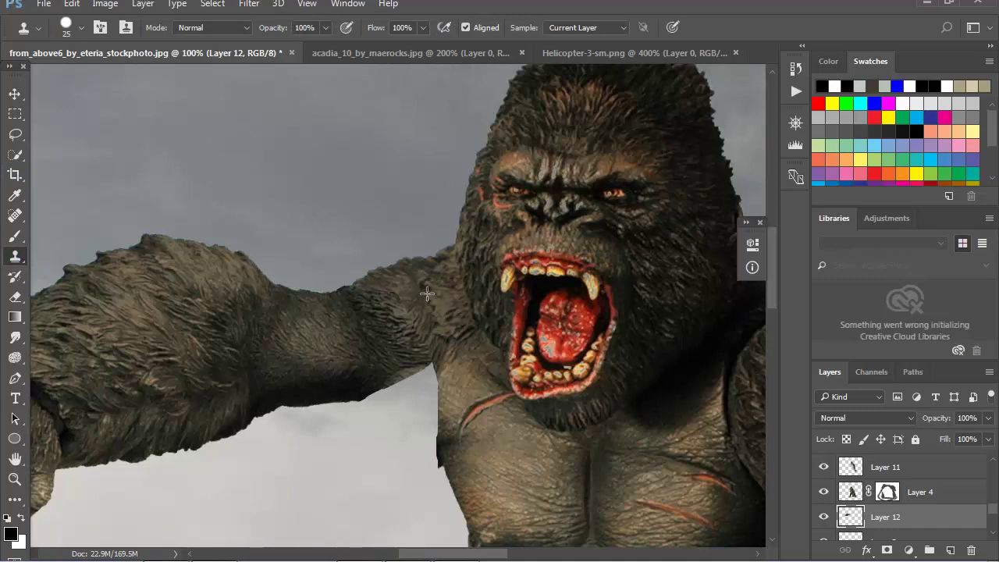
{"action": "left_click_drag", "start_coordinate": [415, 271], "coordinate": [328, 292]}
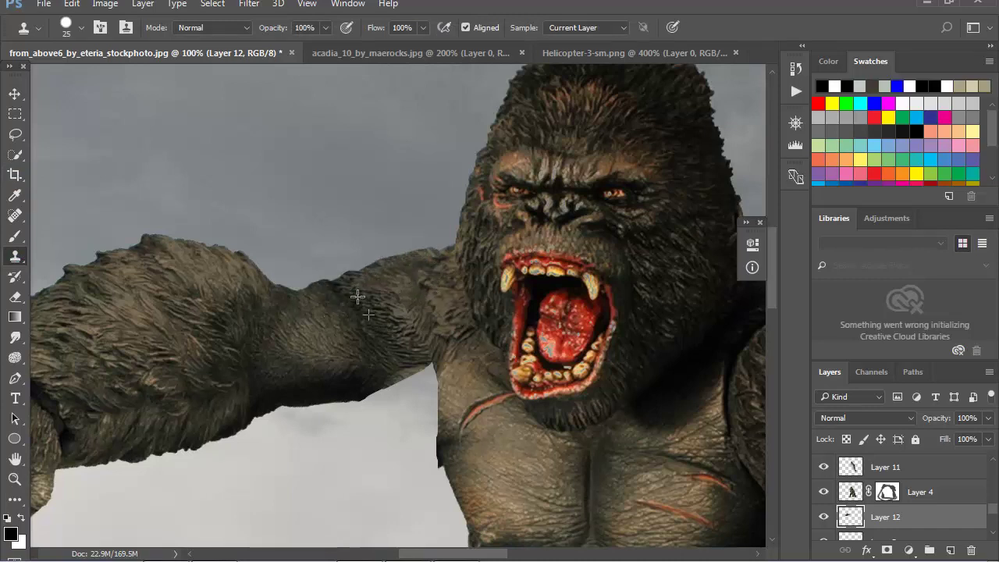
{"action": "mouse_move", "coordinate": [452, 263]}
{"action": "left_mouse_down"}
{"action": "mouse_move", "coordinate": [391, 262]}
{"action": "mouse_move", "coordinate": [307, 298]}
{"action": "left_mouse_up"}
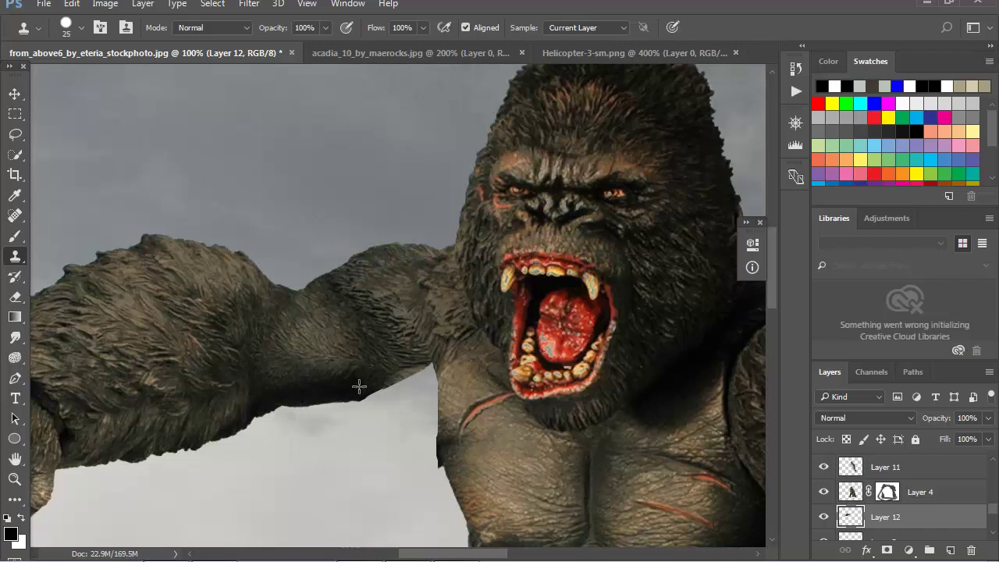
{"action": "mouse_move", "coordinate": [427, 365]}
{"action": "left_mouse_down"}
{"action": "mouse_move", "coordinate": [442, 369]}
{"action": "mouse_move", "coordinate": [349, 391]}
{"action": "mouse_move", "coordinate": [308, 372]}
{"action": "mouse_move", "coordinate": [439, 382]}
{"action": "left_mouse_up"}
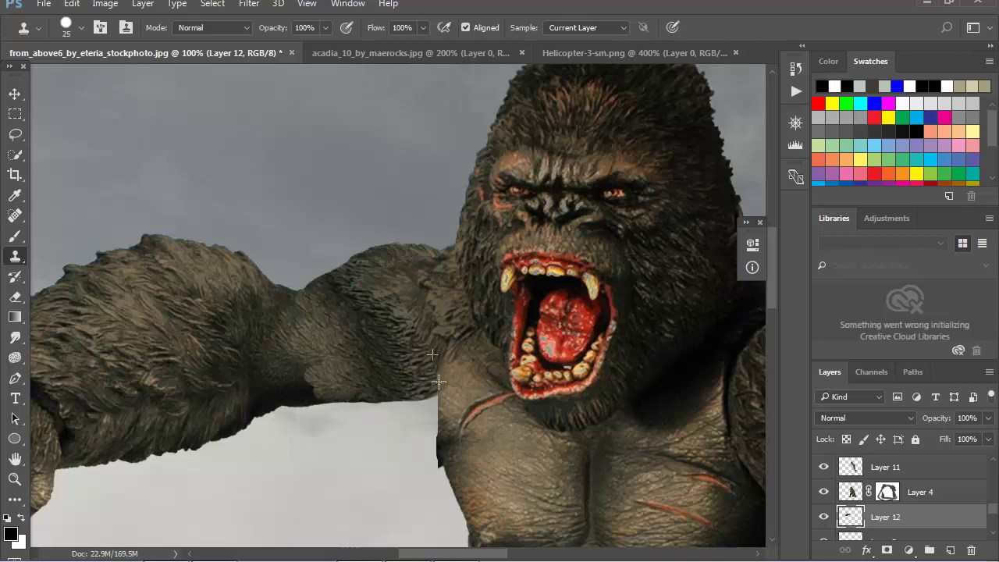
{"action": "mouse_move", "coordinate": [374, 390]}
{"action": "left_mouse_down"}
{"action": "mouse_move", "coordinate": [442, 396]}
{"action": "mouse_move", "coordinate": [443, 407]}
{"action": "mouse_move", "coordinate": [374, 398]}
{"action": "left_mouse_up"}
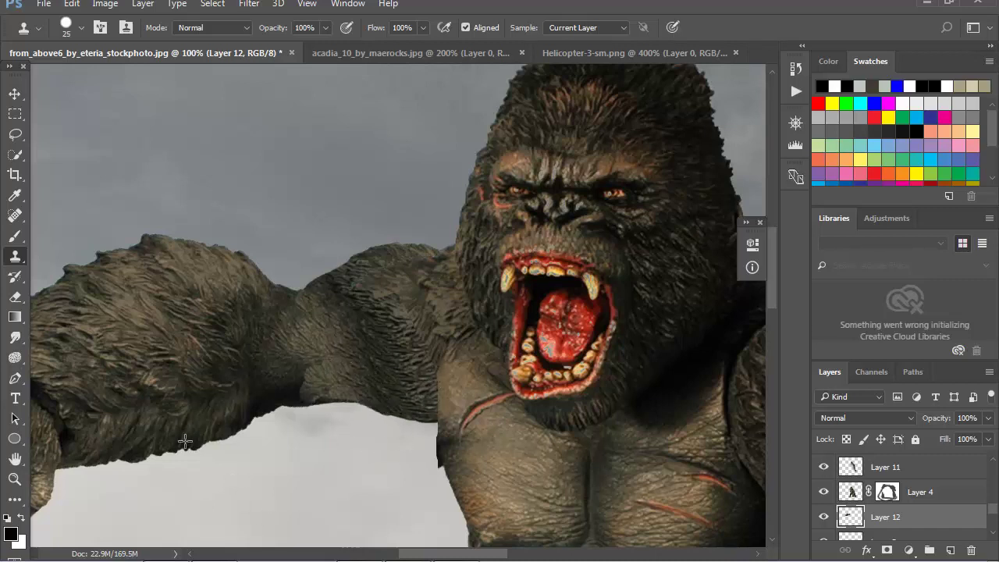
Zoom out to review the arm blend, then enlarge the view of the girl and gorilla
{"action": "left_click", "coordinate": [14, 479]}
{"action": "left_click", "coordinate": [348, 421], "text": "alt"}
{"action": "left_click", "coordinate": [367, 468], "text": "alt"}
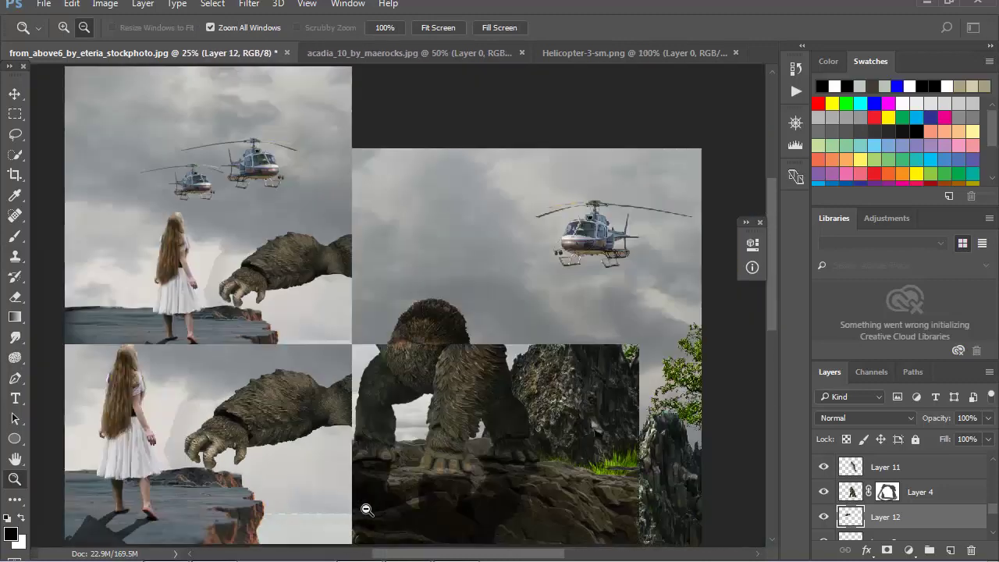
{"action": "left_click", "coordinate": [338, 307]}
{"action": "left_click", "coordinate": [351, 315]}
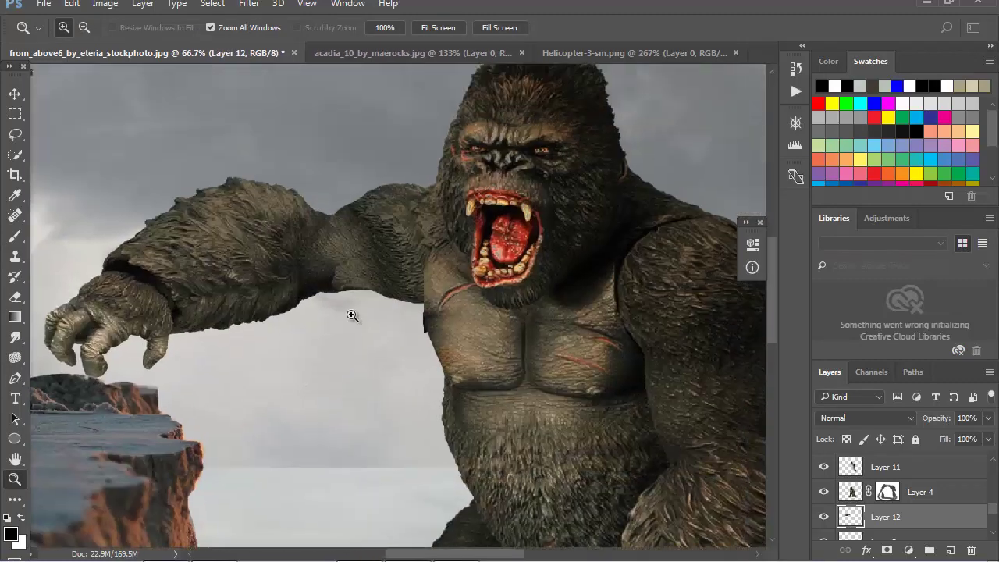
{"action": "left_click", "coordinate": [357, 351], "text": "alt"}
{"action": "left_click", "coordinate": [357, 397], "text": "alt"}
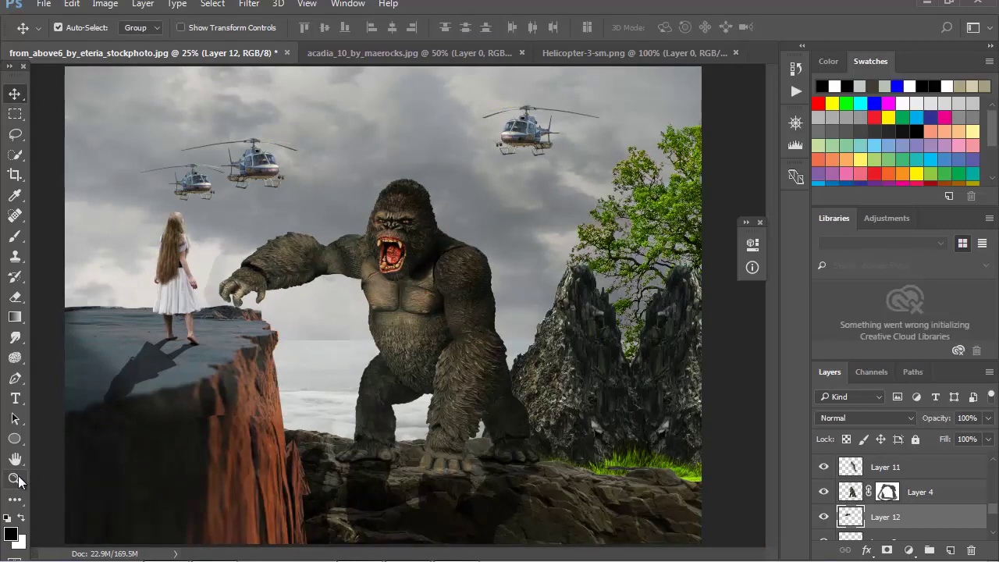
{"action": "left_click", "coordinate": [254, 274]}
{"action": "left_click", "coordinate": [468, 289]}
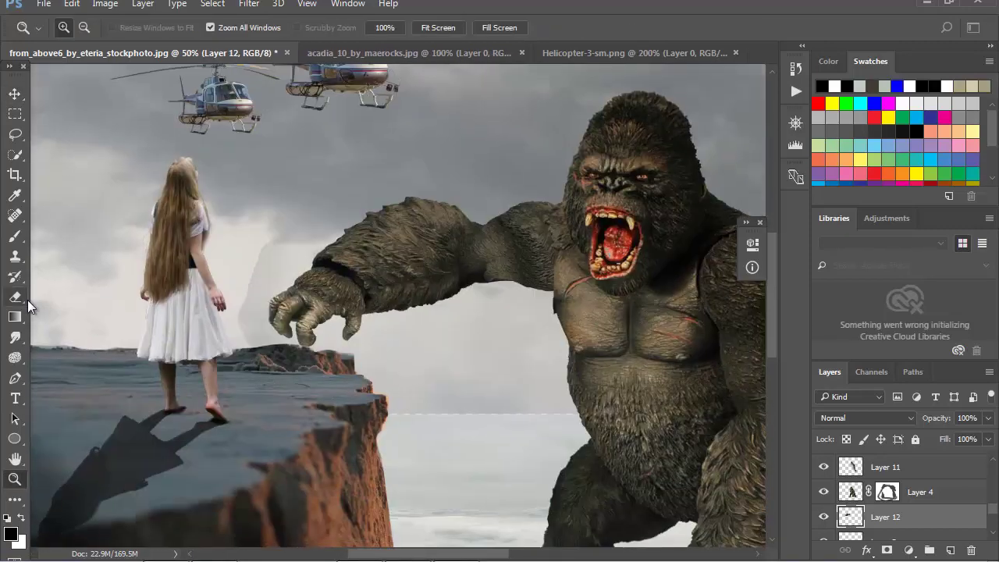
Erase the pale haze patch left of the gorilla's outstretched hand
{"action": "left_click", "coordinate": [14, 297]}
{"action": "left_click_drag", "start_coordinate": [255, 281], "coordinate": [247, 347]}
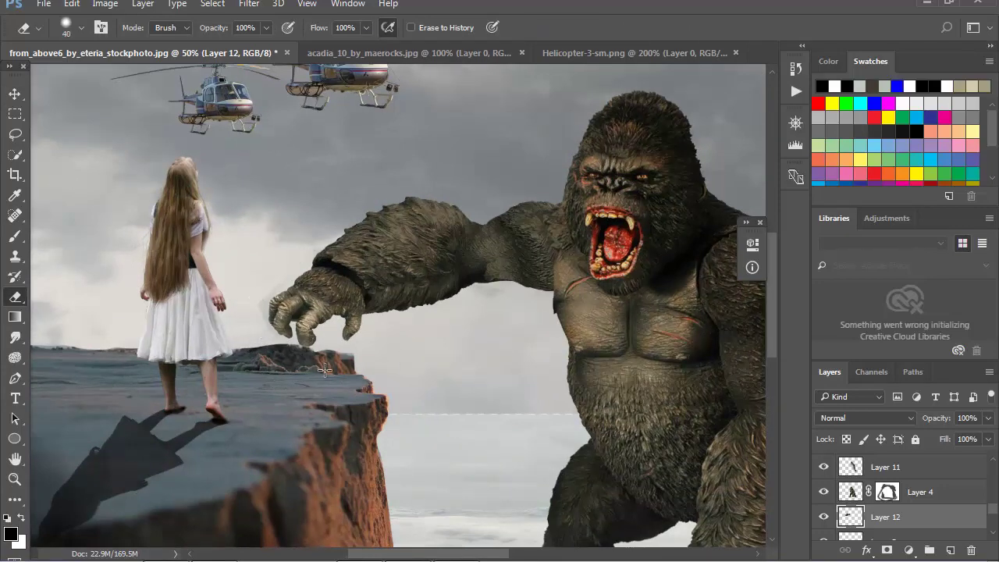
{"action": "left_click_drag", "start_coordinate": [559, 385], "coordinate": [494, 332]}
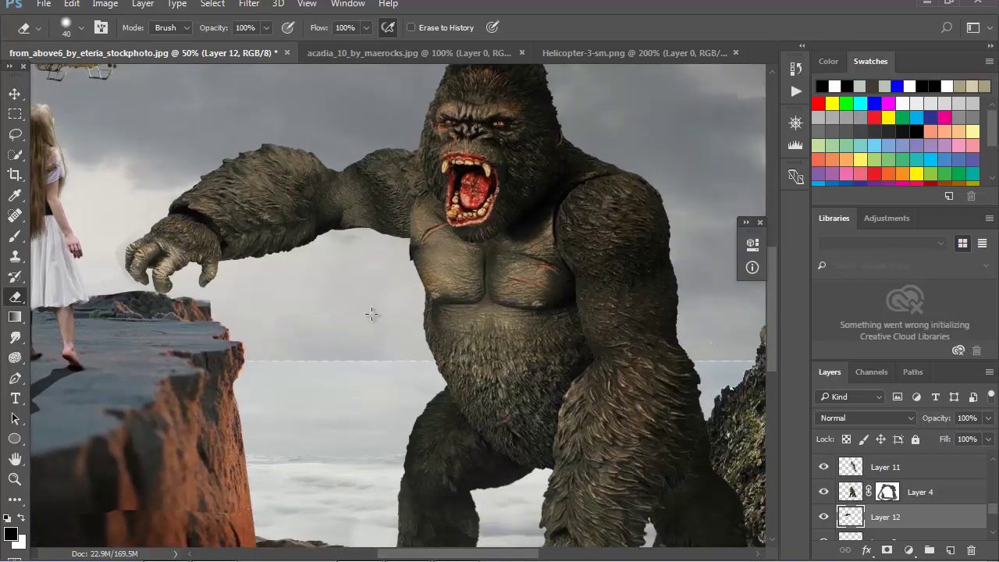
{"action": "left_click", "coordinate": [15, 480]}
{"action": "left_click", "coordinate": [414, 242]}
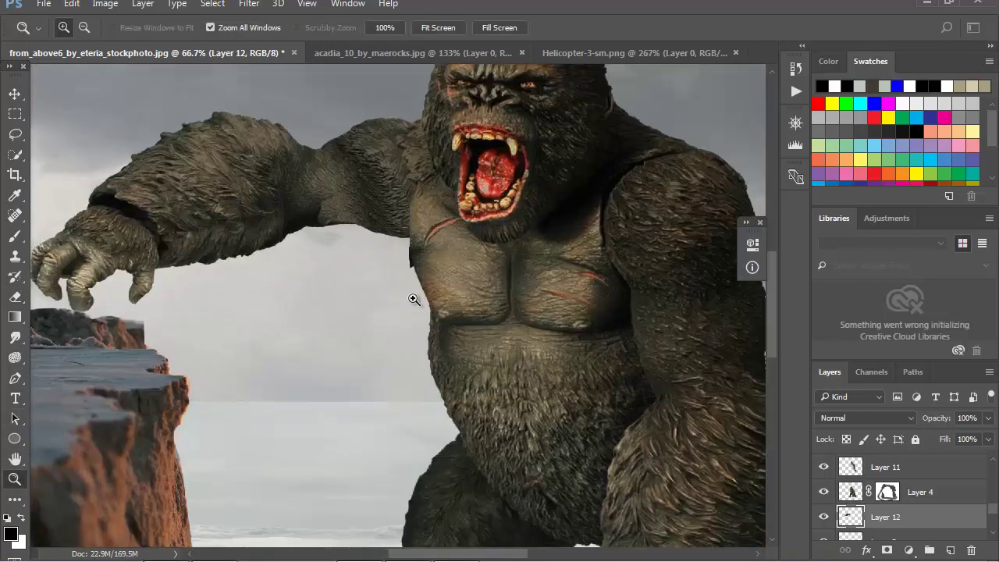
{"action": "left_click", "coordinate": [407, 383]}
Clone fur along the arm's lower edge to cover the remaining sky near the chest
{"action": "left_click", "coordinate": [15, 256]}
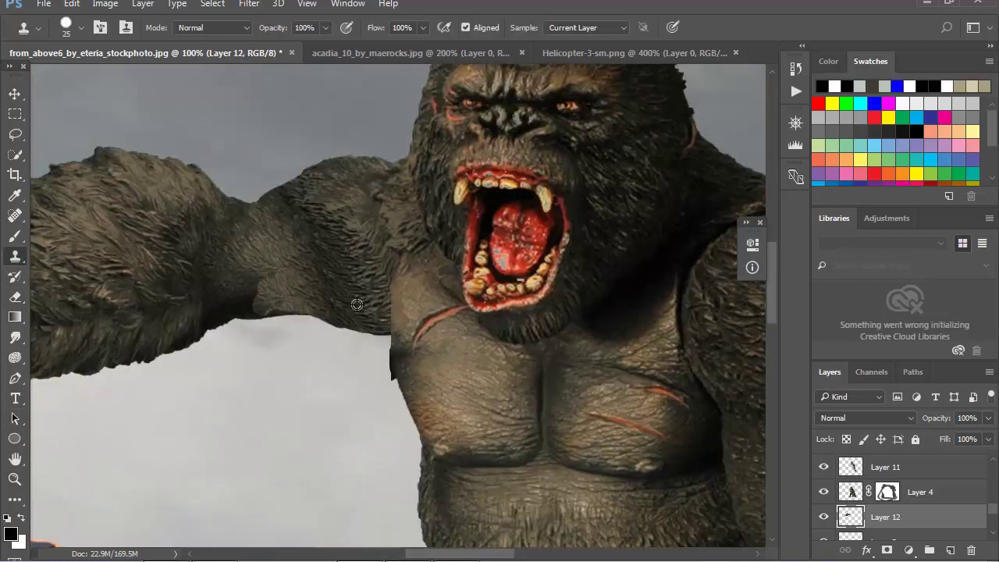
{"action": "mouse_move", "coordinate": [388, 346]}
{"action": "left_mouse_down"}
{"action": "mouse_move", "coordinate": [380, 328]}
{"action": "mouse_move", "coordinate": [384, 362]}
{"action": "mouse_move", "coordinate": [234, 313]}
{"action": "mouse_move", "coordinate": [287, 326]}
{"action": "left_mouse_up"}
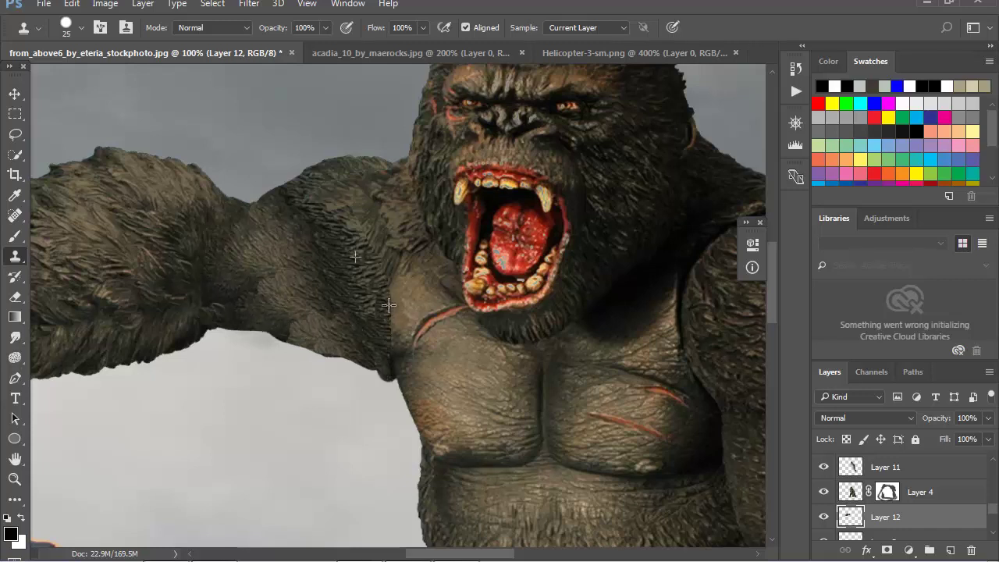
{"action": "left_click_drag", "start_coordinate": [392, 365], "coordinate": [328, 361]}
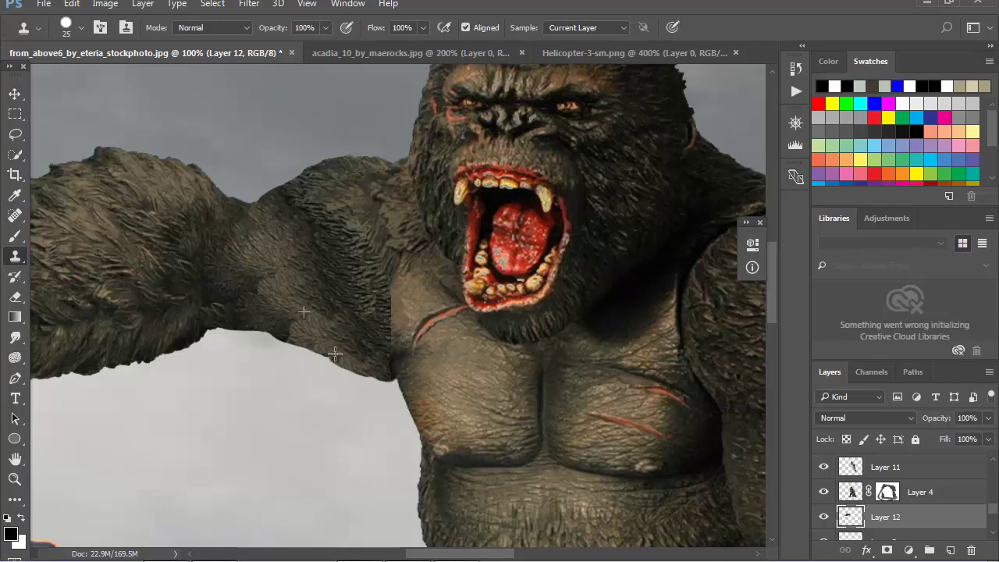
{"action": "left_click_drag", "start_coordinate": [389, 312], "coordinate": [489, 297]}
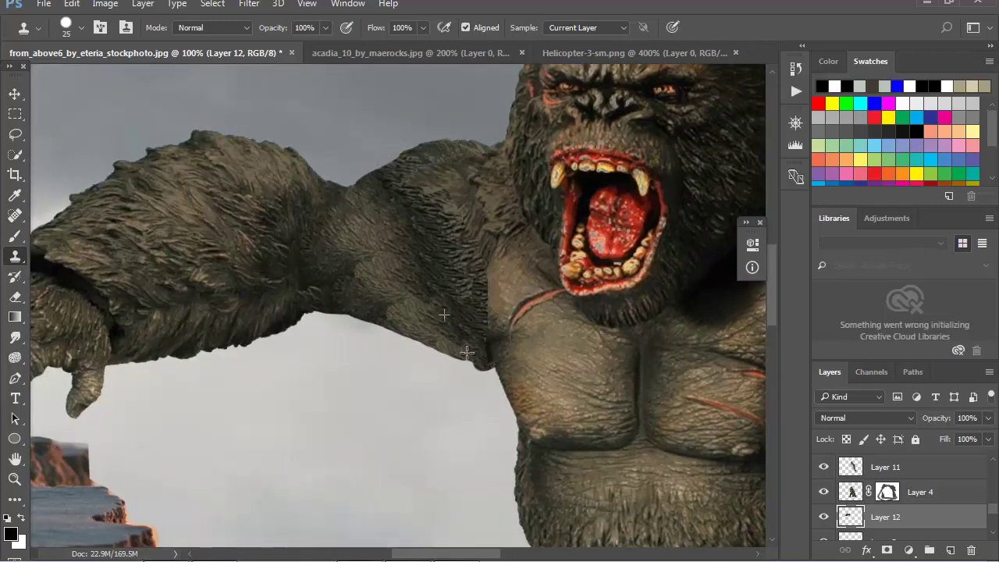
Zoom out and toggle Layer 12 and Layer 4 visibility to compare the result
{"action": "key", "text": "z"}
{"action": "left_click", "coordinate": [424, 323], "text": "alt"}
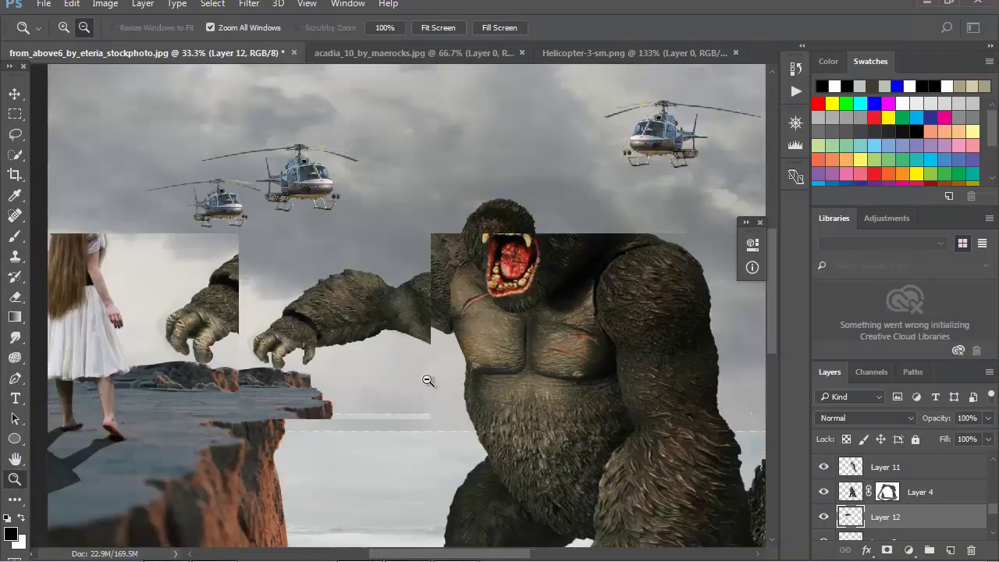
{"action": "left_click", "coordinate": [424, 379], "text": "alt"}
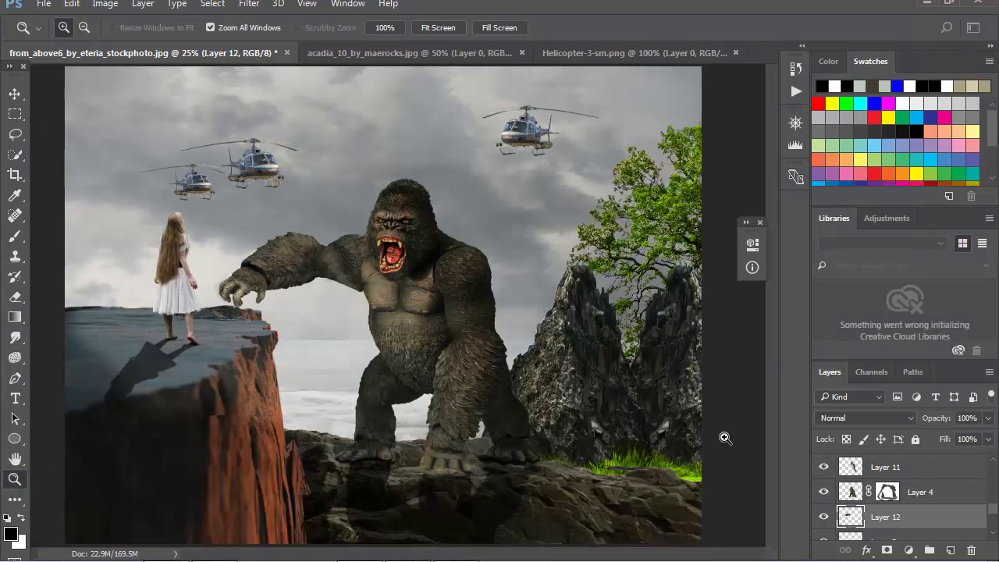
{"action": "left_click", "coordinate": [825, 518]}
{"action": "left_click", "coordinate": [824, 518]}
{"action": "left_click", "coordinate": [824, 492]}
{"action": "left_click", "coordinate": [825, 492]}
Toggle the Brightness/Contrast adjustment to compare, then zoom in on the right-hand helicopter
{"action": "left_click", "coordinate": [85, 477], "text": "alt"}
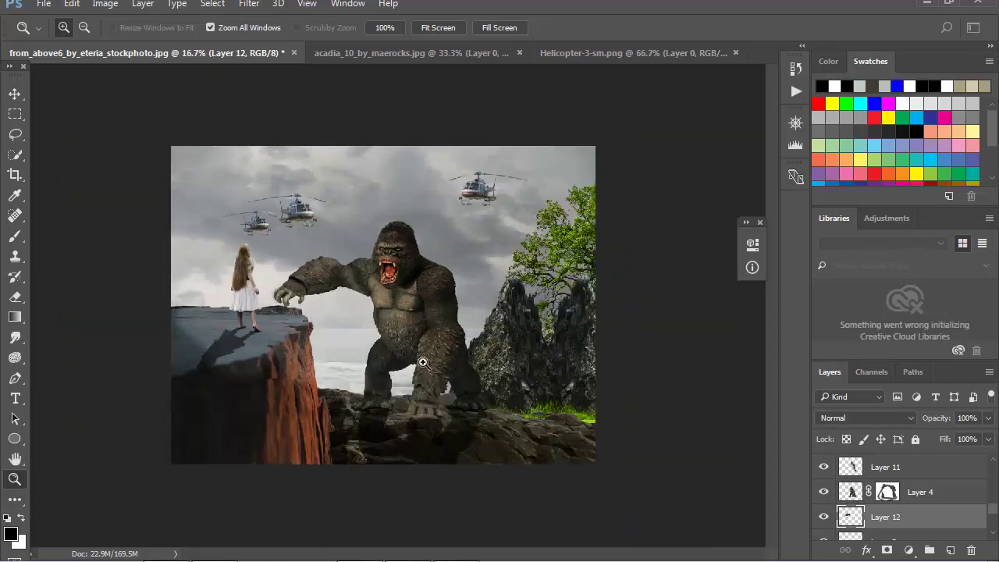
{"action": "left_click", "coordinate": [85, 478]}
{"action": "scroll", "coordinate": [916, 533], "scroll_direction": "down", "scroll_amount": 3}
{"action": "left_click", "coordinate": [822, 467]}
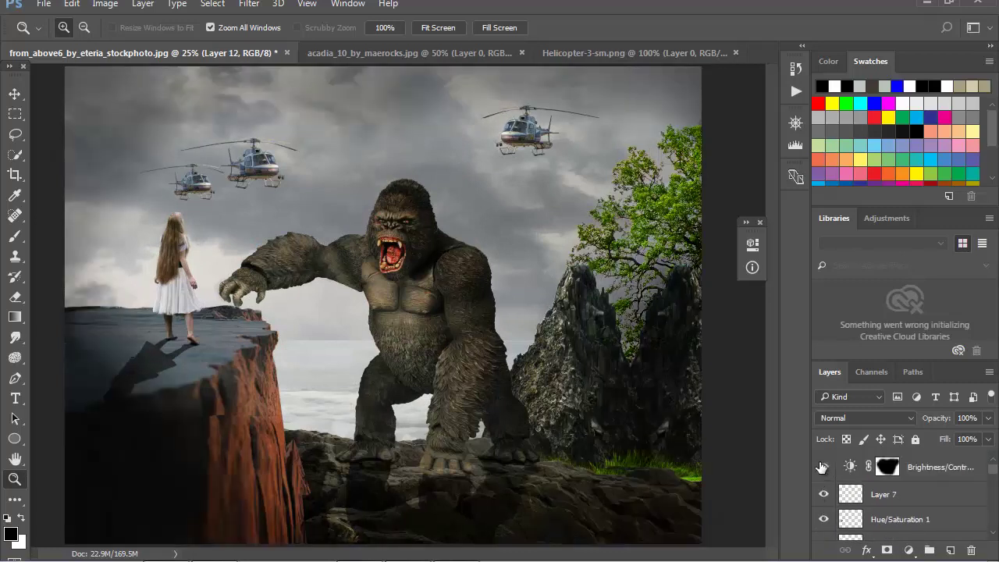
{"action": "left_click", "coordinate": [340, 349], "text": "alt"}
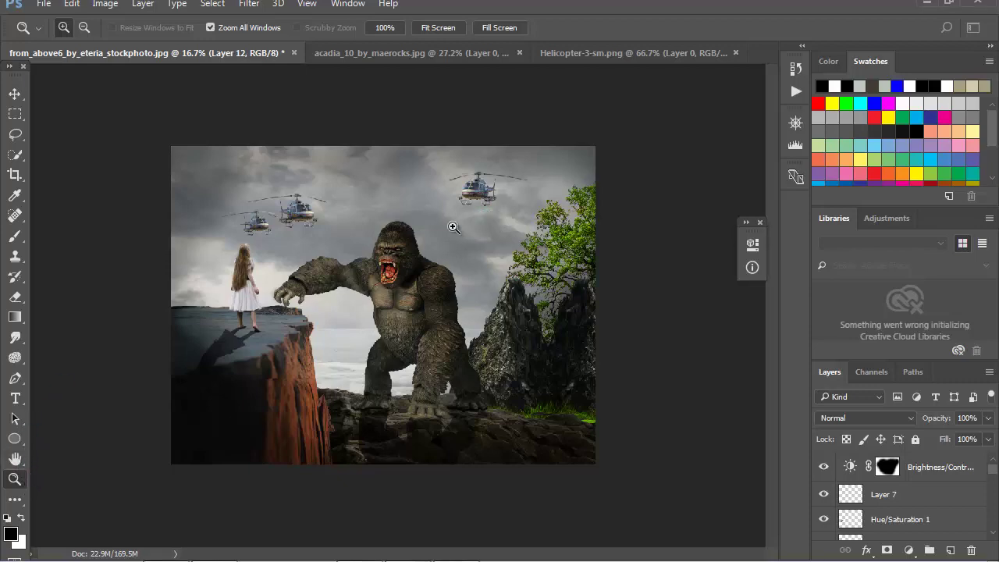
{"action": "left_click", "coordinate": [469, 211]}
{"action": "left_click", "coordinate": [484, 187]}
{"action": "left_click", "coordinate": [508, 140]}
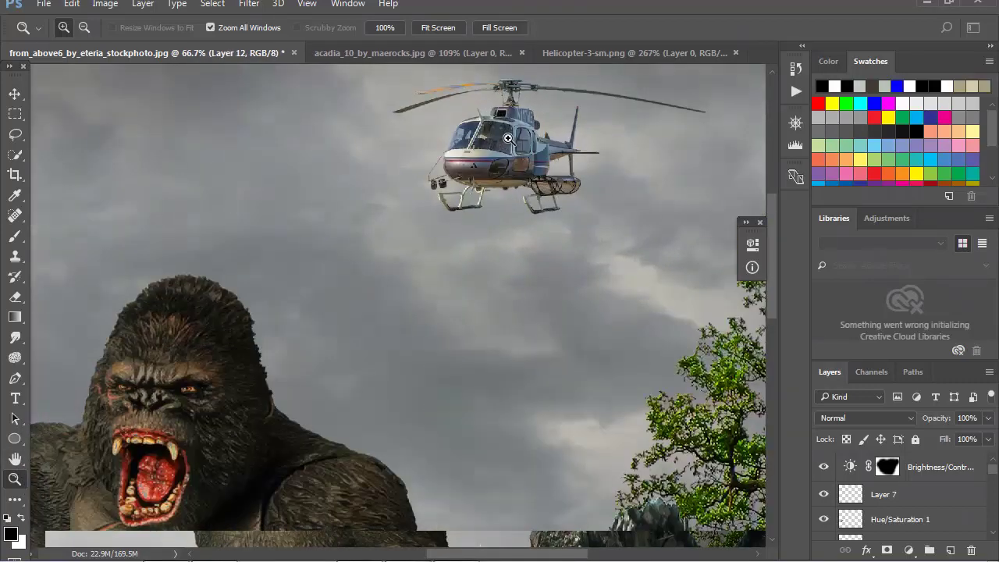
{"action": "left_click", "coordinate": [508, 138]}
{"action": "left_click", "coordinate": [507, 156]}
{"action": "left_click_drag", "start_coordinate": [664, 312], "coordinate": [853, 495]}
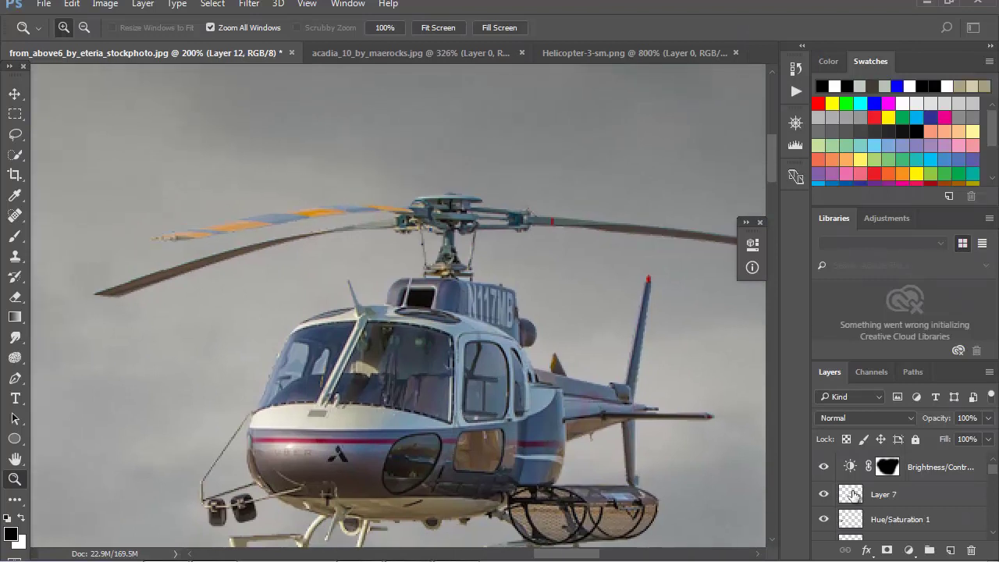
Nudge the Layer 9 copy 2 helicopter slightly lower in the sky
{"action": "key", "text": "v"}
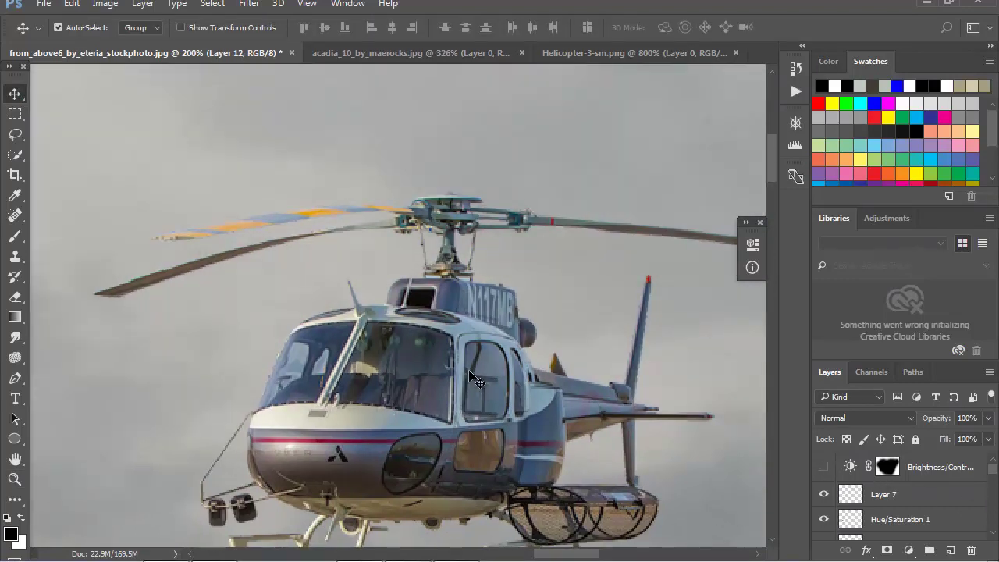
{"action": "left_click", "coordinate": [475, 380]}
{"action": "left_click", "coordinate": [824, 534]}
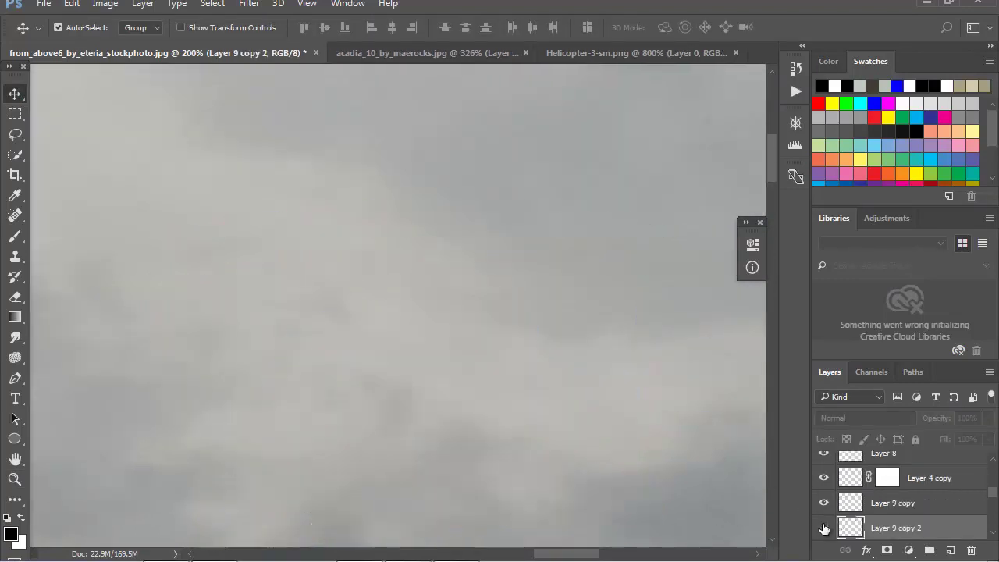
{"action": "scroll", "coordinate": [884, 534], "scroll_direction": "up", "scroll_amount": 1}
{"action": "scroll", "coordinate": [885, 533], "scroll_direction": "up", "scroll_amount": 2}
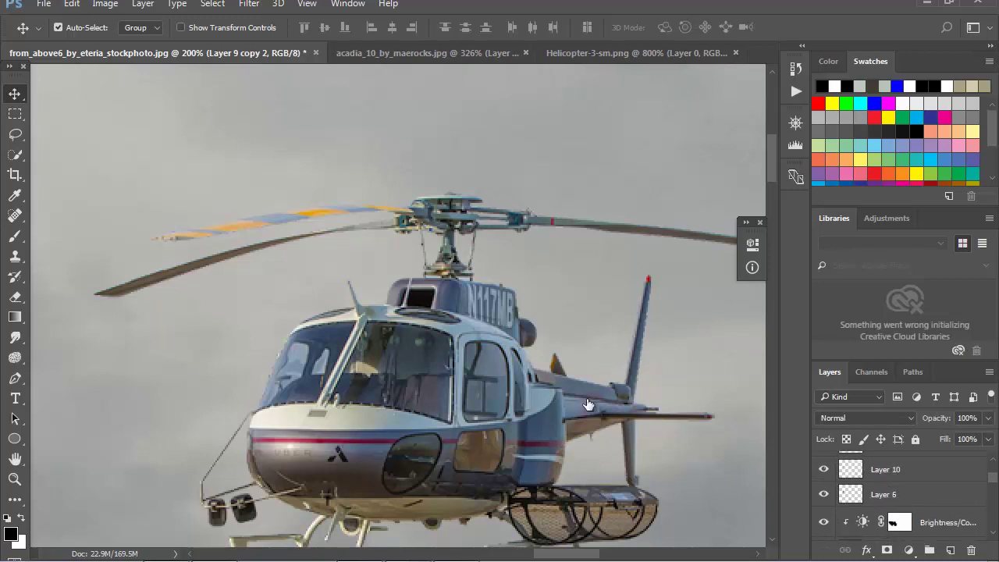
{"action": "key", "text": "ctrl+z"}
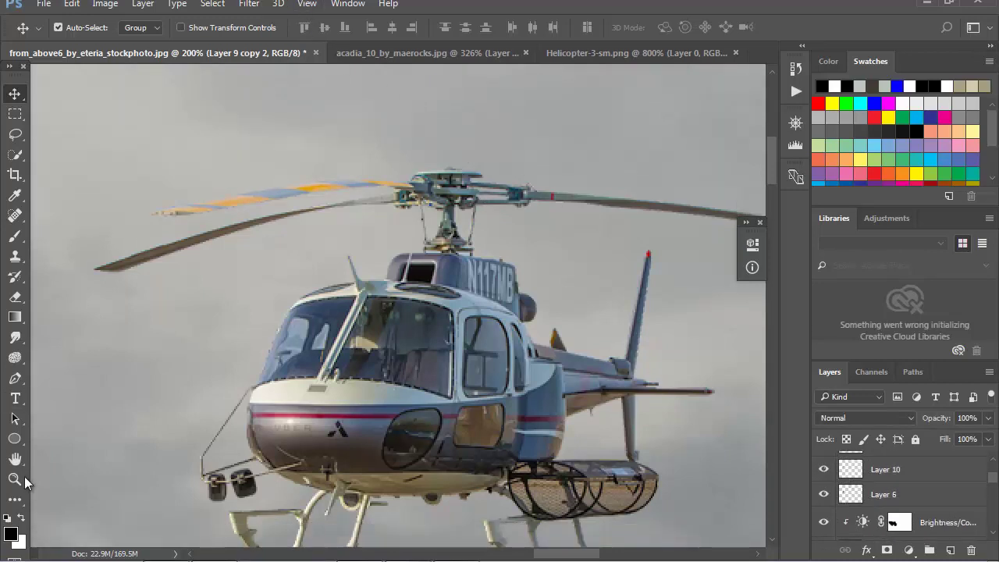
{"action": "double_click", "coordinate": [15, 479]}
{"action": "key", "text": "v"}
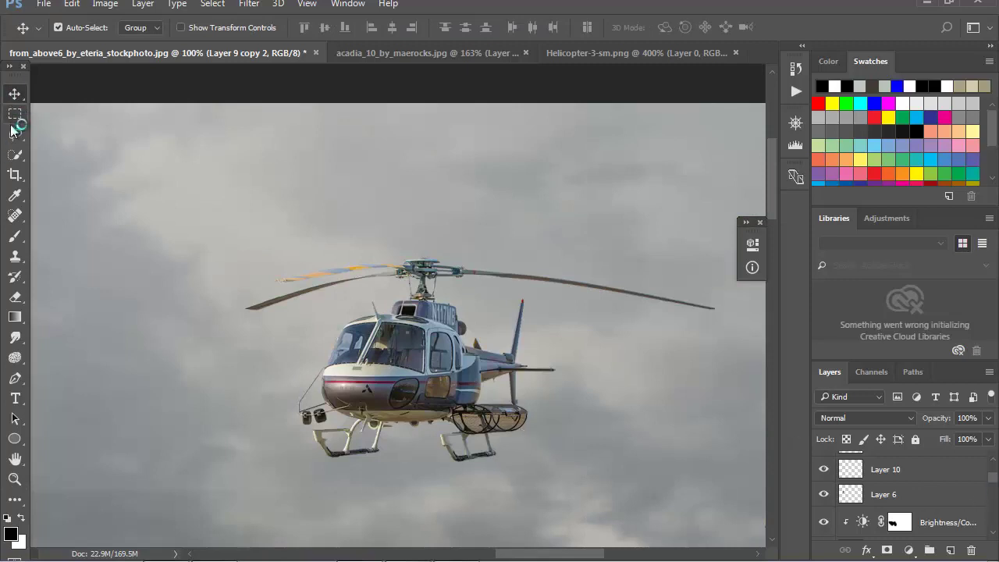
{"action": "left_click_drag", "start_coordinate": [431, 348], "coordinate": [430, 355]}
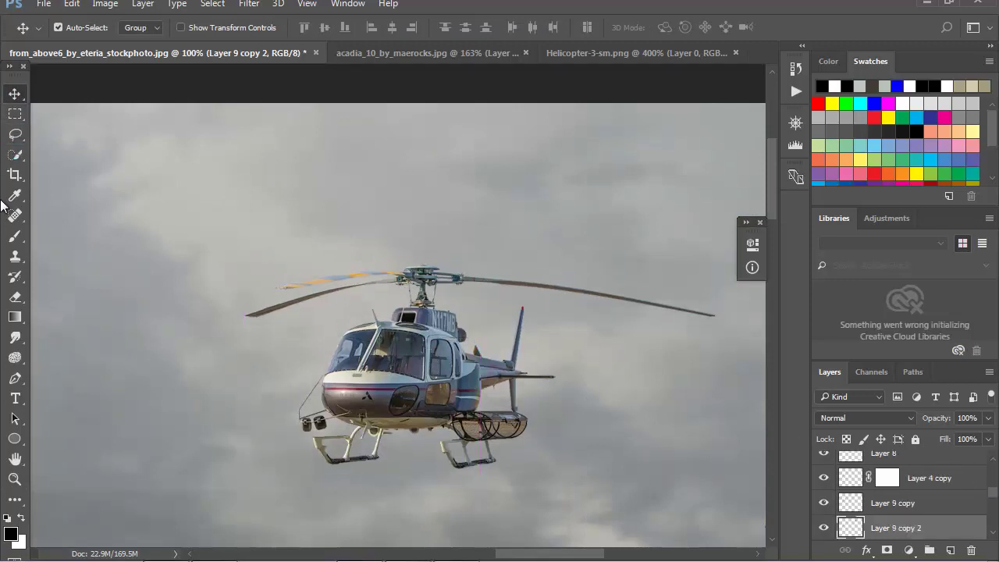
Lasso the helicopter's main rotor blades on Layer 9 copy 2
{"action": "left_click", "coordinate": [15, 134]}
{"action": "mouse_move", "coordinate": [377, 296]}
{"action": "left_mouse_down"}
{"action": "mouse_move", "coordinate": [551, 303]}
{"action": "mouse_move", "coordinate": [725, 350]}
{"action": "mouse_move", "coordinate": [454, 224]}
{"action": "mouse_move", "coordinate": [252, 379]}
{"action": "mouse_move", "coordinate": [365, 299]}
{"action": "mouse_move", "coordinate": [385, 302]}
{"action": "left_mouse_up"}
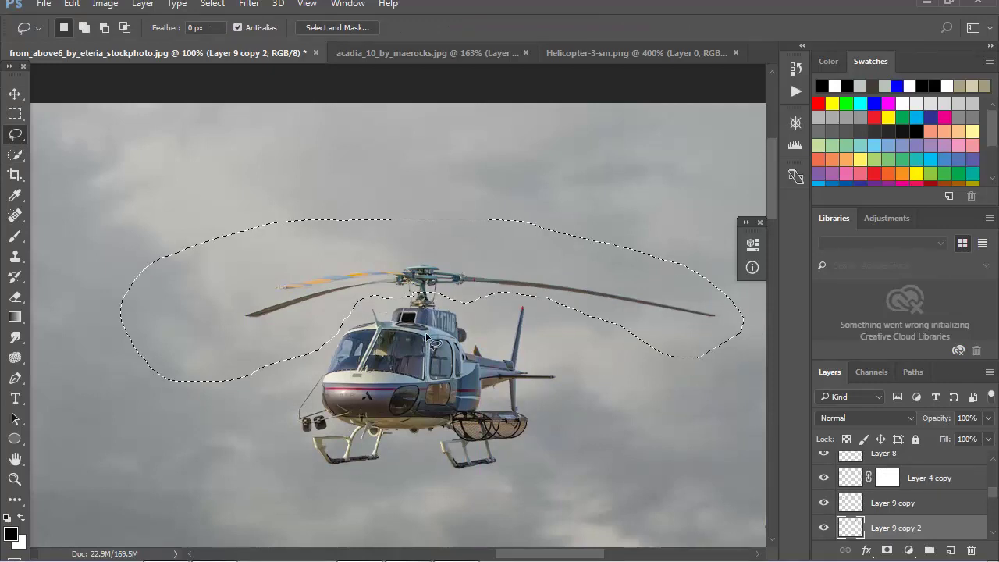
{"action": "left_click", "coordinate": [825, 528]}
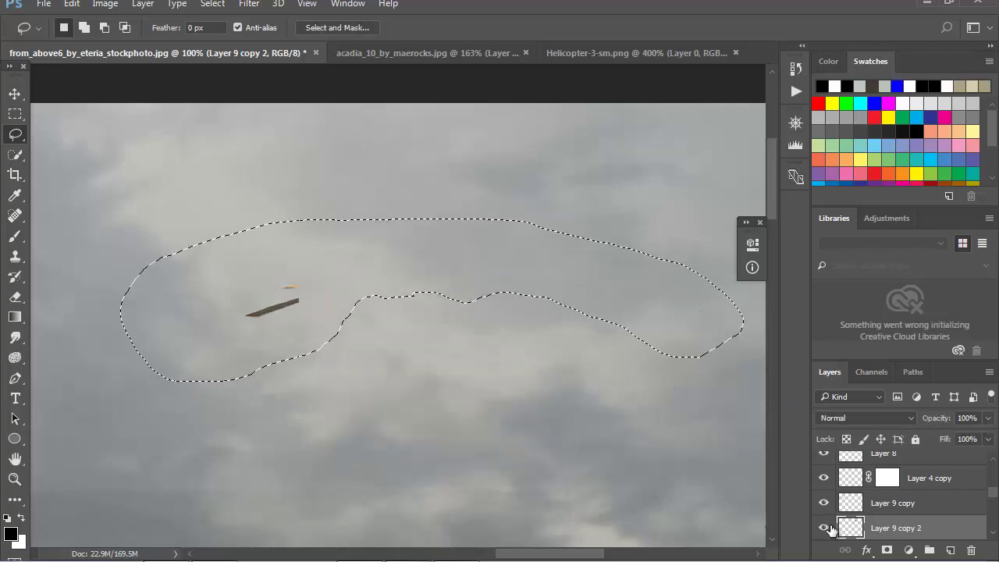
{"action": "left_click", "coordinate": [826, 528]}
Apply Motion Blur with Angle 0 and Distance 24 to the rotor, deselect, and zoom out
{"action": "left_click", "coordinate": [253, 6]}
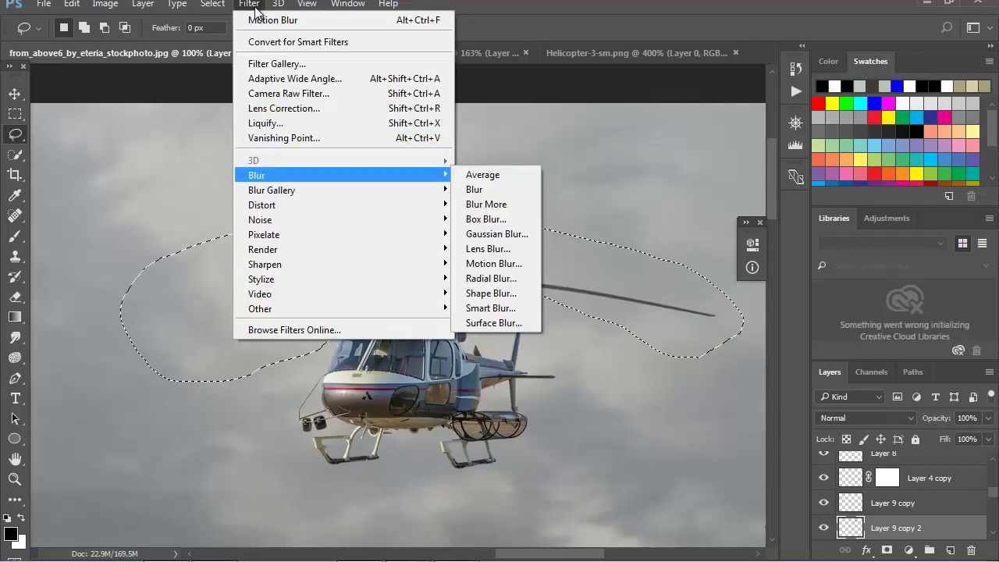
{"action": "key", "text": "Return"}
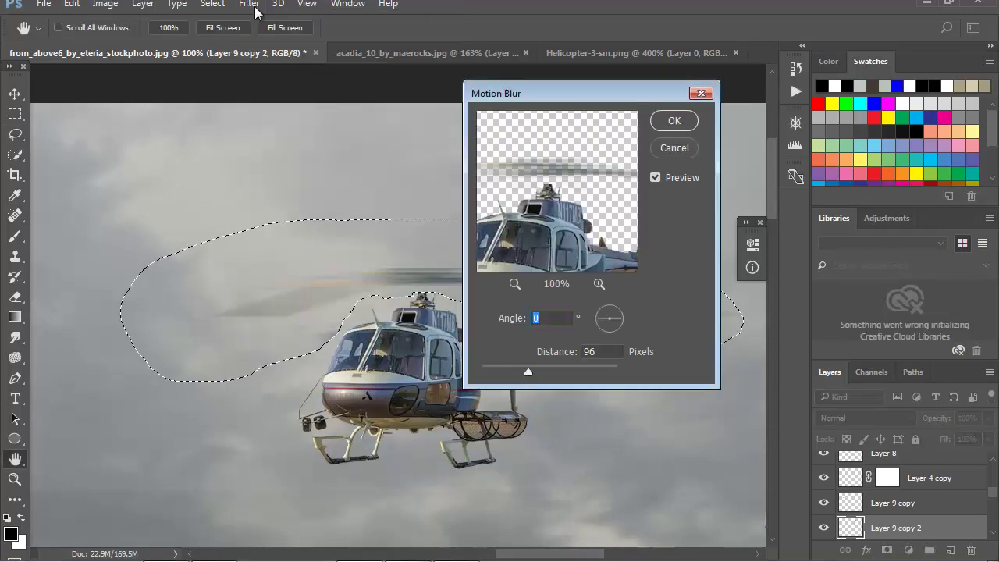
{"action": "left_click_drag", "start_coordinate": [610, 366], "coordinate": [578, 365]}
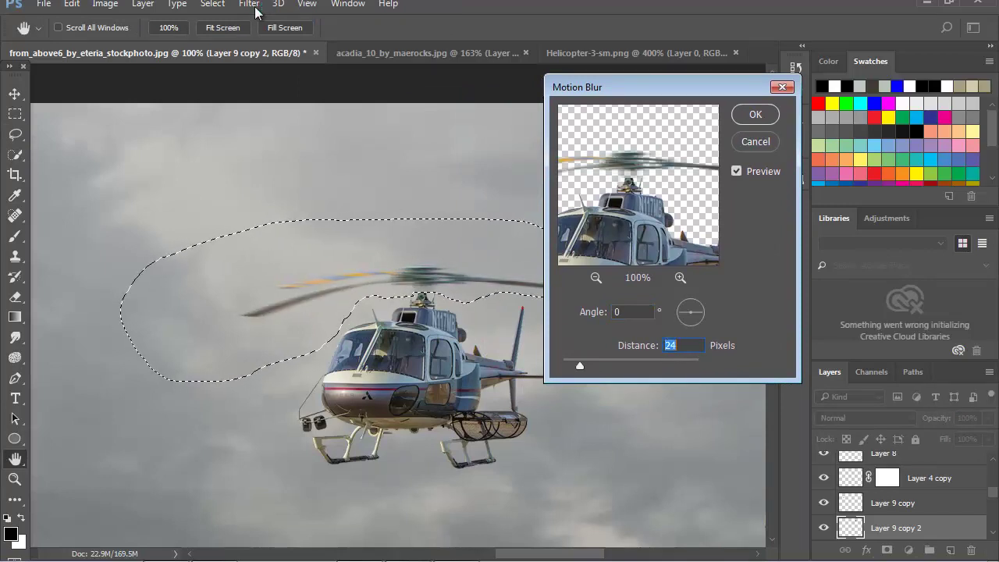
{"action": "key", "text": "Return"}
{"action": "key", "text": "alt+s"}
{"action": "key", "text": "d"}
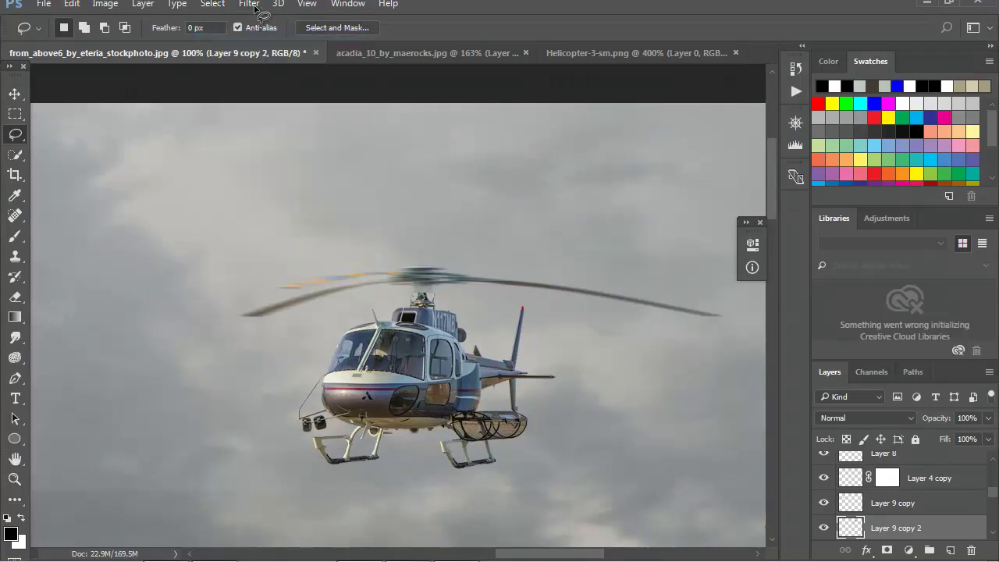
{"action": "key", "text": "z"}
{"action": "key", "text": "ctrl+minus"}
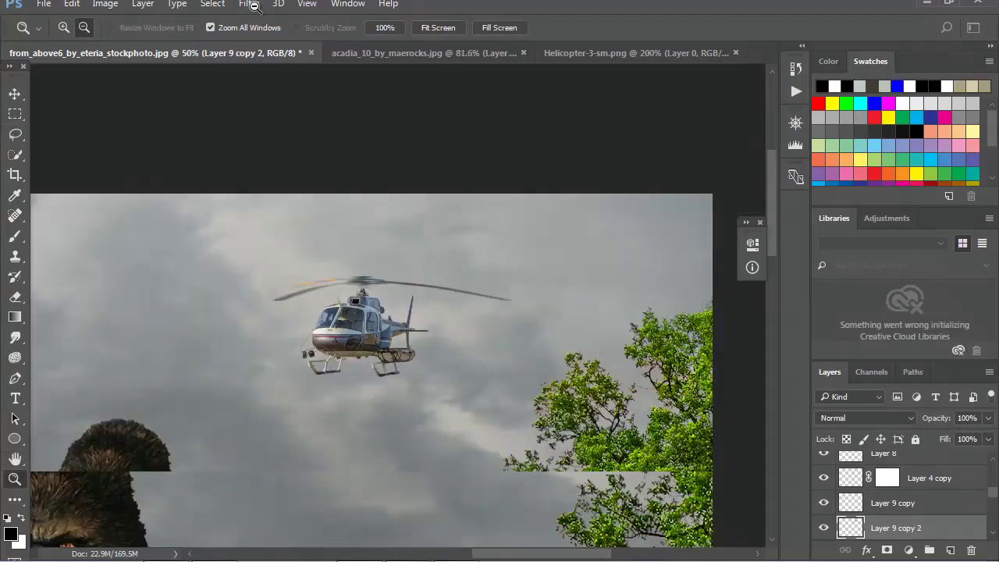
{"action": "key", "text": "ctrl+minus"}
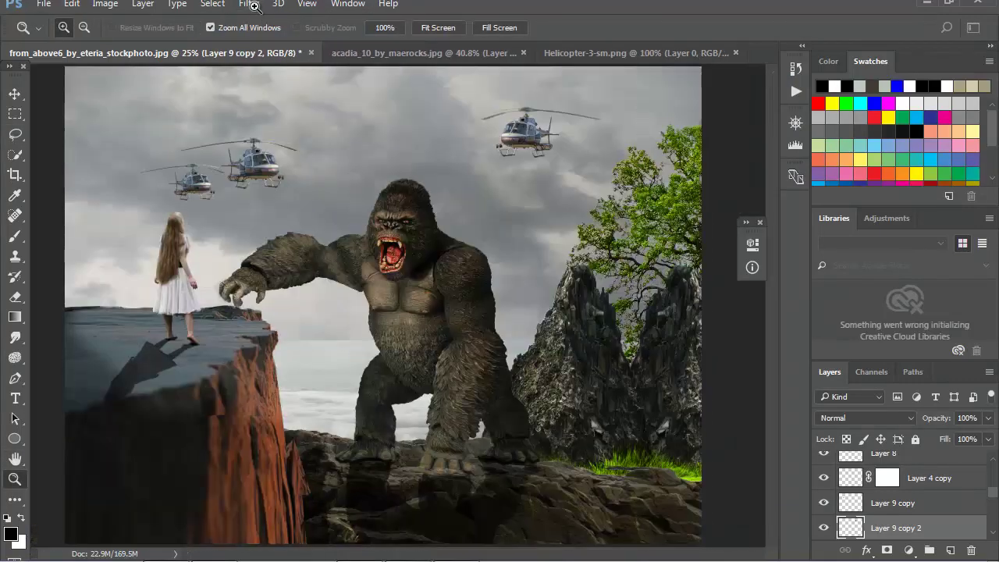
Lasso the larger helicopter's rotor and apply the 24-pixel Motion Blur on Layer 9, then deselect
{"action": "key", "text": "ctrl+plus"}
{"action": "key", "text": "ctrl+plus"}
{"action": "key", "text": "ctrl+plus"}
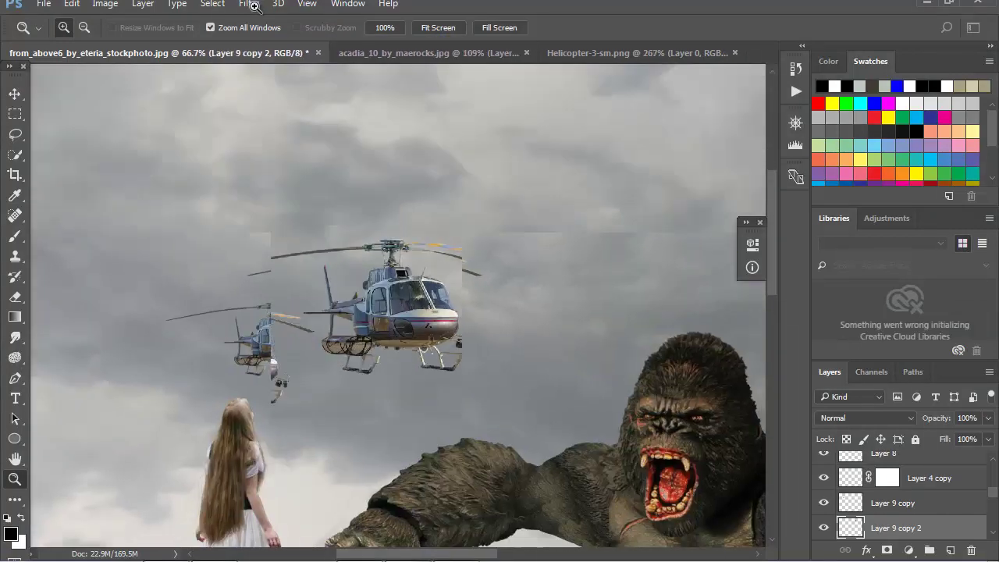
{"action": "key", "text": "ctrl+plus"}
{"action": "key", "text": "l"}
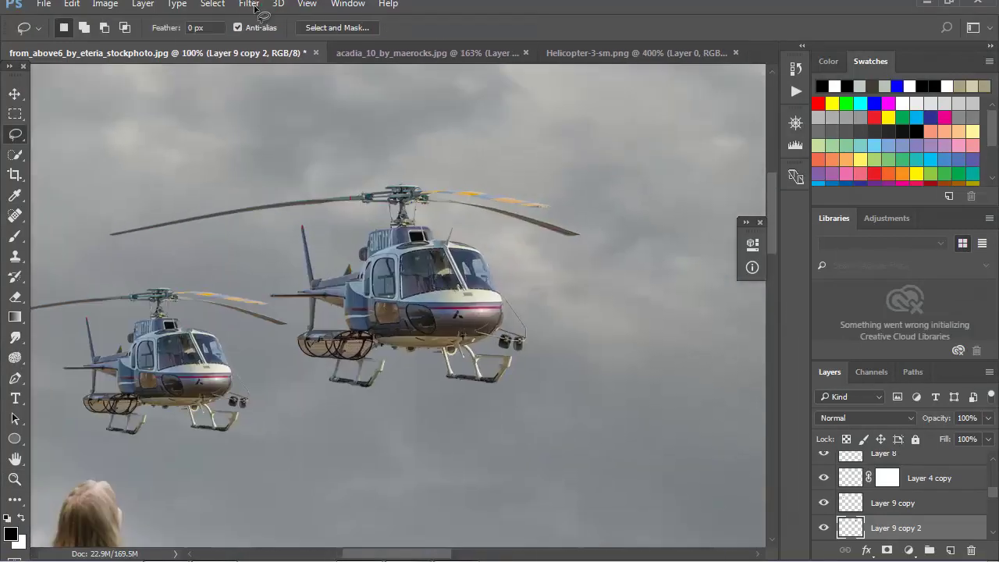
{"action": "left_click_drag", "start_coordinate": [577, 246], "coordinate": [208, 139]}
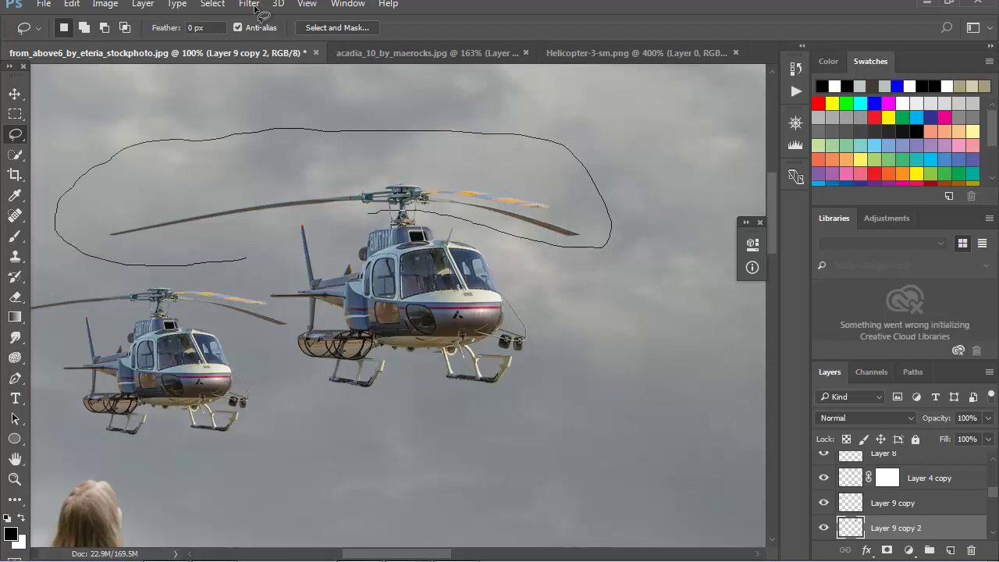
{"action": "key", "text": "v"}
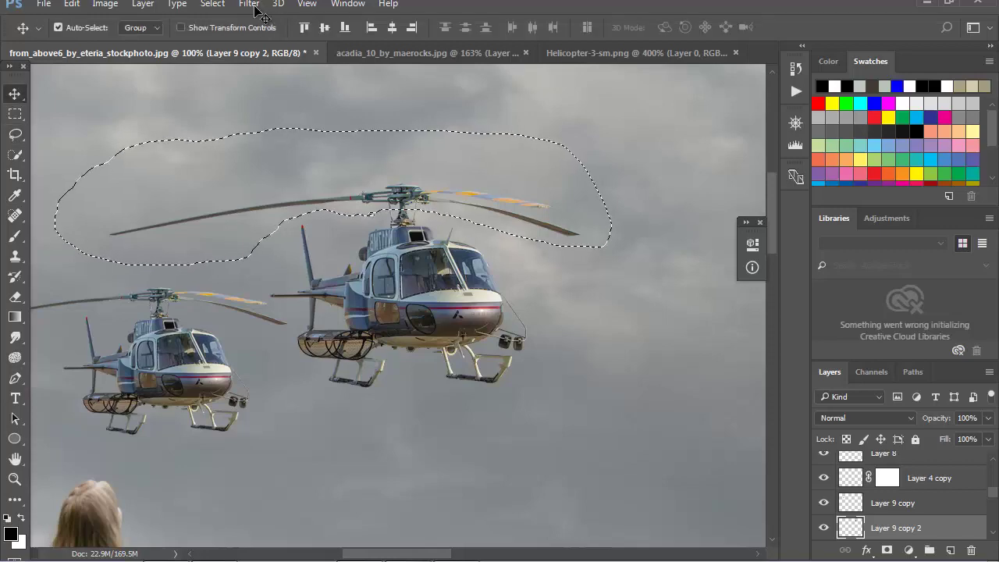
{"action": "key", "text": "alt+bracketleft"}
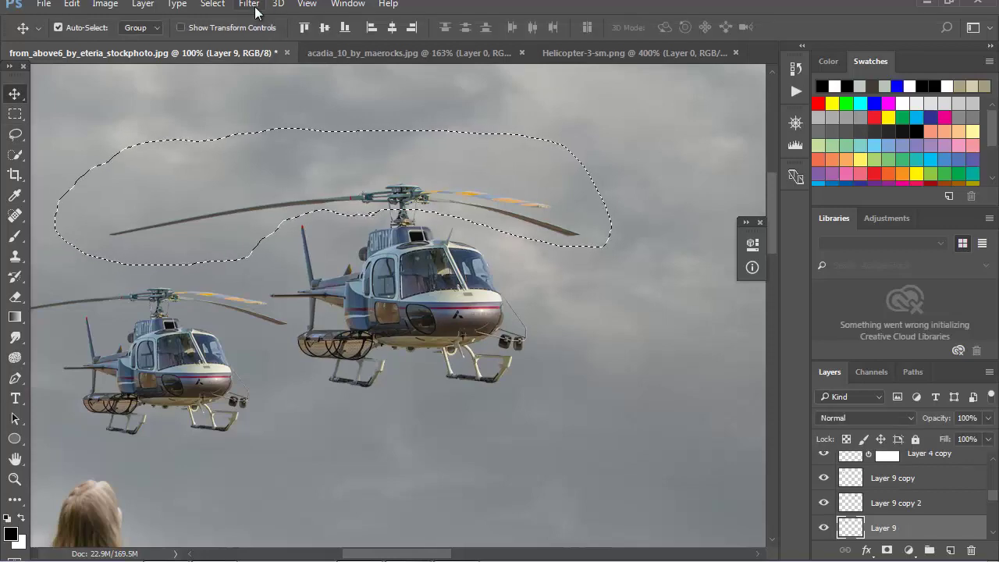
{"action": "left_click", "coordinate": [258, 6]}
{"action": "key", "text": "Up"}
{"action": "key", "text": "Right"}
{"action": "key", "text": "Down"}
{"action": "key", "text": "Down"}
{"action": "key", "text": "Down"}
{"action": "key", "text": "Down"}
{"action": "key", "text": "Return"}
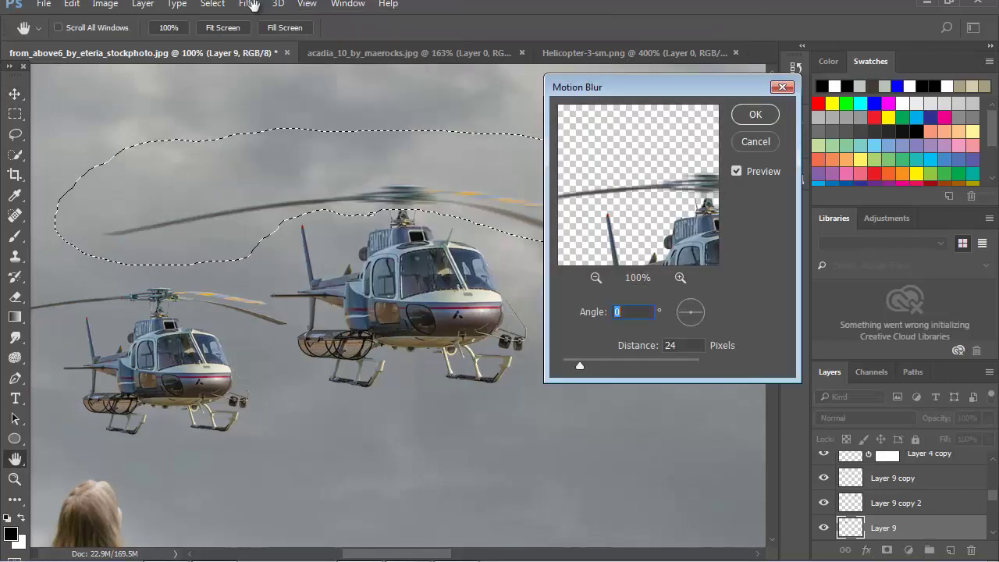
{"action": "key", "text": "Return"}
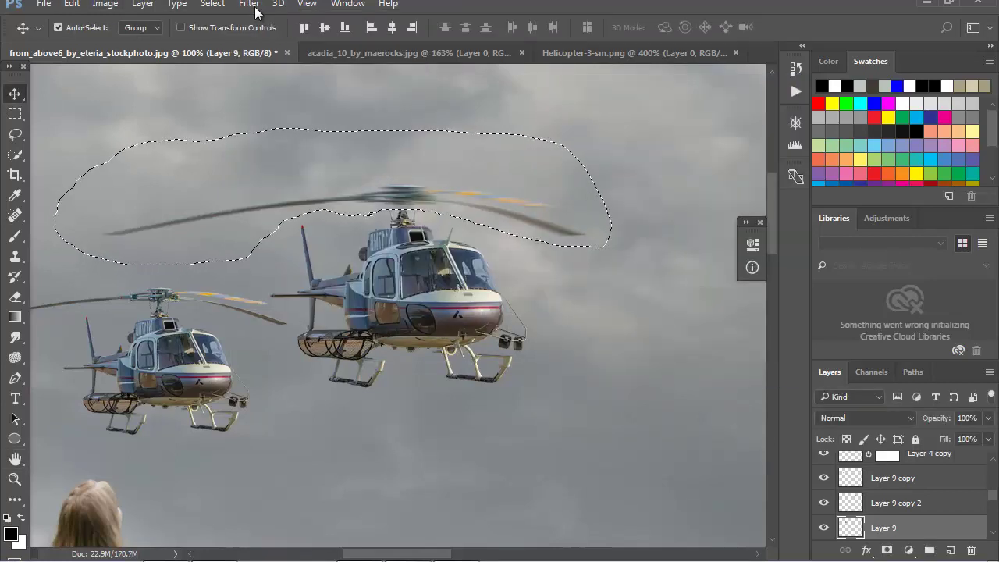
{"action": "key", "text": "alt+s"}
{"action": "key", "text": "Down"}
{"action": "key", "text": "Return"}
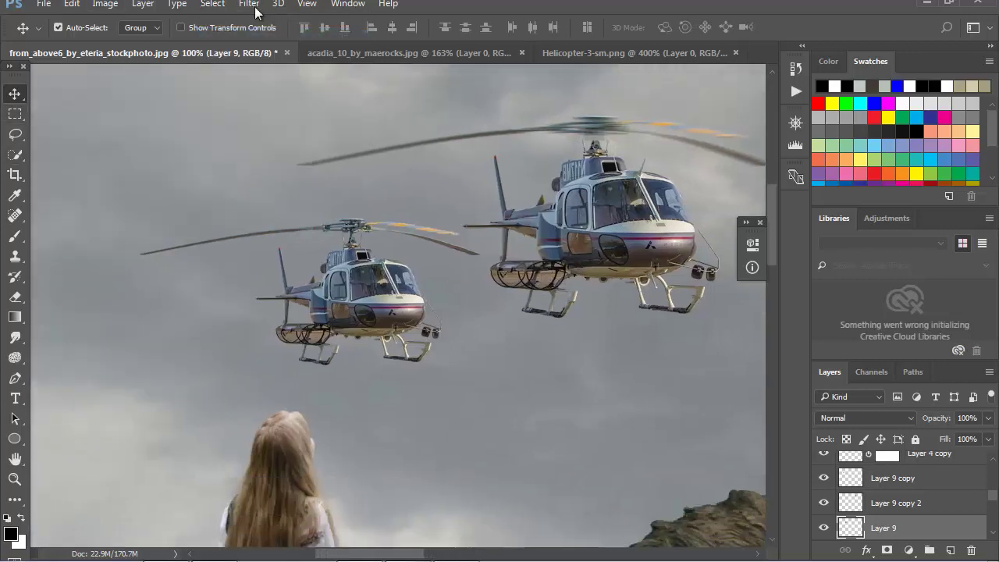
Lasso the smaller helicopter's rotor, apply the 24-pixel Motion Blur on its layer, and deselect
{"action": "key", "text": "l"}
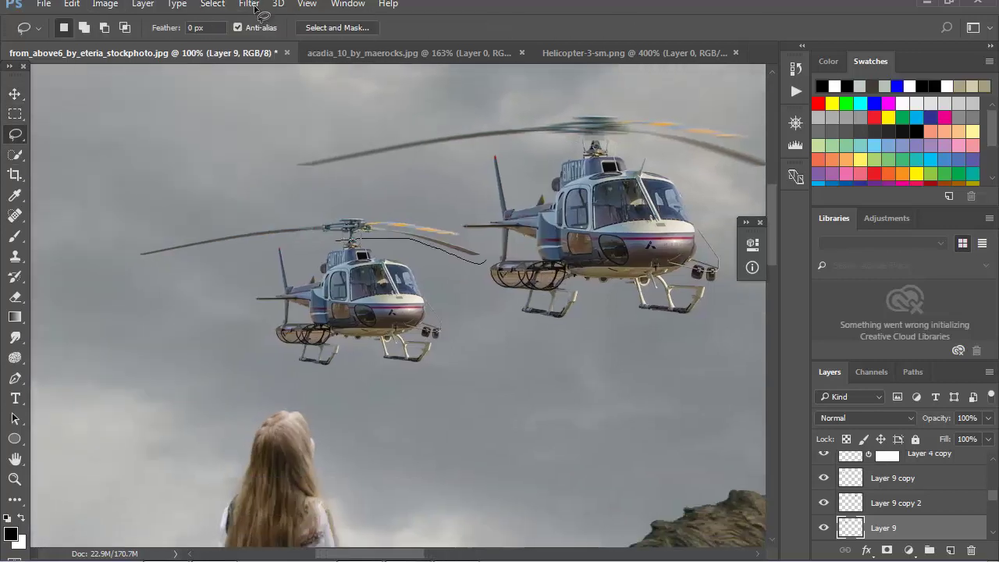
{"action": "left_click_drag", "start_coordinate": [449, 224], "coordinate": [79, 239]}
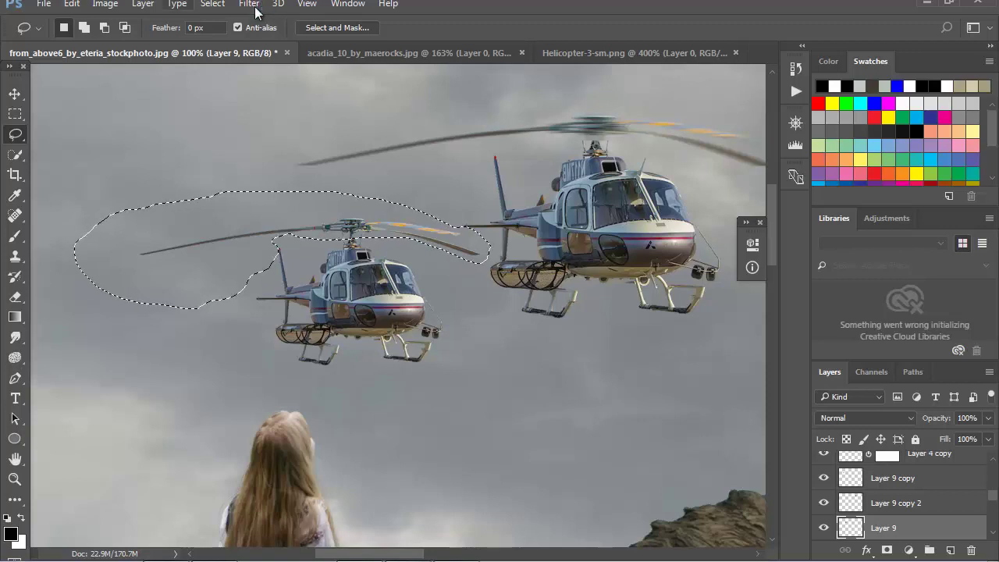
{"action": "left_click", "coordinate": [255, 6]}
{"action": "mouse_move", "coordinate": [256, 175]}
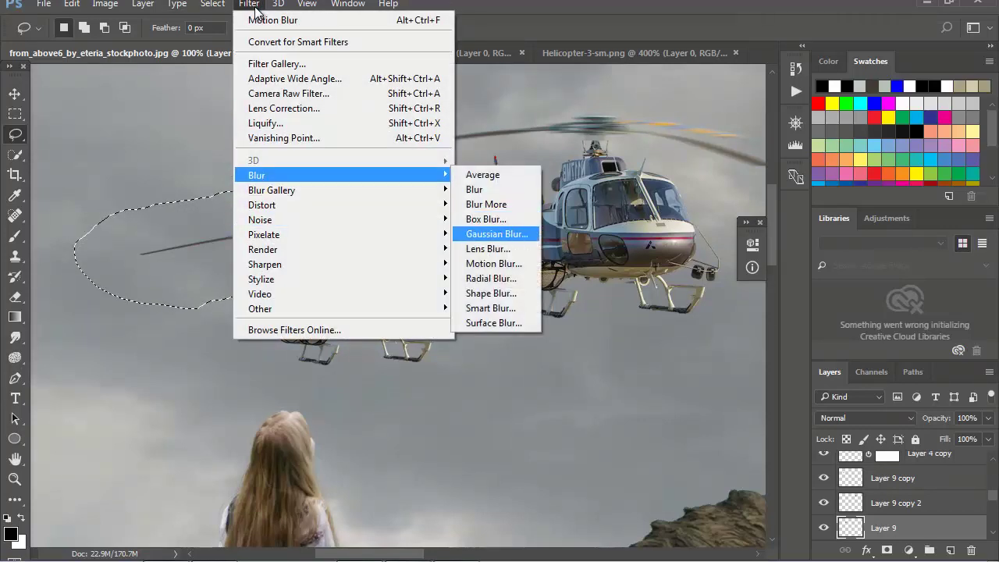
{"action": "key", "text": "Return"}
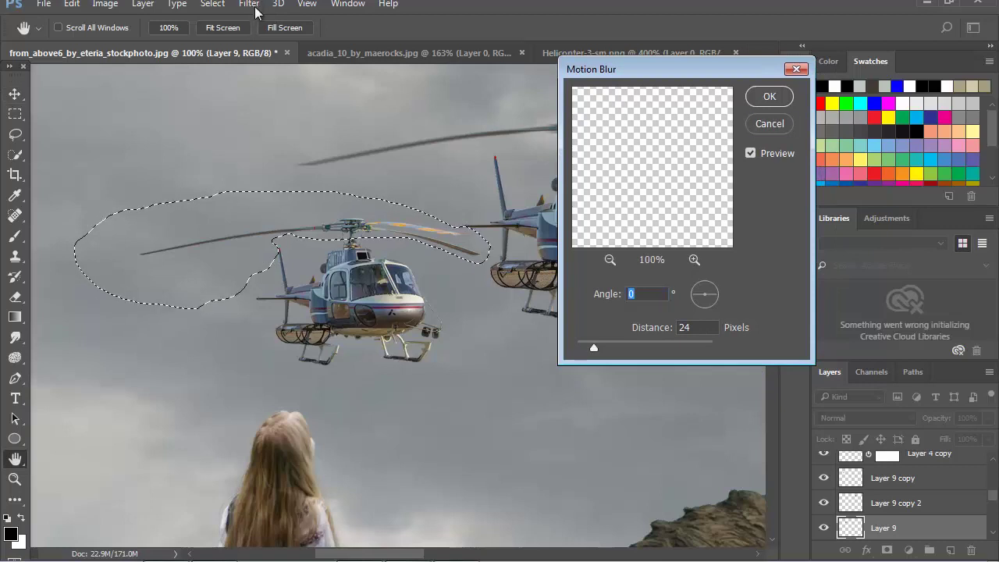
{"action": "key", "text": "Return"}
{"action": "key", "text": "v"}
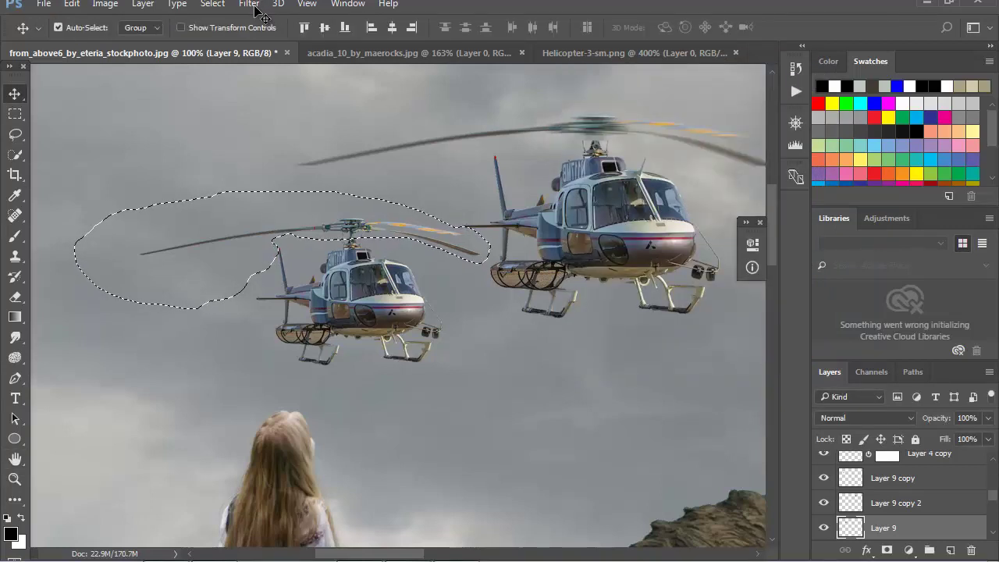
{"action": "key", "text": "alt+bracketright"}
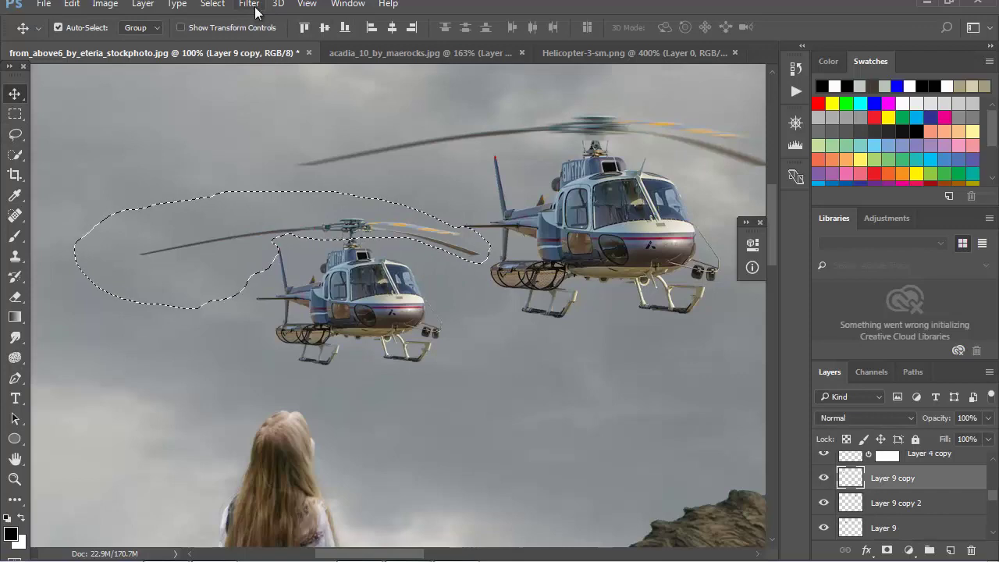
{"action": "left_click", "coordinate": [255, 3]}
{"action": "key", "text": "Return"}
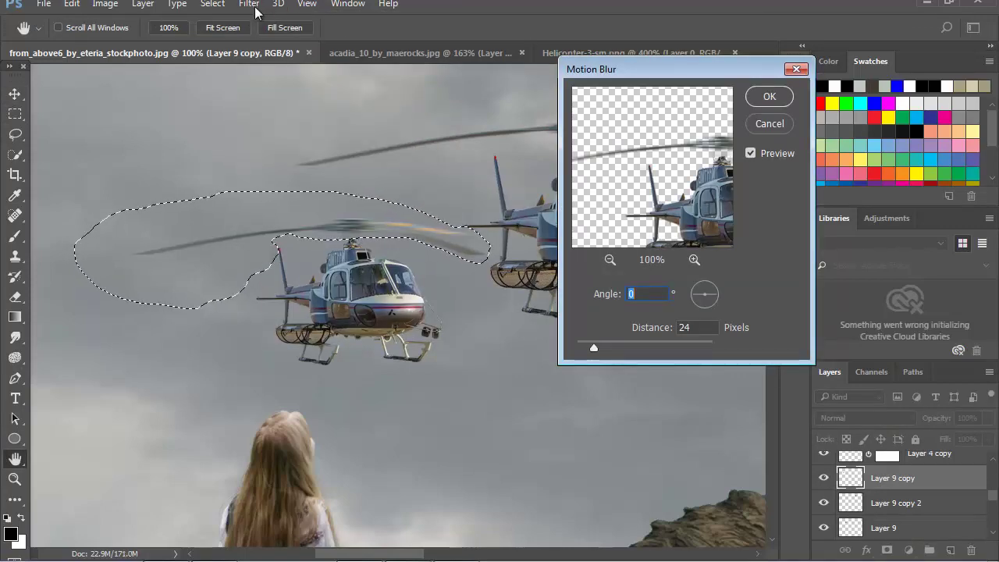
{"action": "key", "text": "Return"}
{"action": "left_click", "coordinate": [212, 4]}
{"action": "left_click", "coordinate": [227, 33]}
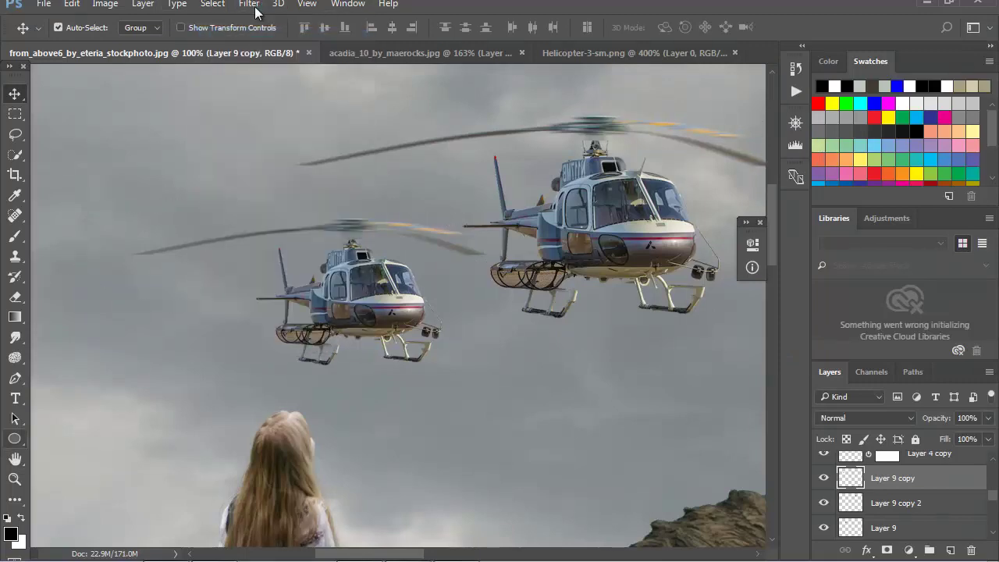
Zoom out to fit the whole composition with all three spinning rotors
{"action": "key", "text": "z"}
{"action": "key", "text": "ctrl+minus"}
{"action": "key", "text": "ctrl+minus"}
{"action": "key", "text": "ctrl+minus"}
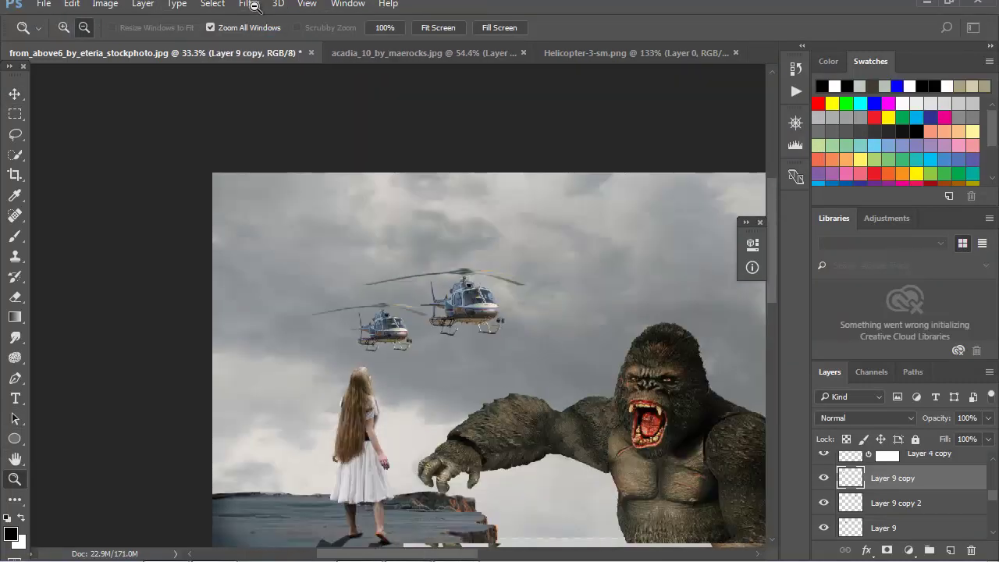
{"action": "key", "text": "ctrl+minus"}
{"action": "key", "text": "ctrl+plus"}
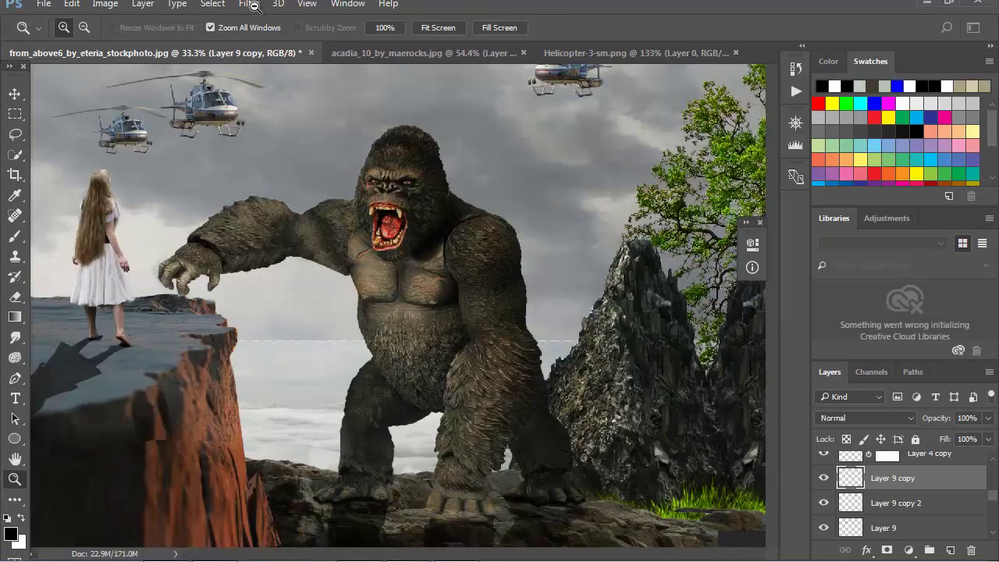
{"action": "key", "text": "ctrl+plus"}
{"action": "key", "text": "ctrl+minus"}
{"action": "key", "text": "ctrl+minus"}
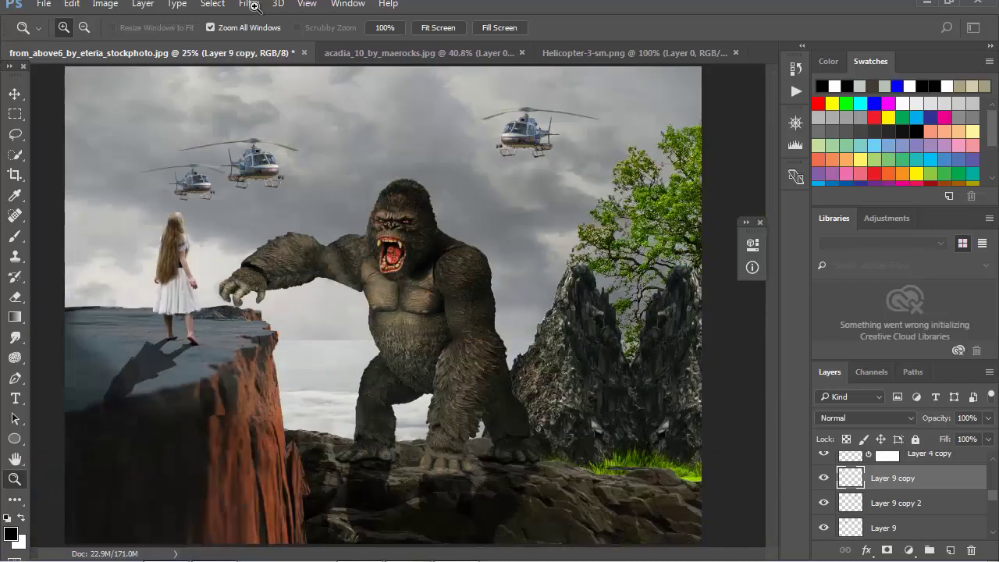